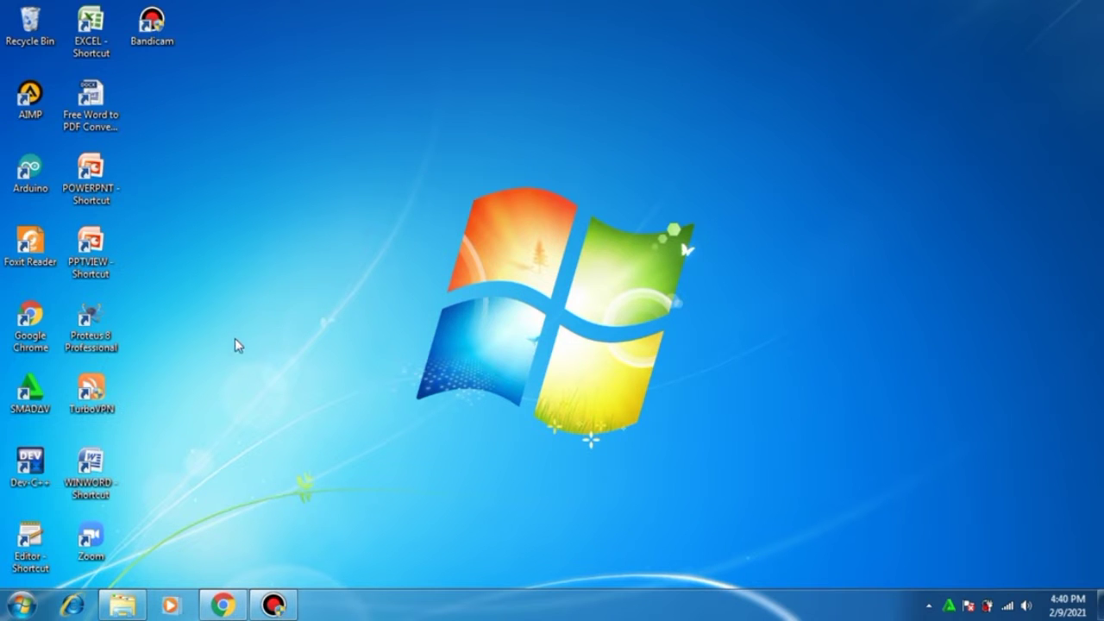
Launch Proteus 8 Professional and create a new project named "UAS ELEKTRONIKA" followed by the author's name
double_click(94, 328)
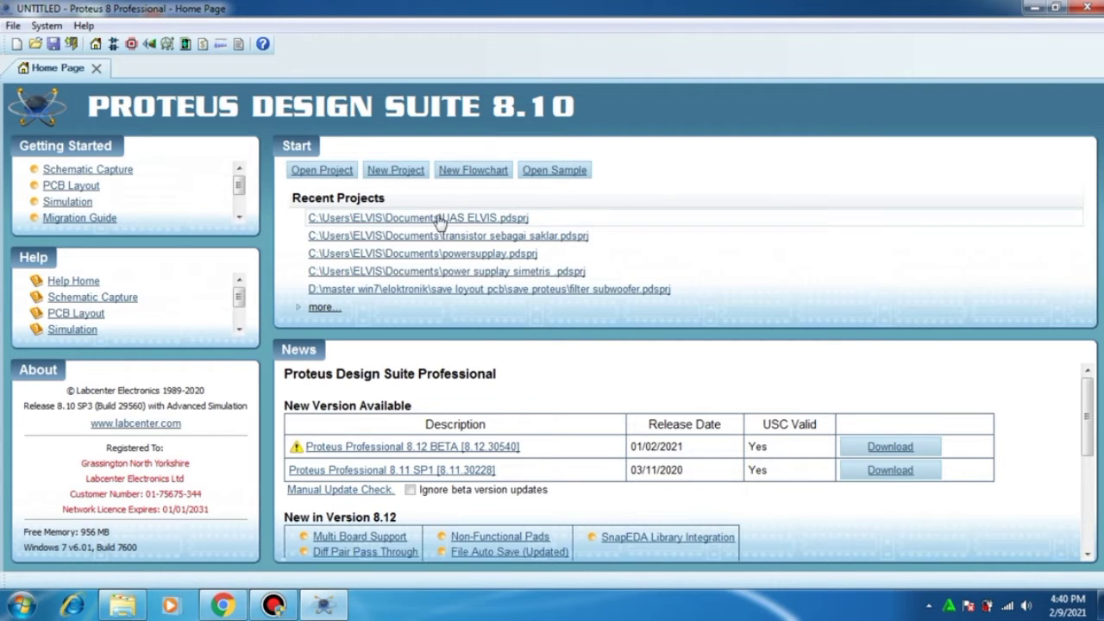
click(385, 173)
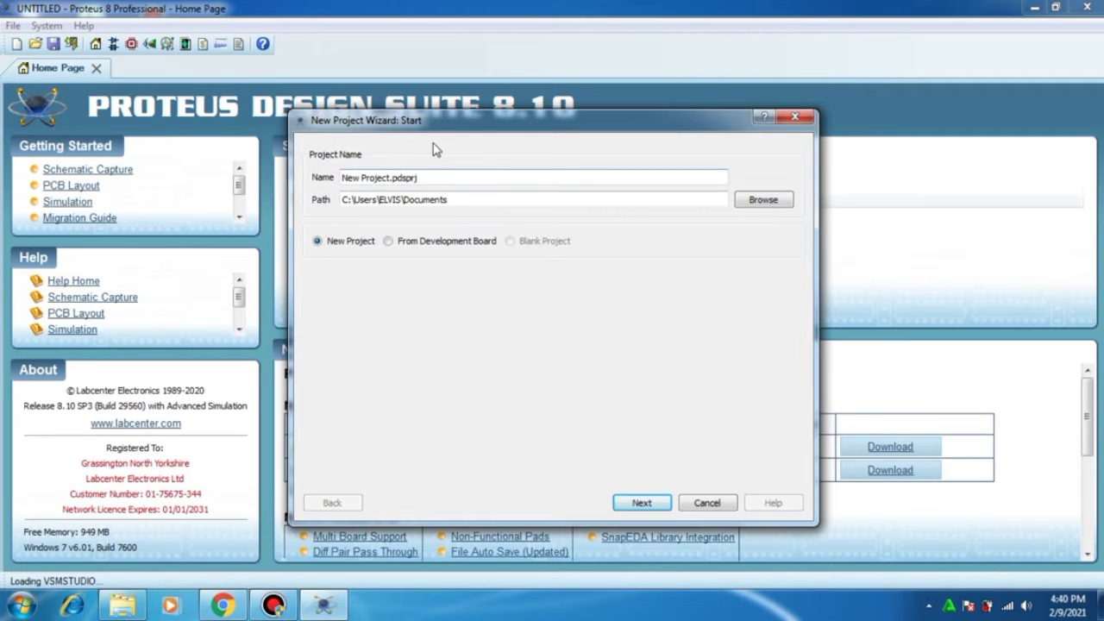
click(442, 175)
key(BackSpace)
key(BackSpace)
key(BackSpace)
key(BackSpace)
key(BackSpace)
key(BackSpace)
key(BackSpace)
key(BackSpace)
key(BackSpace)
key(BackSpace)
key(BackSpace)
key(BackSpace)
key(BackSpace)
key(BackSpace)
key(BackSpace)
key(BackSpace)
key(BackSpace)
key(BackSpace)
key(Return)
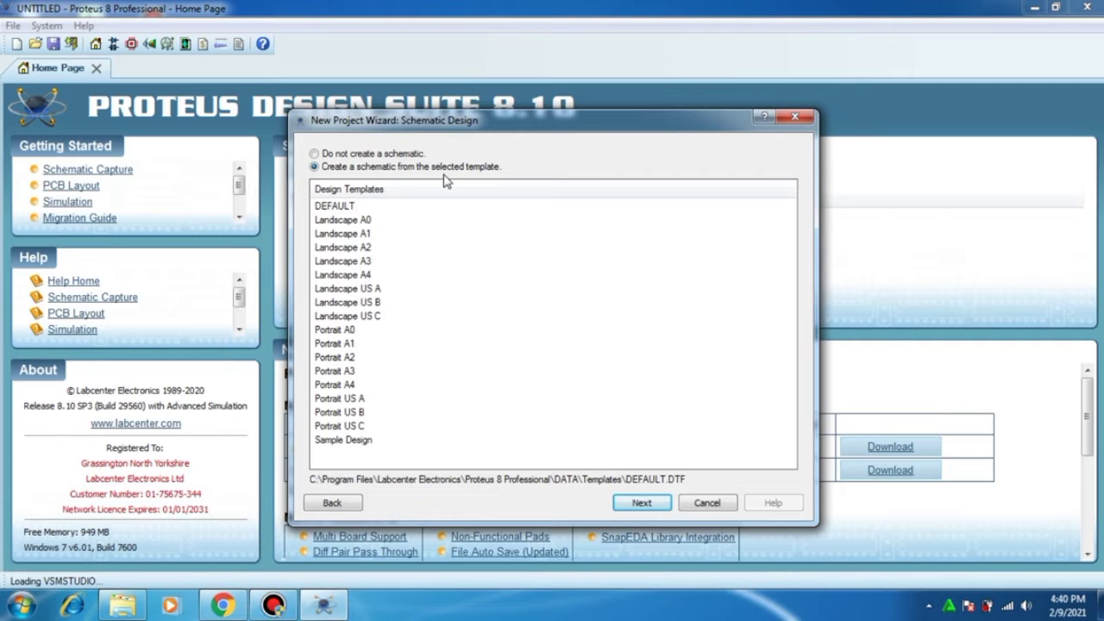
Complete the project setup with a schematic from the DEFAULT template and no PCB layout
key(Return)
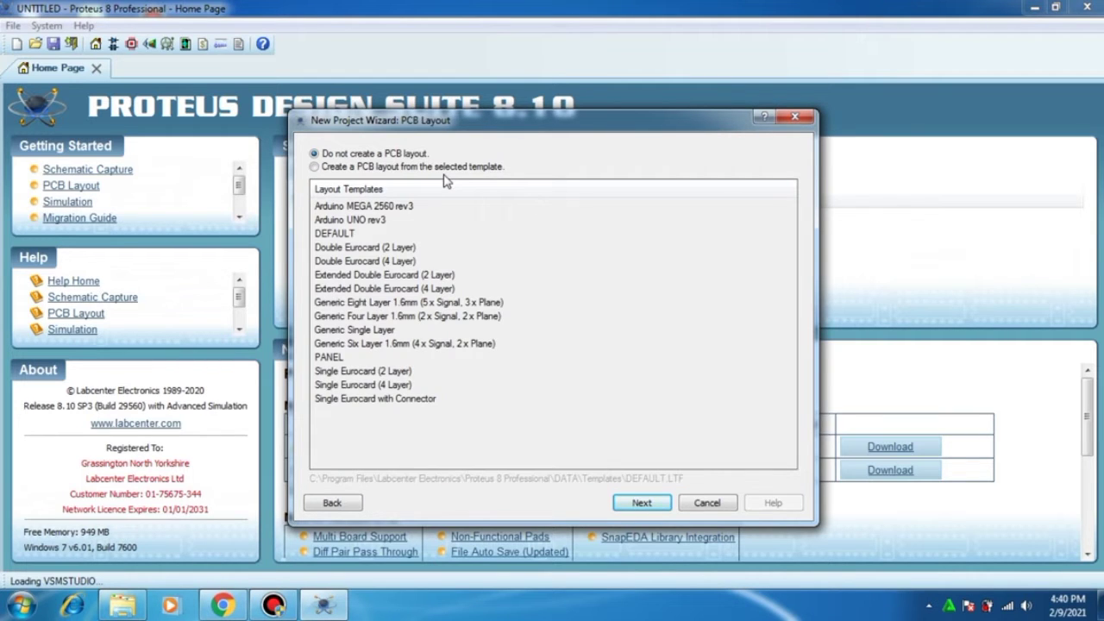
click(641, 503)
click(641, 502)
click(641, 502)
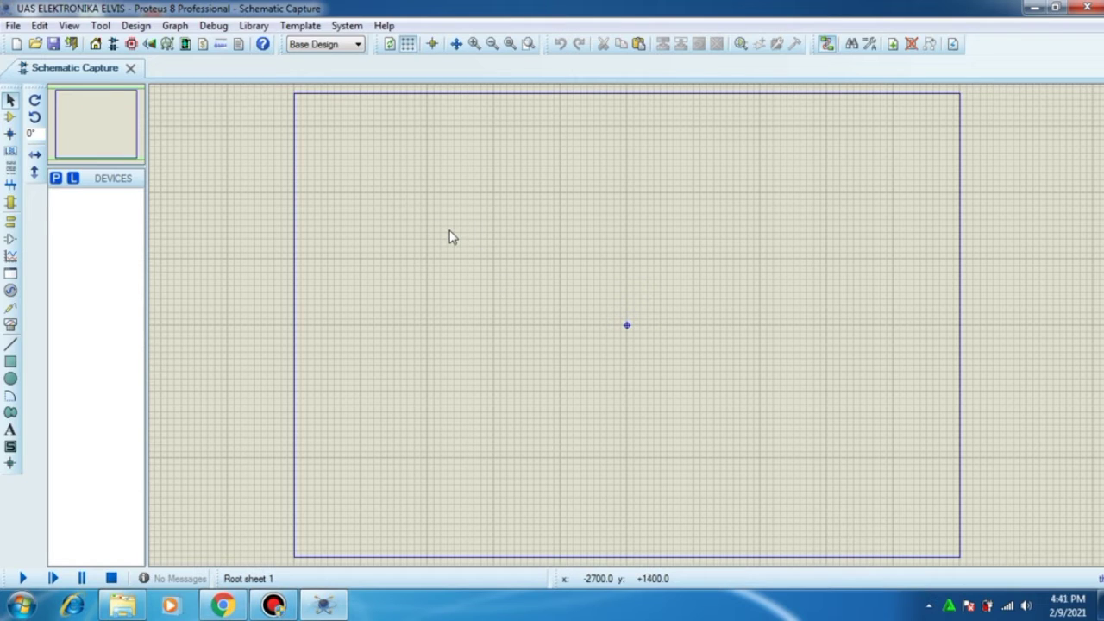
Search the device library for Tip41 and add the TIP41 NPN power transistor to the device list
click(56, 178)
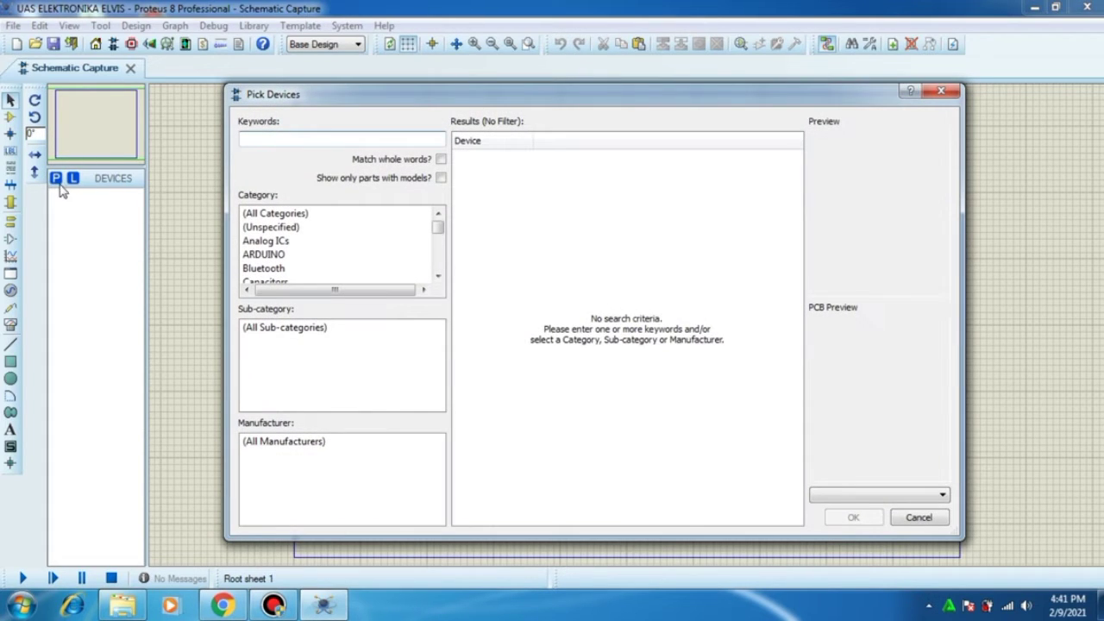
click(321, 141)
text(TT)
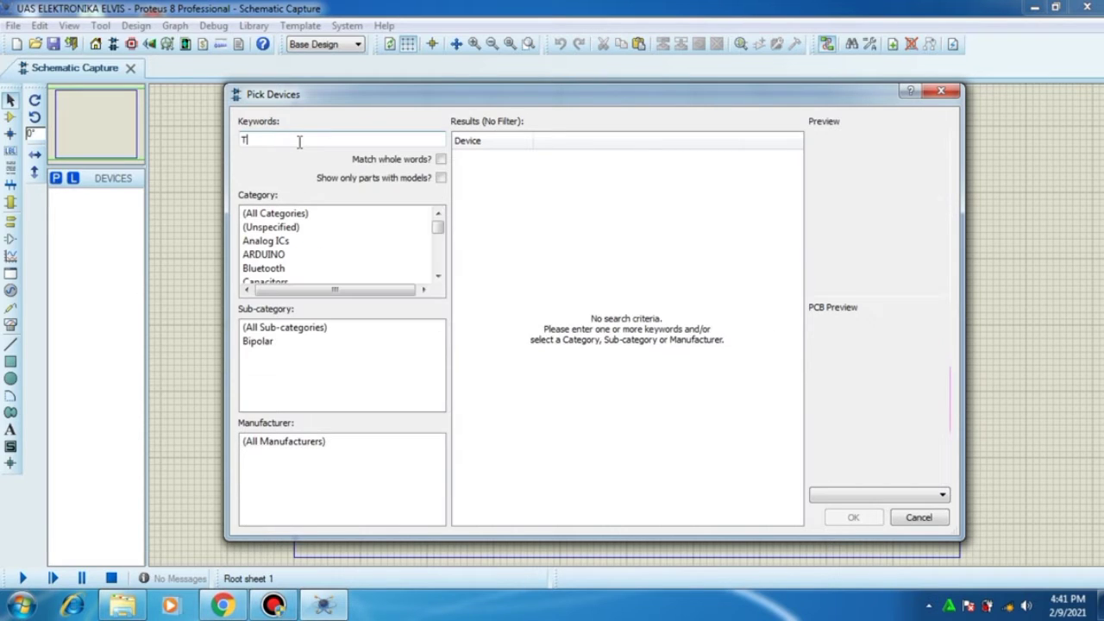
text(ip41)
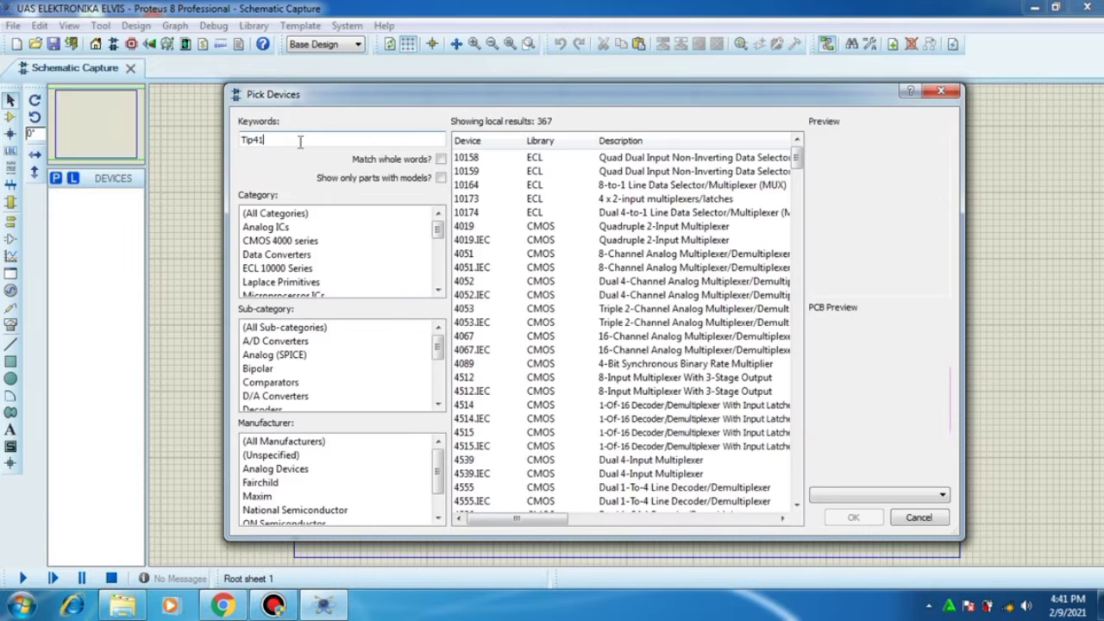
click(608, 161)
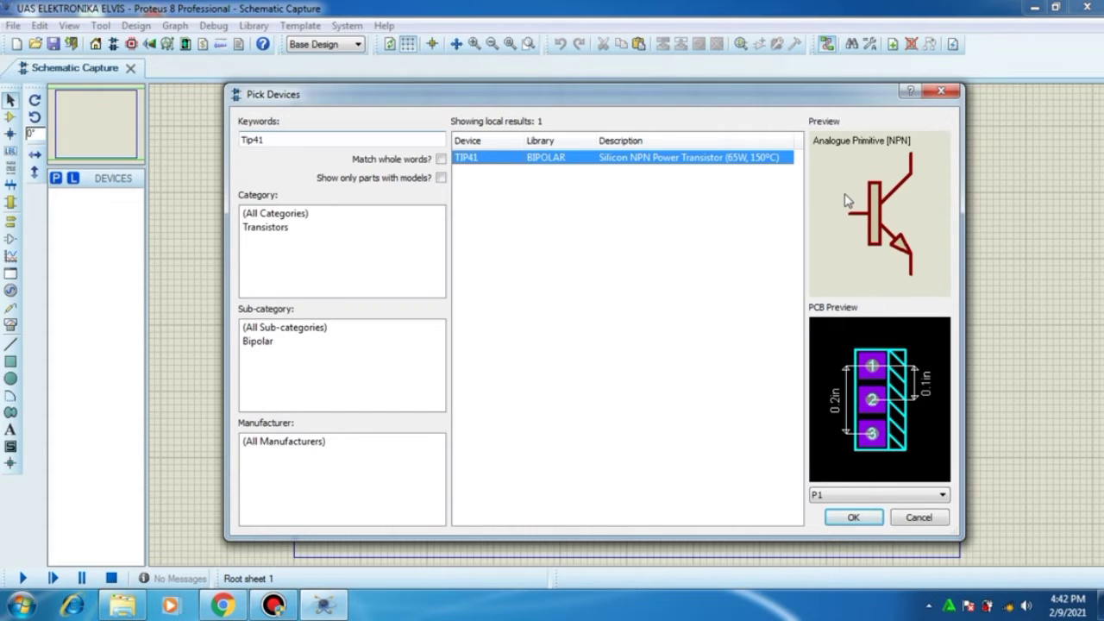
double_click(721, 159)
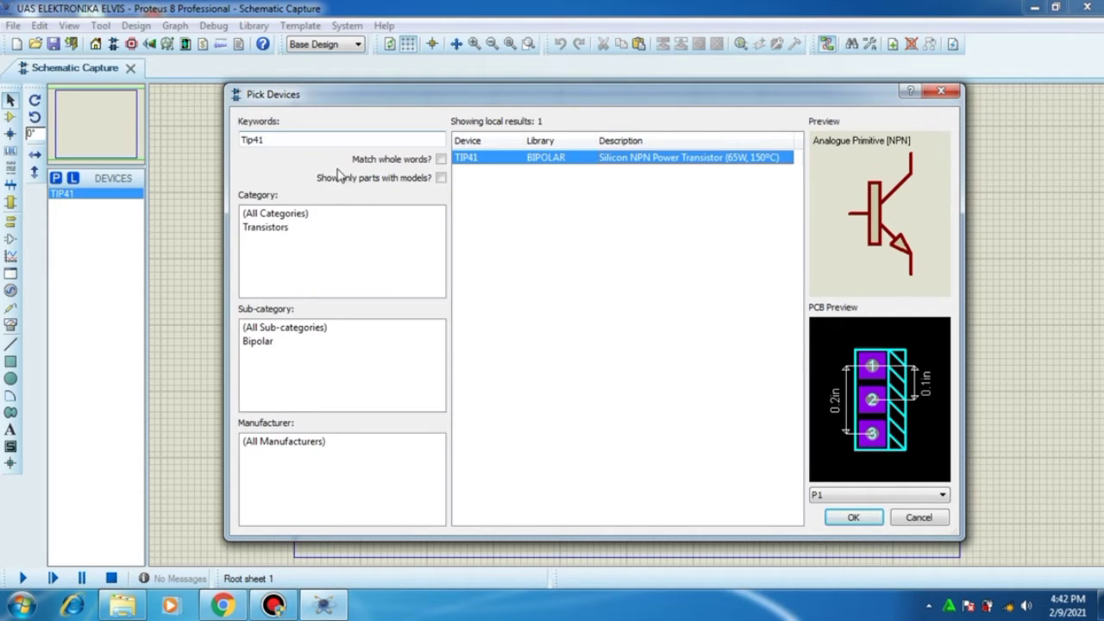
Search the library for led and add LED-GREEN, LED-BLUE, LED-RED and LED-YELLOW to the device list
click(283, 141)
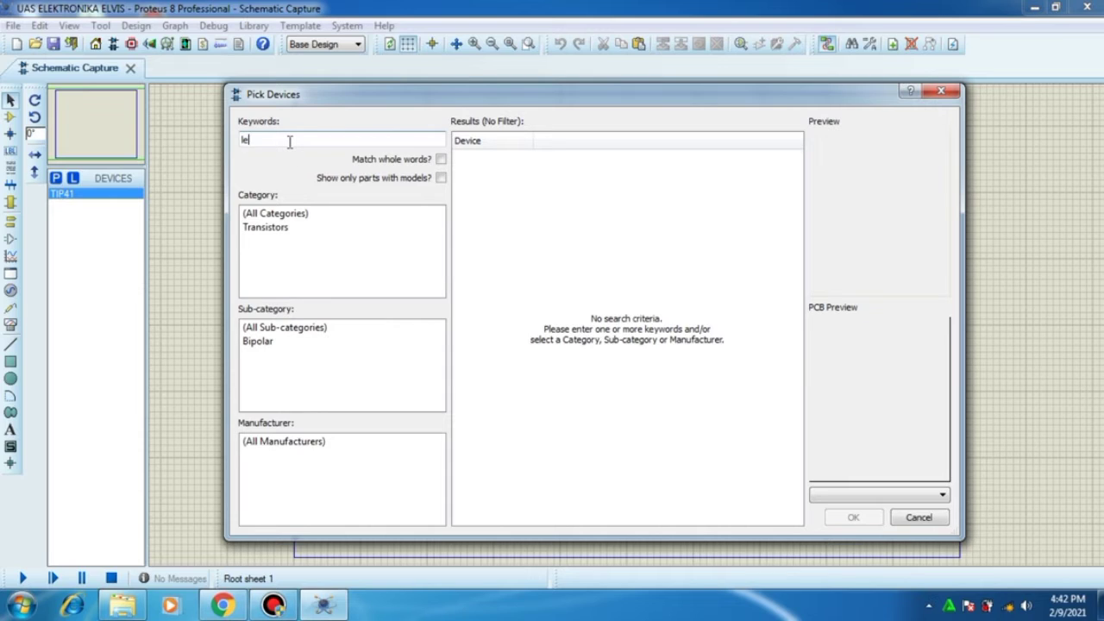
text(d)
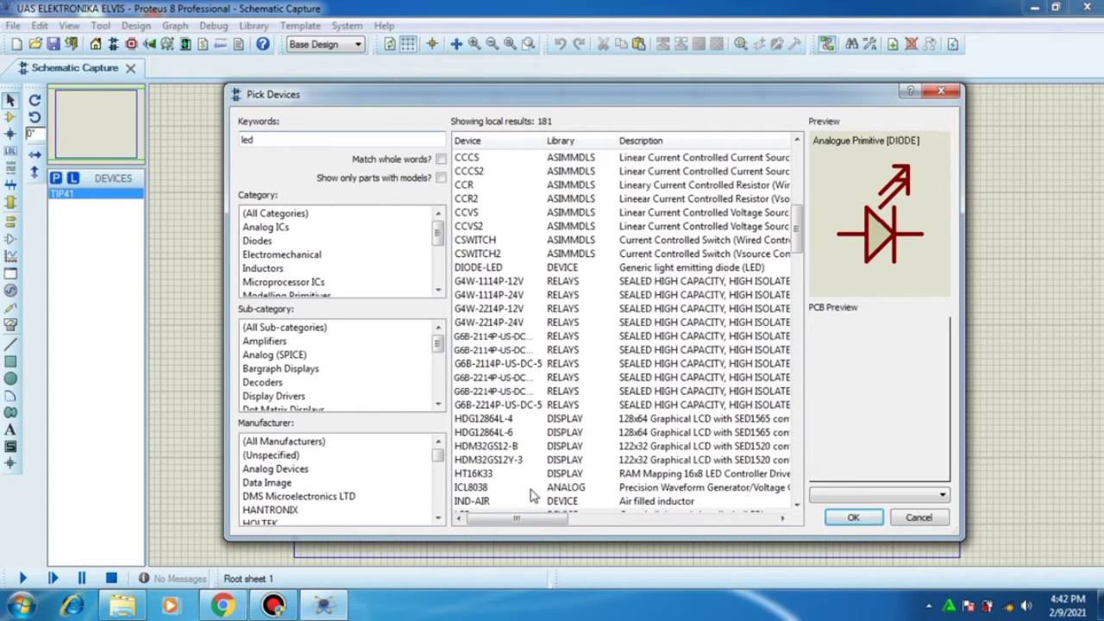
scroll(535, 496, down, 2)
click(557, 431)
click(543, 419)
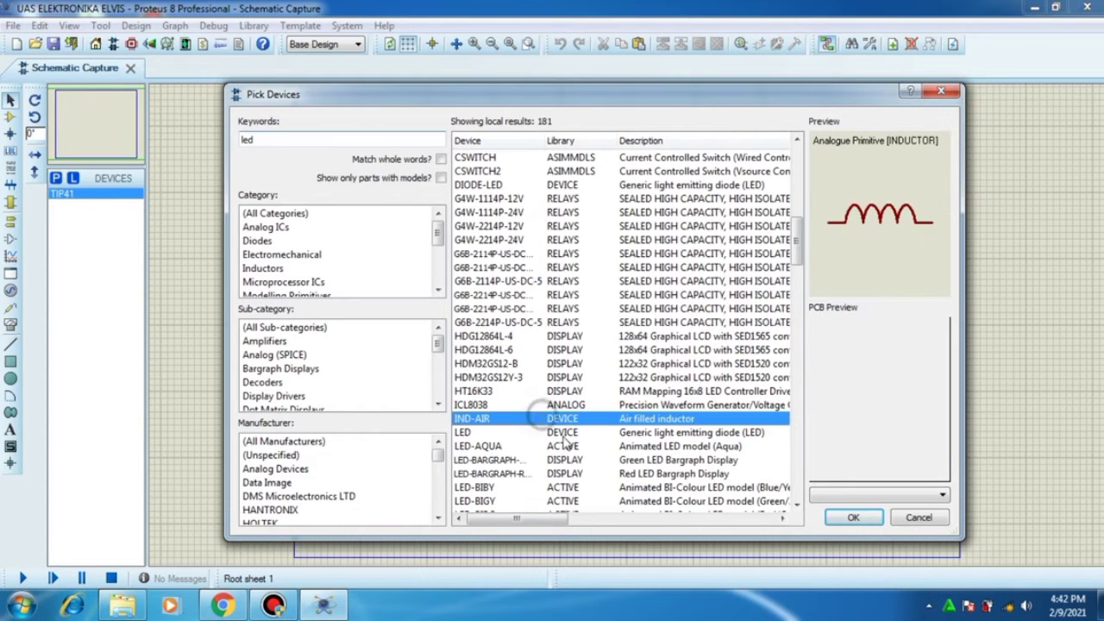
click(560, 432)
click(566, 446)
scroll(569, 447, down, 2)
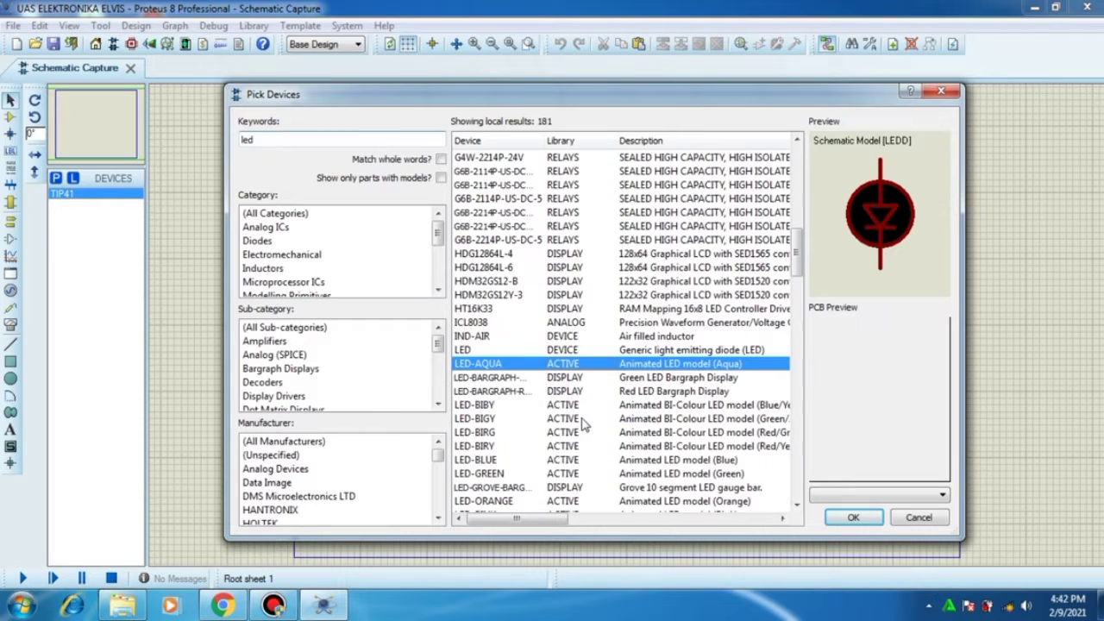
click(554, 405)
click(564, 433)
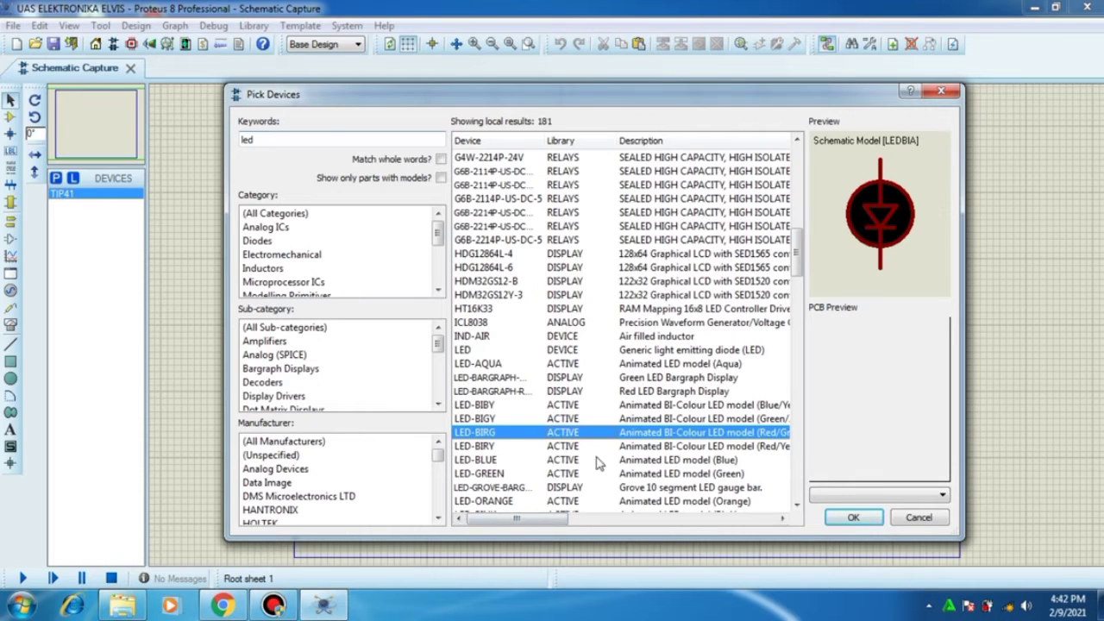
scroll(541, 451, down, 1)
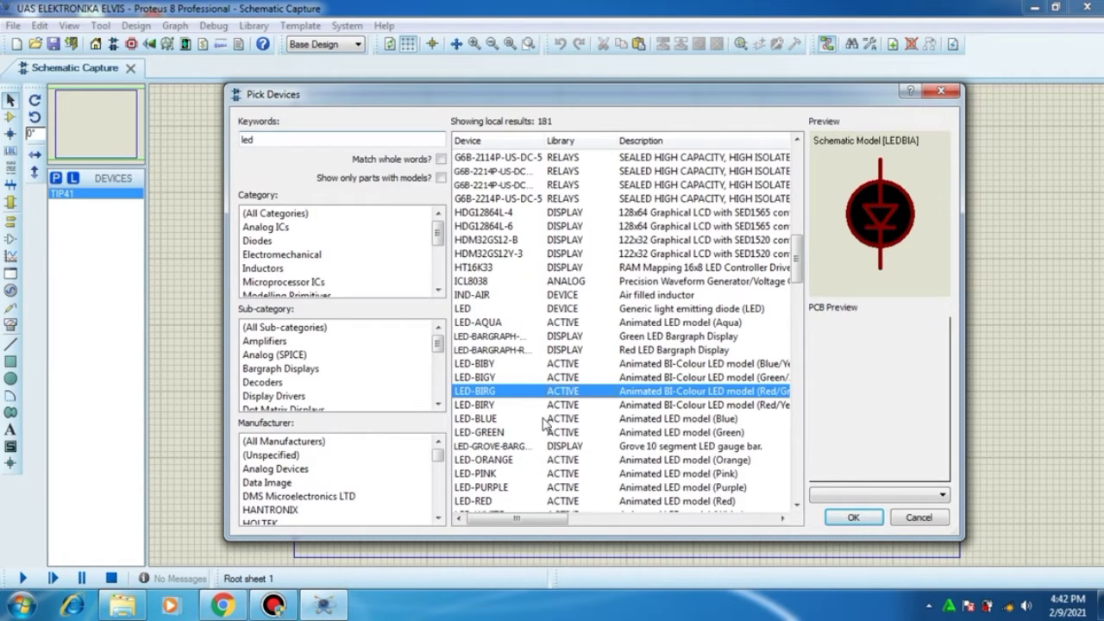
mouse_move(544, 422)
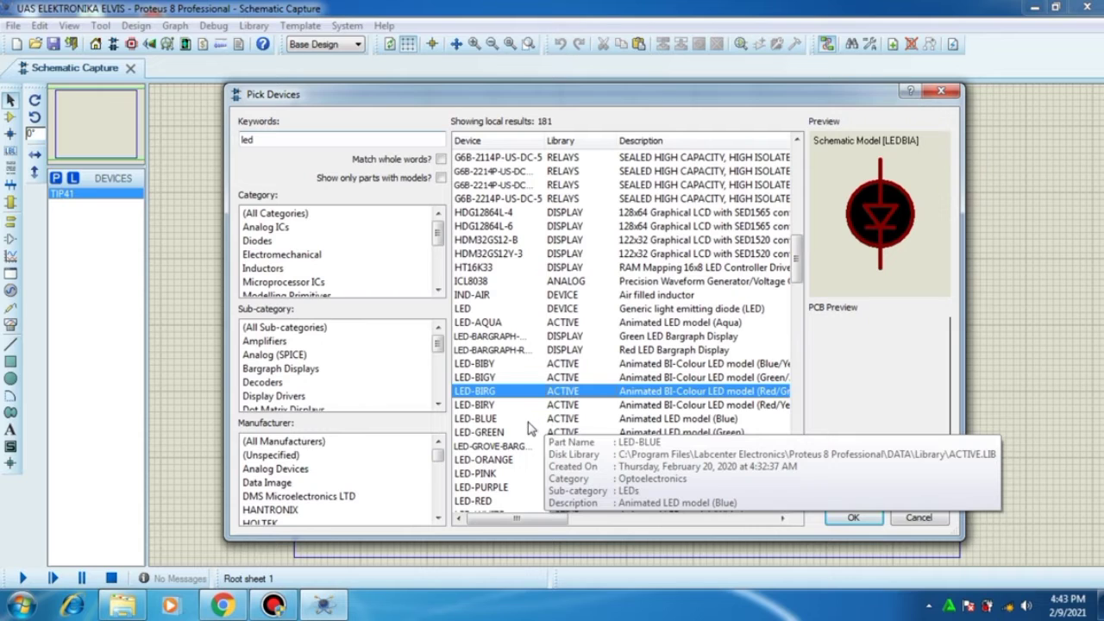
click(524, 432)
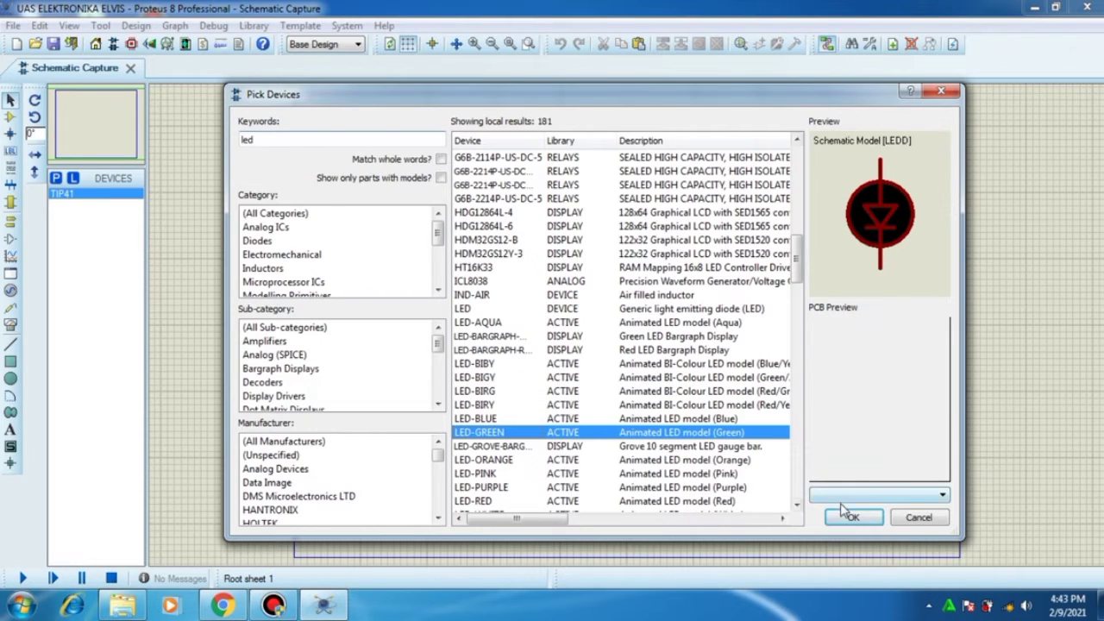
double_click(587, 433)
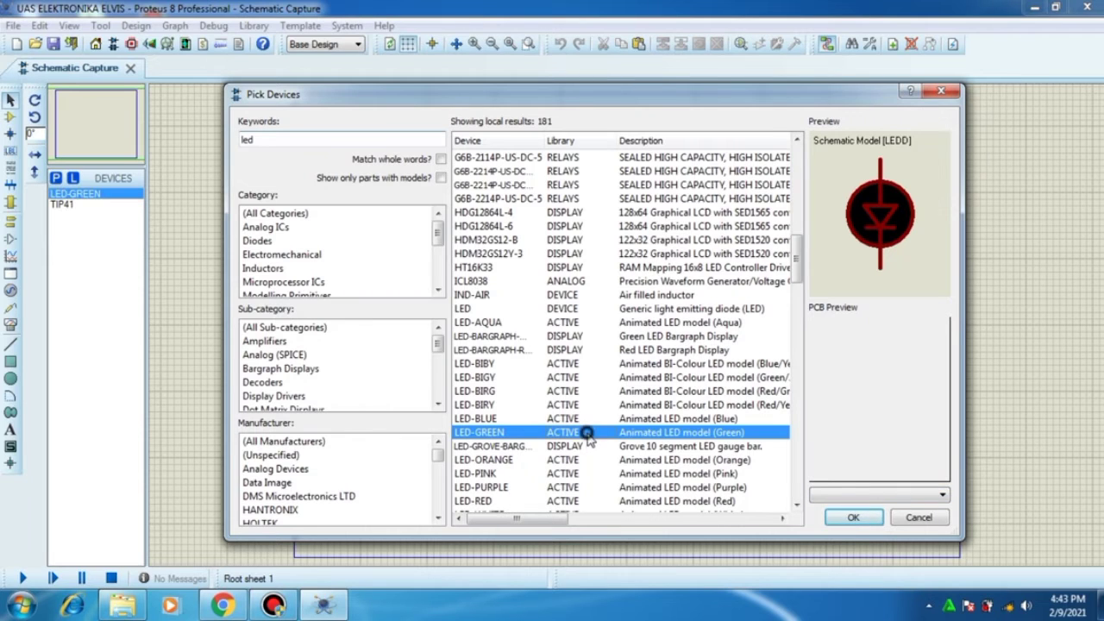
double_click(534, 419)
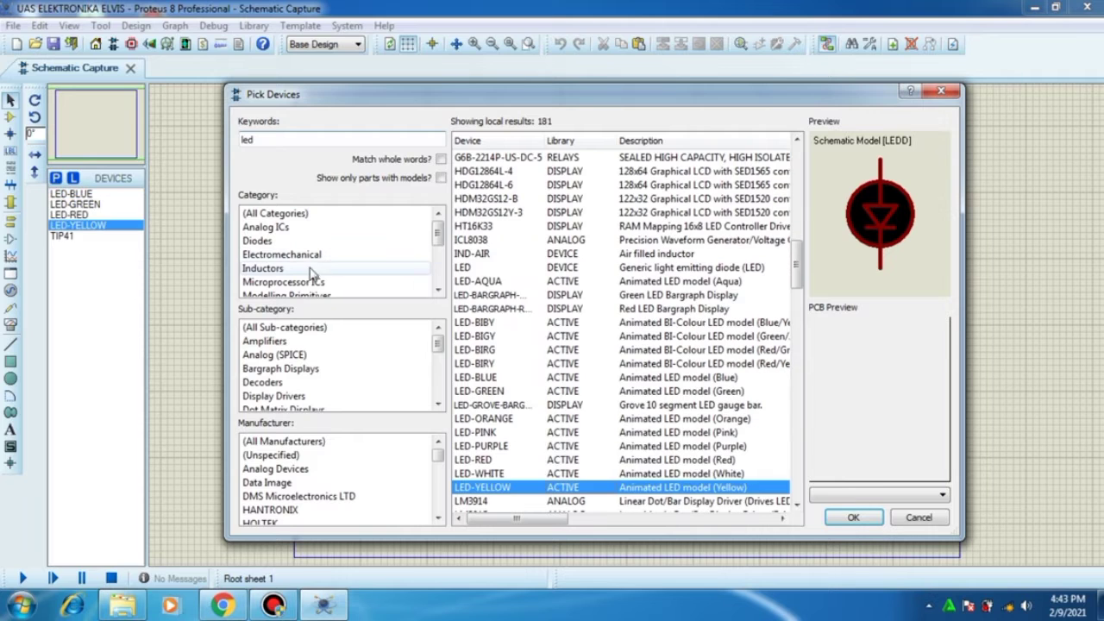
click(853, 517)
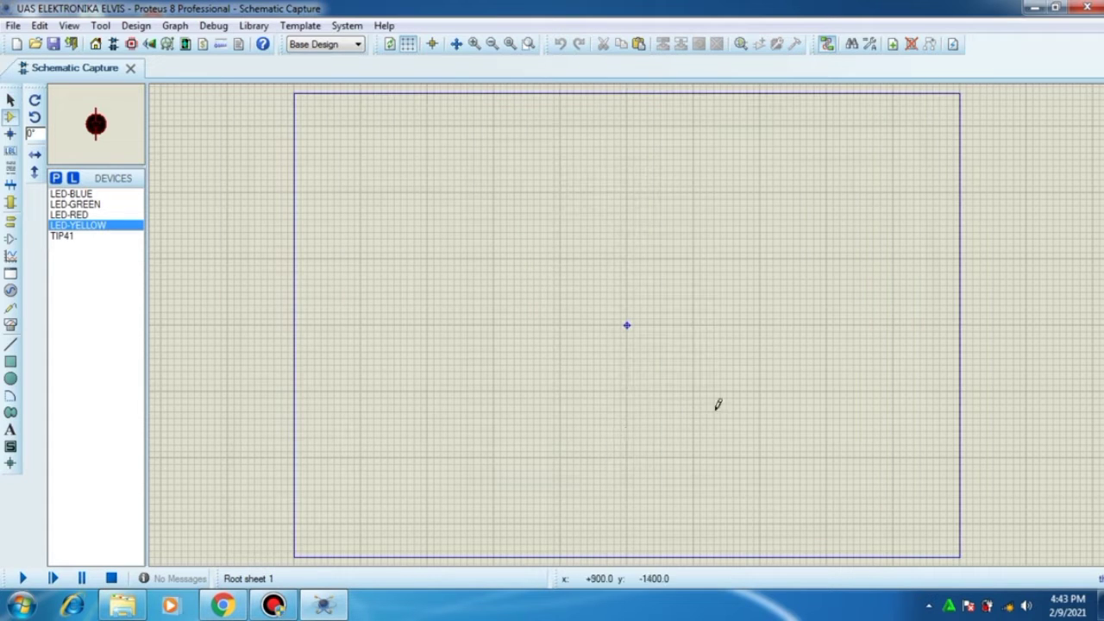
Place one TIP41 transistor on the schematic, above and to the left of the sheet origin
click(64, 236)
click(559, 234)
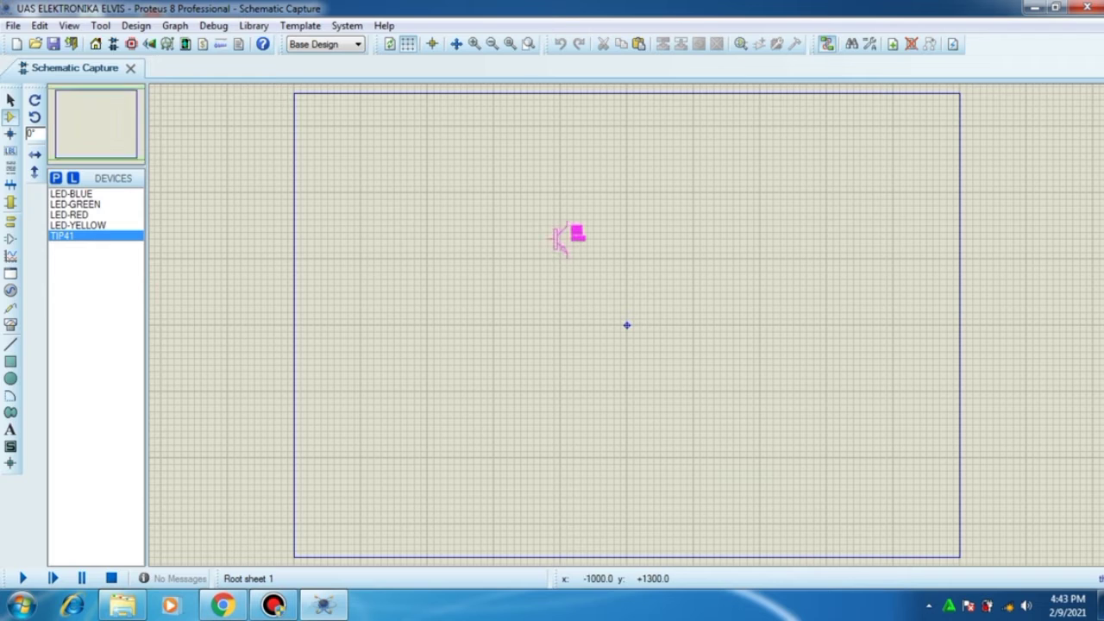
click(562, 240)
scroll(586, 301, up, 2)
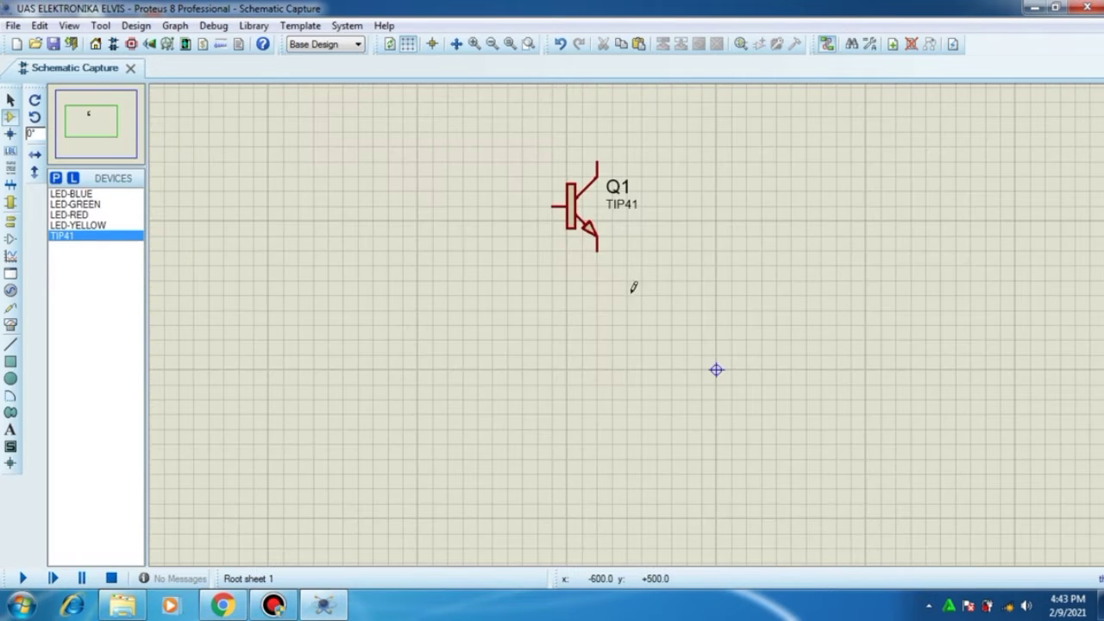
scroll(603, 276, down, 3)
scroll(627, 333, up, 3)
scroll(633, 338, down, 1)
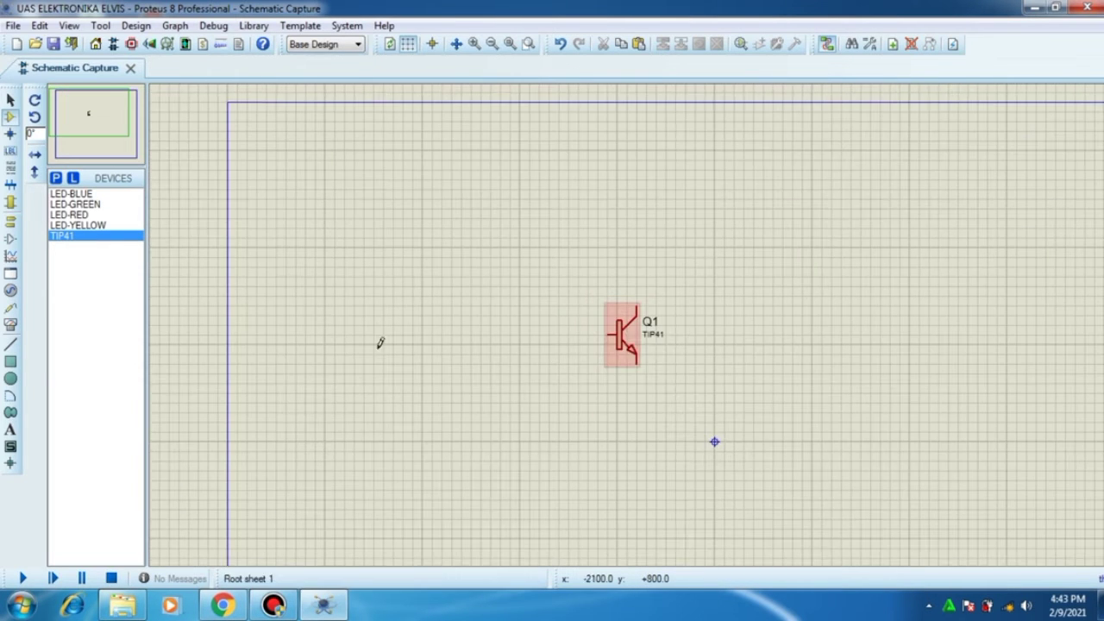
Place a LED-BLUE directly above the TIP41 transistor so that its lower pin meets the collector
click(80, 222)
click(82, 194)
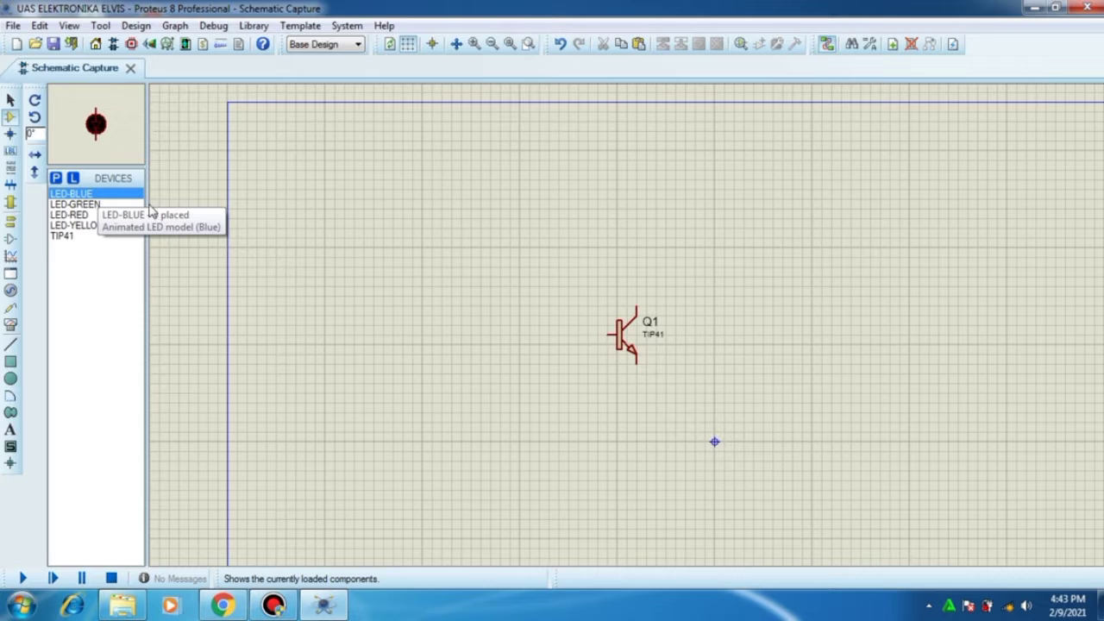
click(638, 271)
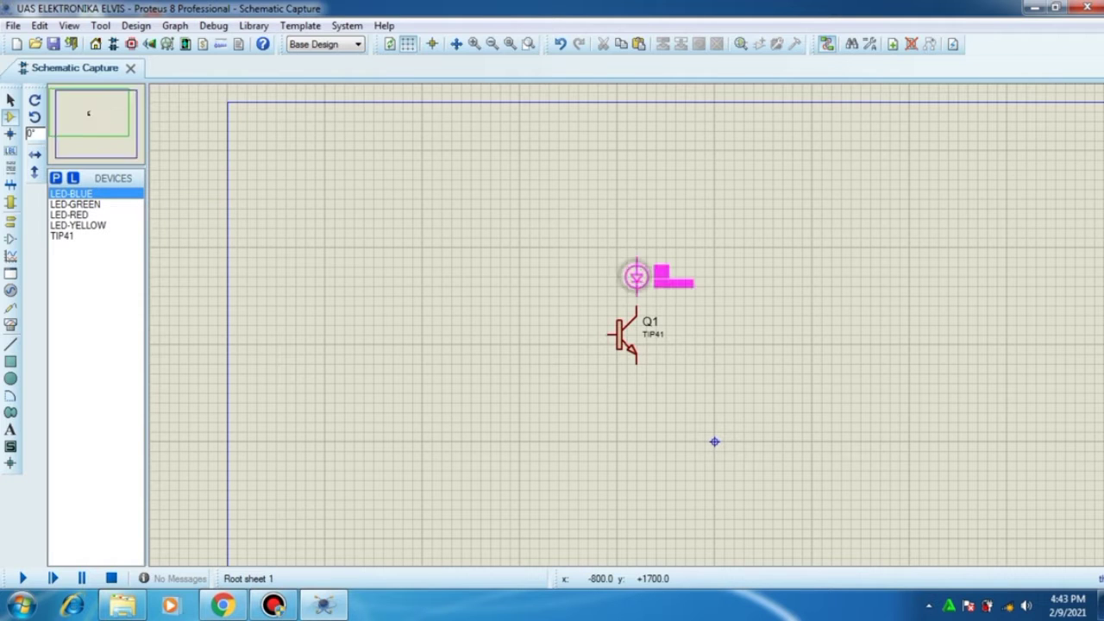
click(636, 285)
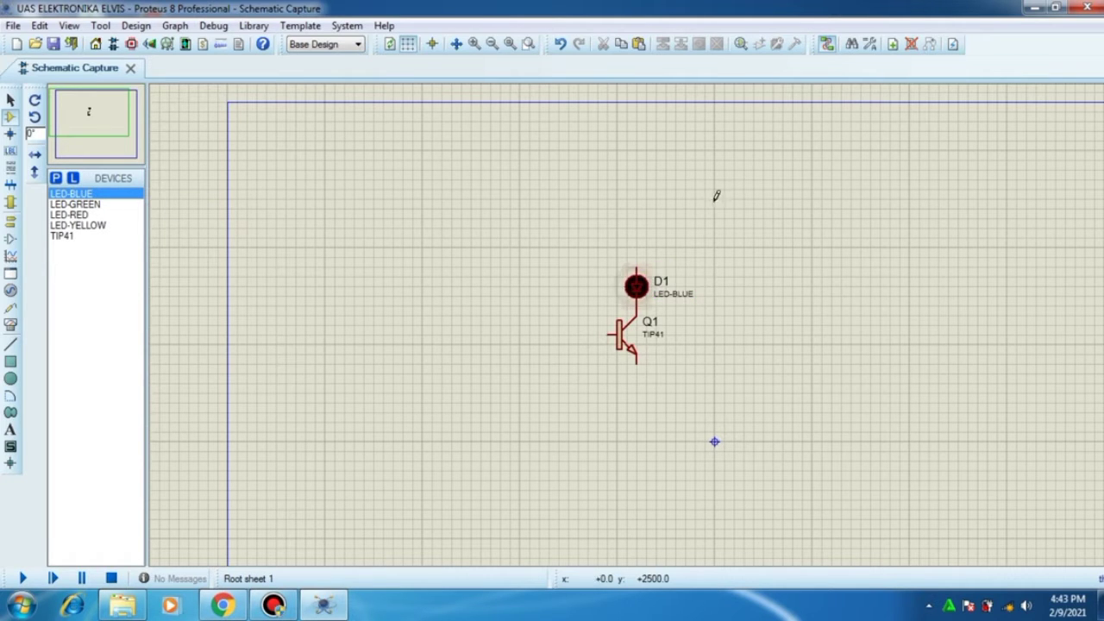
Open the device library for placing a component and search for 1k
click(74, 235)
click(74, 215)
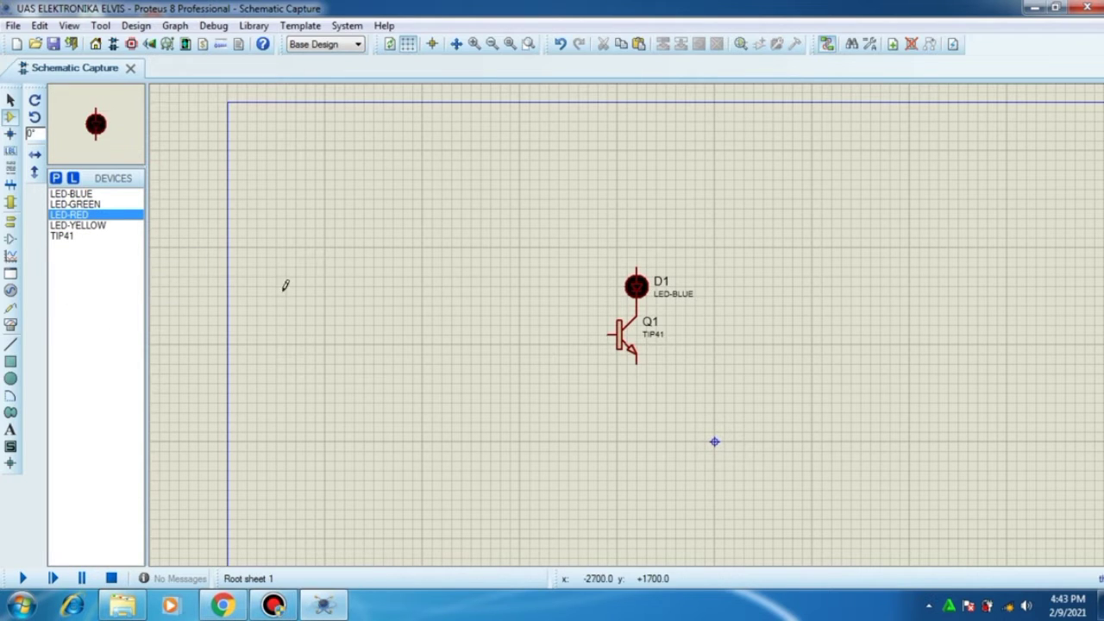
right_click(463, 269)
mouse_move(522, 277)
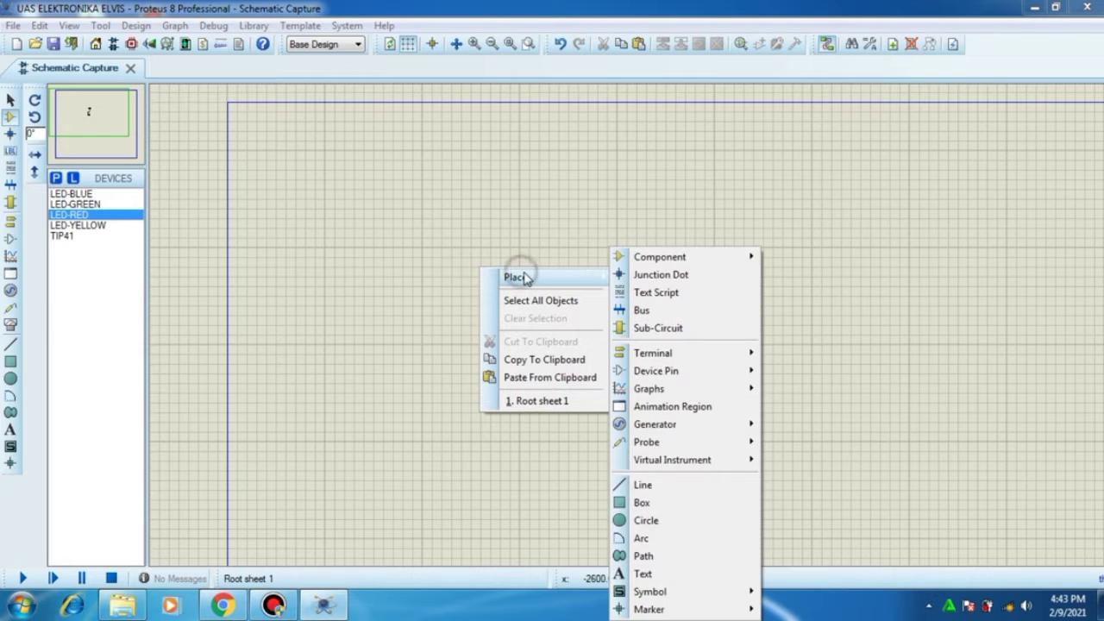
mouse_move(662, 256)
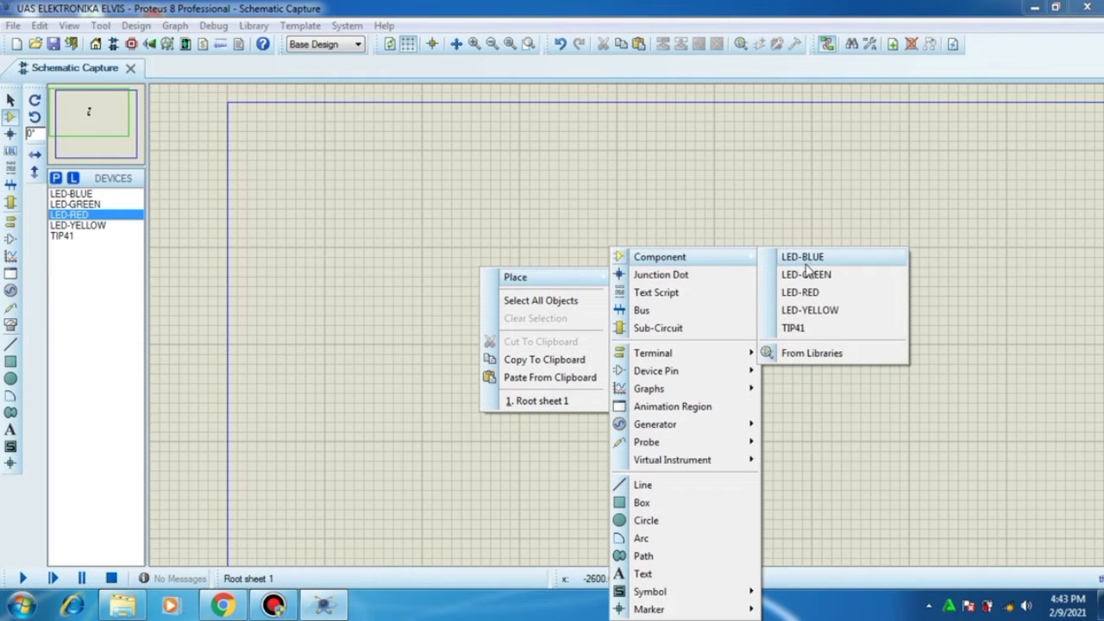
click(789, 352)
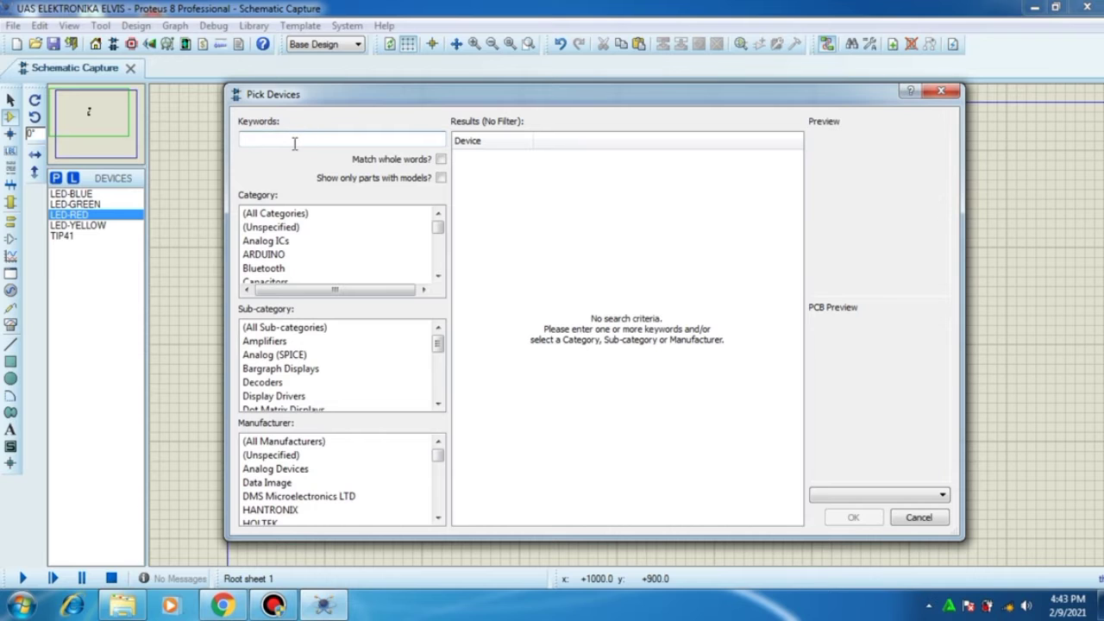
text(10)
key(BackSpace)
text(k)
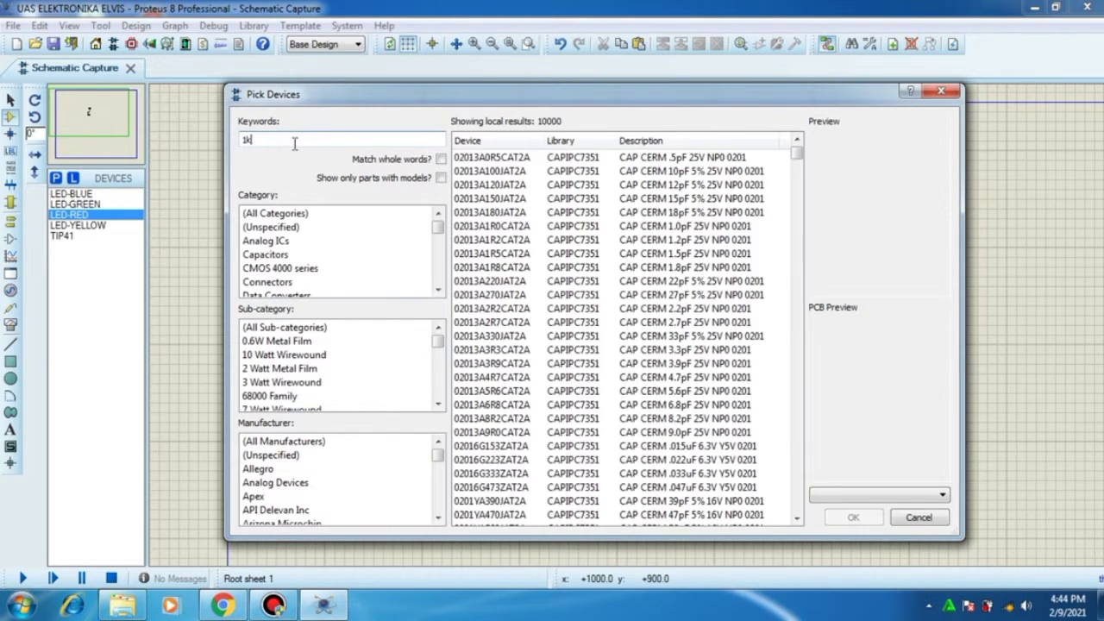
Filter the 1k results to 0.6W Metal Film and add the MINRES1K resistor to the device list
click(290, 342)
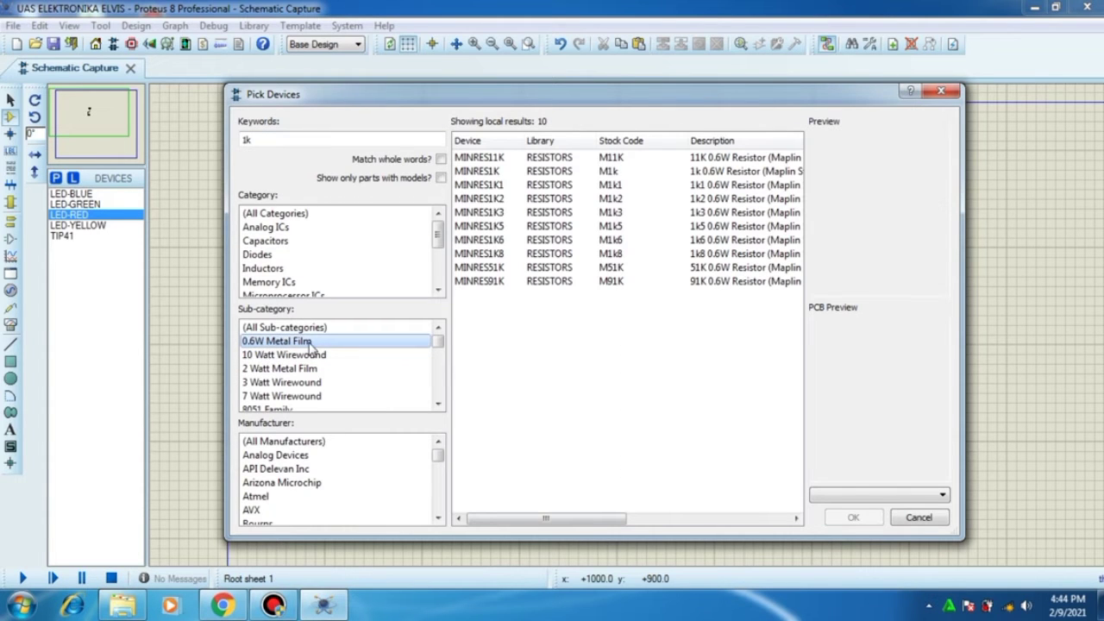
click(273, 370)
click(507, 157)
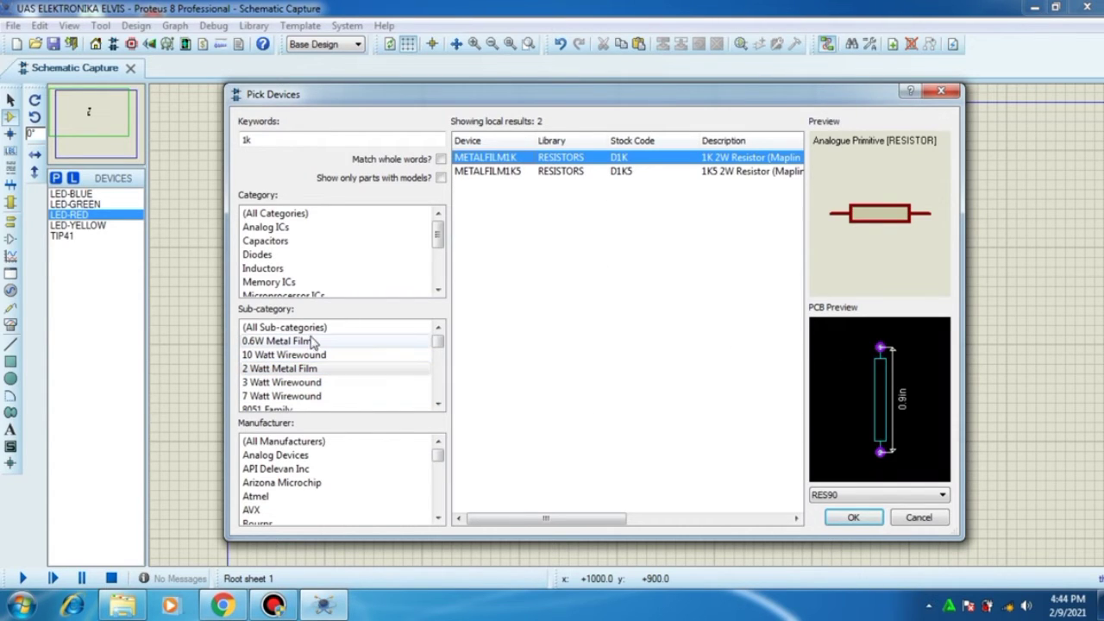
click(267, 342)
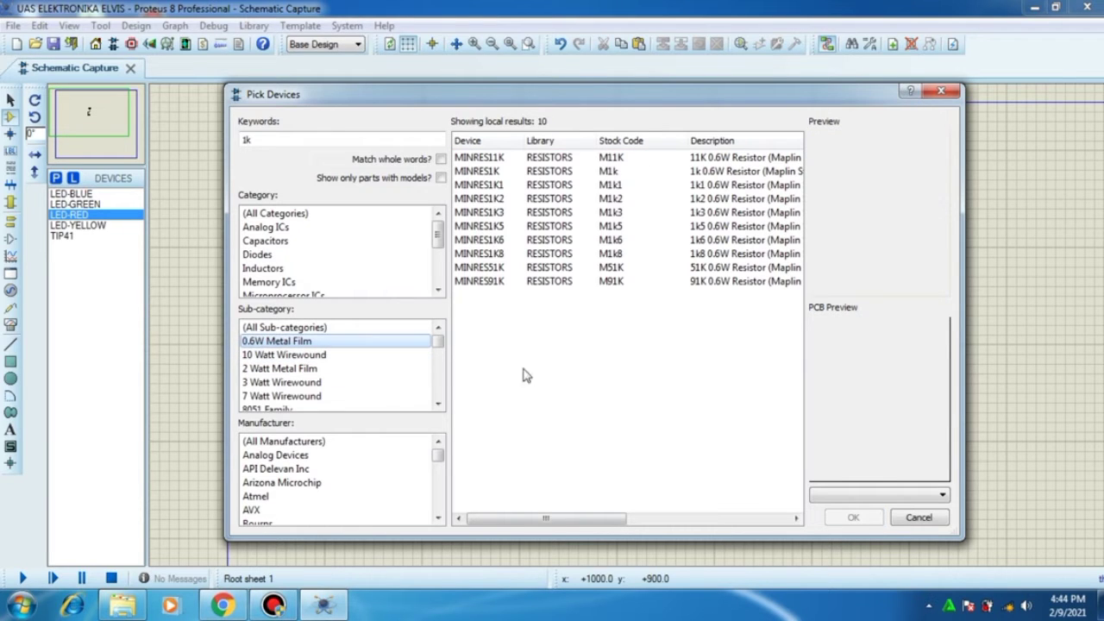
click(552, 172)
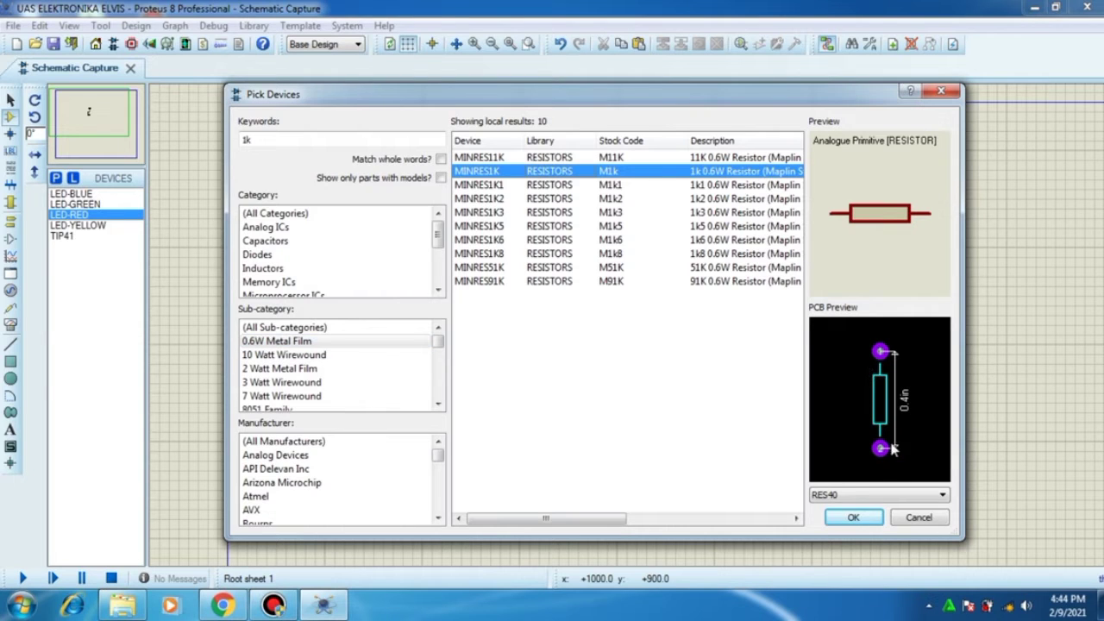
double_click(665, 171)
click(853, 516)
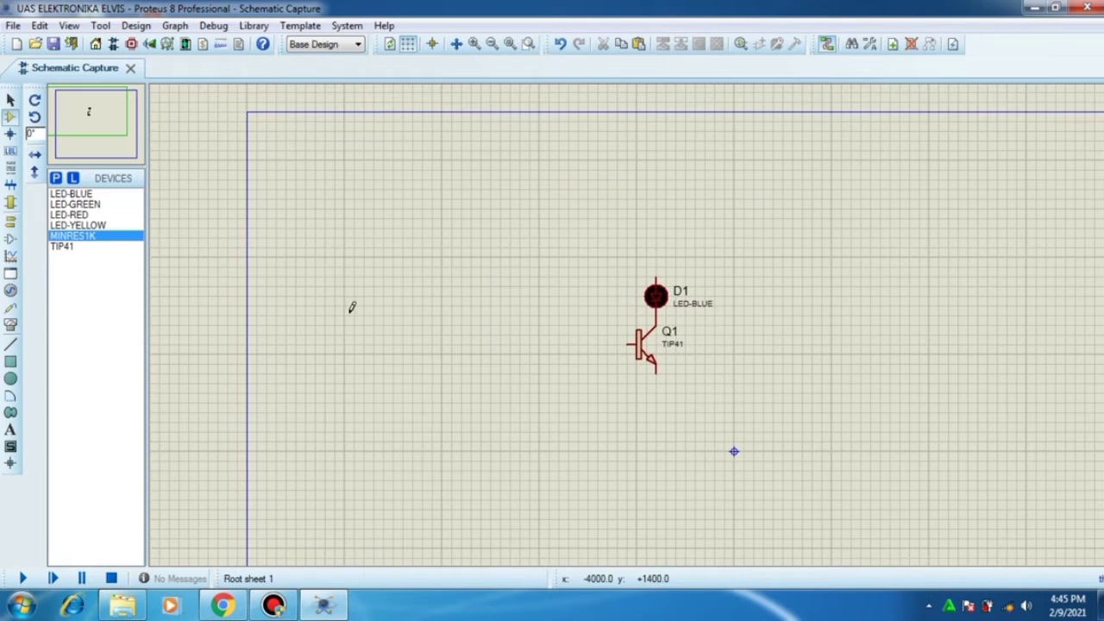
Place a GROUND terminal directly below the TIP41 transistor so that it meets the emitter pin
click(9, 226)
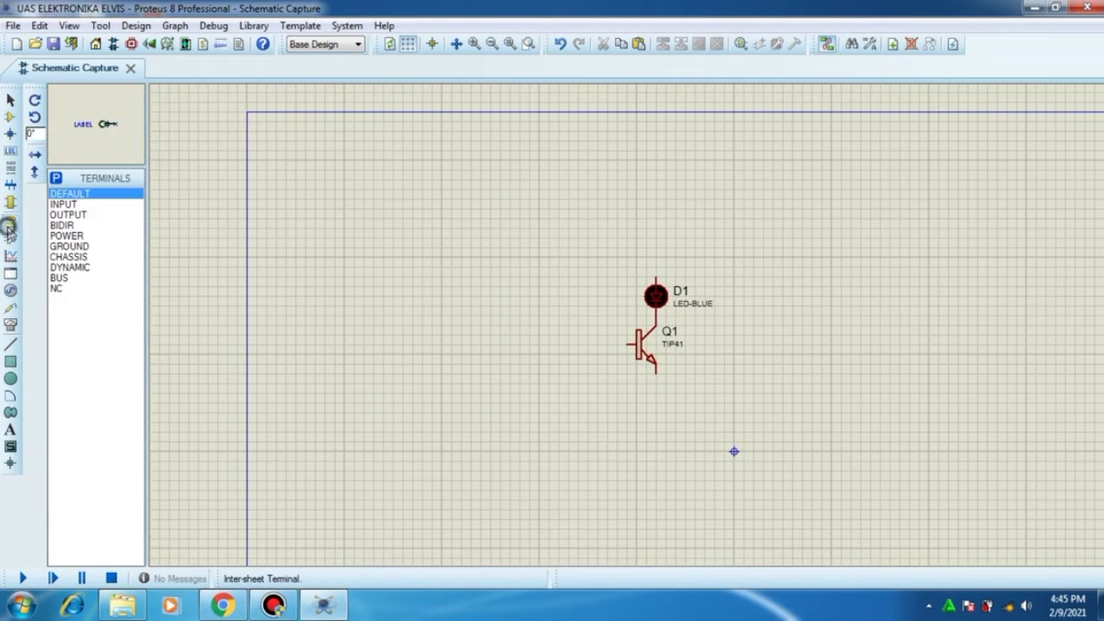
click(73, 247)
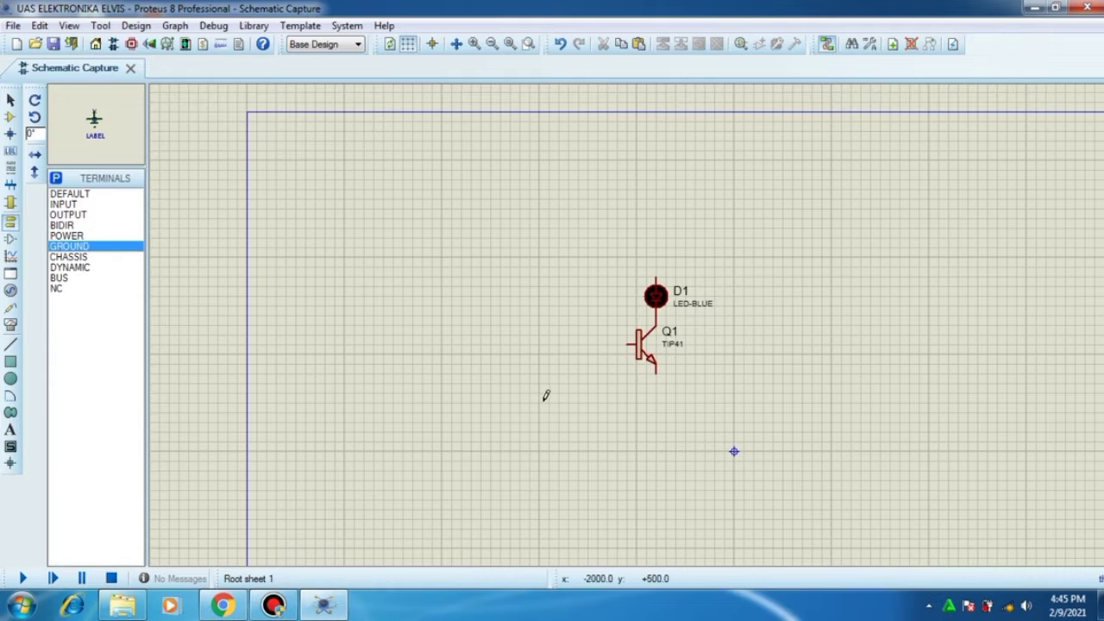
click(667, 396)
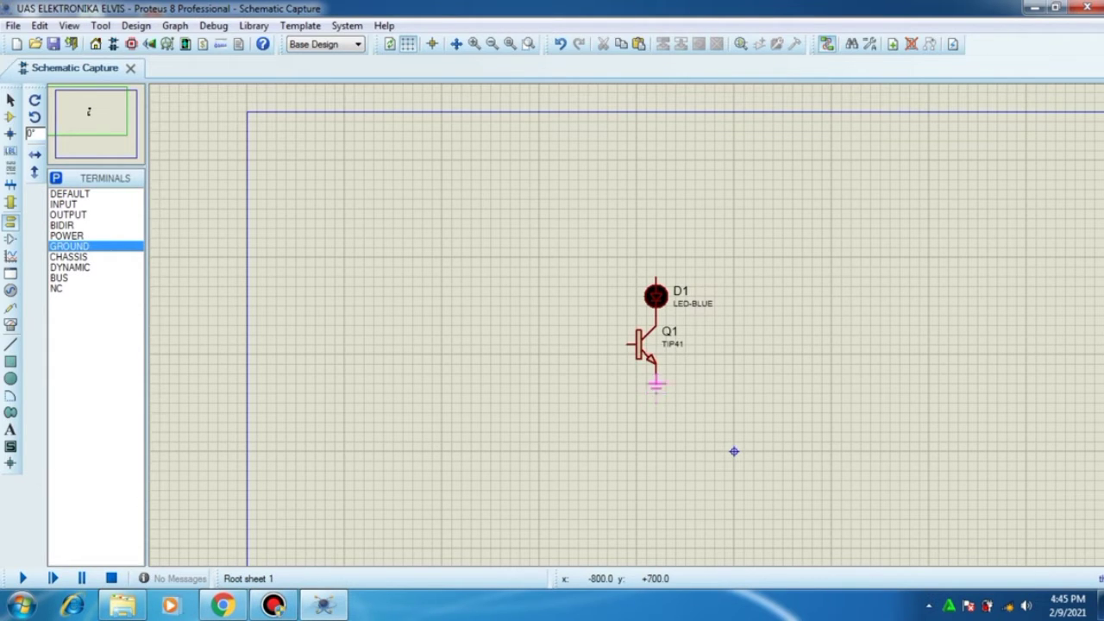
click(657, 386)
click(61, 225)
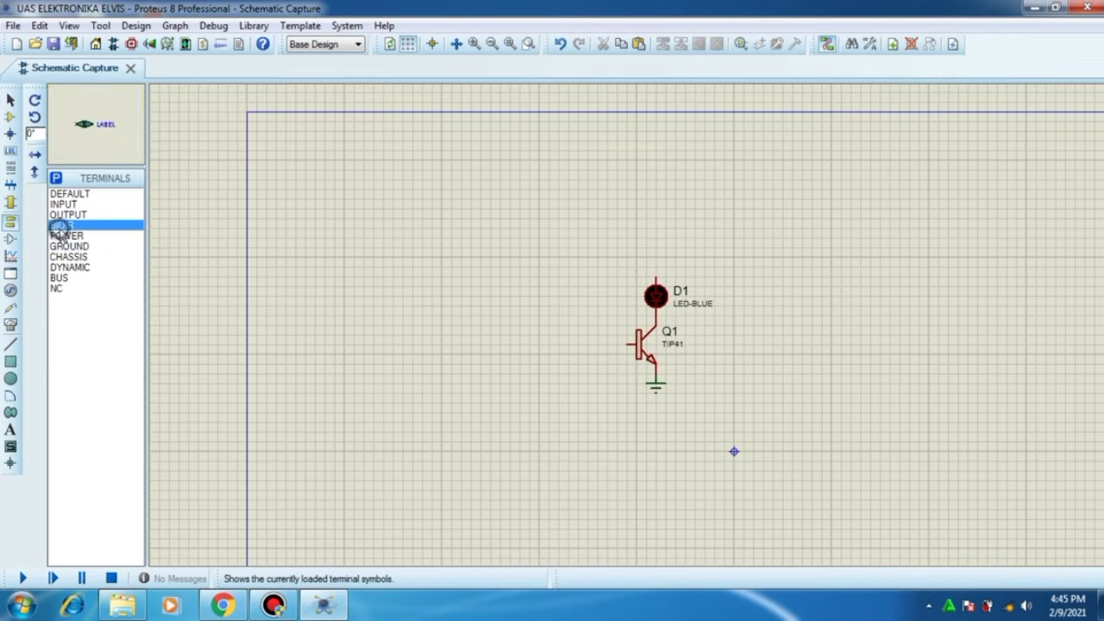
click(63, 214)
click(62, 236)
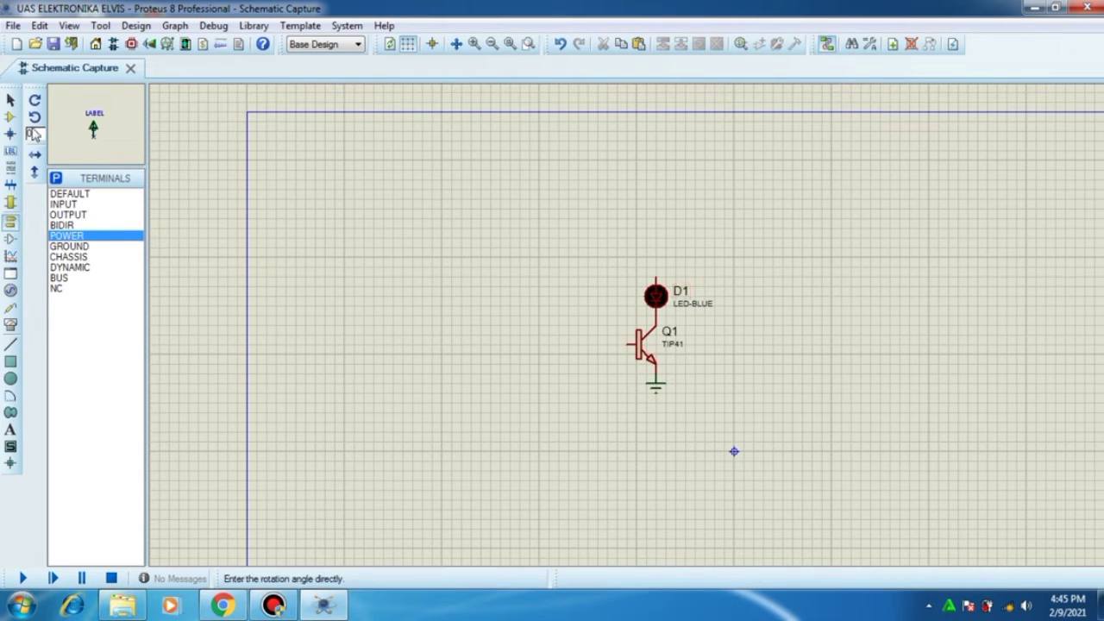
Place a MINRES1K resistor above the blue LED and rotate it clockwise to stand vertically
click(10, 116)
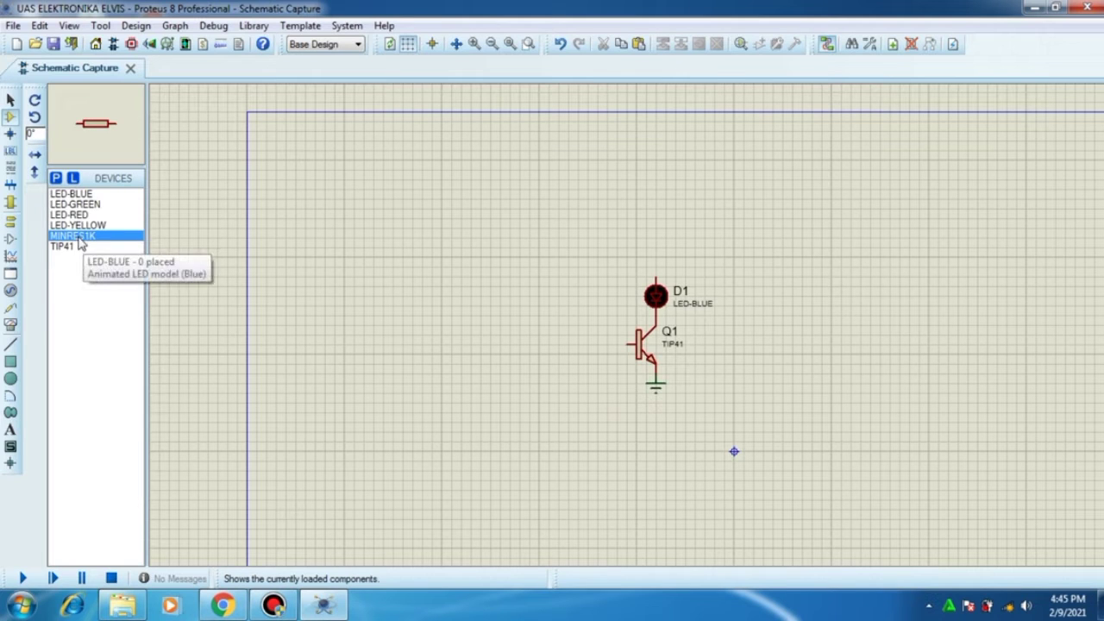
click(670, 245)
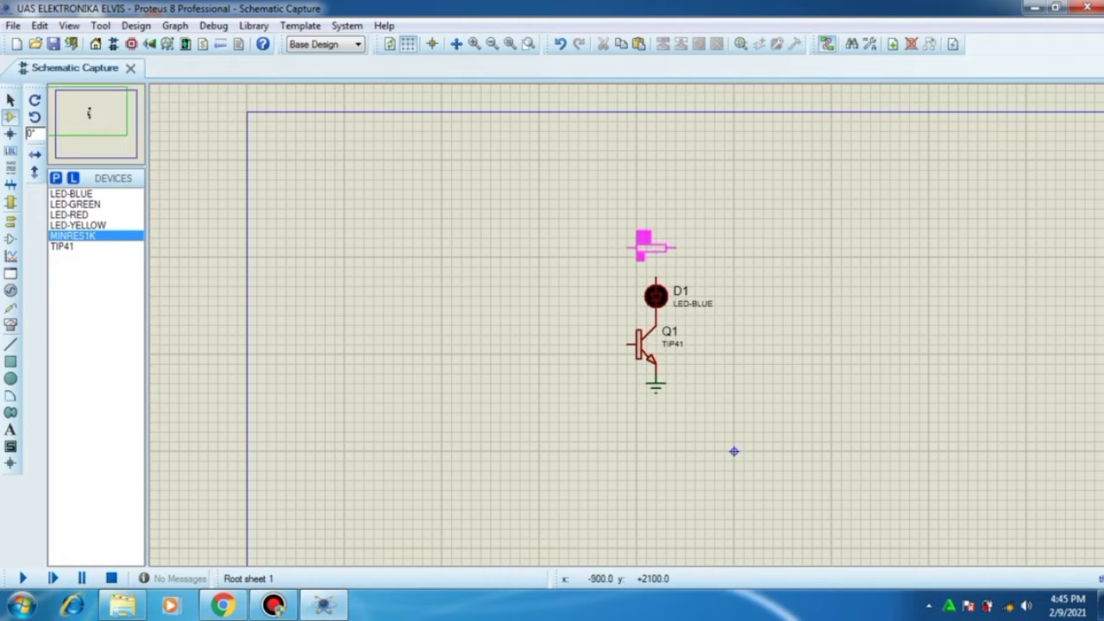
click(648, 243)
right_click(643, 240)
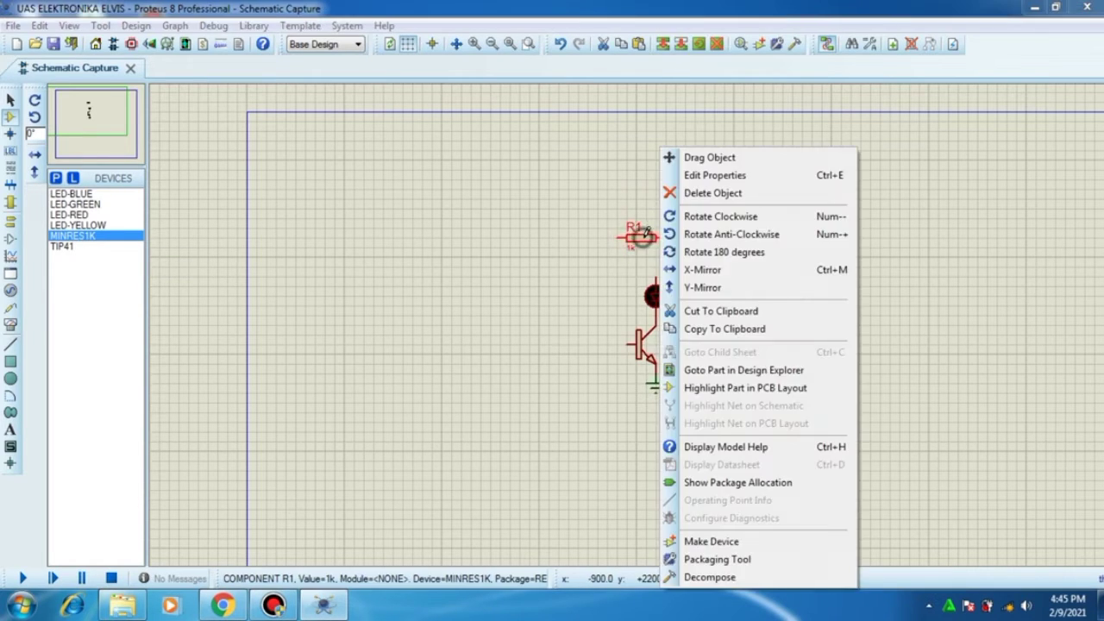
click(690, 224)
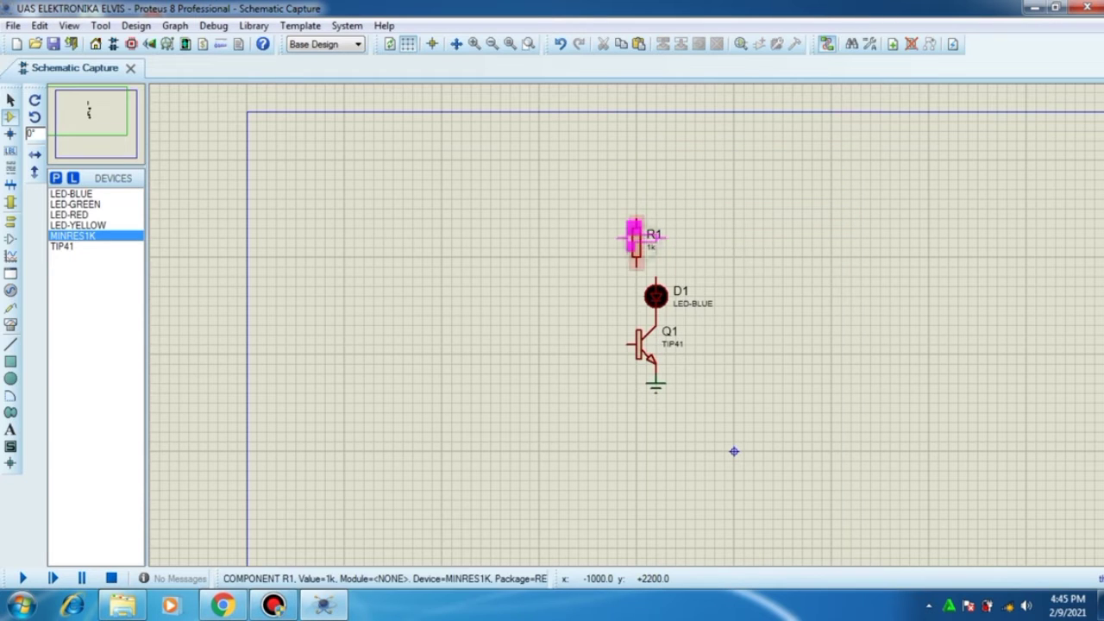
Move resistor R1 directly above the blue LED so that its lower pin meets the LED's upper pin
click(636, 239)
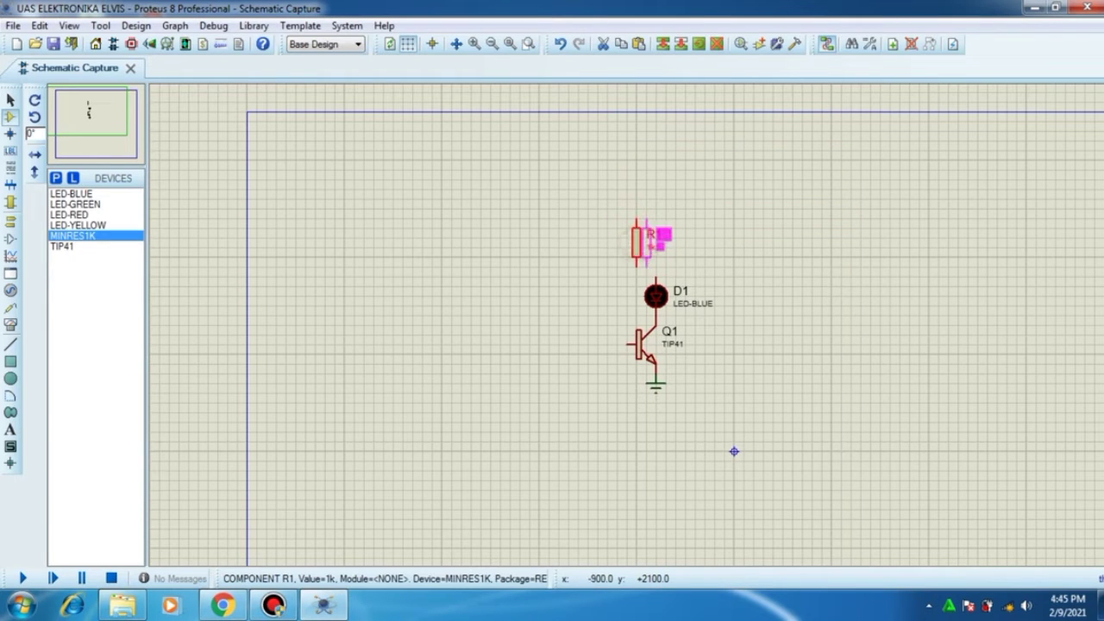
drag(638, 242, 657, 246)
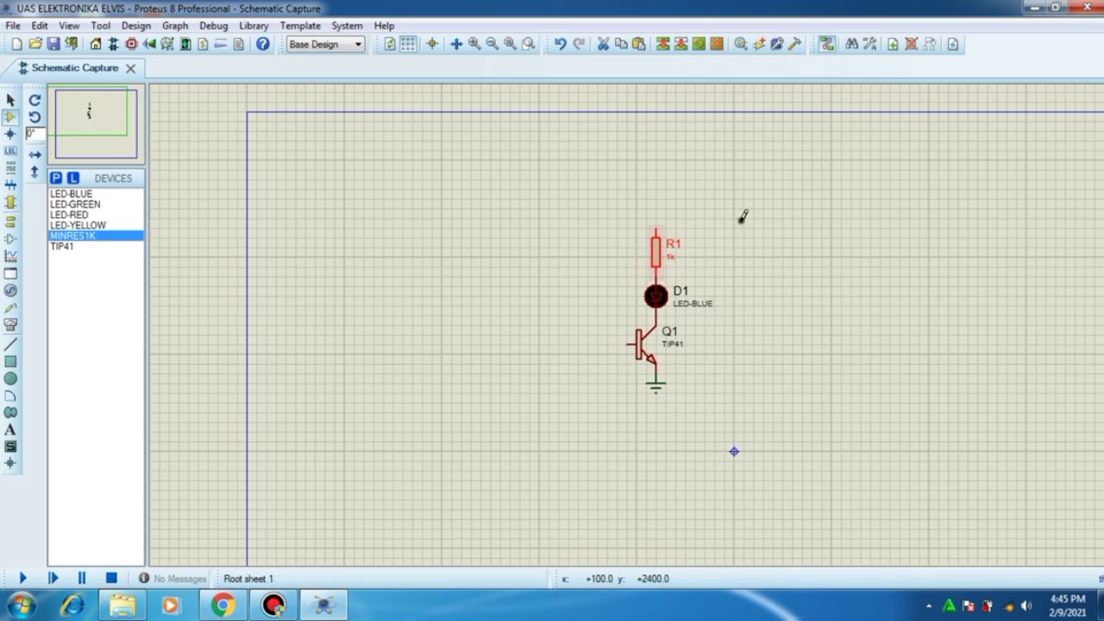
click(658, 219)
right_click(579, 227)
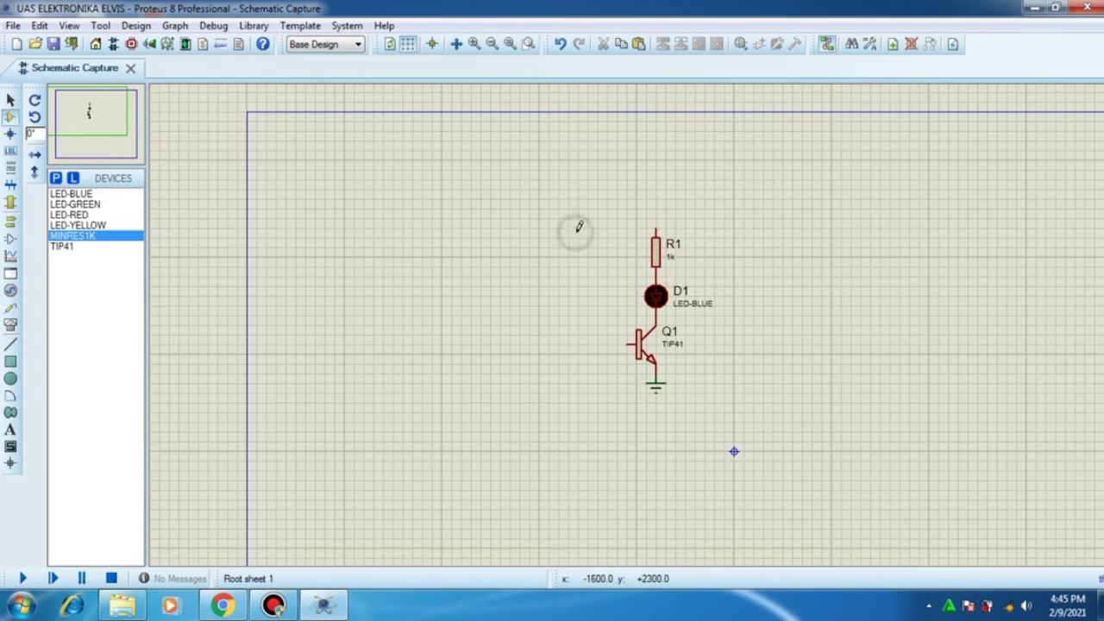
Place a second MINRES1K resistor horizontally to the left of transistor Q1 and wire it to the base
click(588, 343)
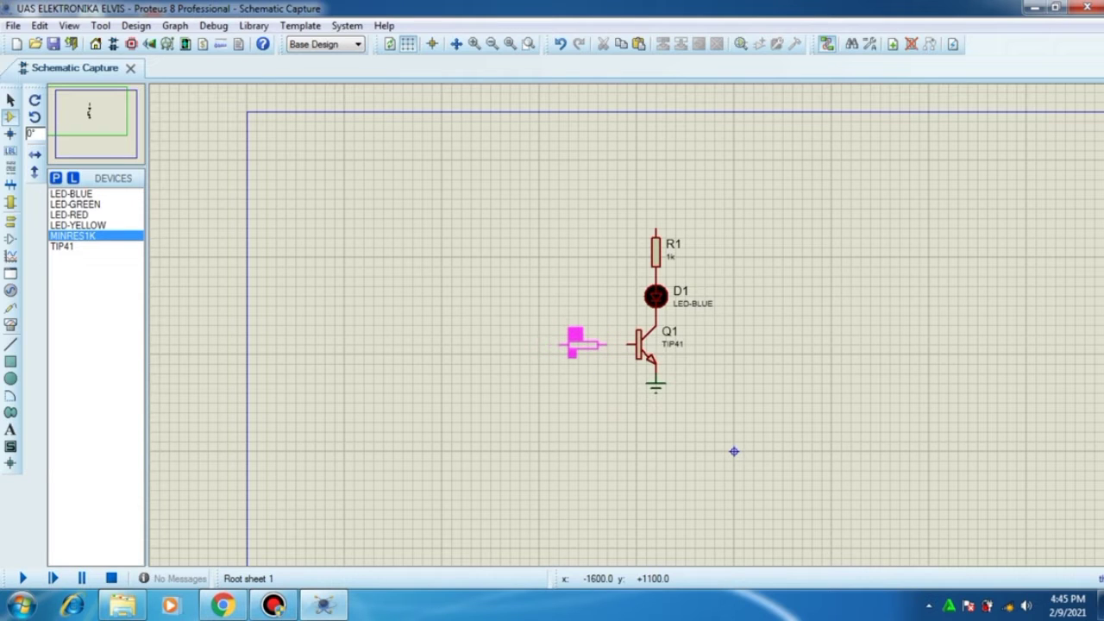
click(584, 344)
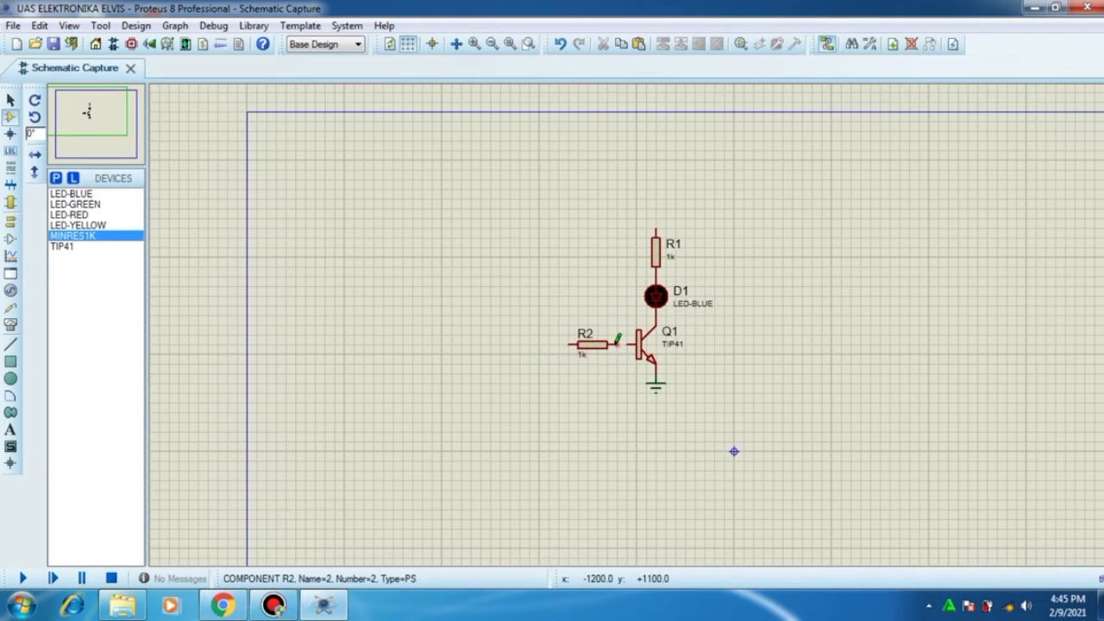
click(615, 343)
click(624, 343)
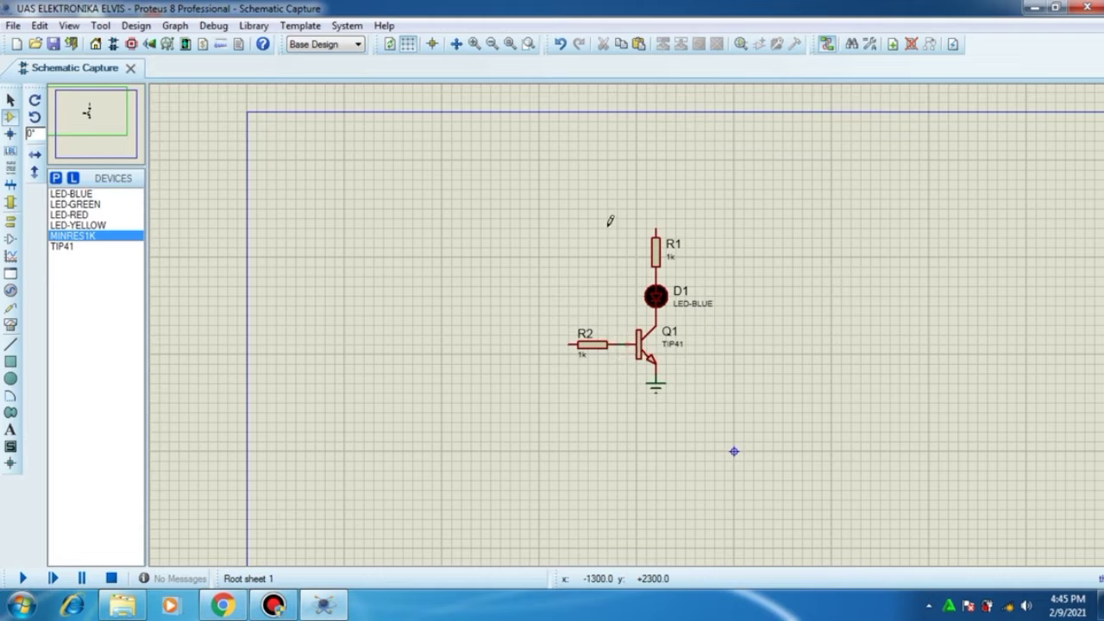
Draw a horizontal wire from R1's upper pin leftward to a free end above R2's left pin
click(656, 226)
click(569, 228)
click(569, 228)
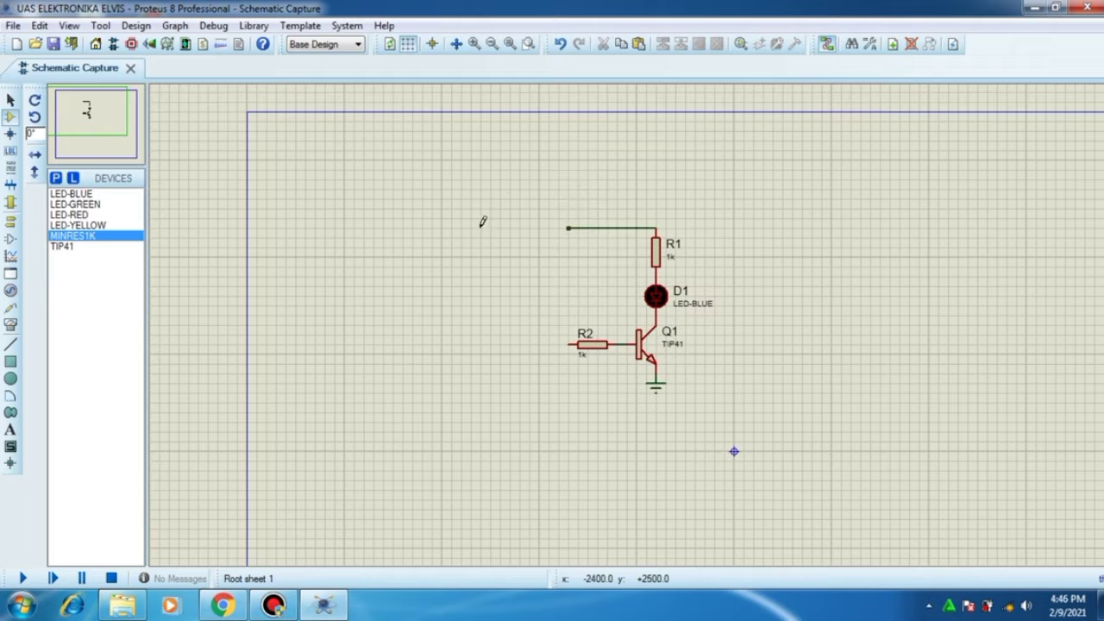
Place a DC generator just left of the open end of R1's wire and connect it to that wire
click(11, 312)
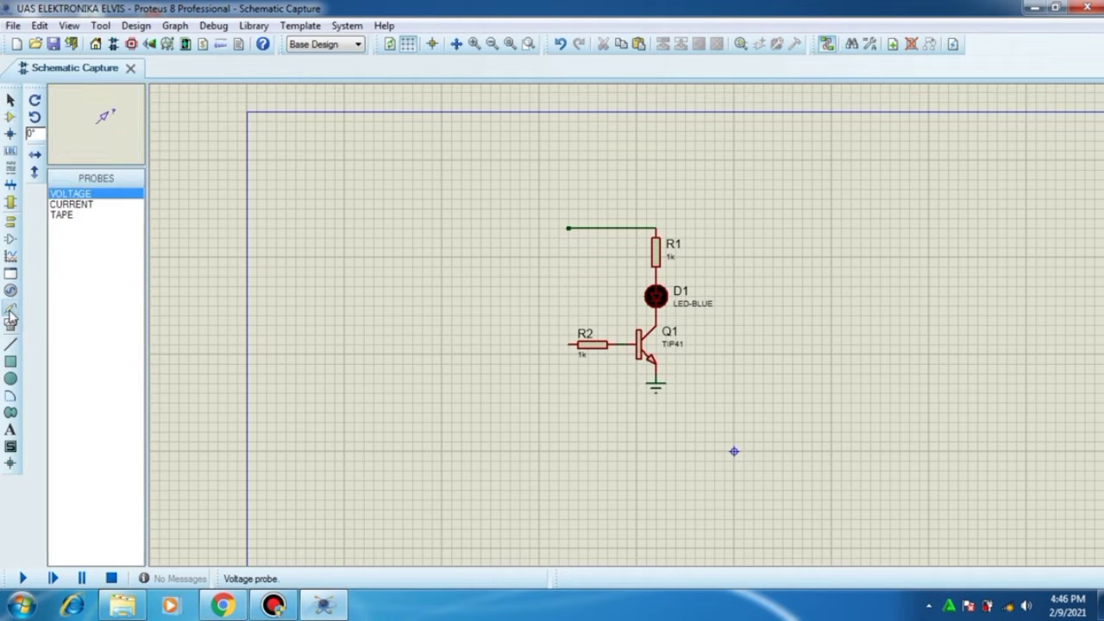
click(11, 294)
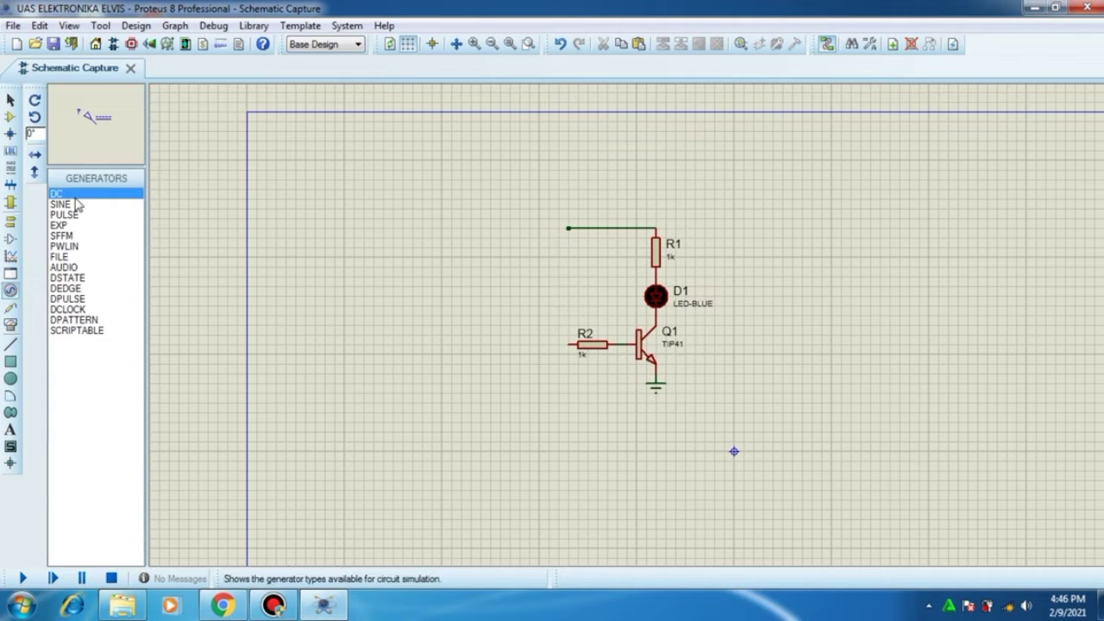
click(491, 207)
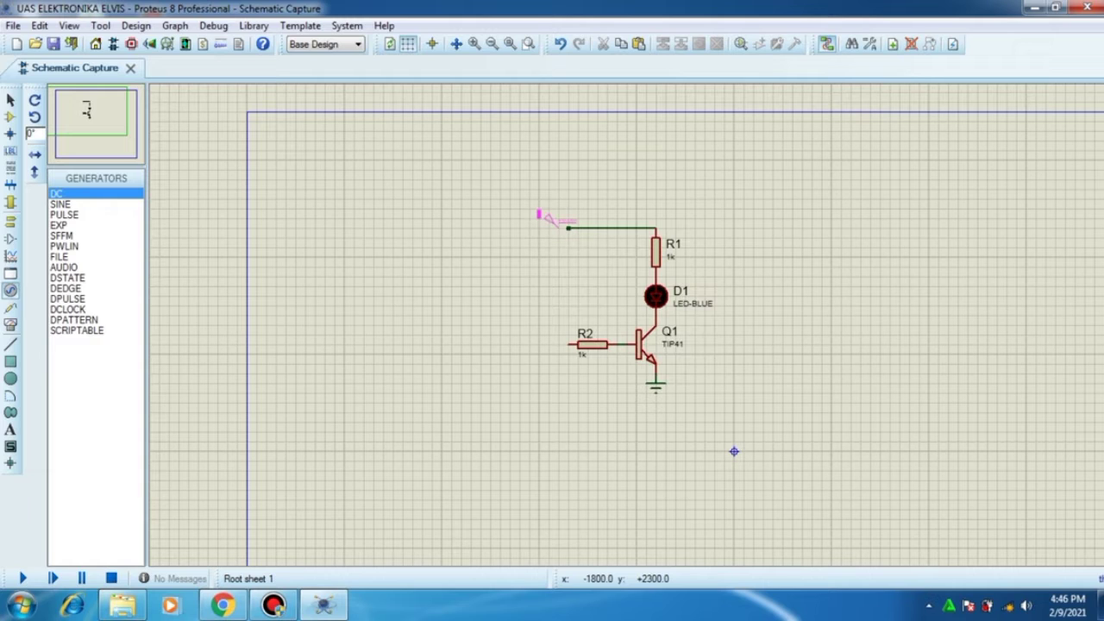
click(545, 223)
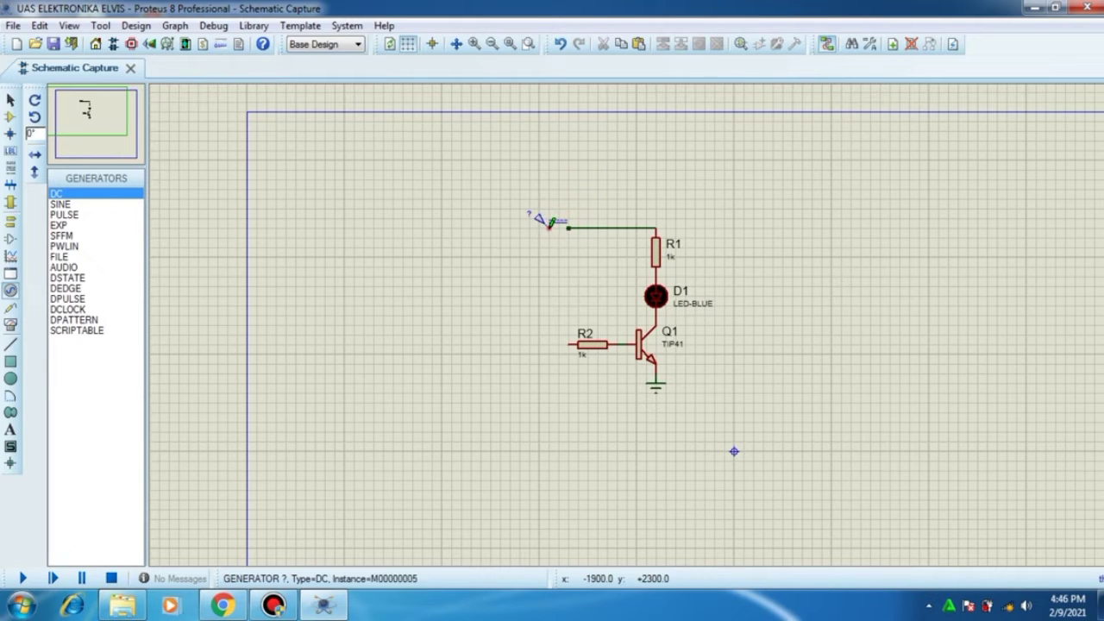
click(548, 229)
click(567, 230)
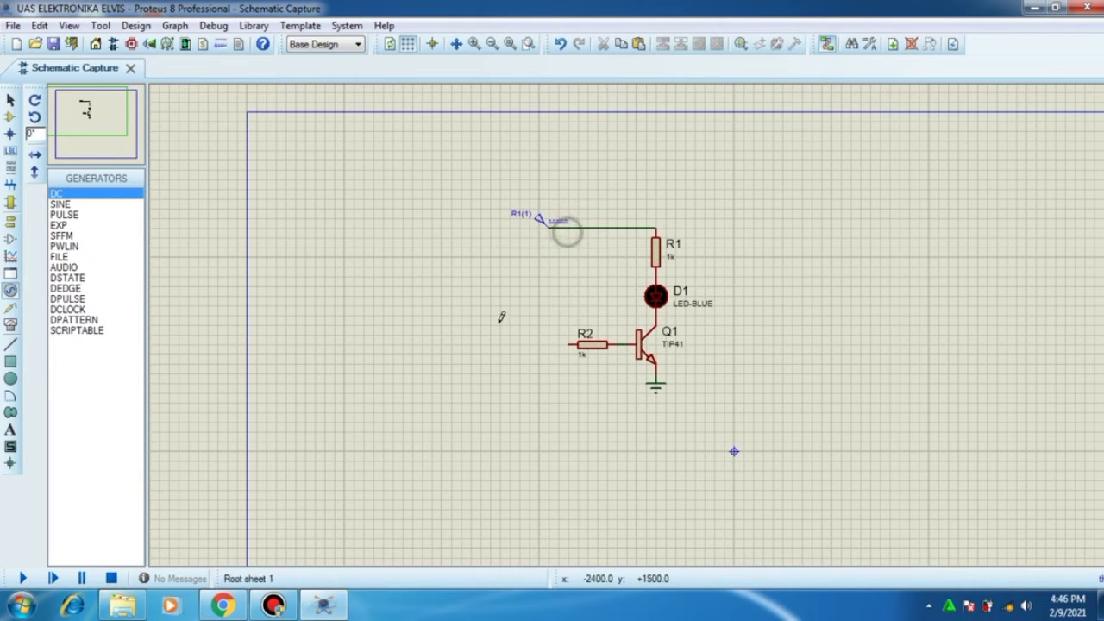
Place a second DC generator to the left of R2 and wire it to R2's left pin
click(548, 331)
click(551, 342)
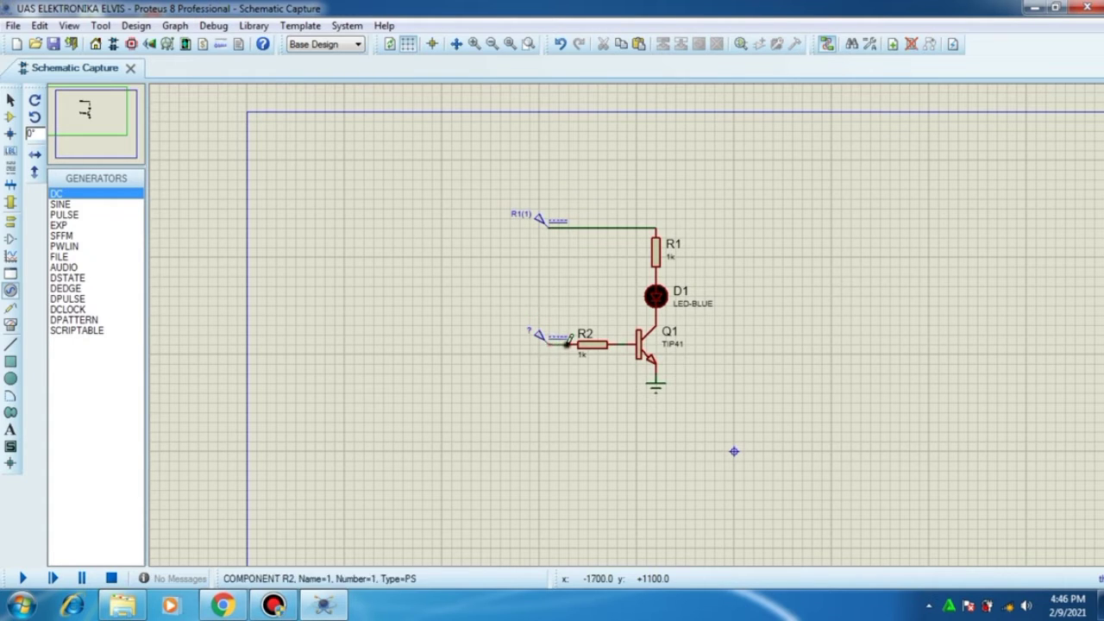
click(567, 341)
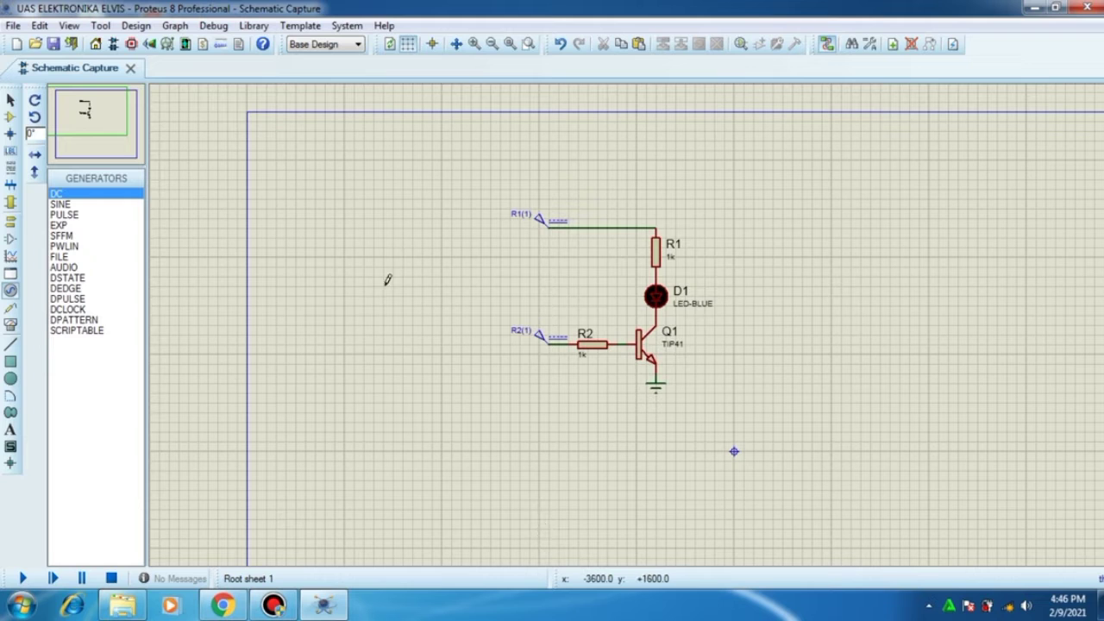
Open the component library picker and search the devices for "bat"
right_click(381, 242)
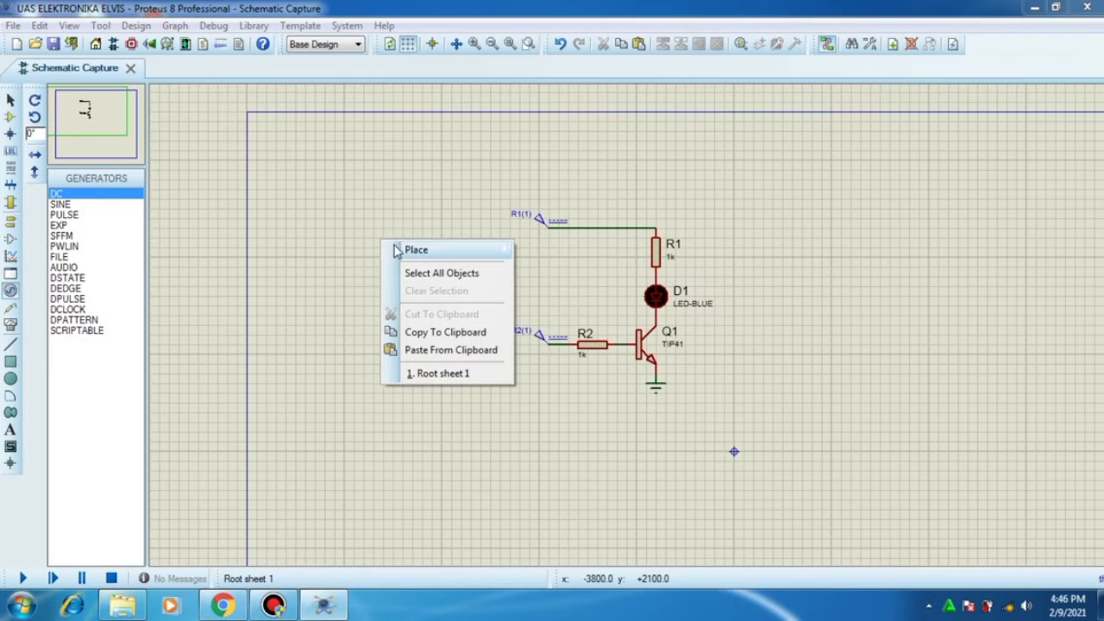
mouse_move(407, 250)
mouse_move(582, 249)
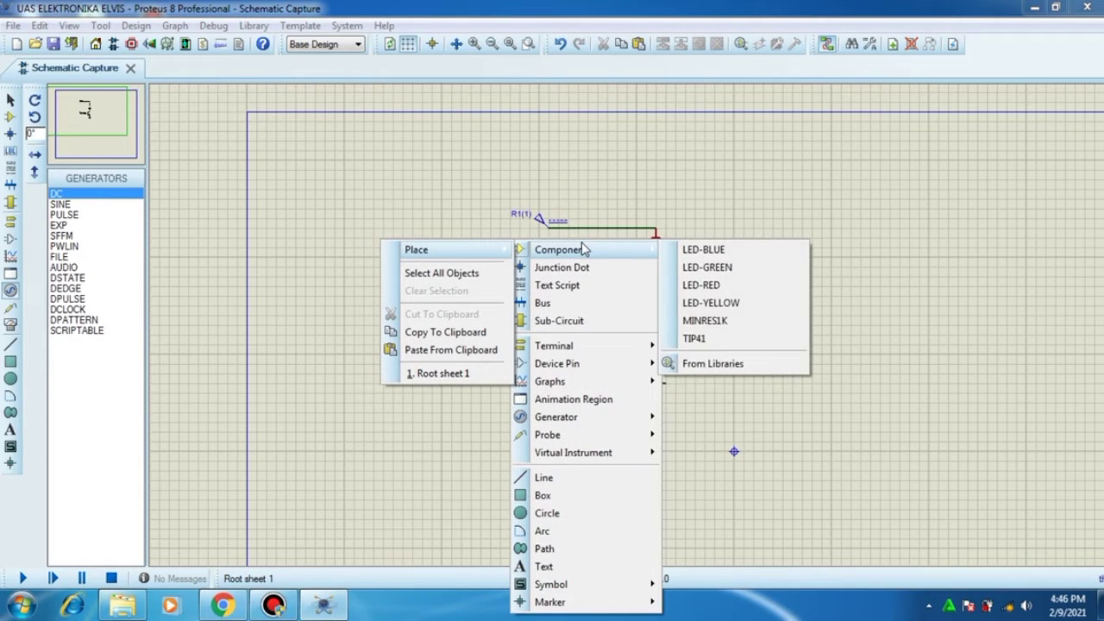
click(725, 365)
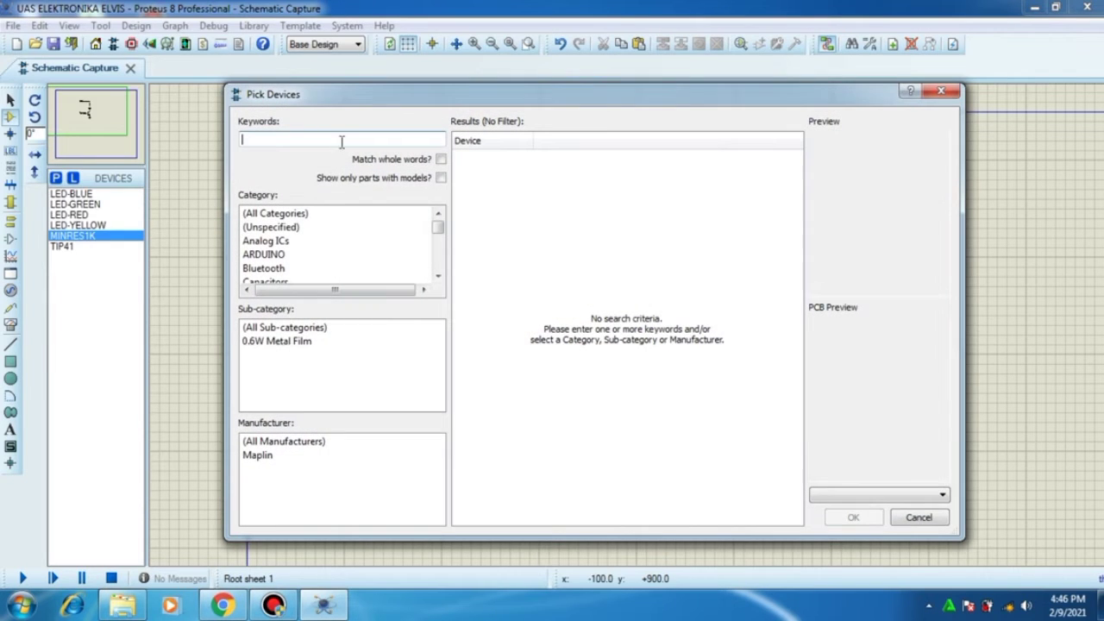
click(342, 141)
text(bater)
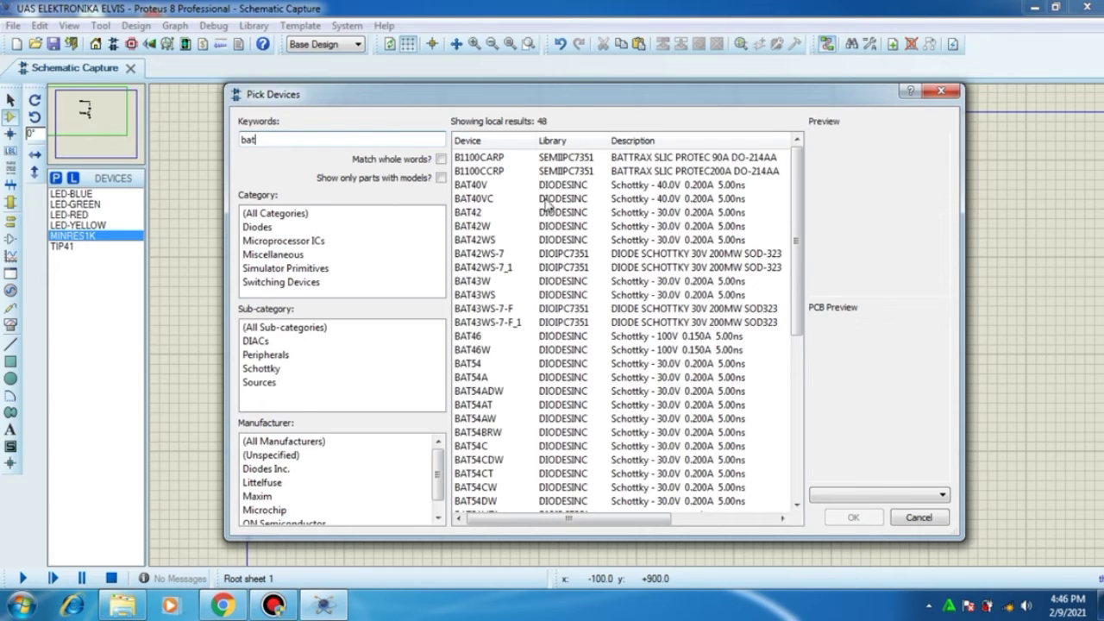
Browse the search results and preview several BAT diode devices to look for a battery part
click(585, 200)
click(583, 225)
click(583, 268)
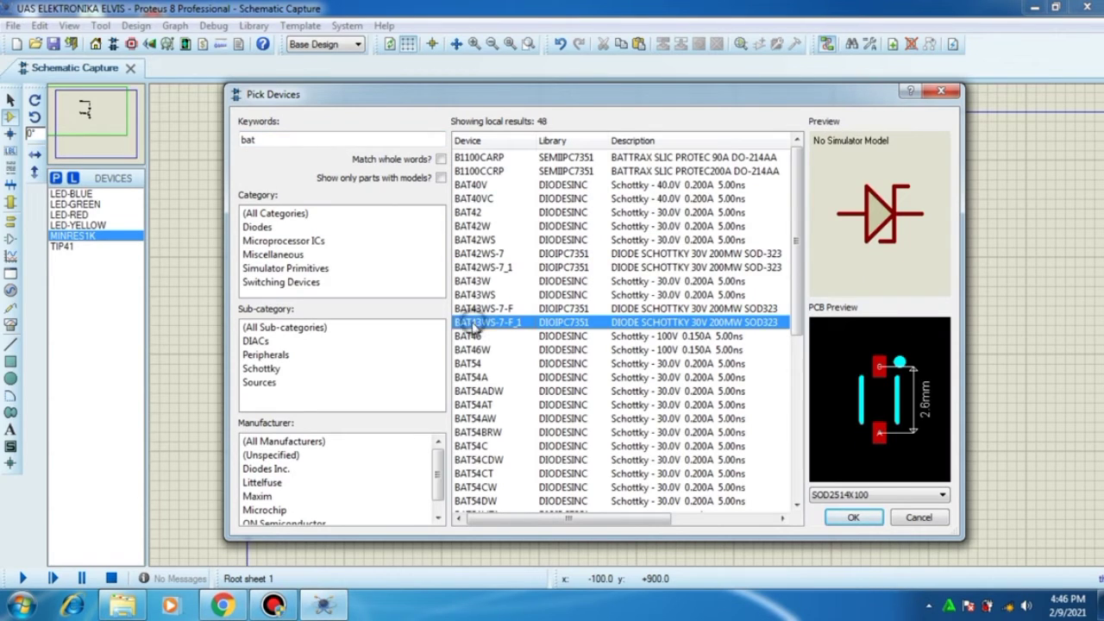
click(477, 322)
click(518, 198)
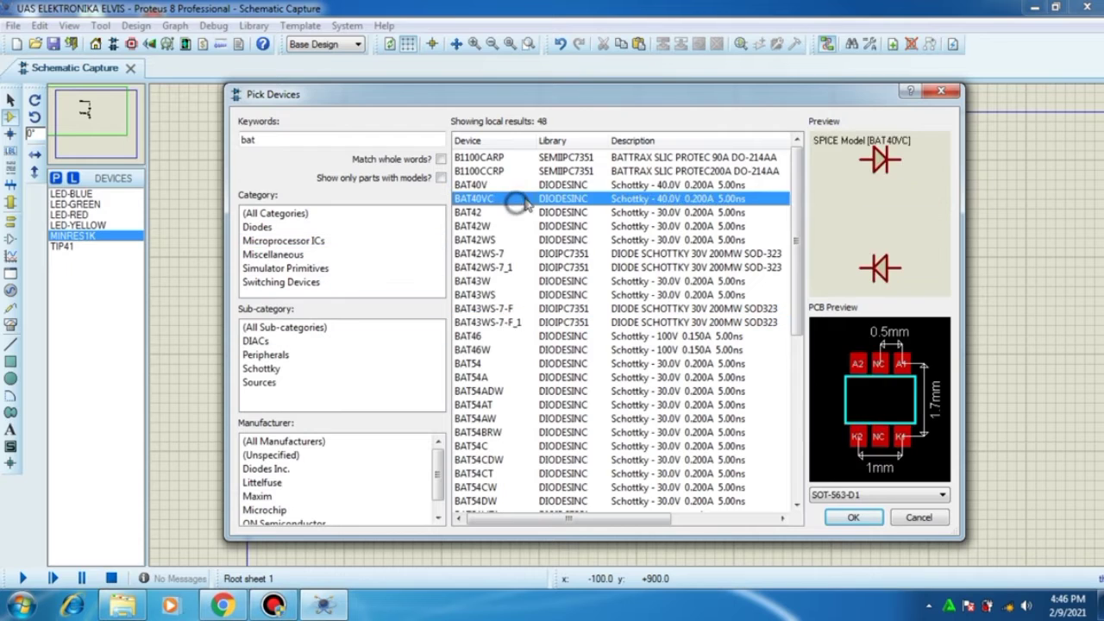
click(530, 170)
click(533, 157)
scroll(573, 302, down, 6)
click(575, 336)
scroll(565, 371, down, 2)
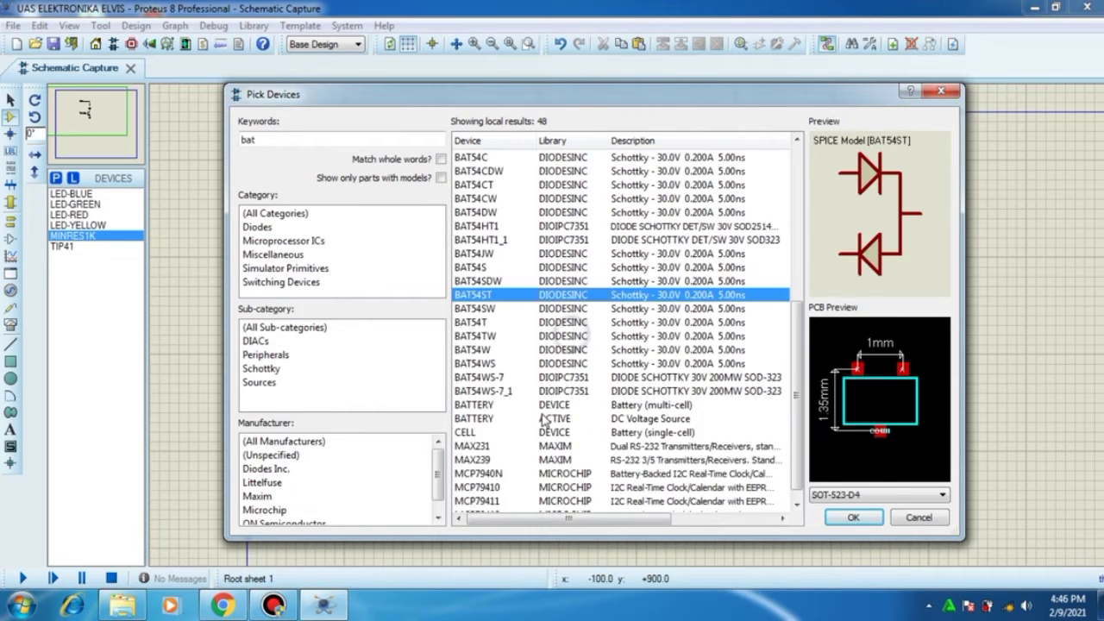
Compare the cell and battery entries, and add the BATTERY DC Voltage Source from the ACTIVE library to the device list
click(551, 423)
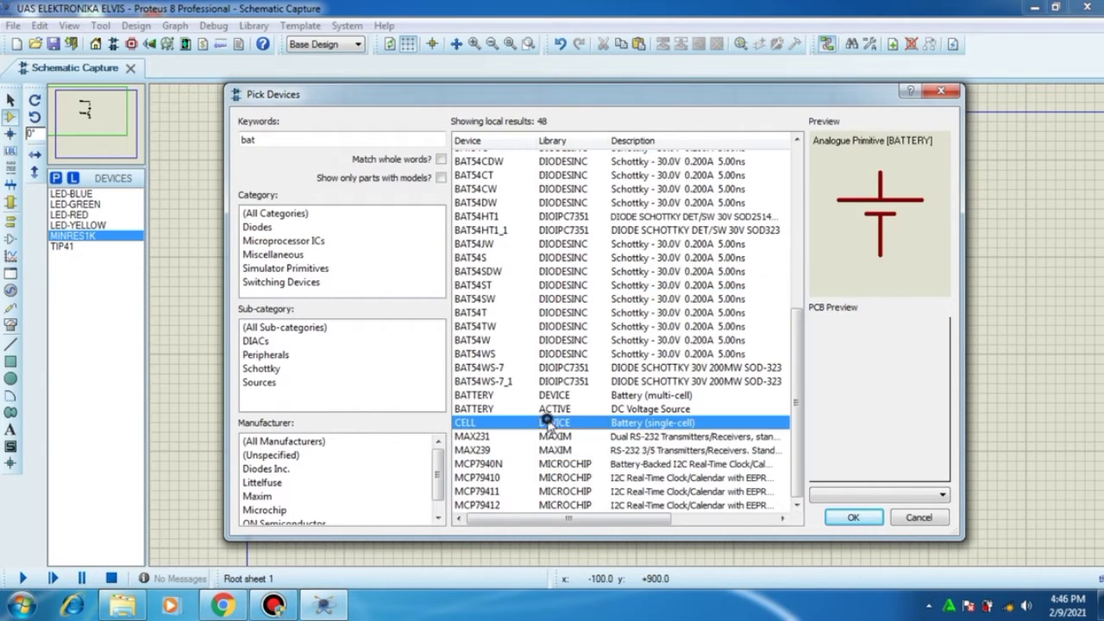
click(504, 437)
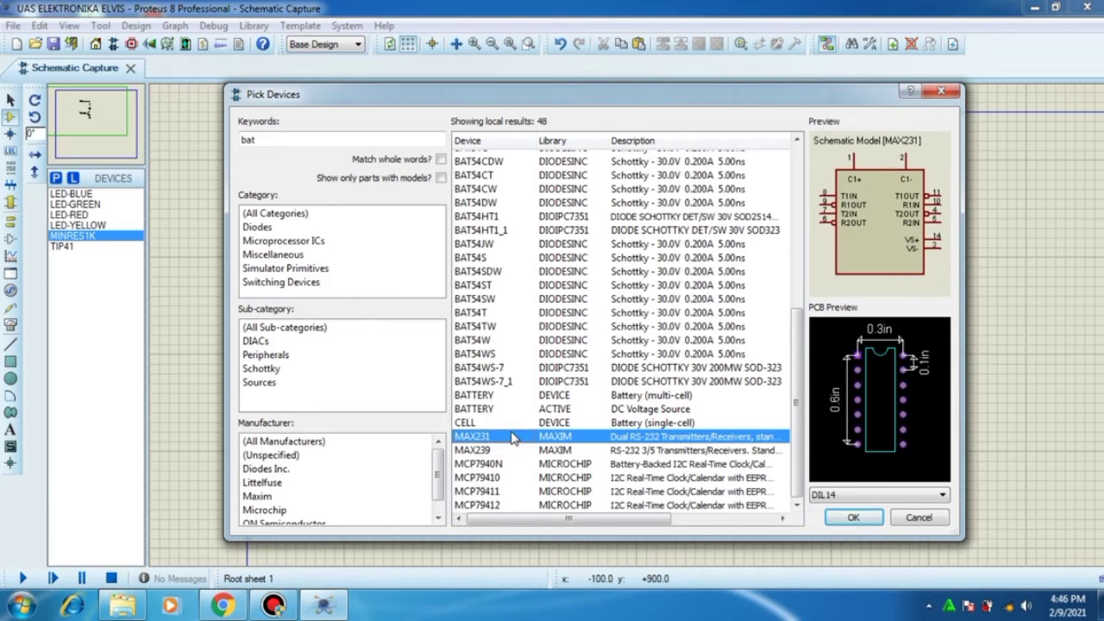
click(516, 410)
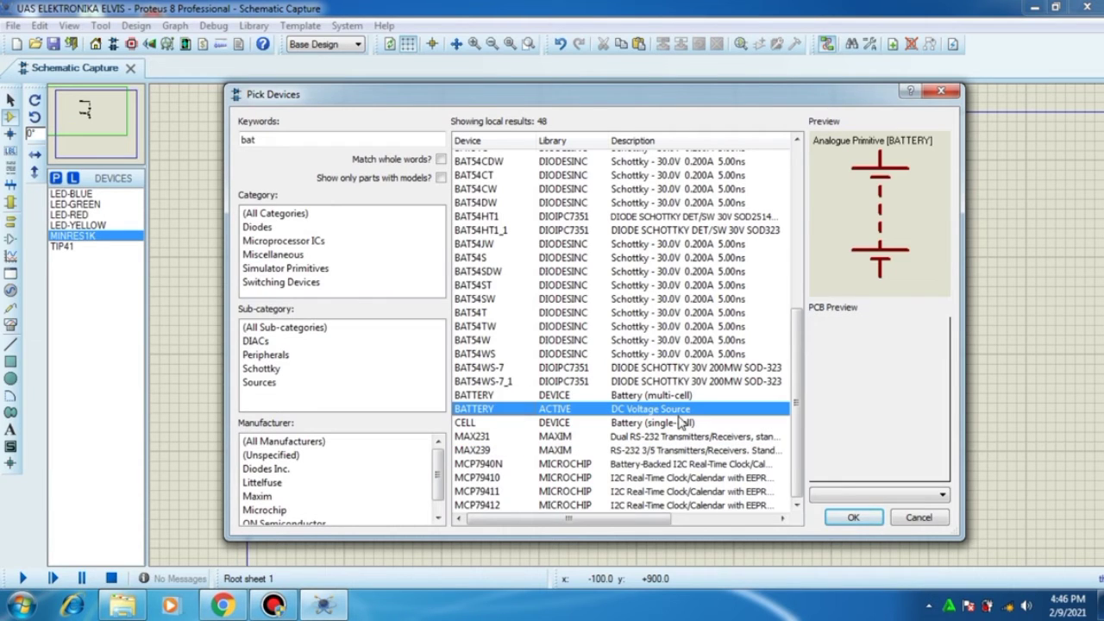
click(553, 397)
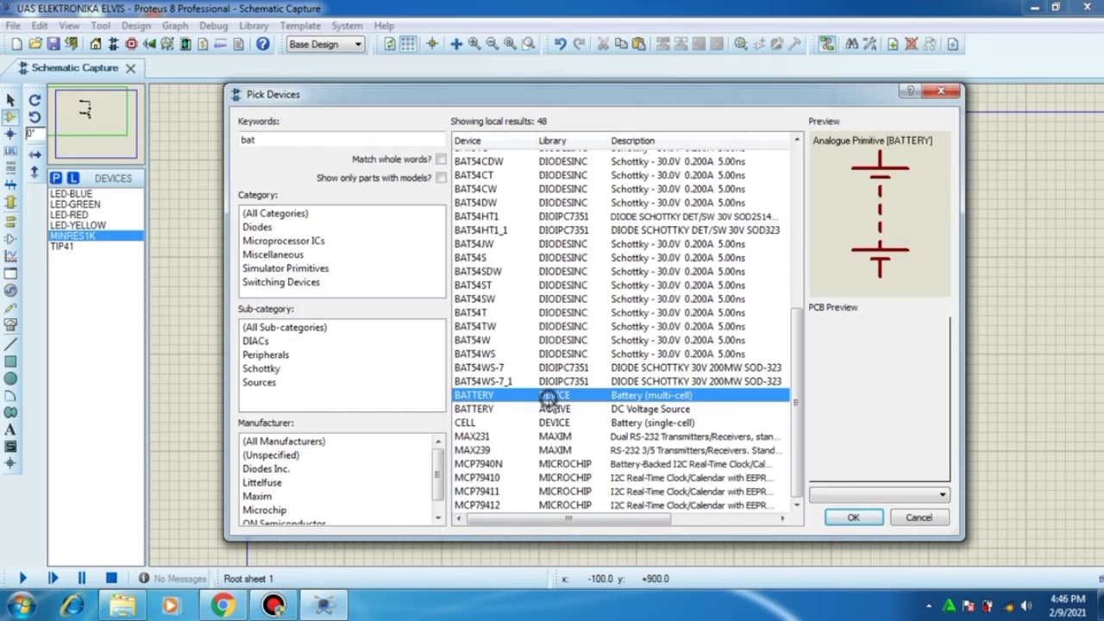
click(553, 410)
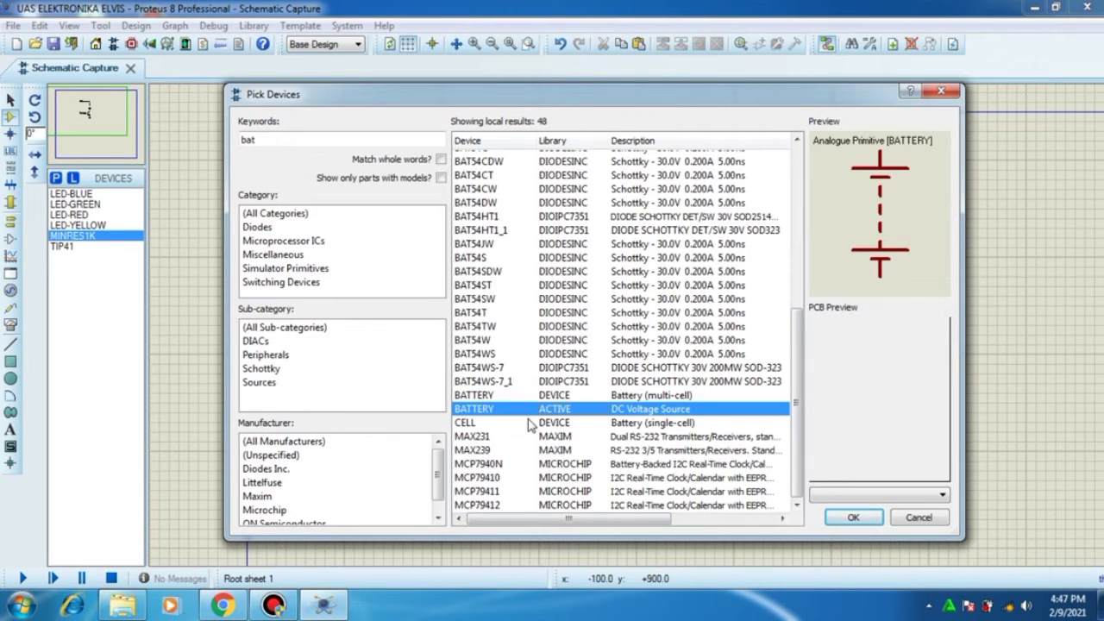
double_click(621, 412)
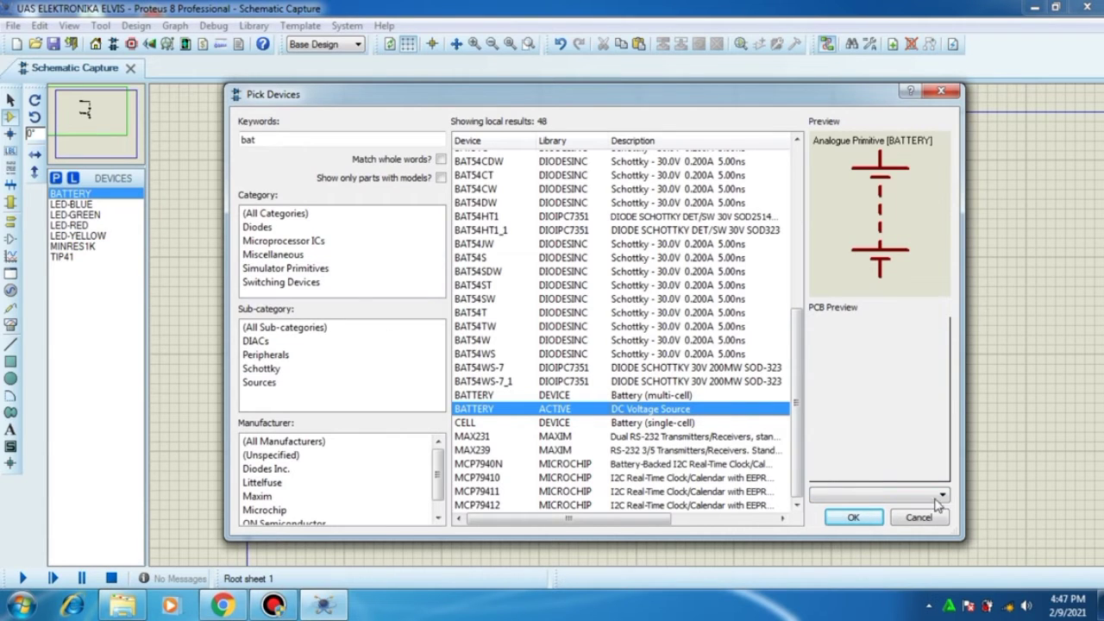
click(872, 513)
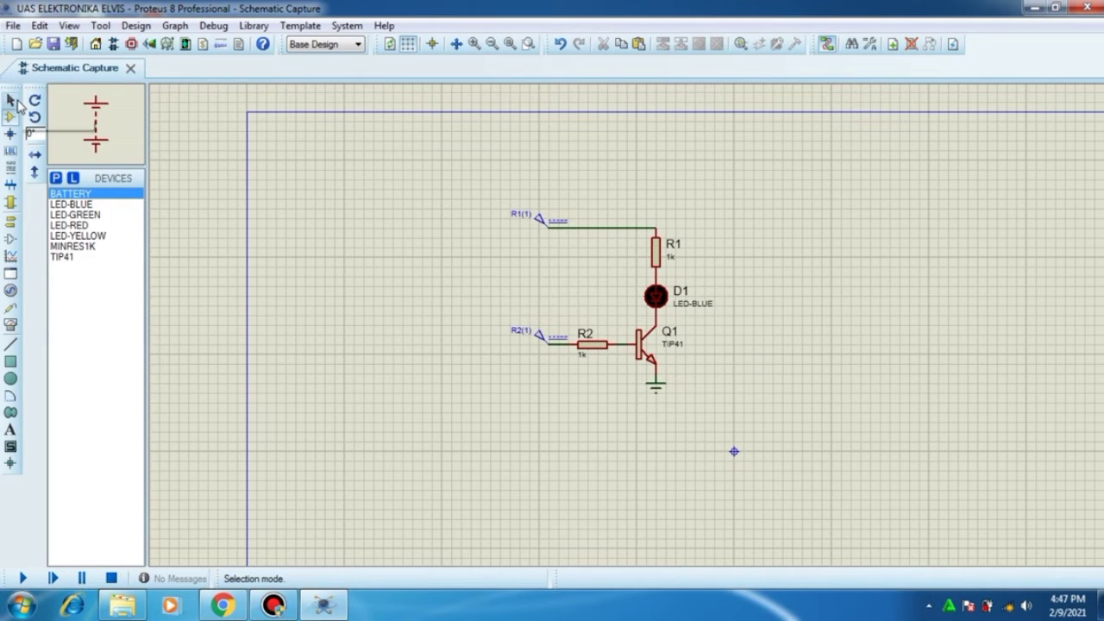
Run the circuit simulation briefly and stop it
click(22, 578)
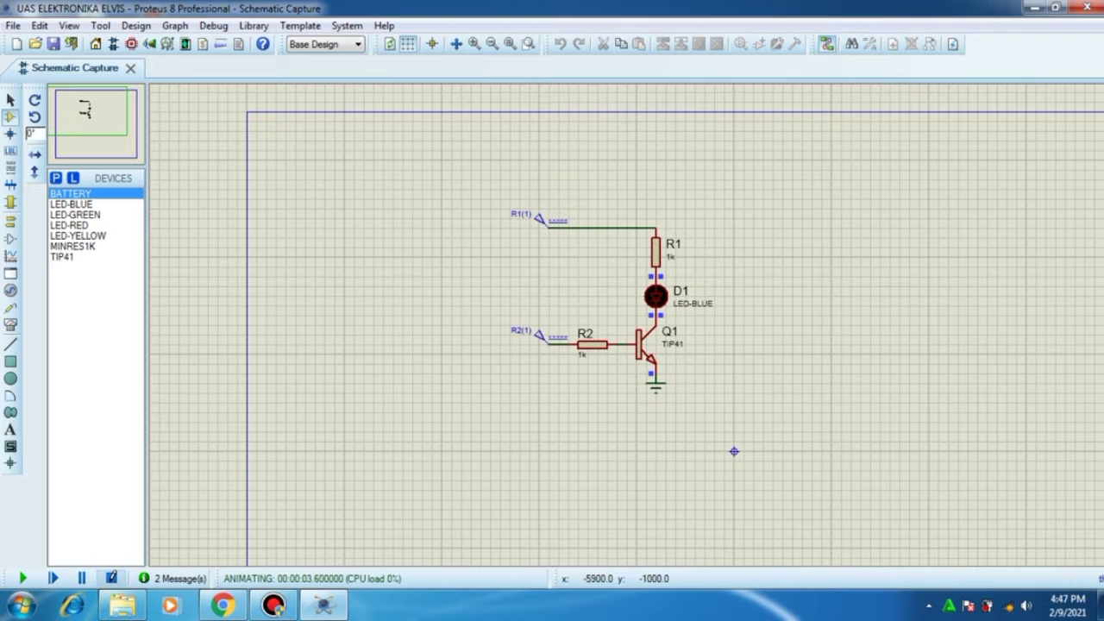
click(111, 577)
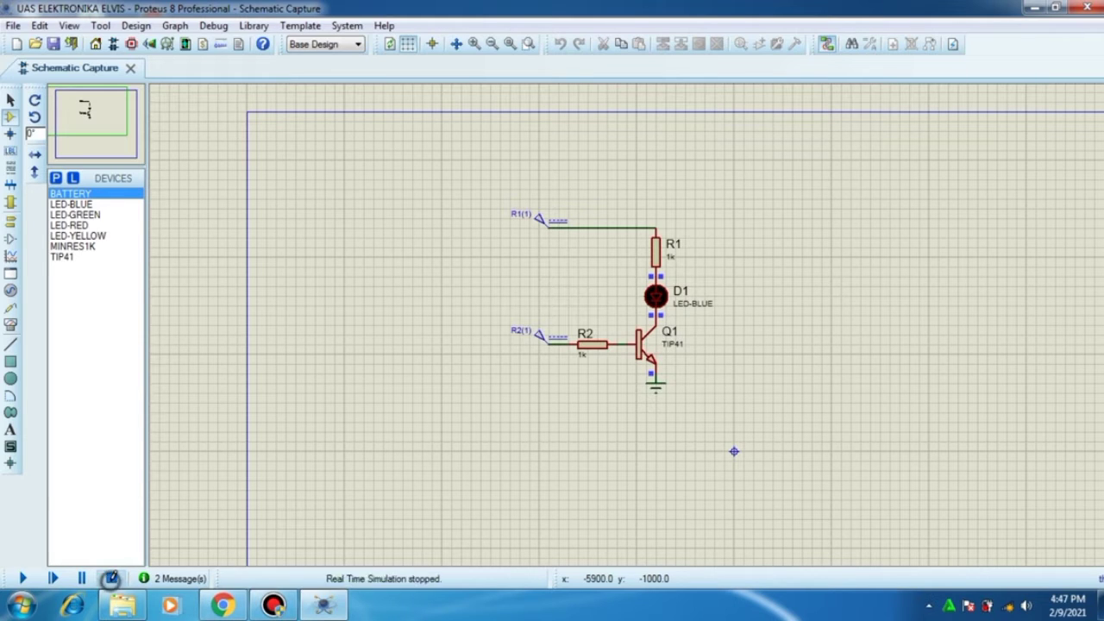
Set the voltage of the DC generator feeding R1 to 5v and rename it 5v
double_click(538, 224)
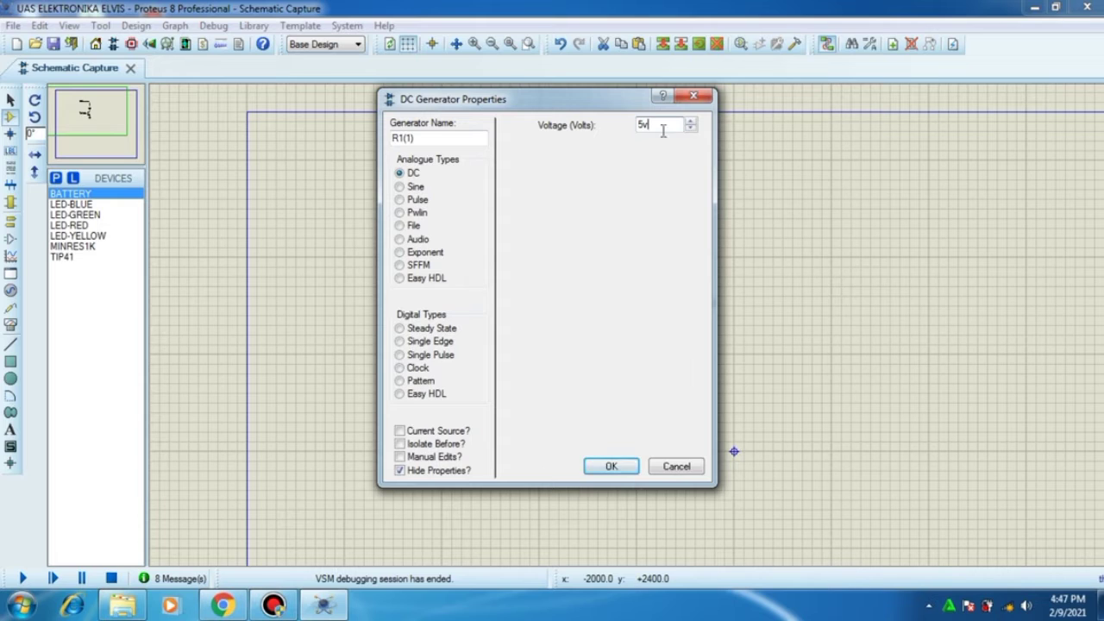
click(423, 138)
click(610, 466)
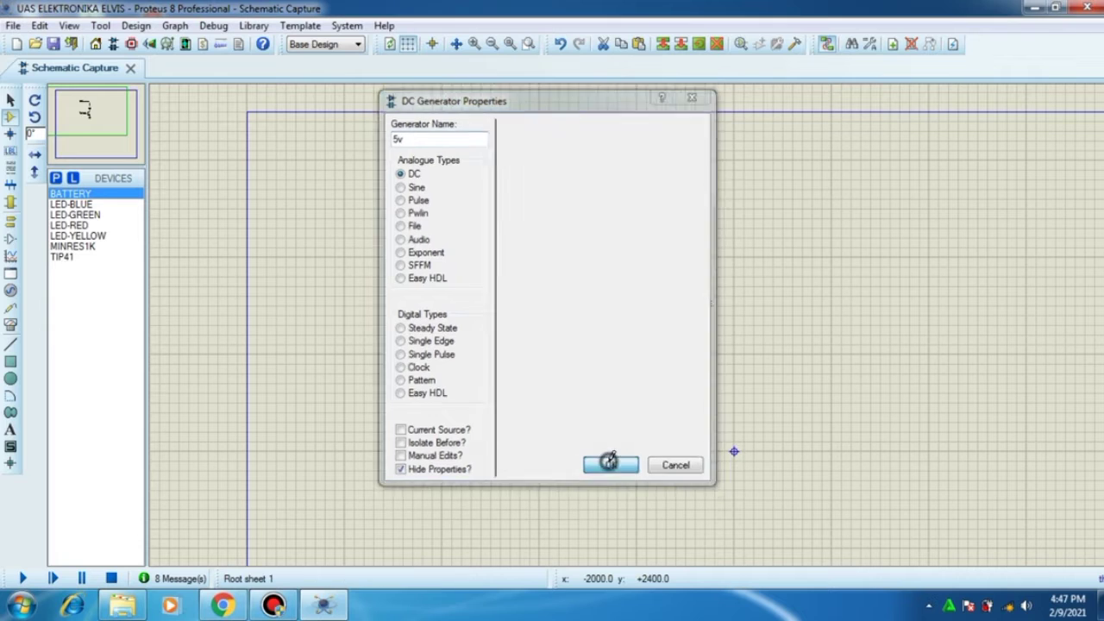
click(535, 424)
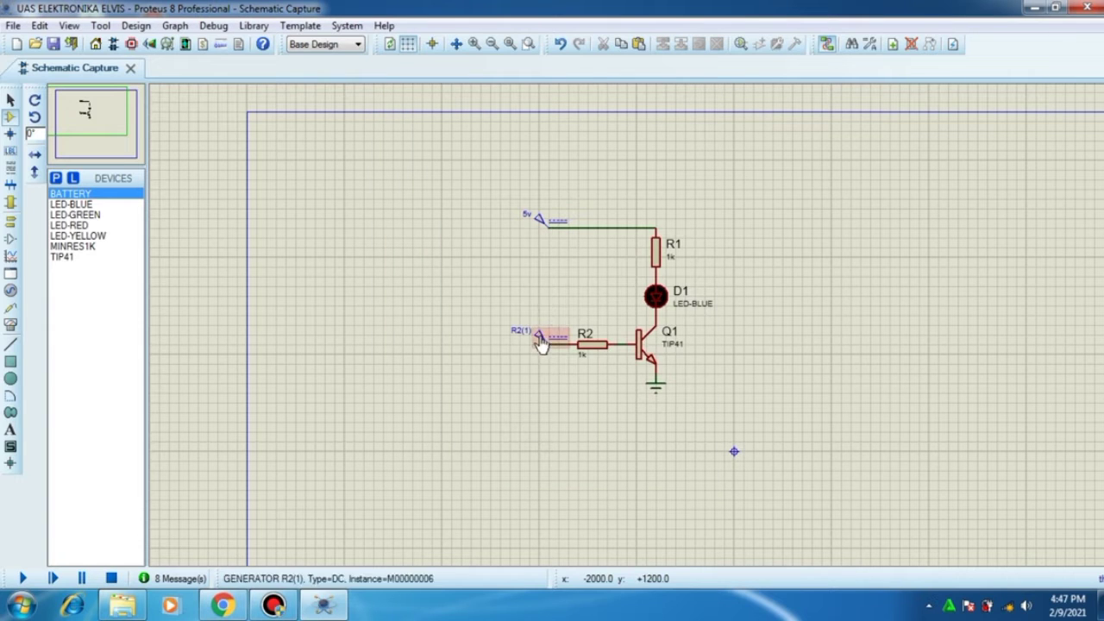
Rename the DC generator feeding R2 to 5v
double_click(539, 341)
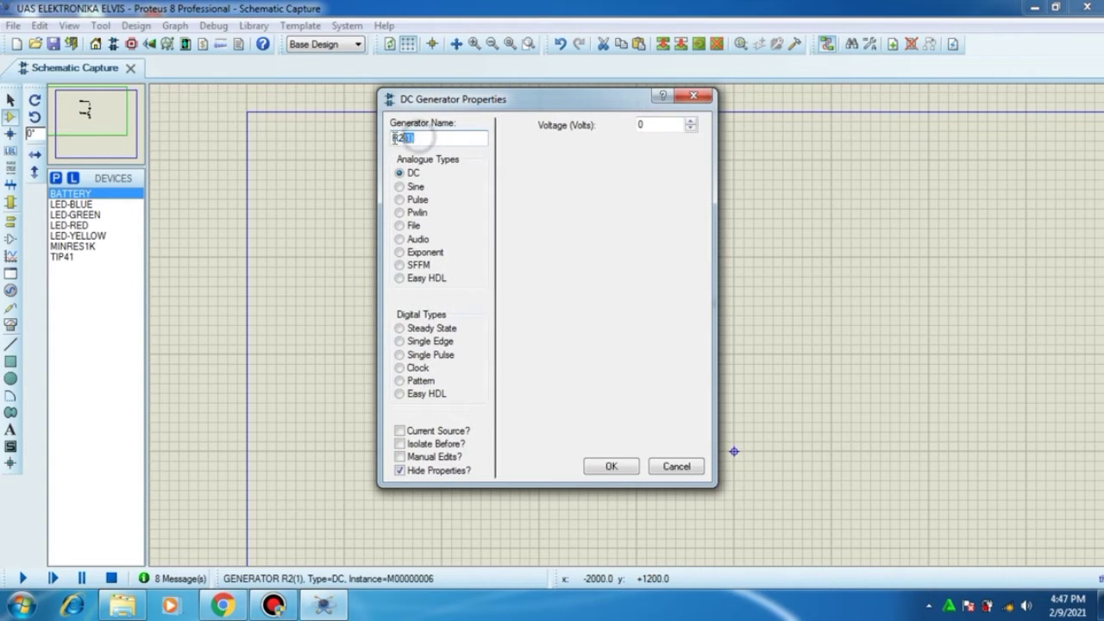
text(5)
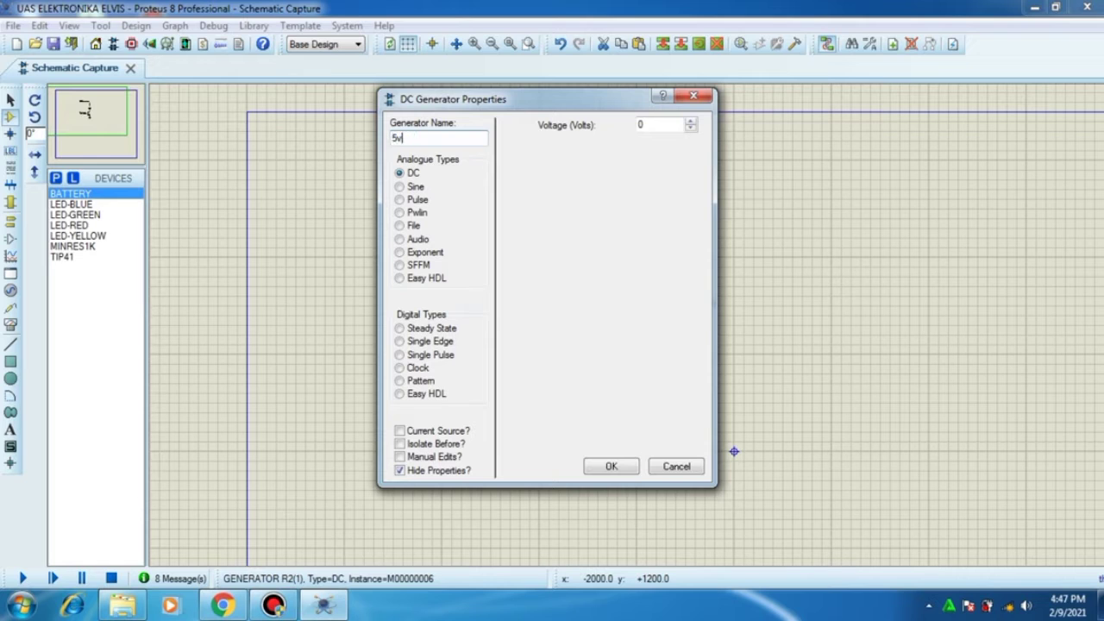
text(v)
click(624, 465)
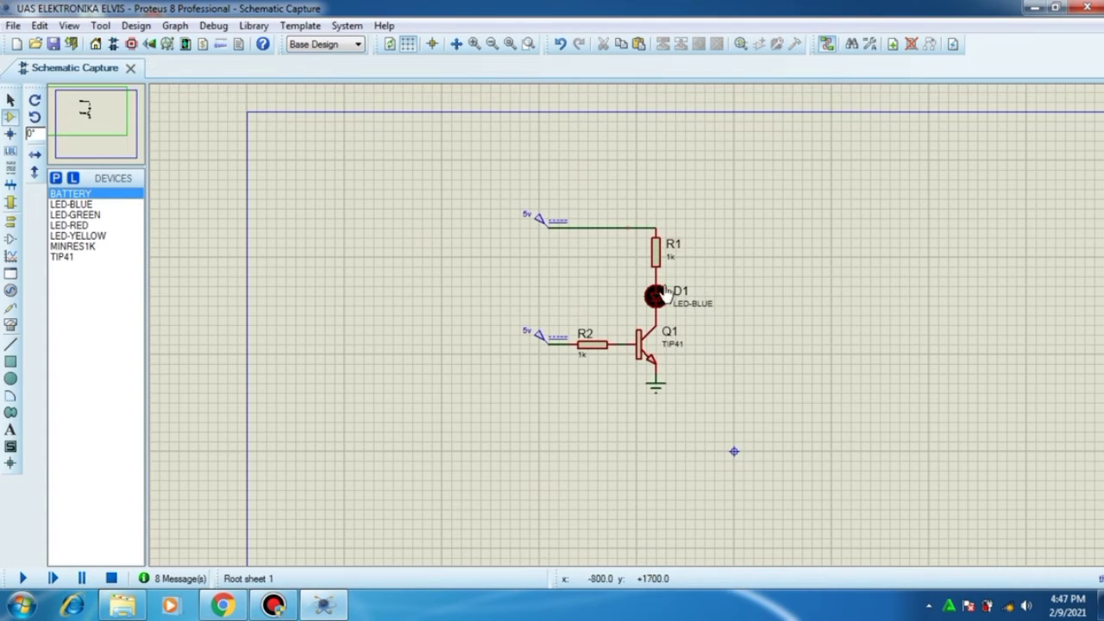
Run the simulation again and inspect the behaviour of LED D1
click(22, 579)
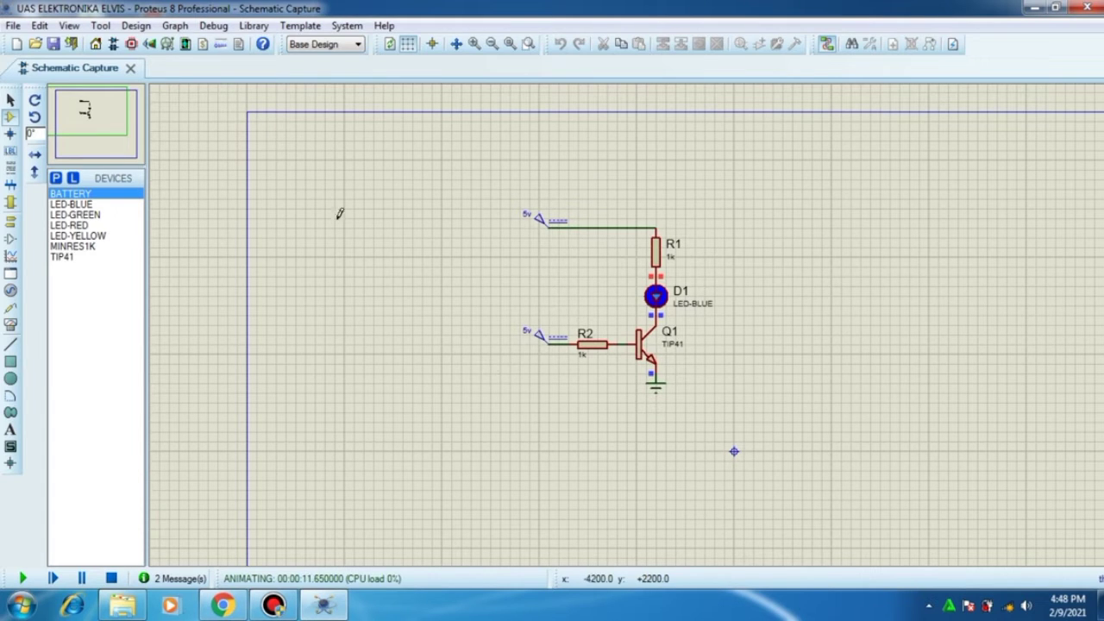
scroll(742, 295, down, 3)
scroll(630, 319, up, 3)
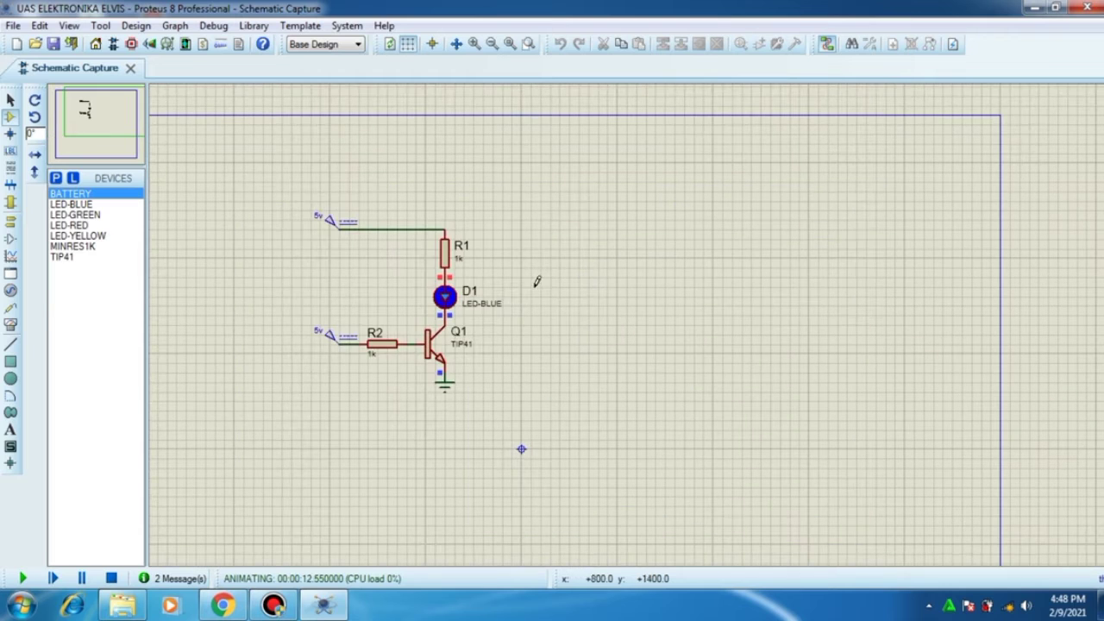
scroll(538, 308, down, 2)
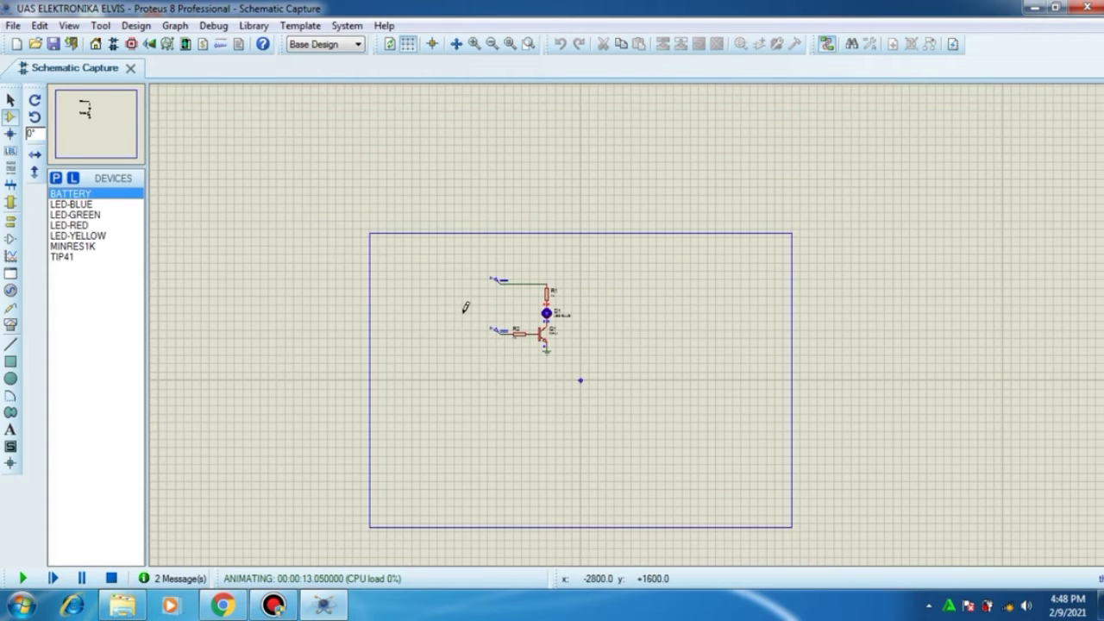
scroll(464, 307, up, 3)
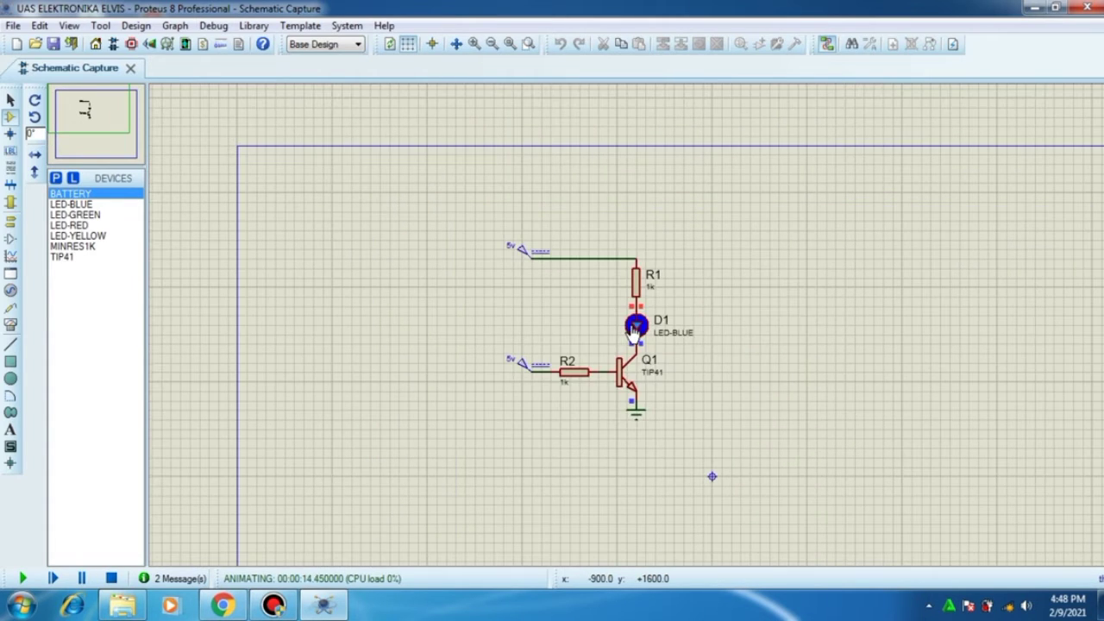
Set up an Adobe PDF export of all sheets with colour output and a white background
click(39, 26)
mouse_move(11, 26)
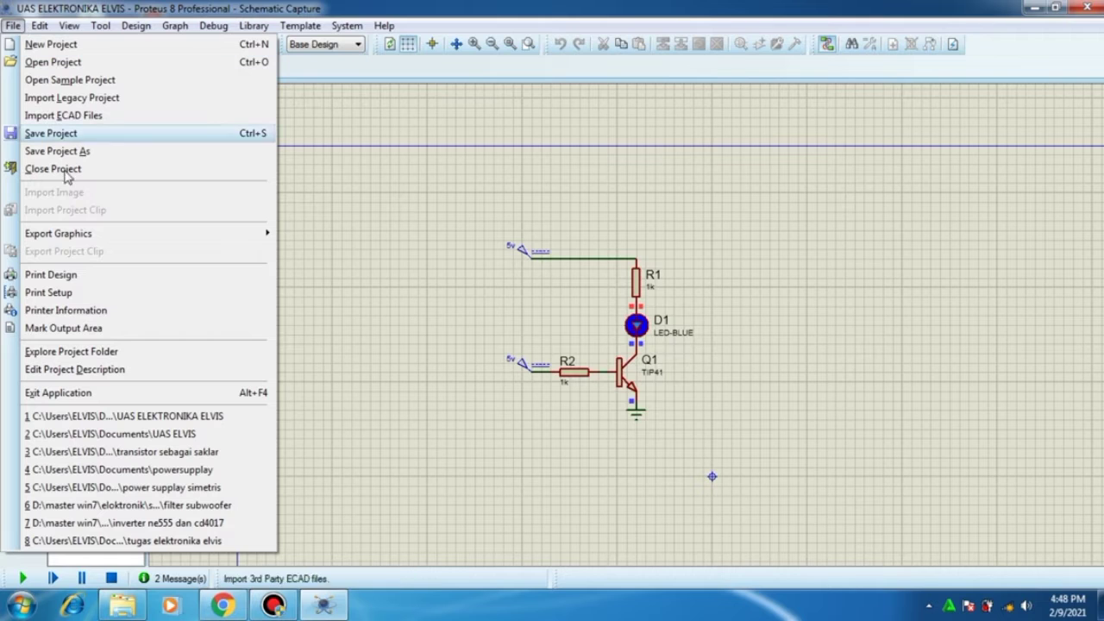
mouse_move(85, 233)
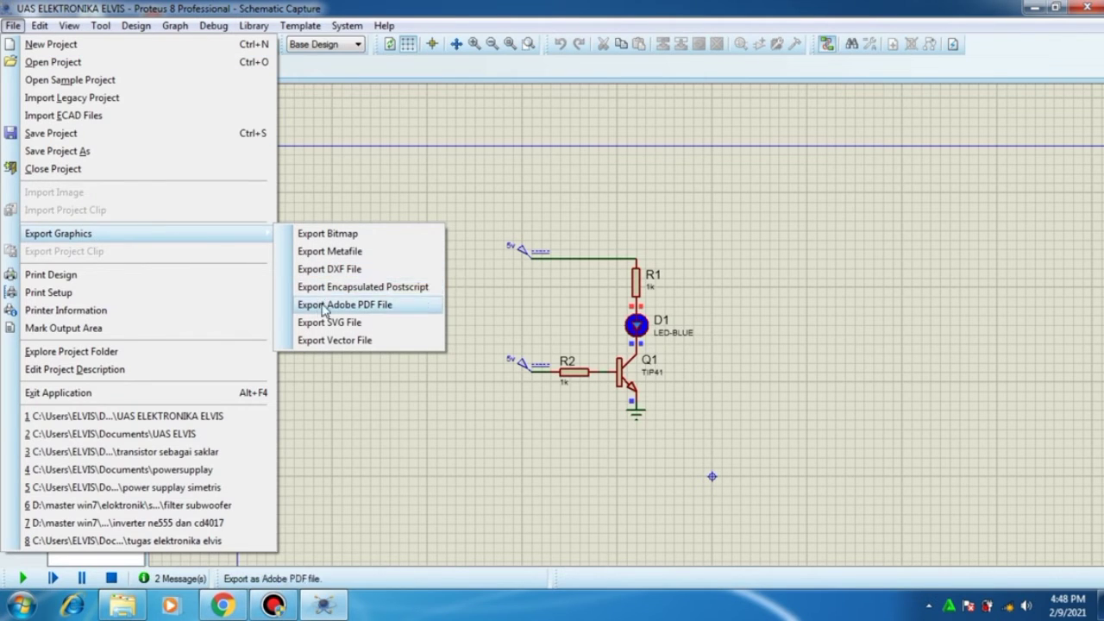
click(369, 307)
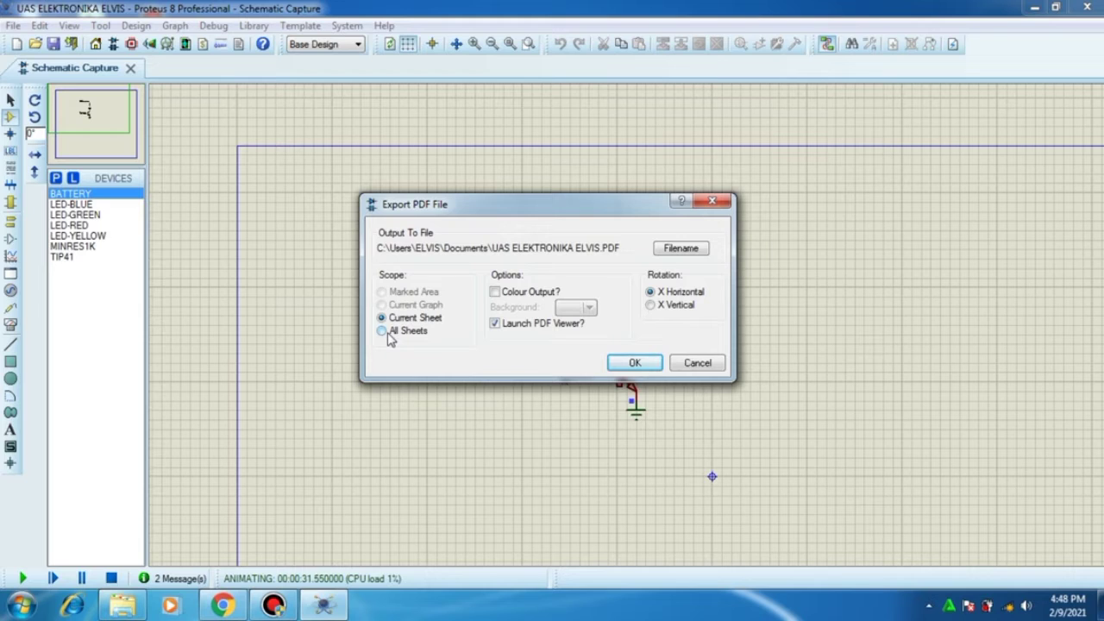
click(393, 337)
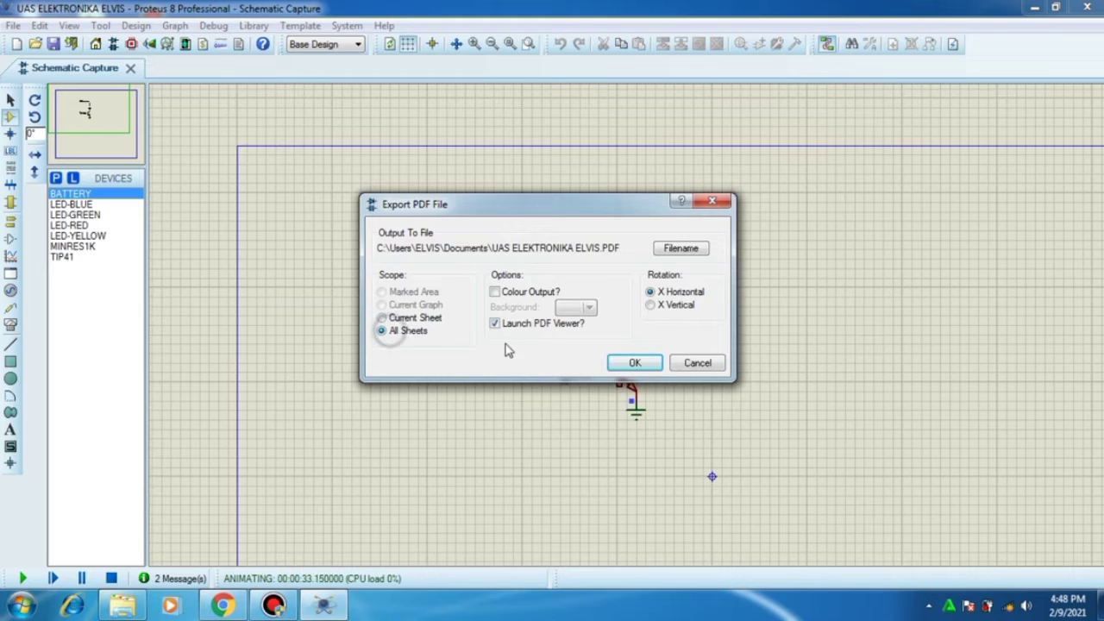
click(495, 292)
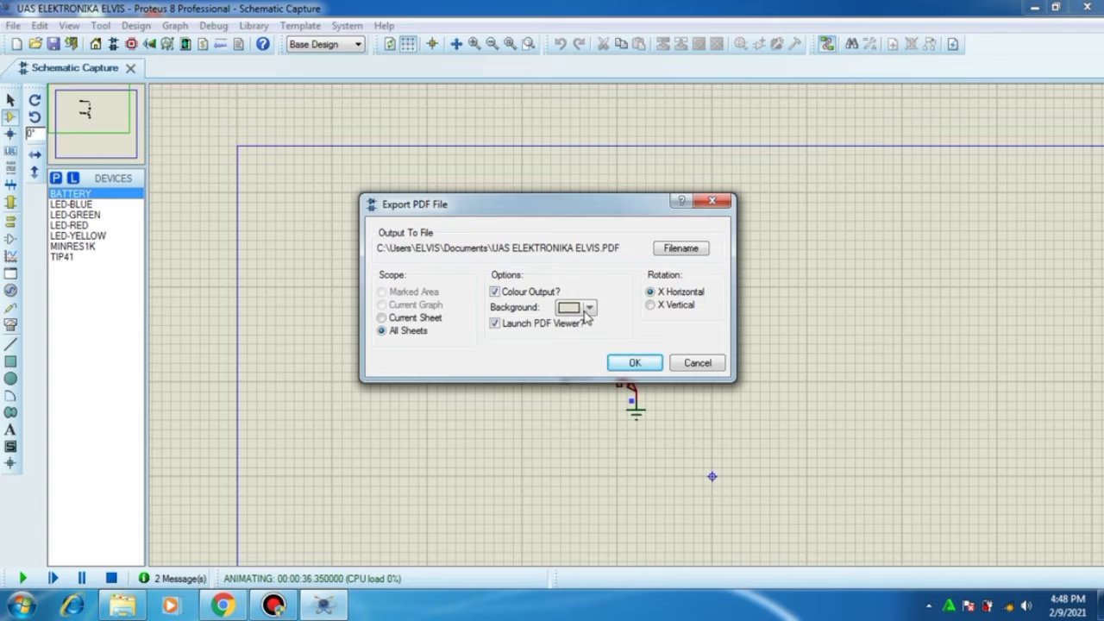
click(588, 308)
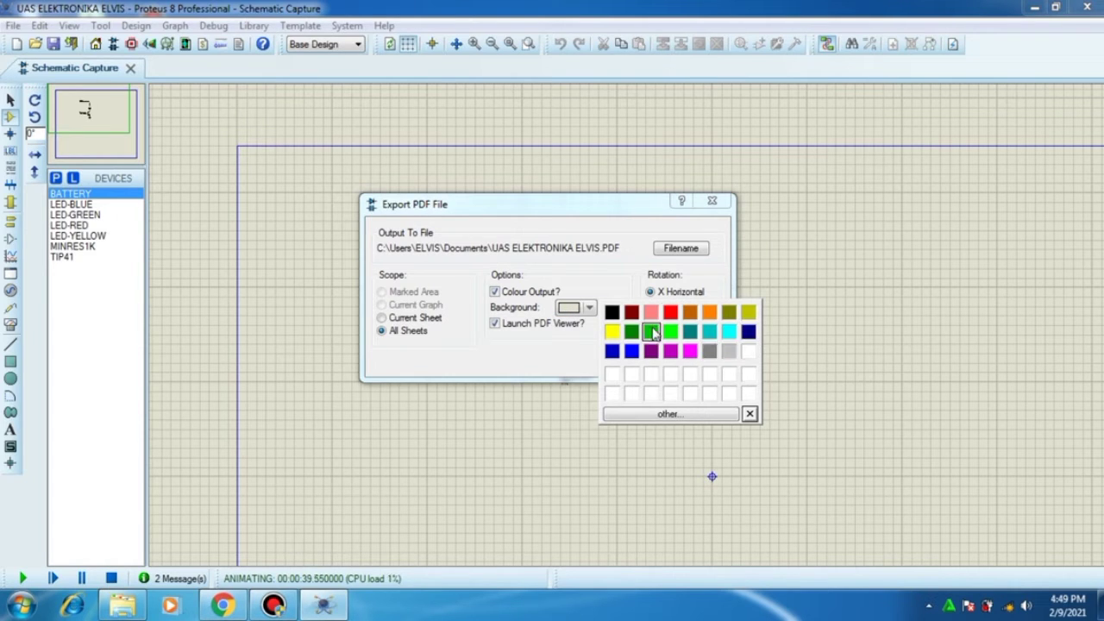
click(716, 373)
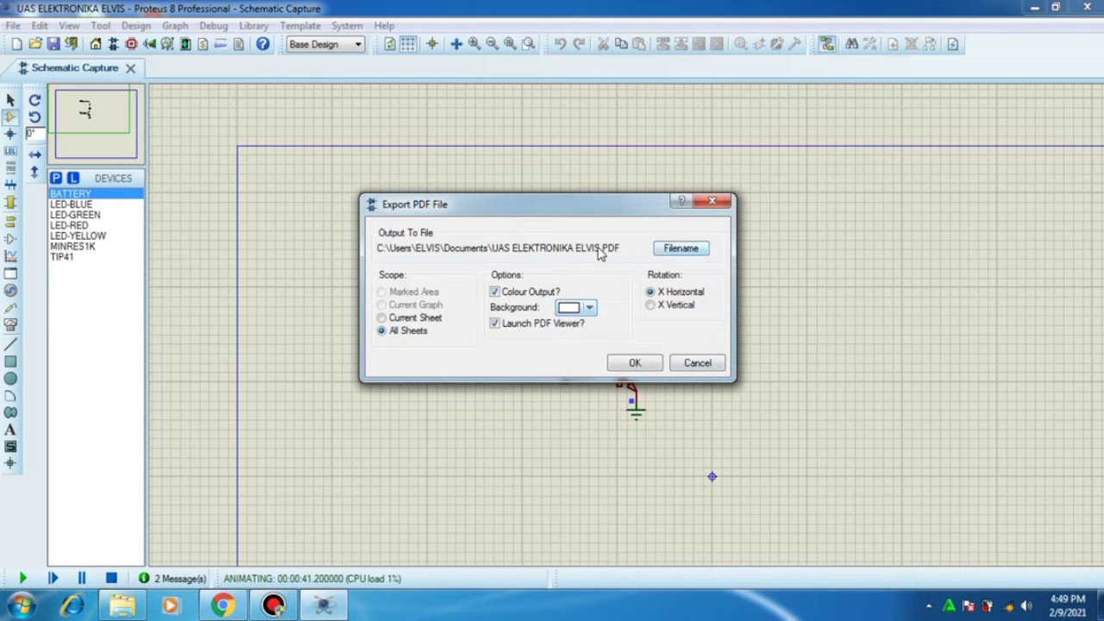
Browse the PDF export destination to the DATA KULIAH\ELEKTRONIKA DASAR folder on drive D
click(681, 249)
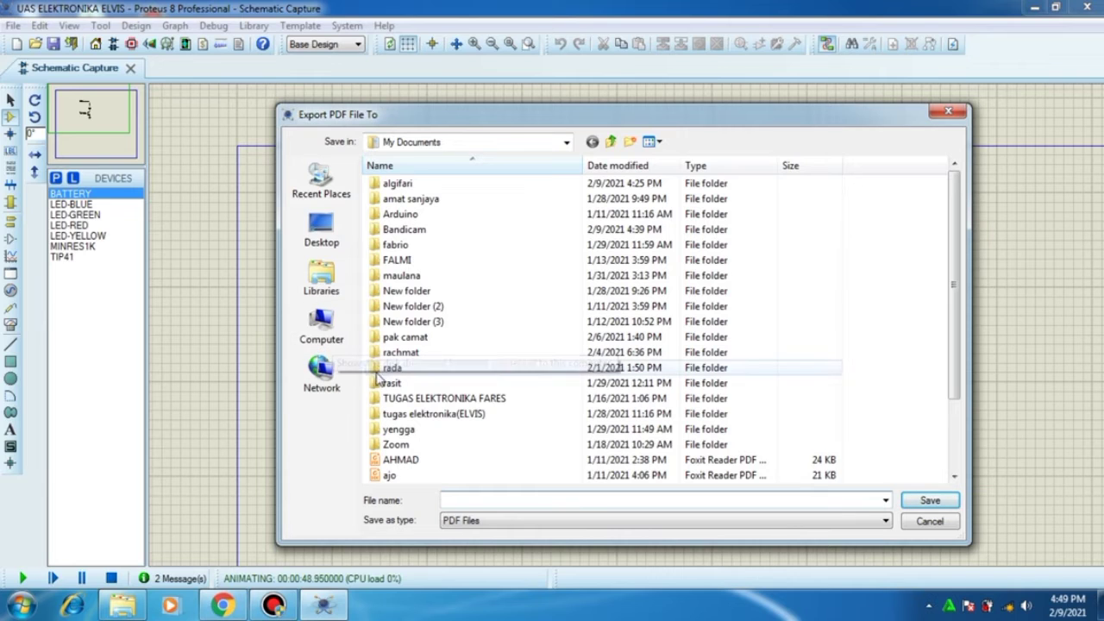
click(322, 332)
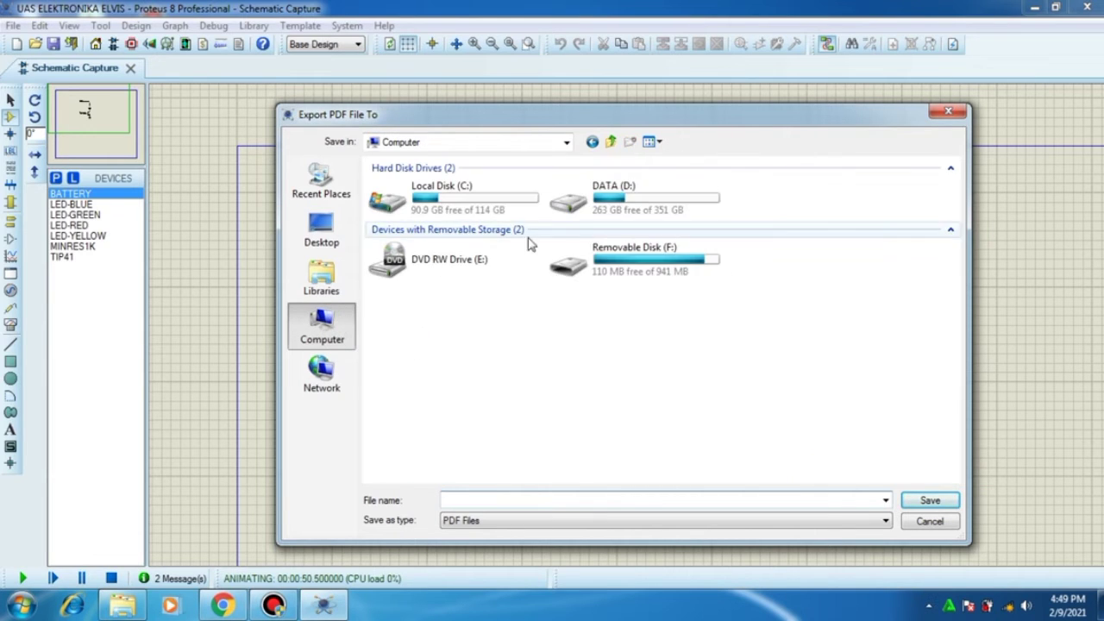
double_click(626, 204)
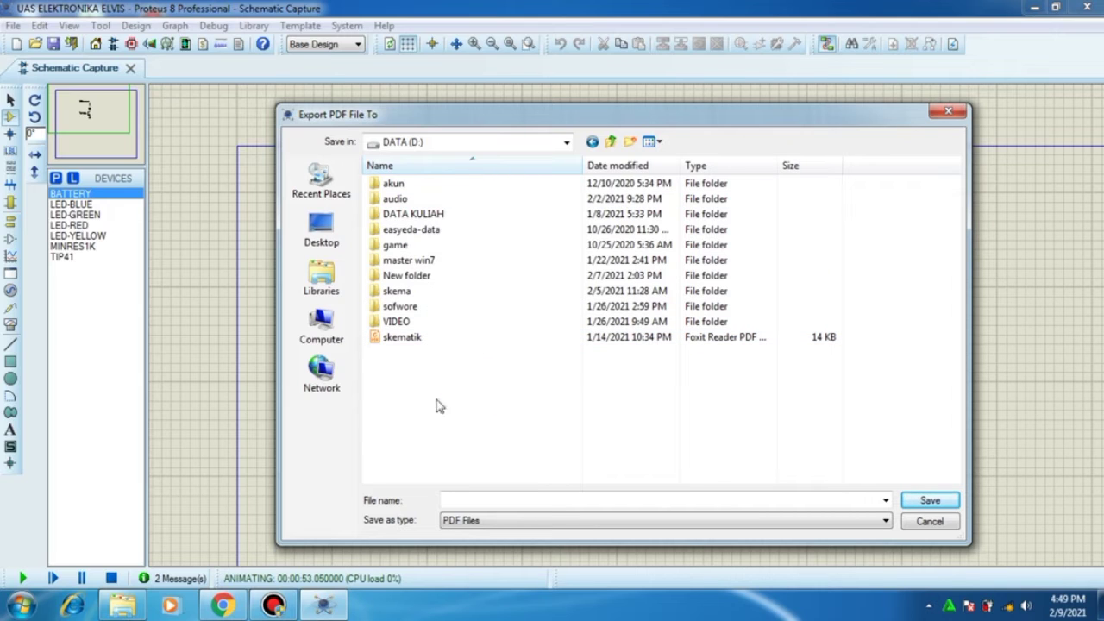
right_click(460, 365)
mouse_move(502, 550)
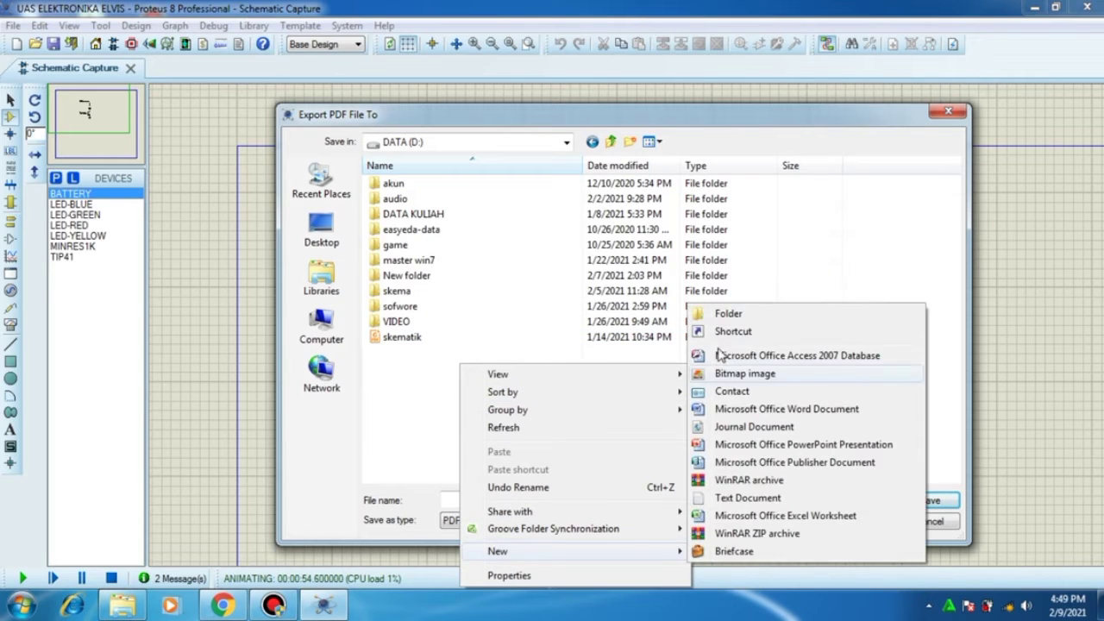
click(481, 208)
click(483, 214)
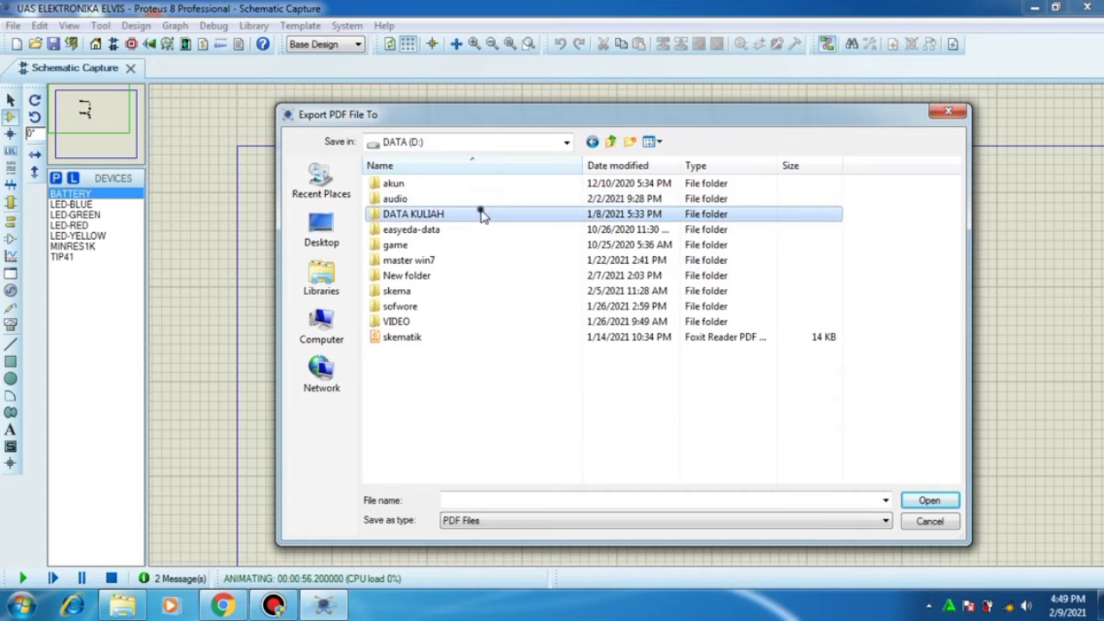
double_click(482, 213)
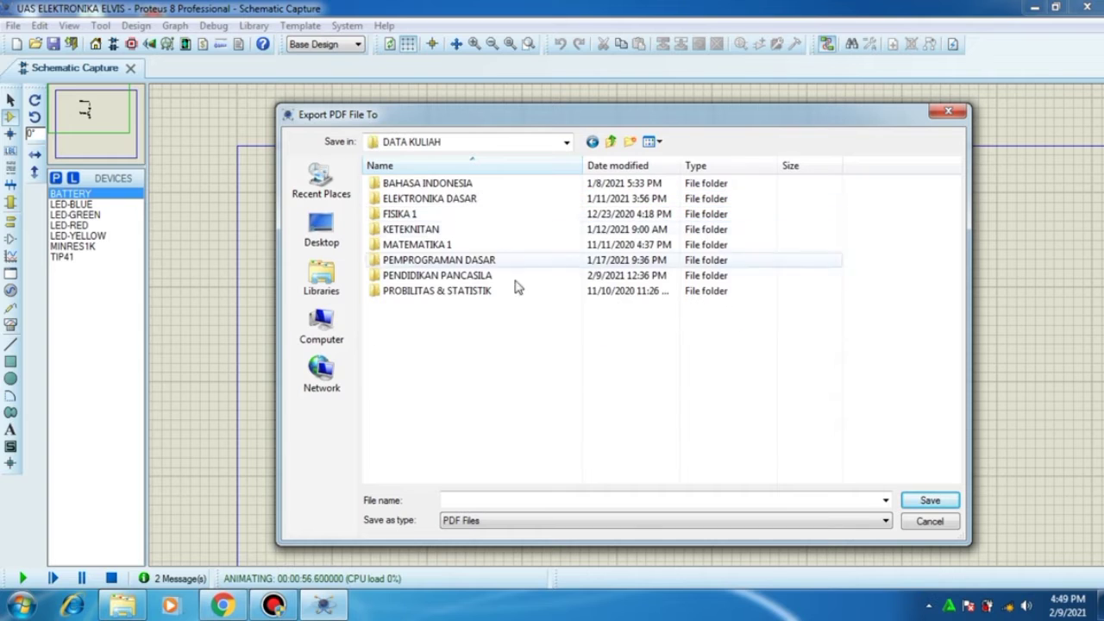
right_click(435, 317)
click(420, 320)
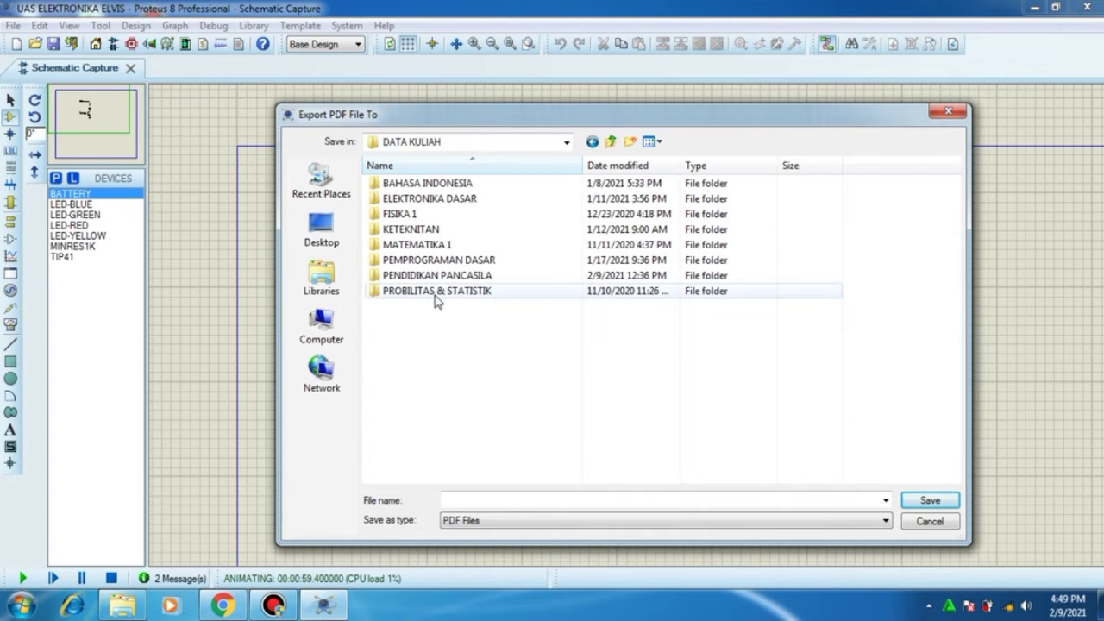
double_click(454, 200)
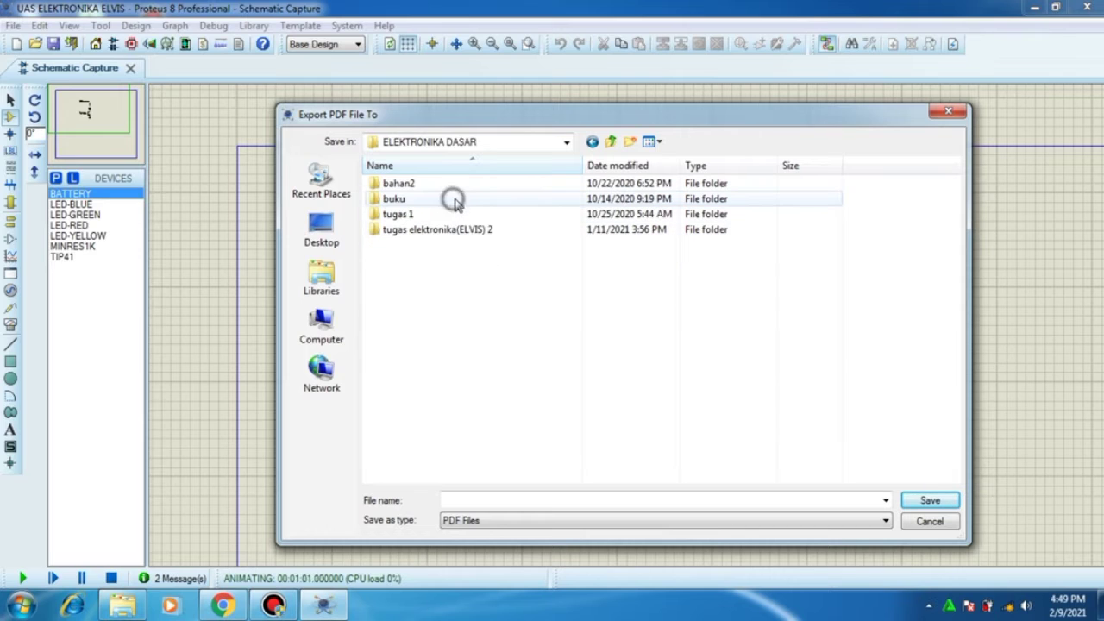
Create a folder named uas inside ELEKTRONIKA DASAR and open it as the export destination
right_click(437, 333)
mouse_move(515, 514)
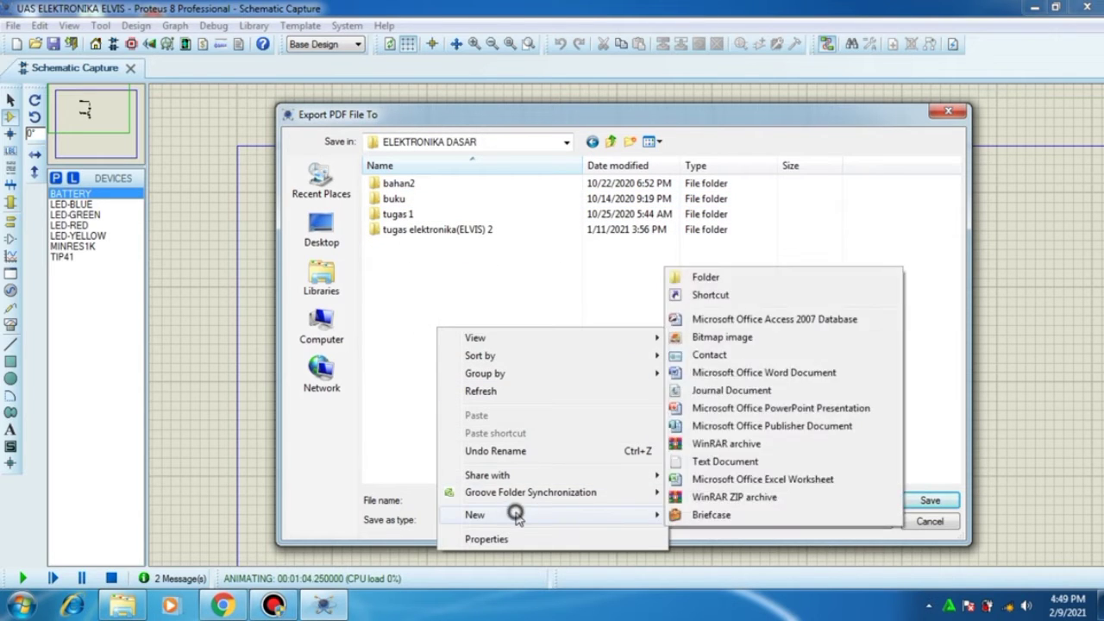
click(704, 277)
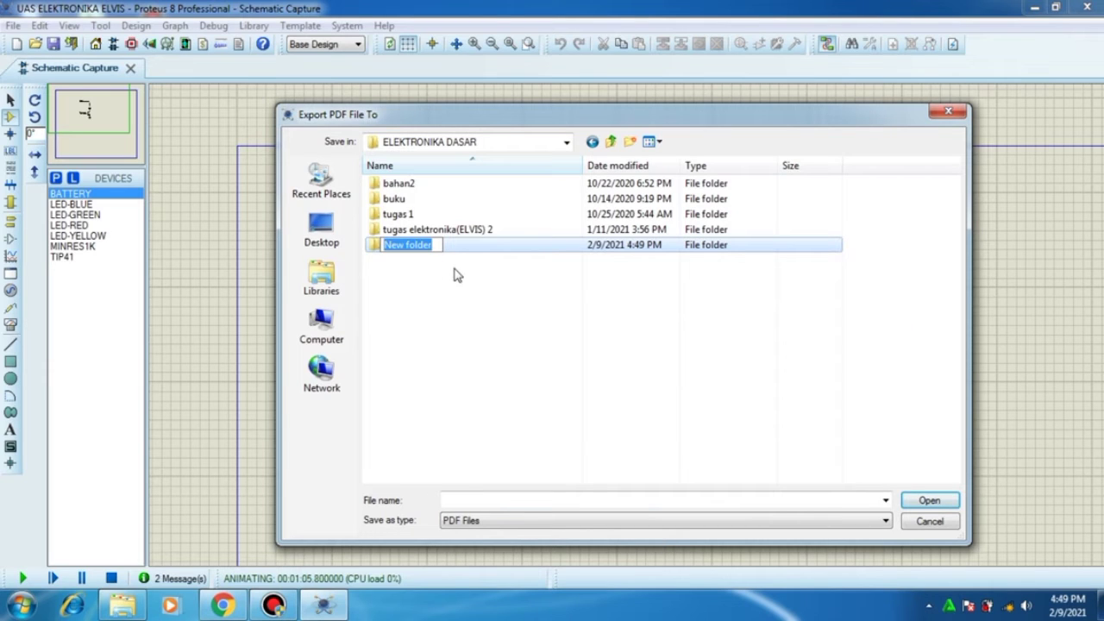
key(BackSpace)
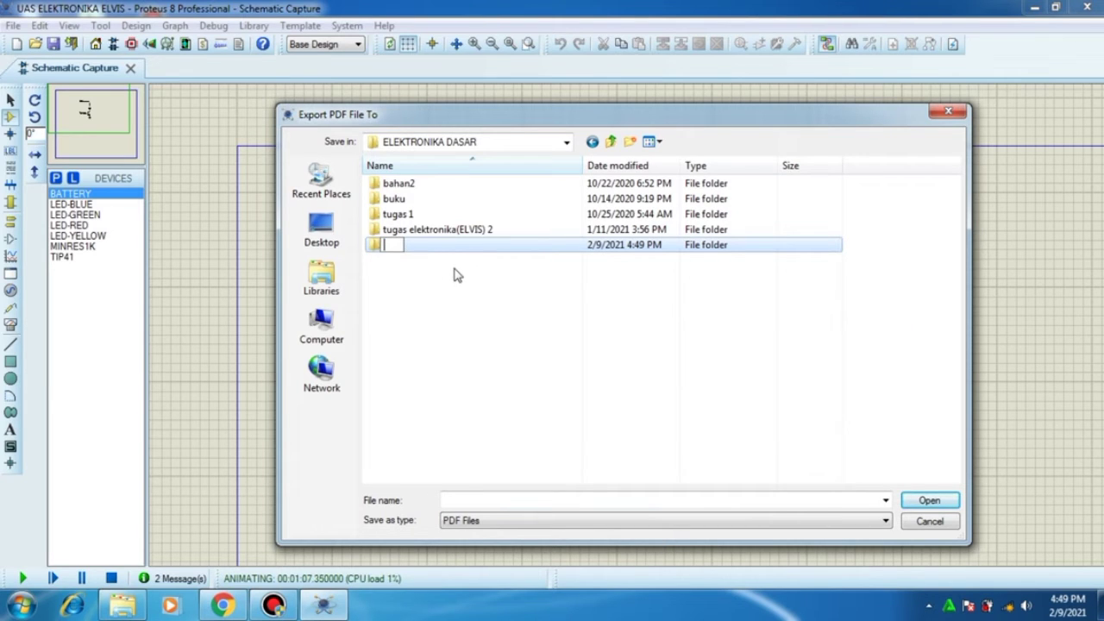
text(uas)
key(Return)
double_click(489, 250)
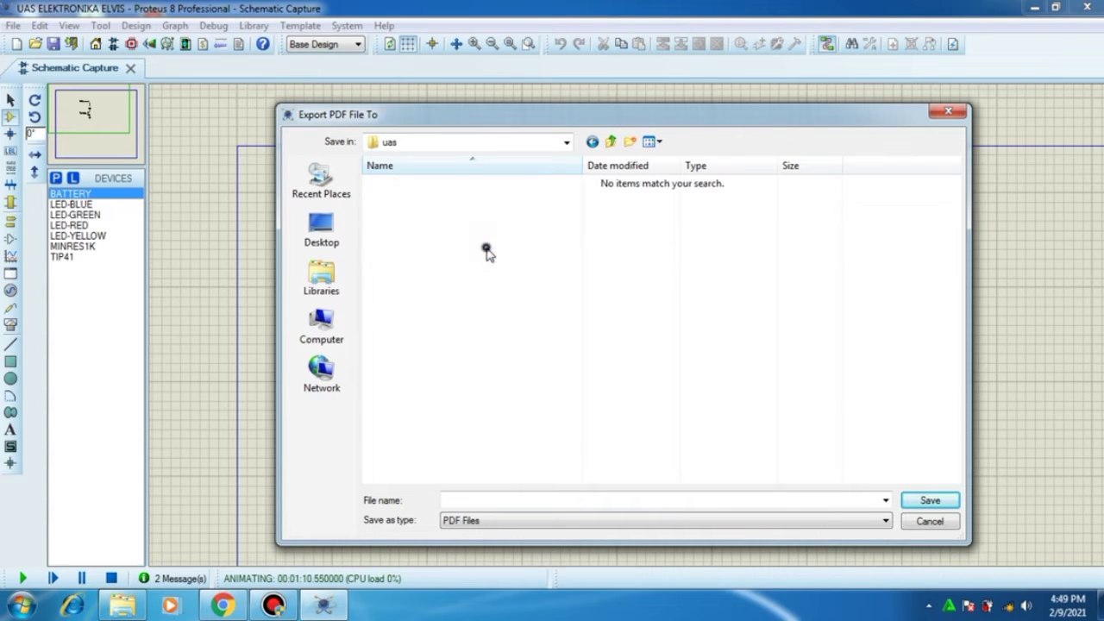
Export the schematic as skematik.PDF, allow the PDF viewer to open it, and close the viewer after checking it
click(488, 501)
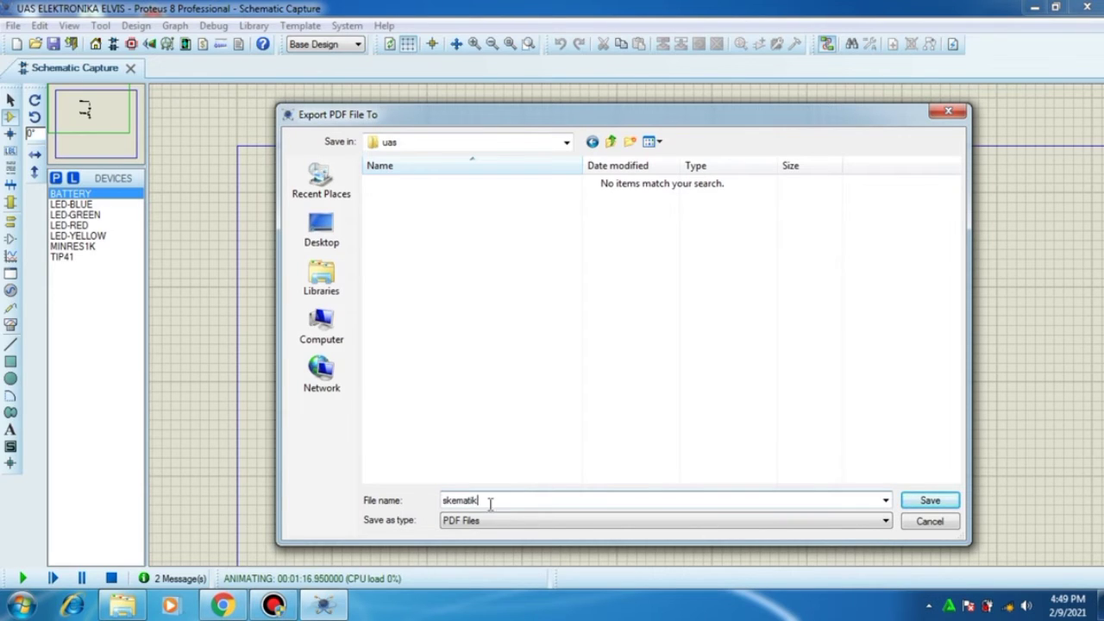
click(941, 502)
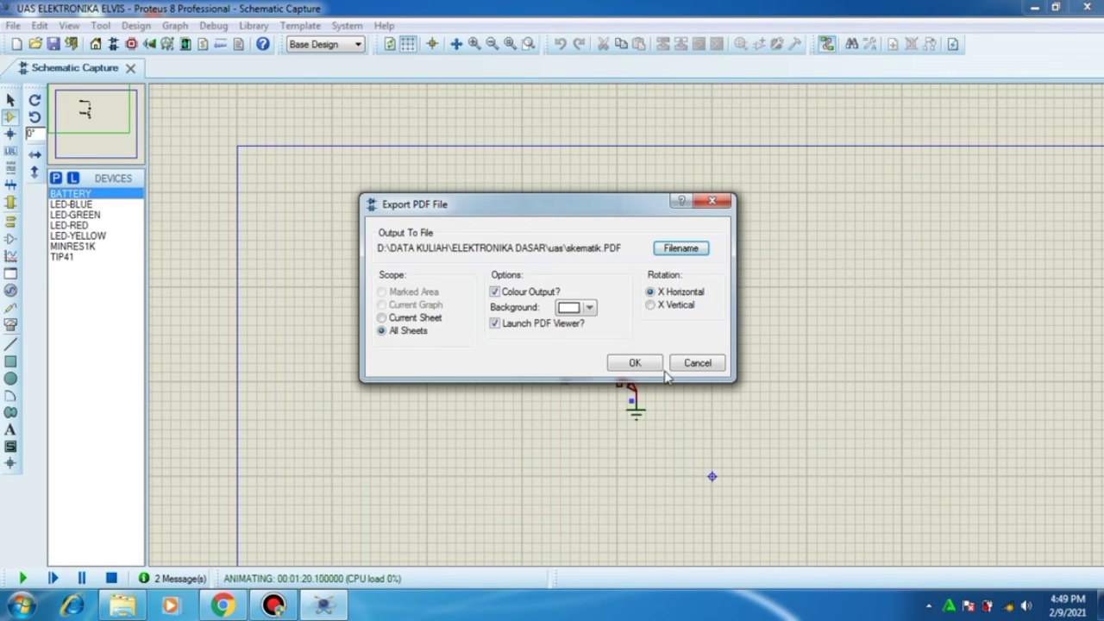
click(635, 363)
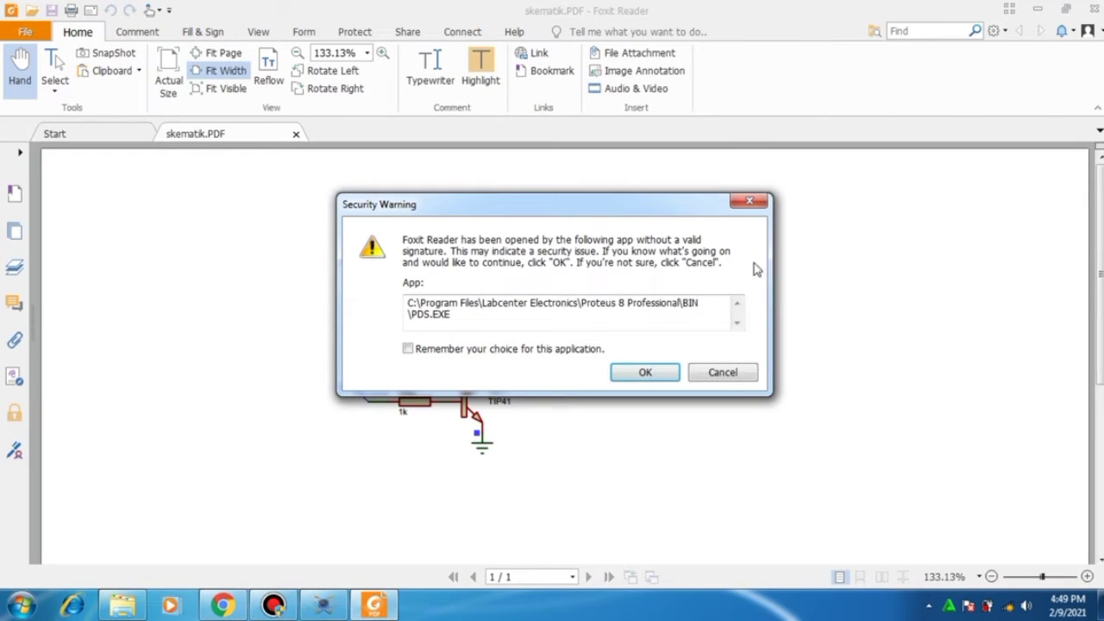
click(669, 371)
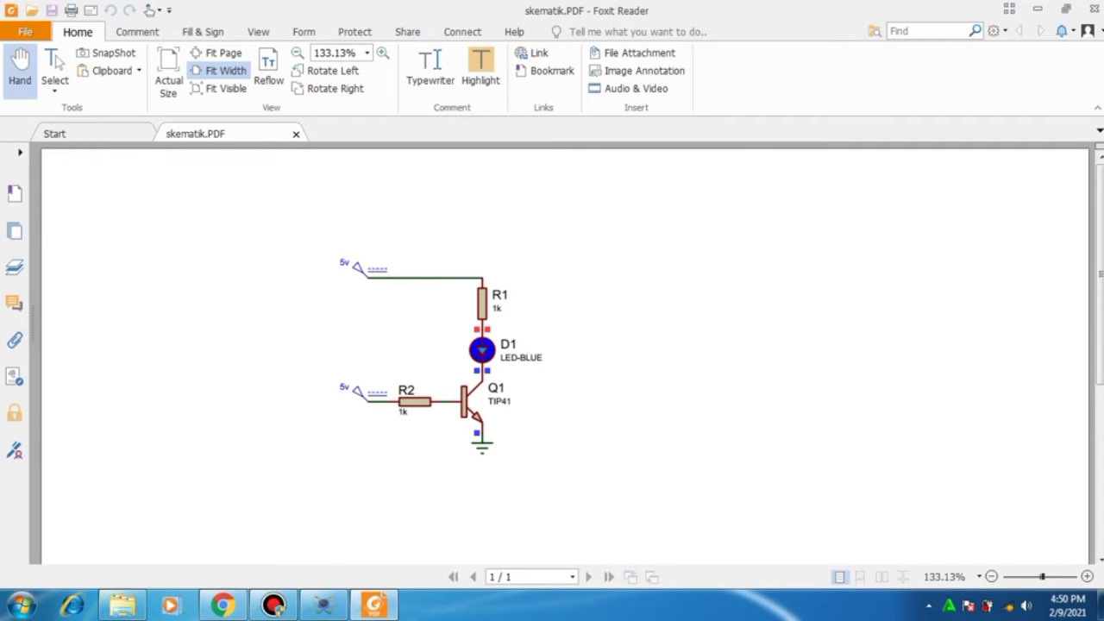
click(1093, 7)
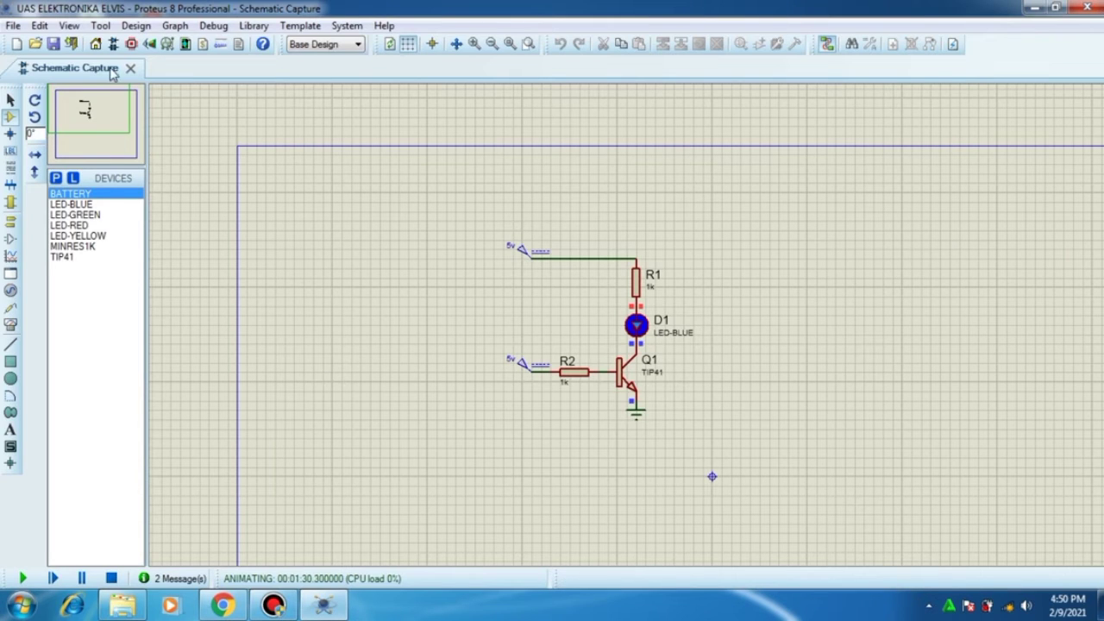
click(150, 44)
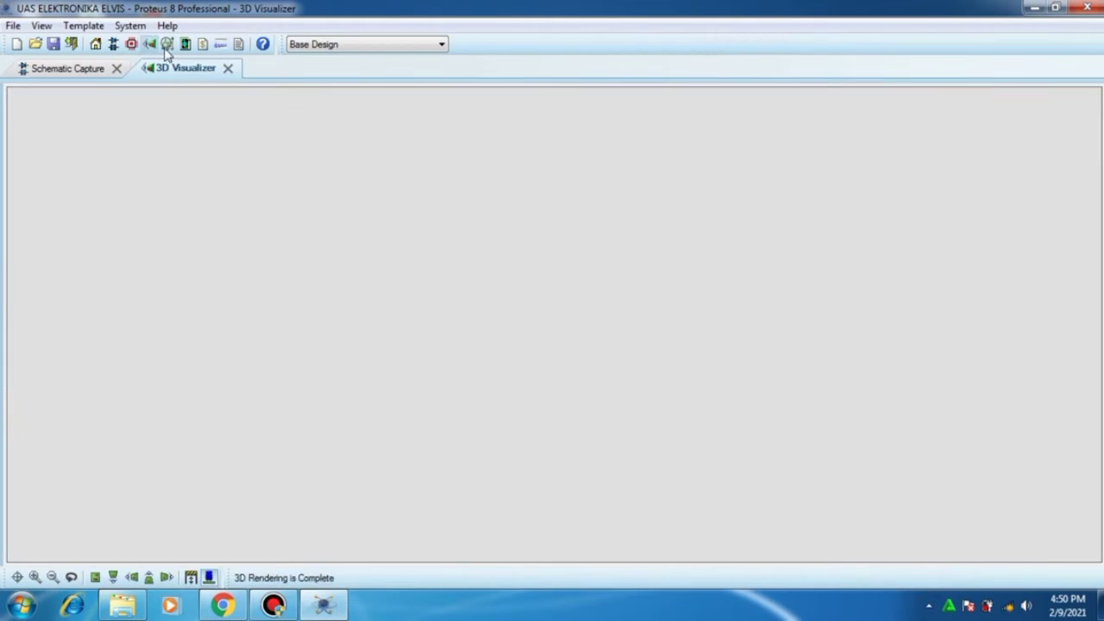
click(112, 44)
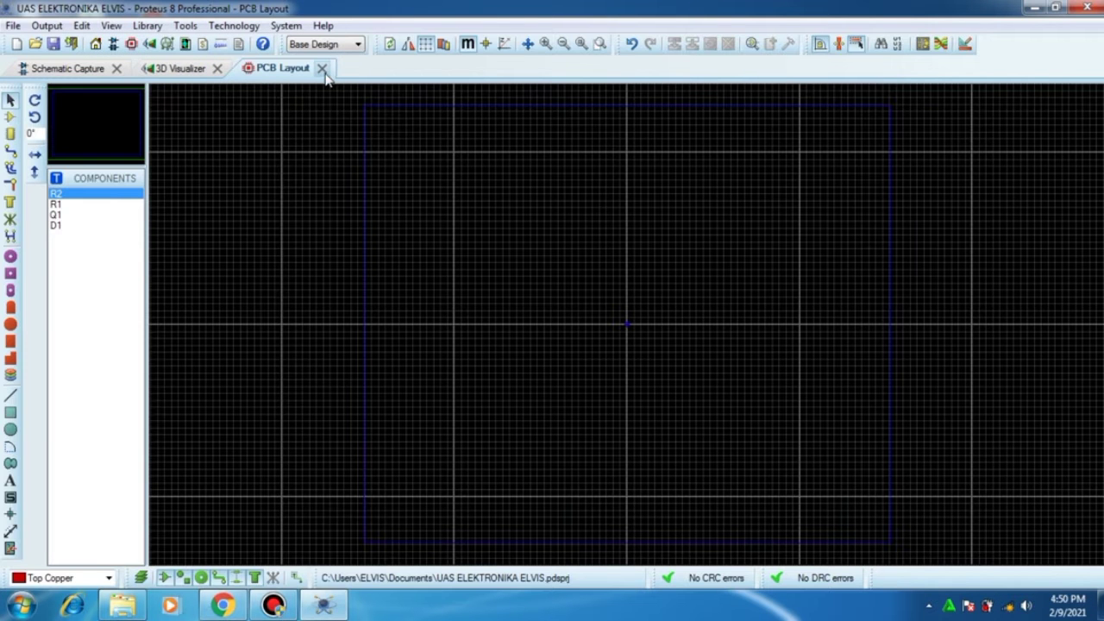
click(322, 68)
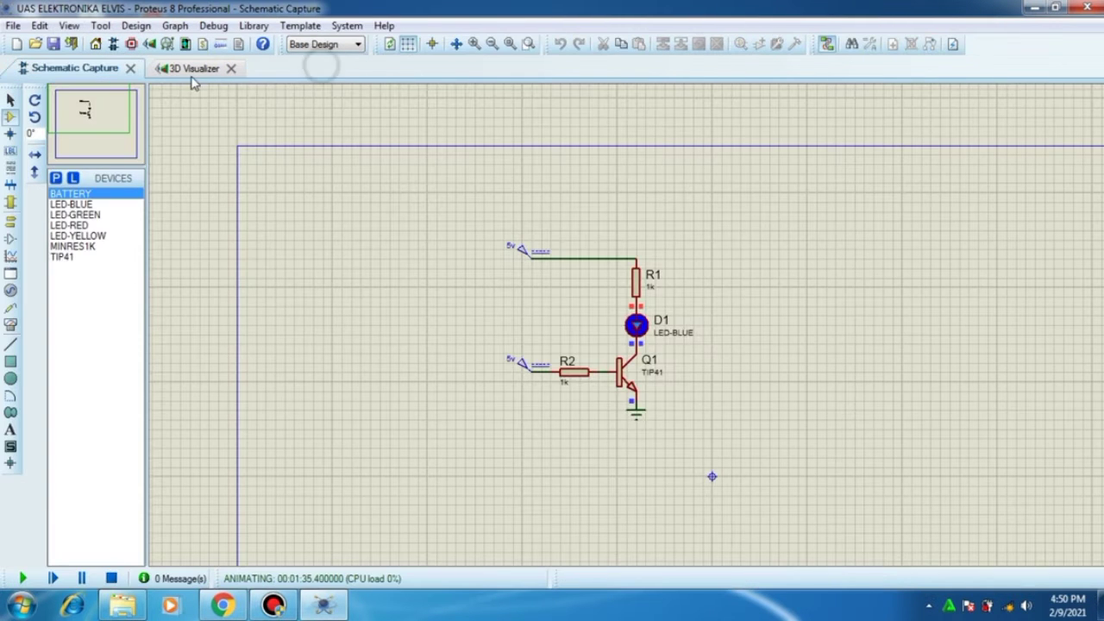
click(230, 68)
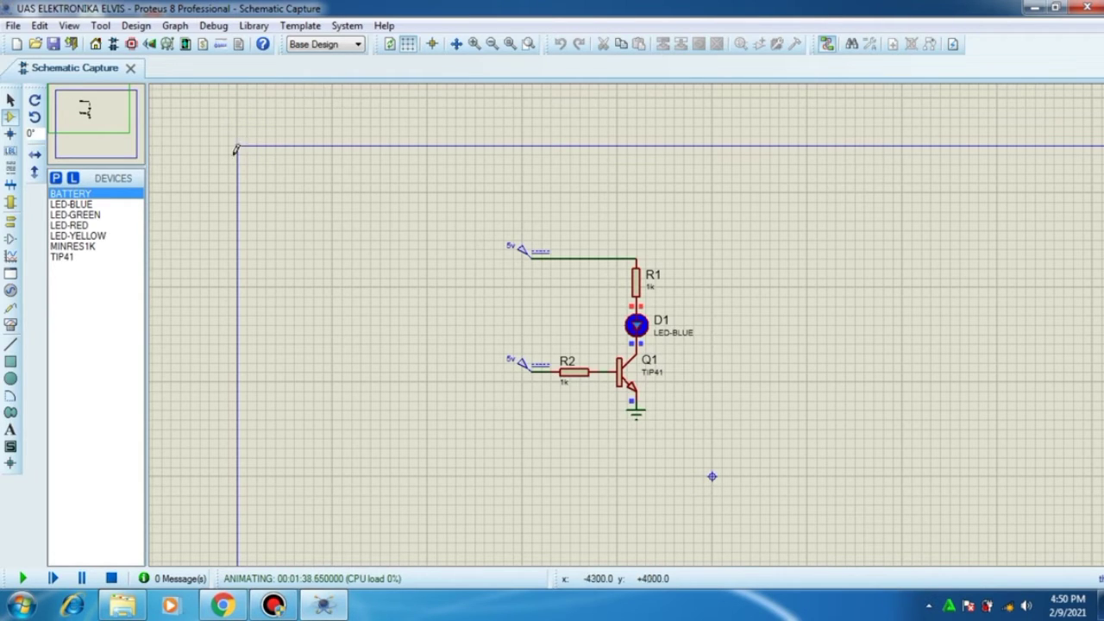
Open the PCB layout and draw a 2D graphics box about 28 by 19 mm in the upper-left part of the work area
click(132, 49)
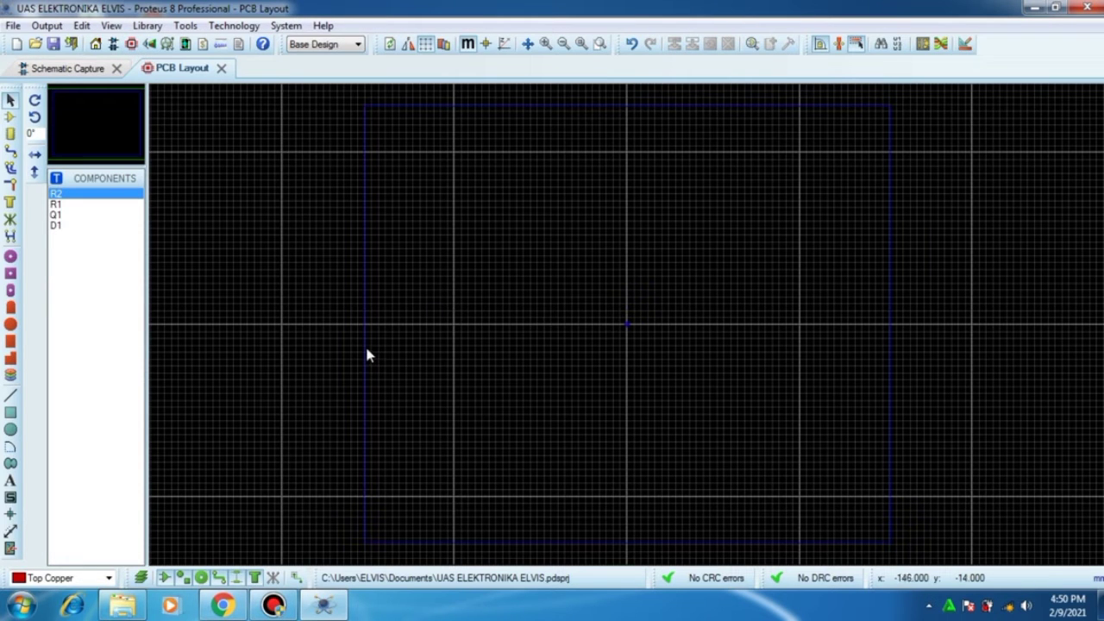
click(12, 414)
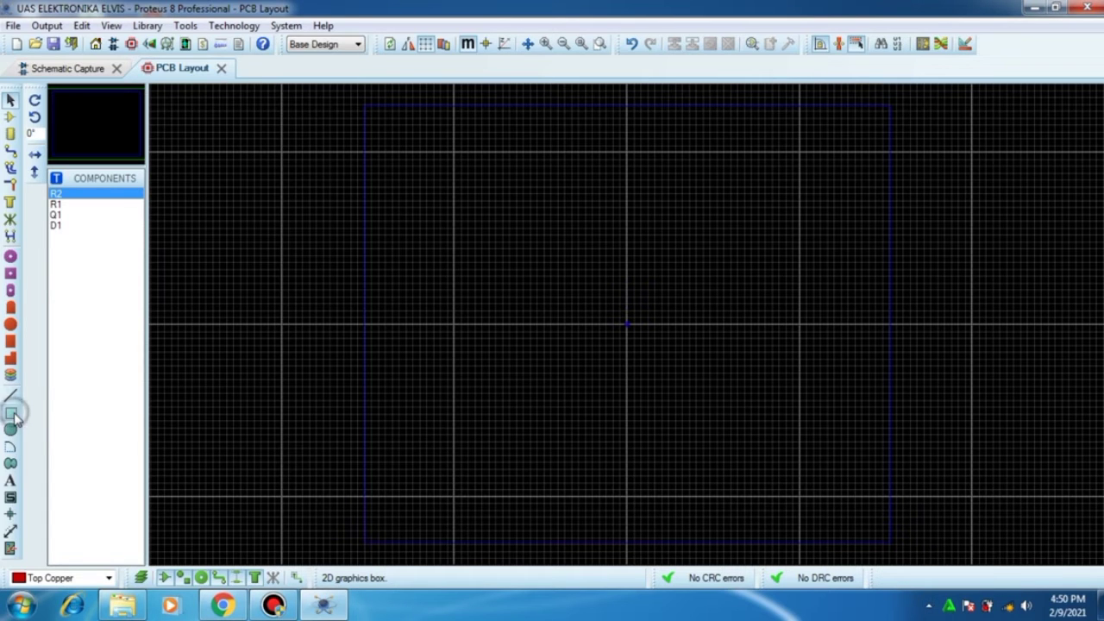
click(497, 213)
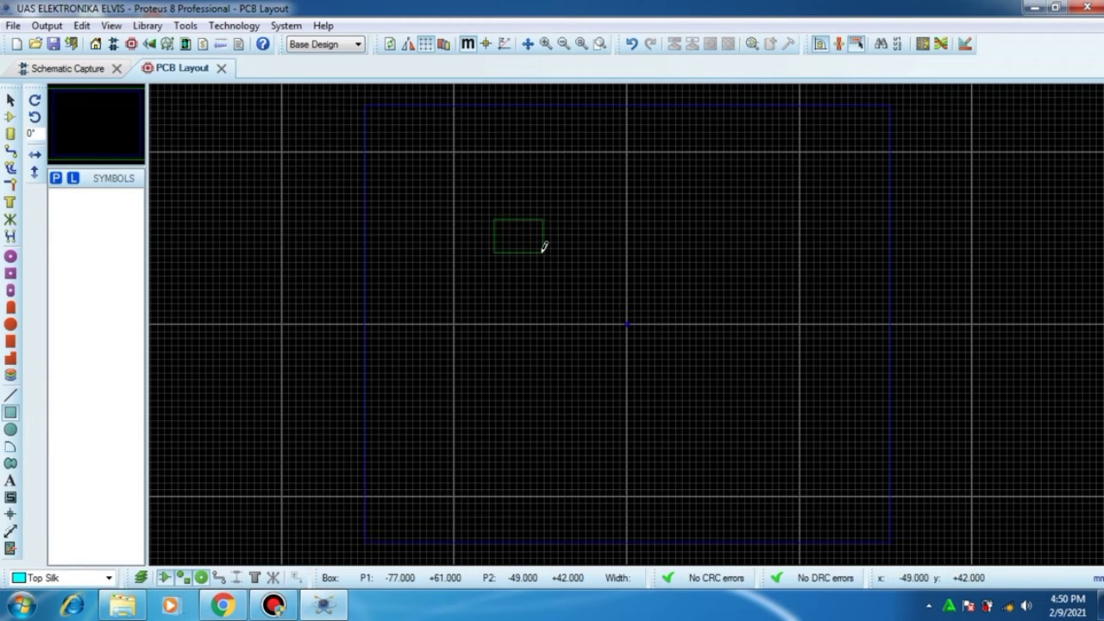
click(544, 248)
Change the layer of the drawn box from Top Silk to Board Edge
key(F6)
key(F6)
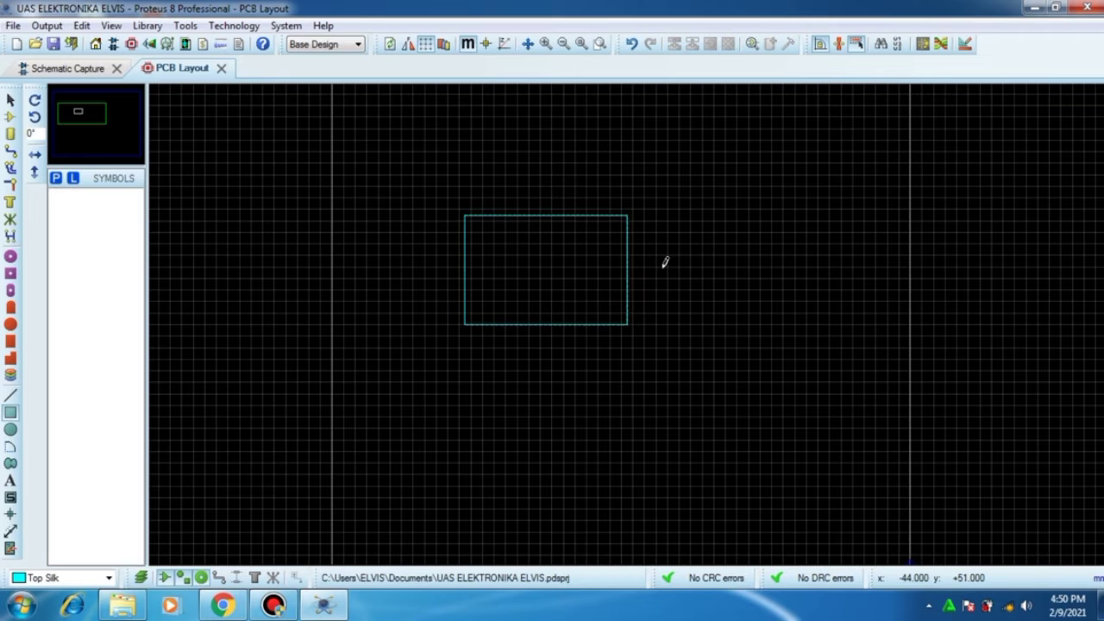
key(F6)
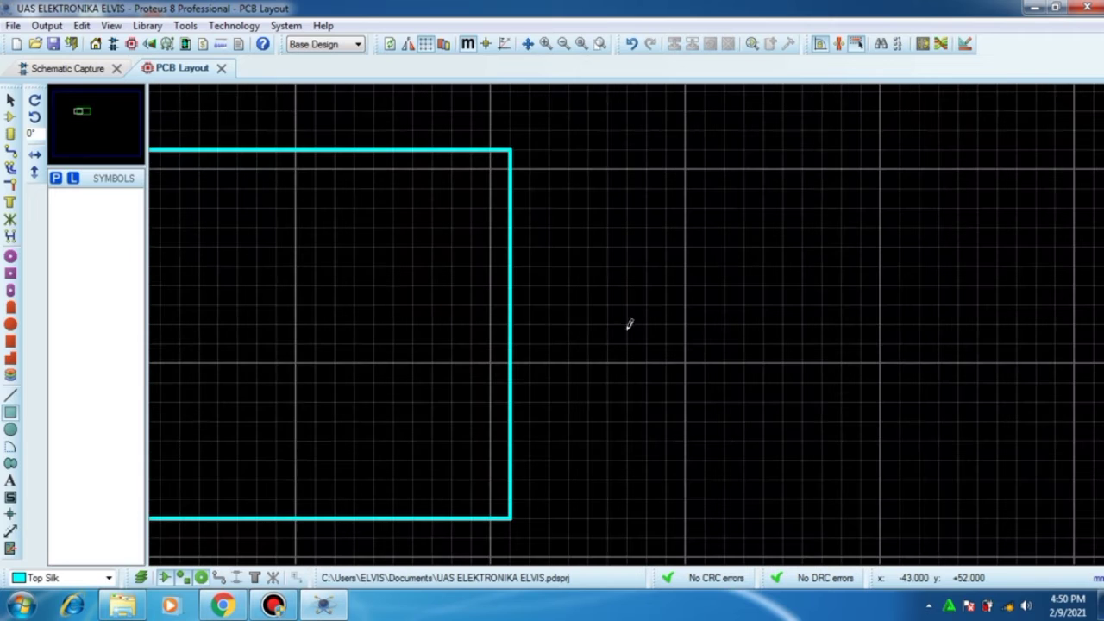
right_click(515, 385)
mouse_move(564, 371)
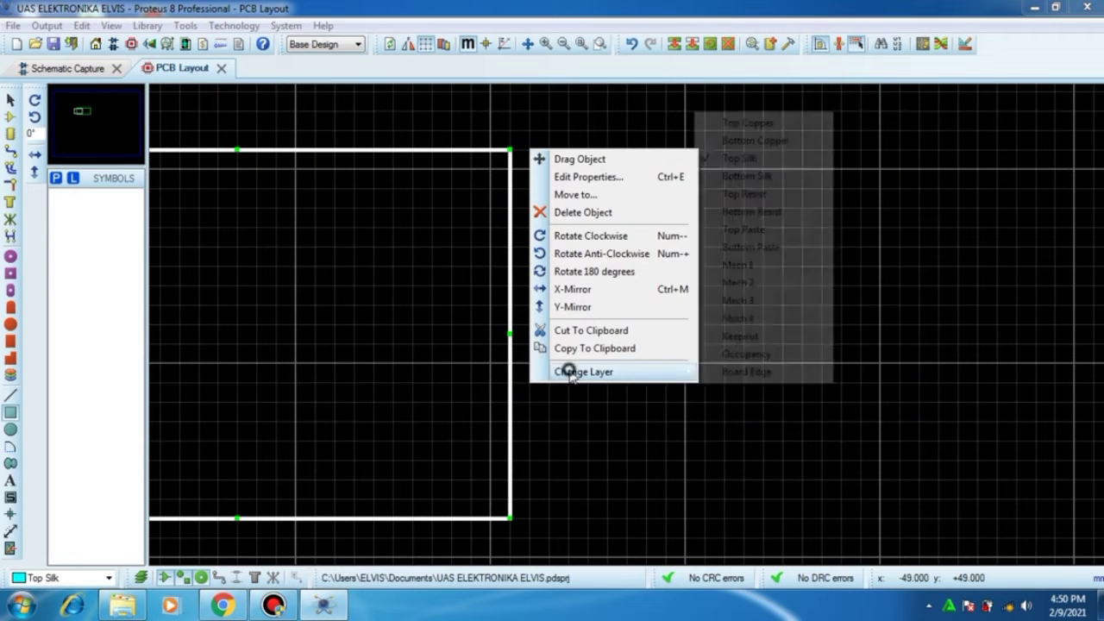
click(746, 371)
click(635, 362)
key(F7)
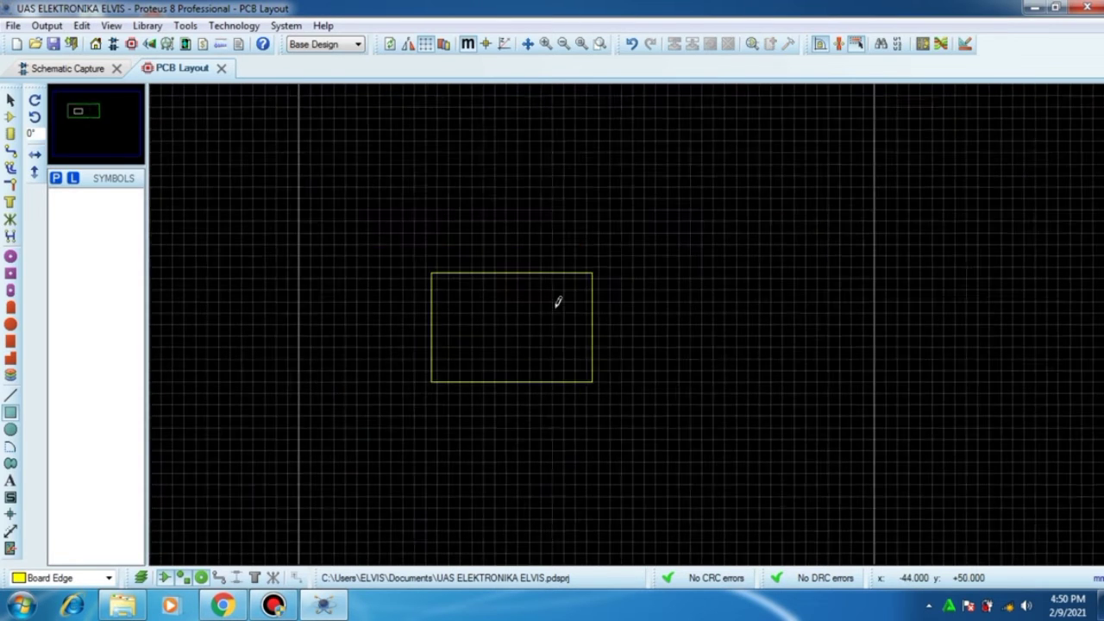
key(F6)
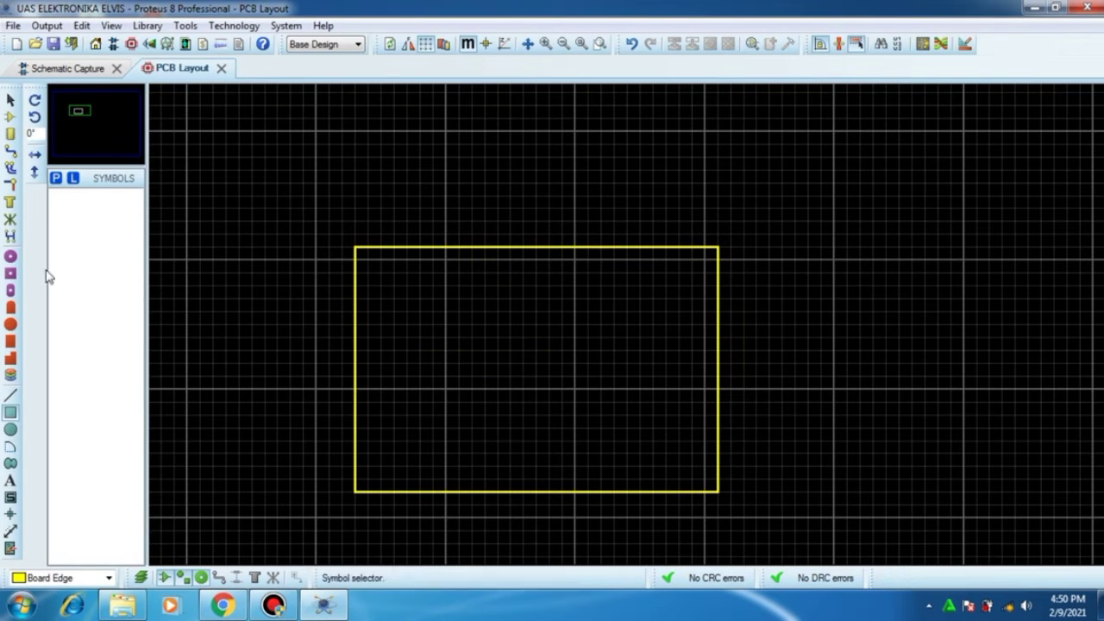
Check D1's package in the PCB component list, and stop the simulation still running in the schematic
click(11, 117)
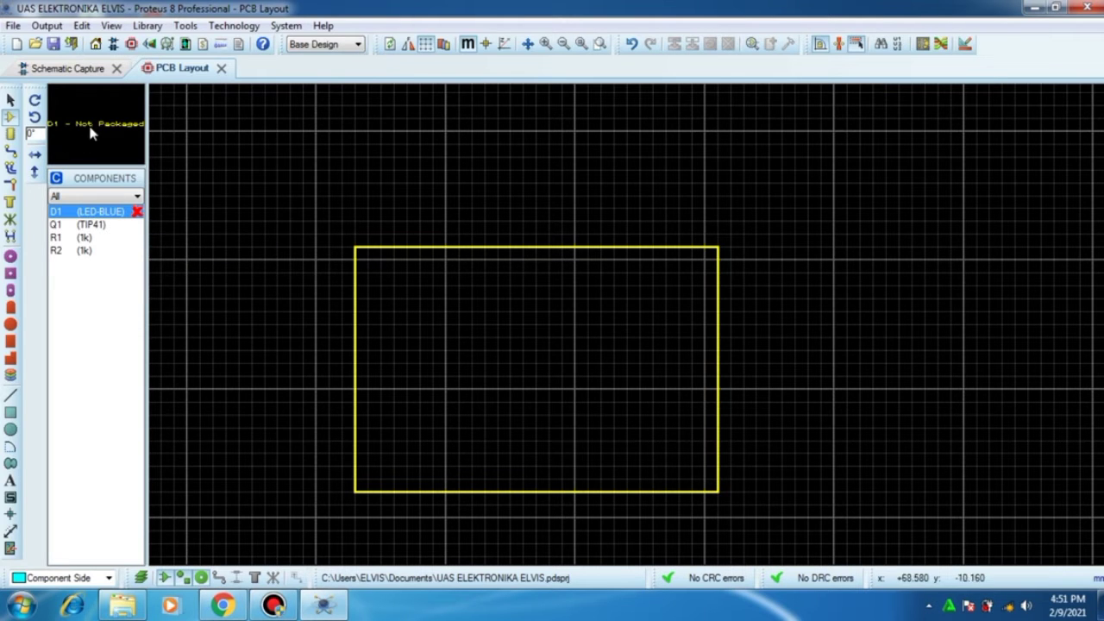
click(77, 70)
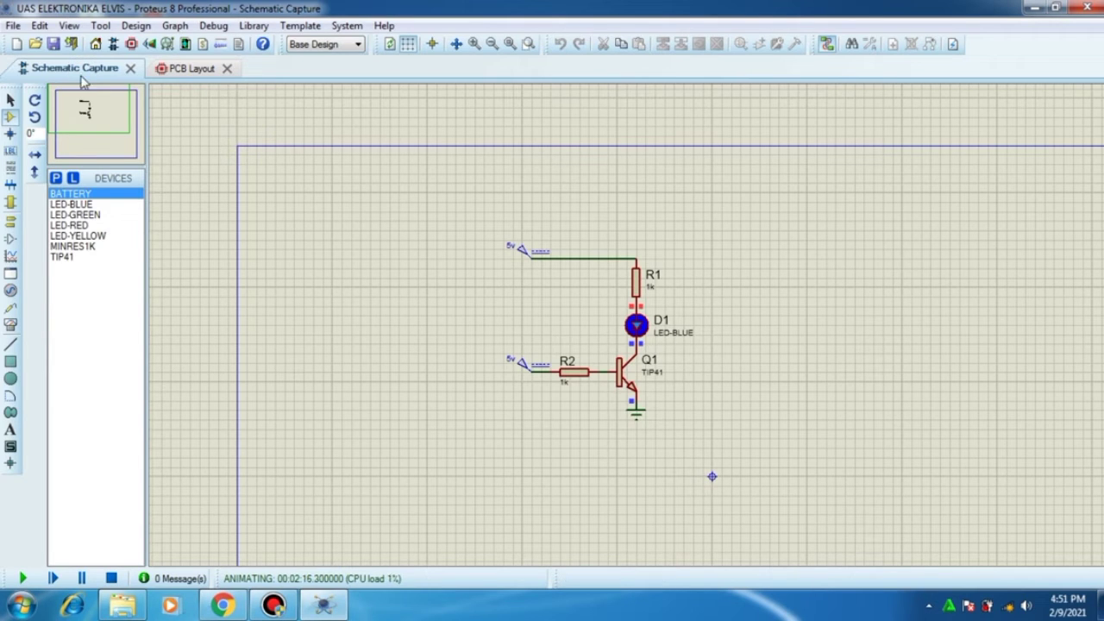
right_click(459, 299)
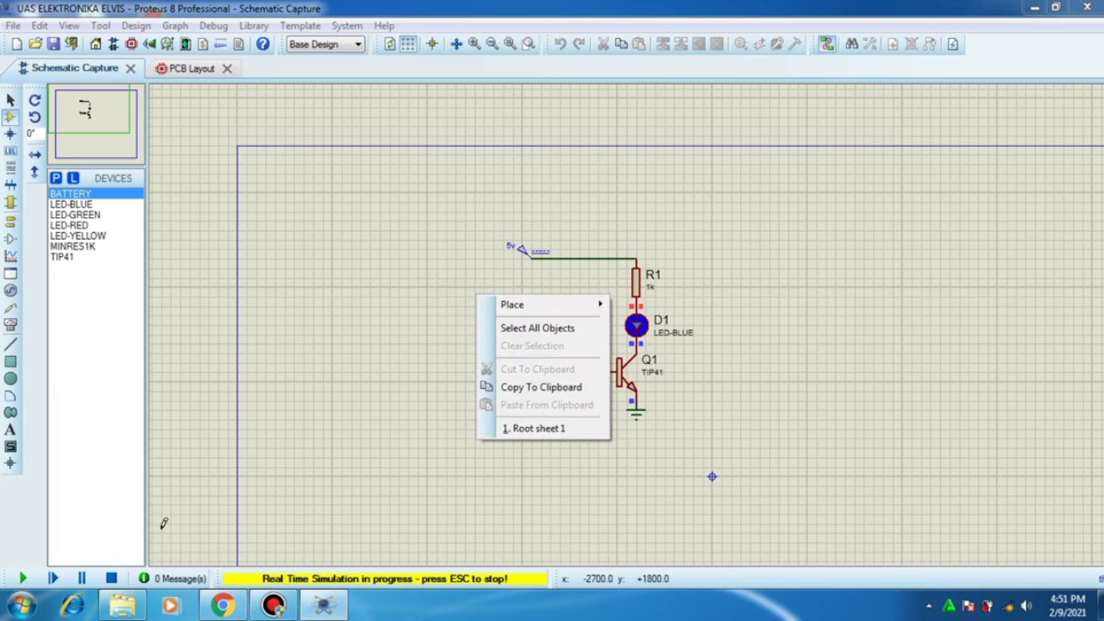
click(730, 302)
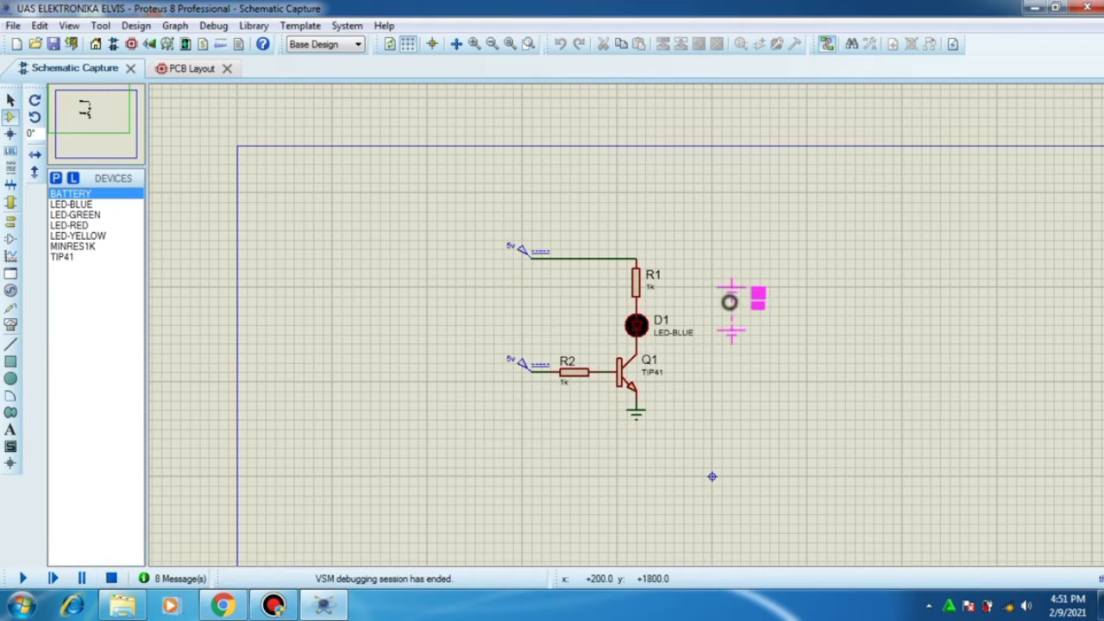
right_click(661, 320)
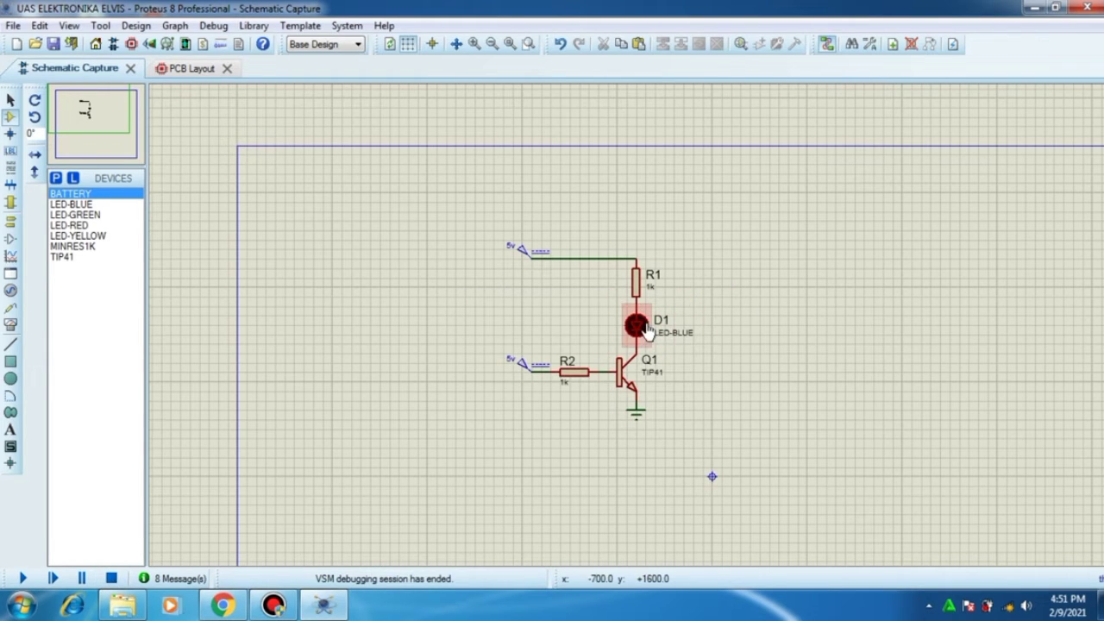
Assign the through-hole LED package from the PACKAGE library to the blue LED D1 in the schematic
double_click(638, 326)
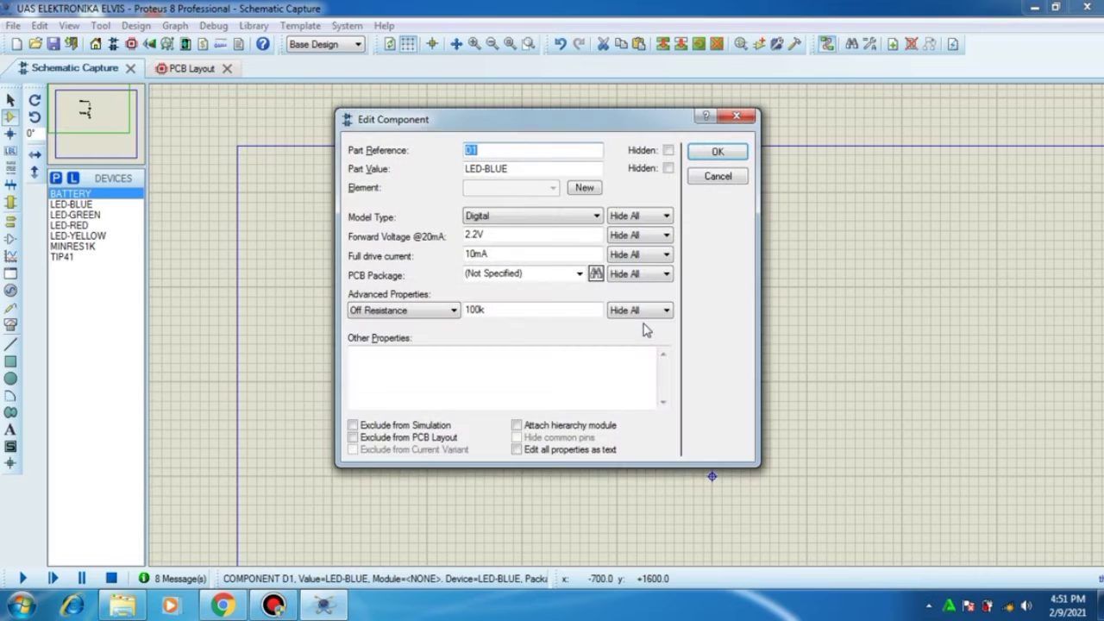
click(735, 116)
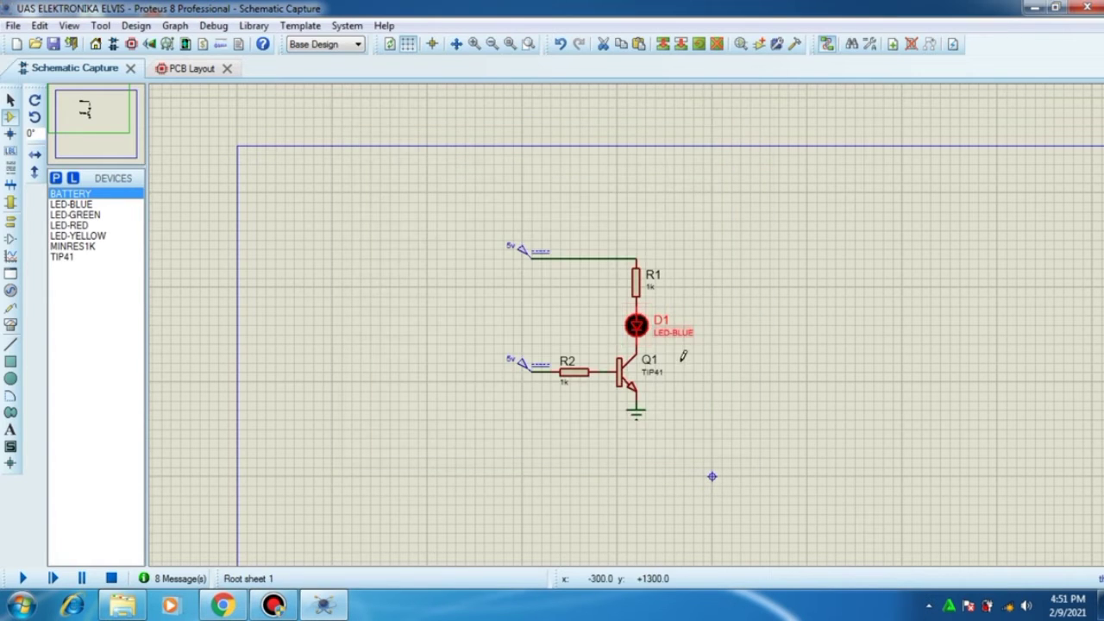
double_click(617, 321)
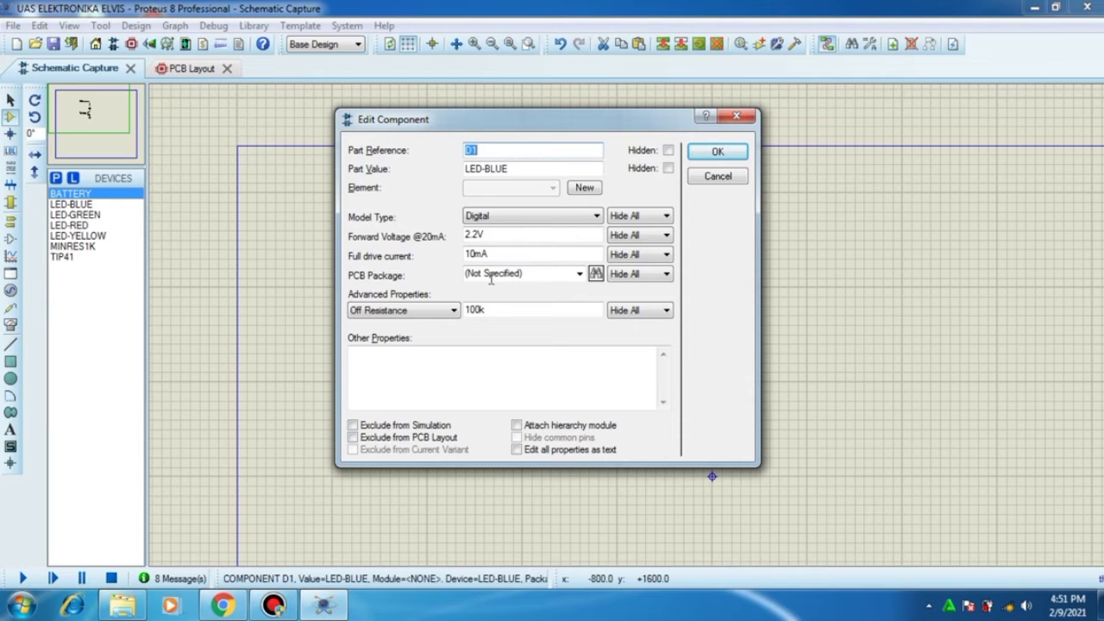
click(595, 273)
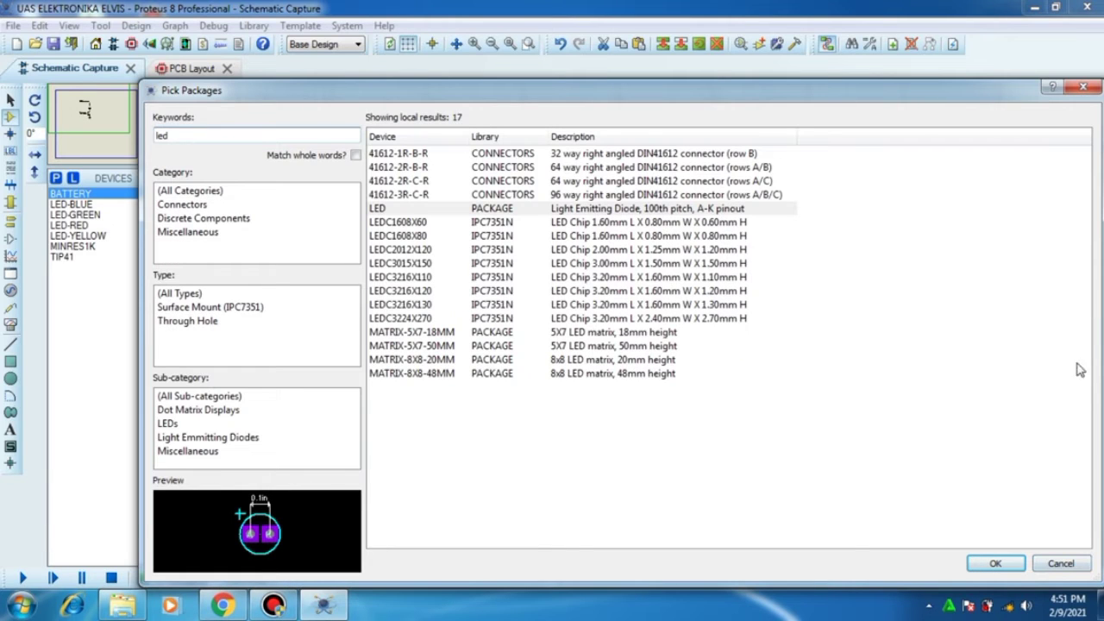
click(527, 210)
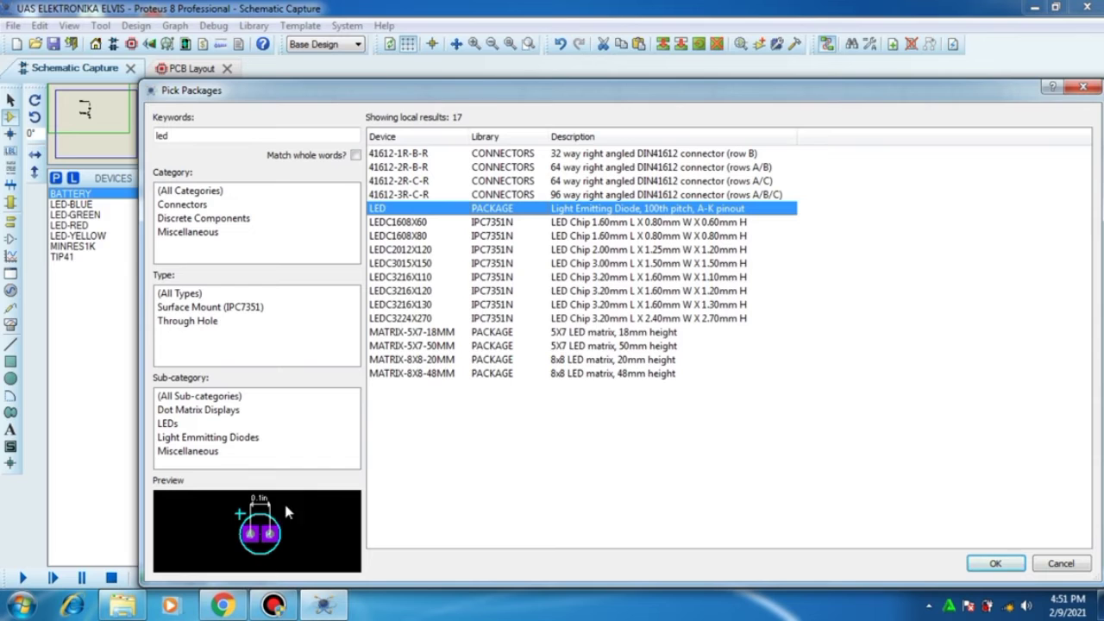
click(995, 563)
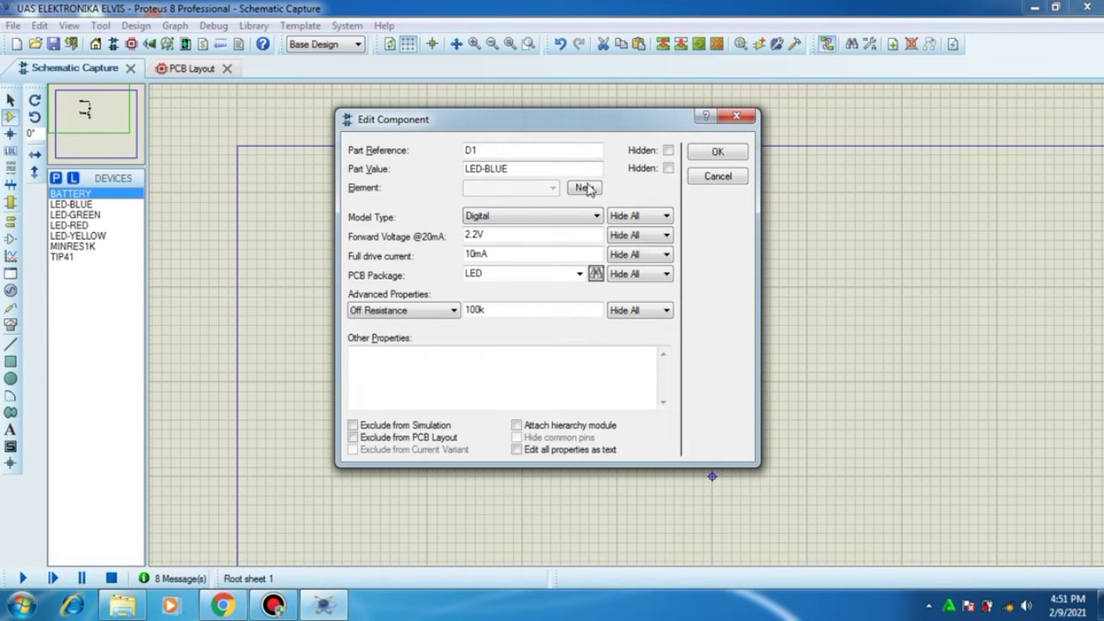
click(716, 153)
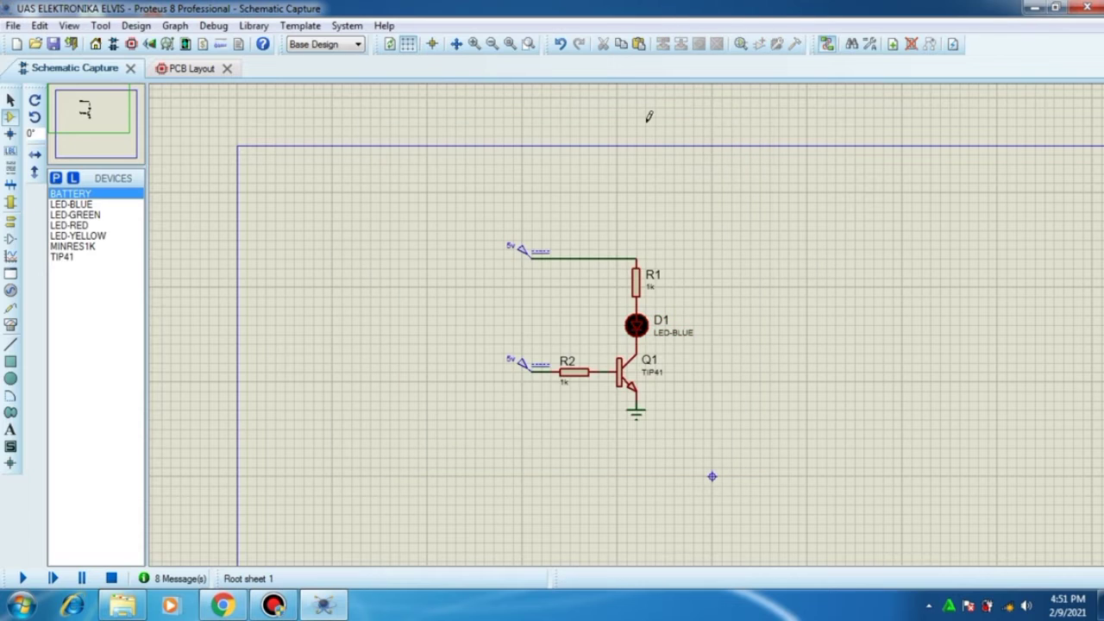
Place the TIP41 transistor Q1 near the upper middle of the board outline in the PCB layout
click(192, 69)
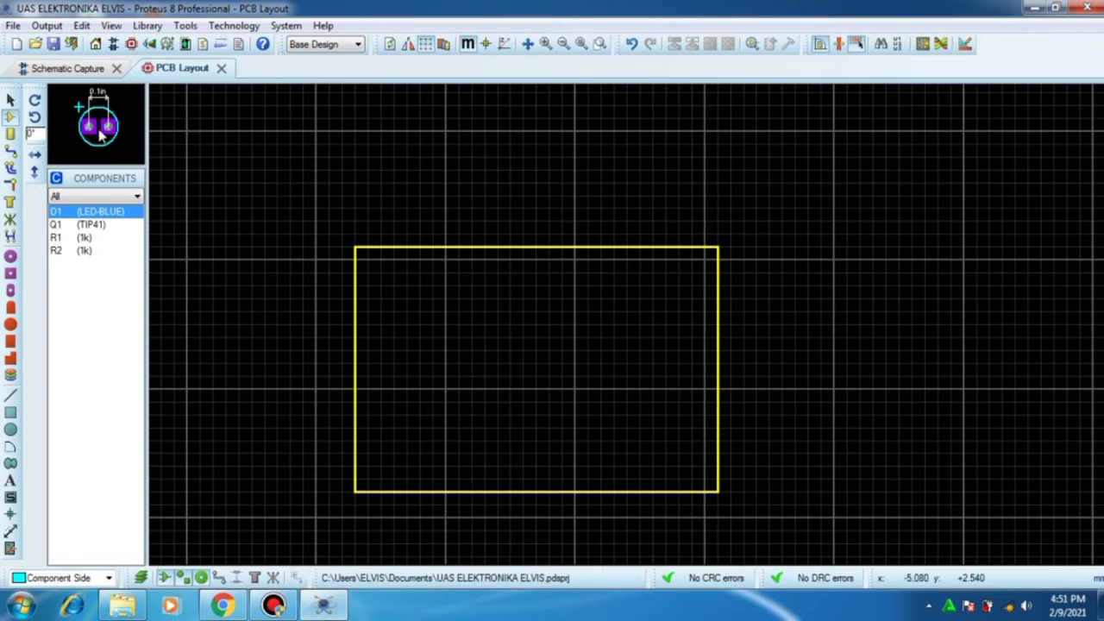
click(80, 225)
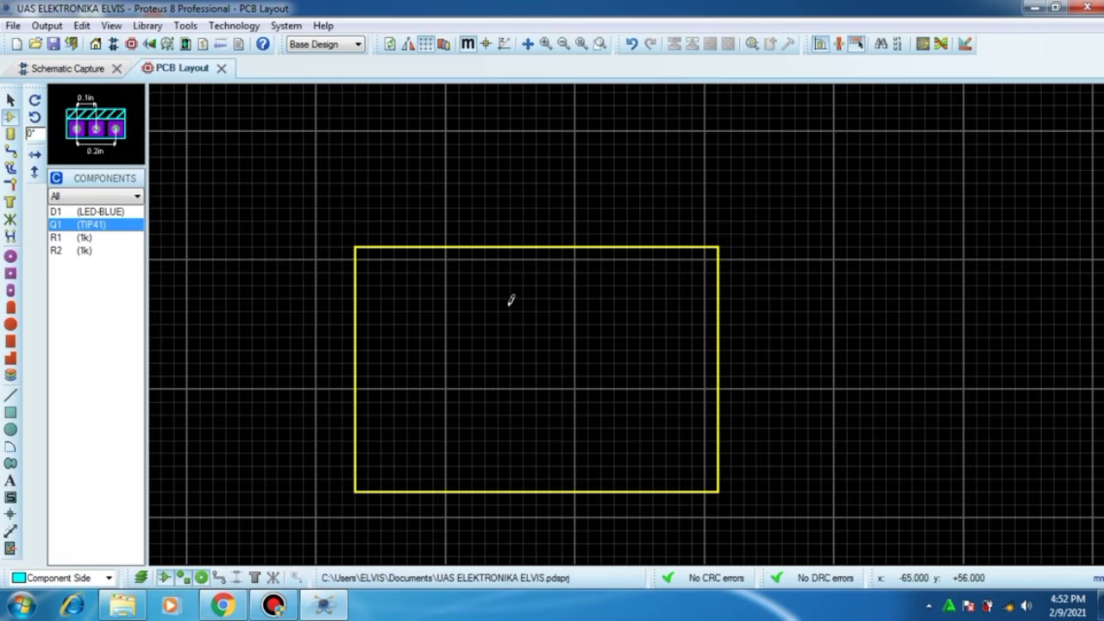
click(533, 298)
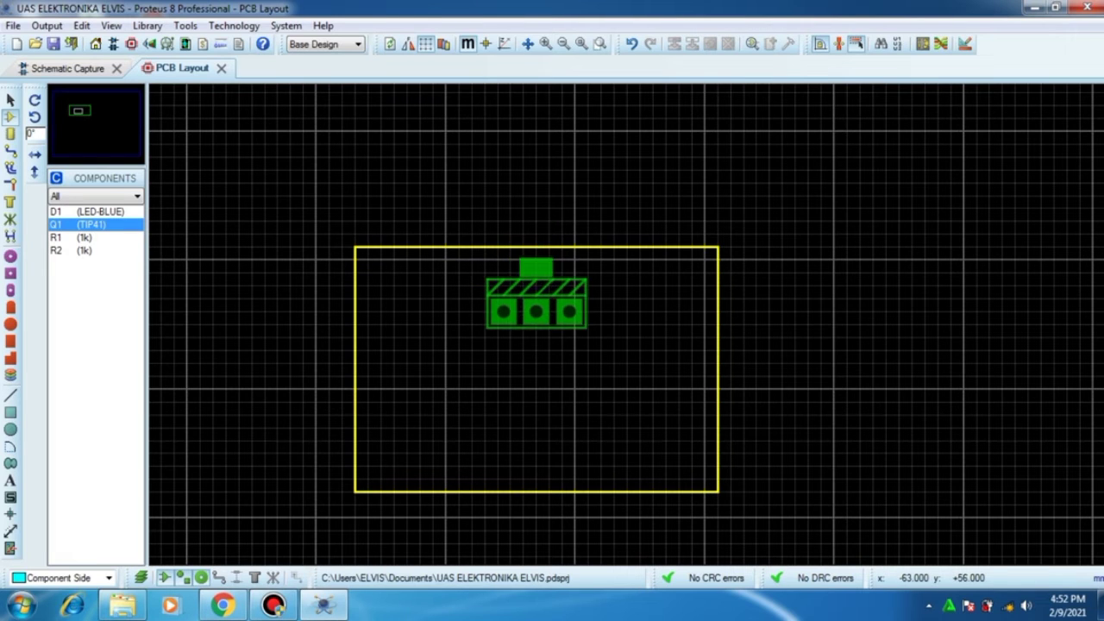
click(536, 297)
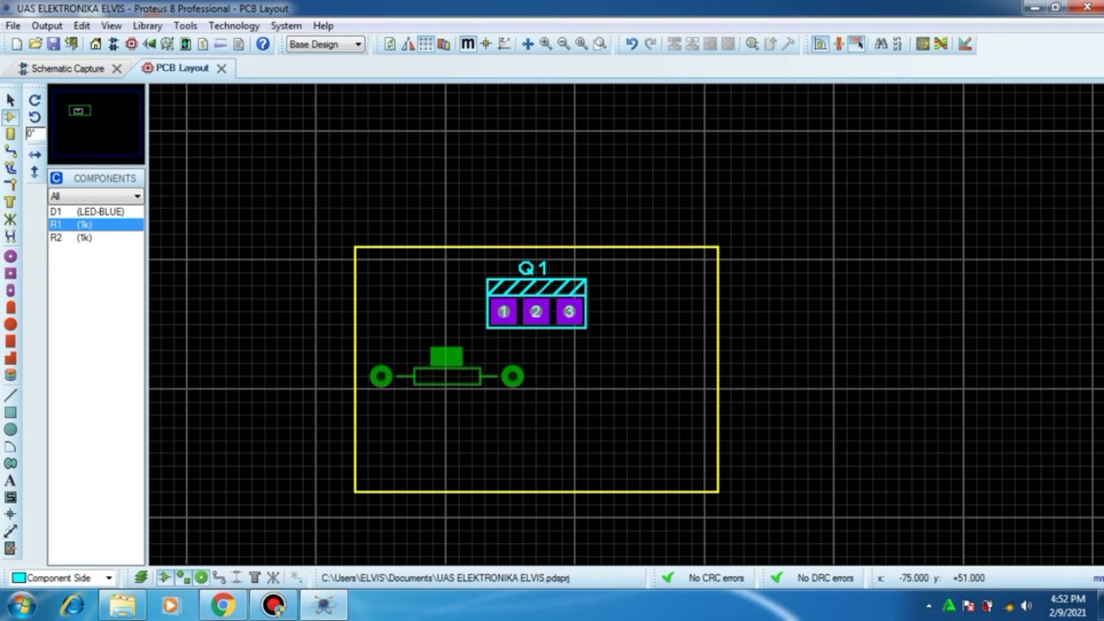
click(405, 363)
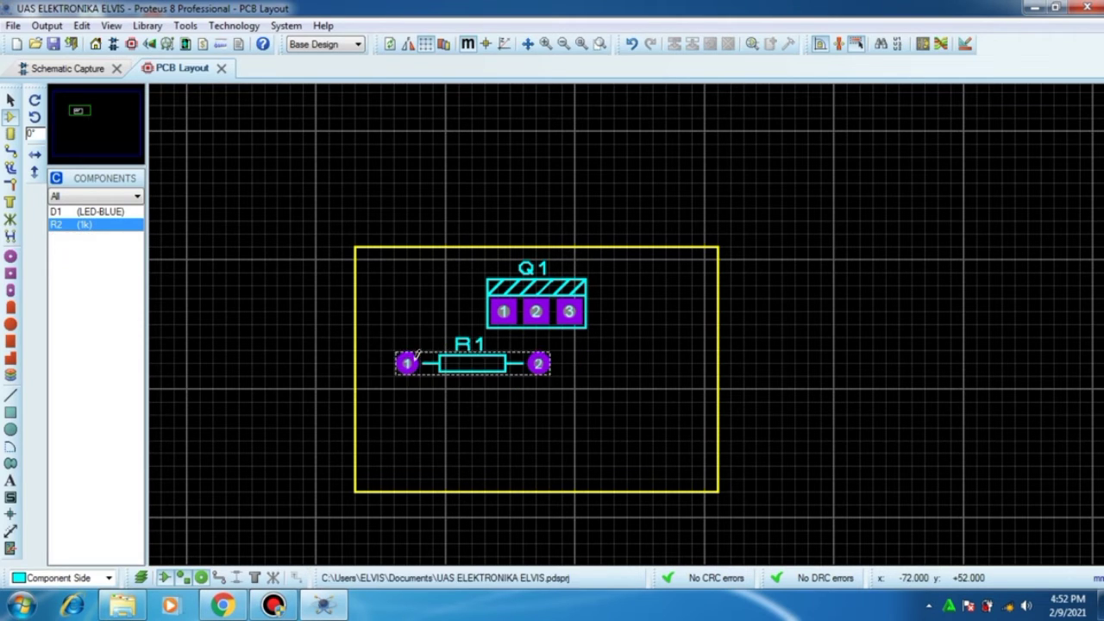
right_click(411, 364)
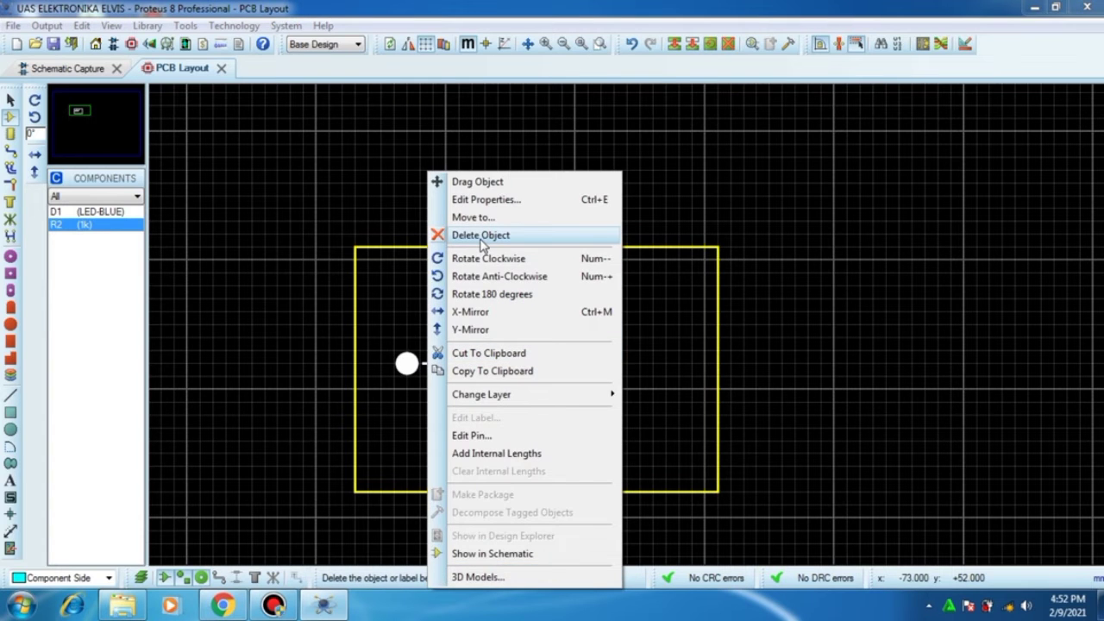
click(482, 235)
Compare how Q1, D1, R1 and R2 are wired in the schematic with the components in the PCB layout
click(70, 68)
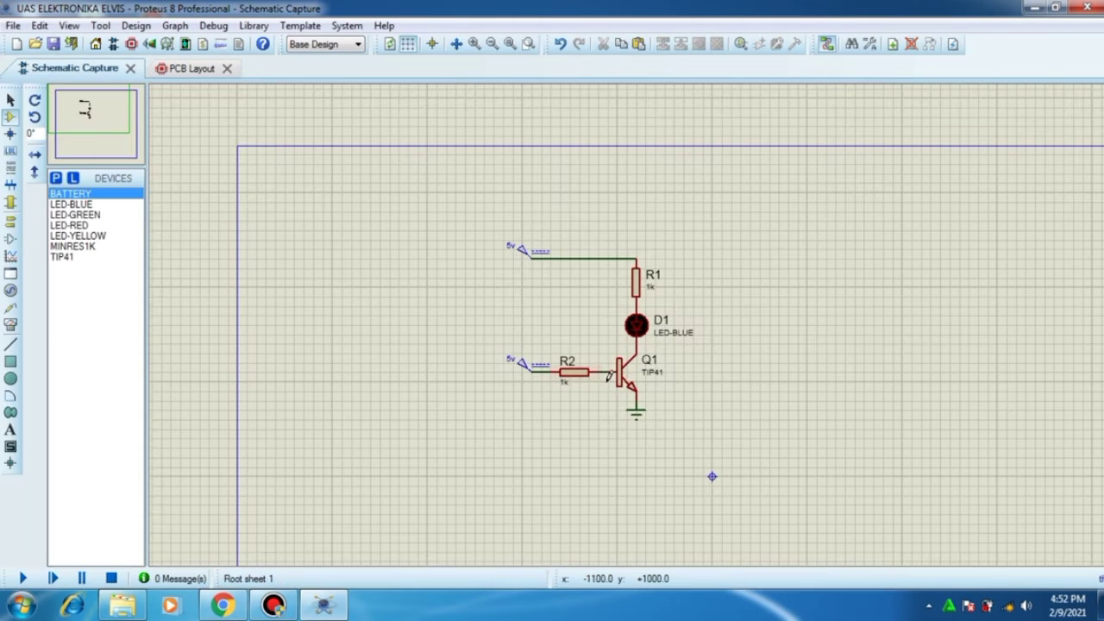
scroll(607, 353, up, 1)
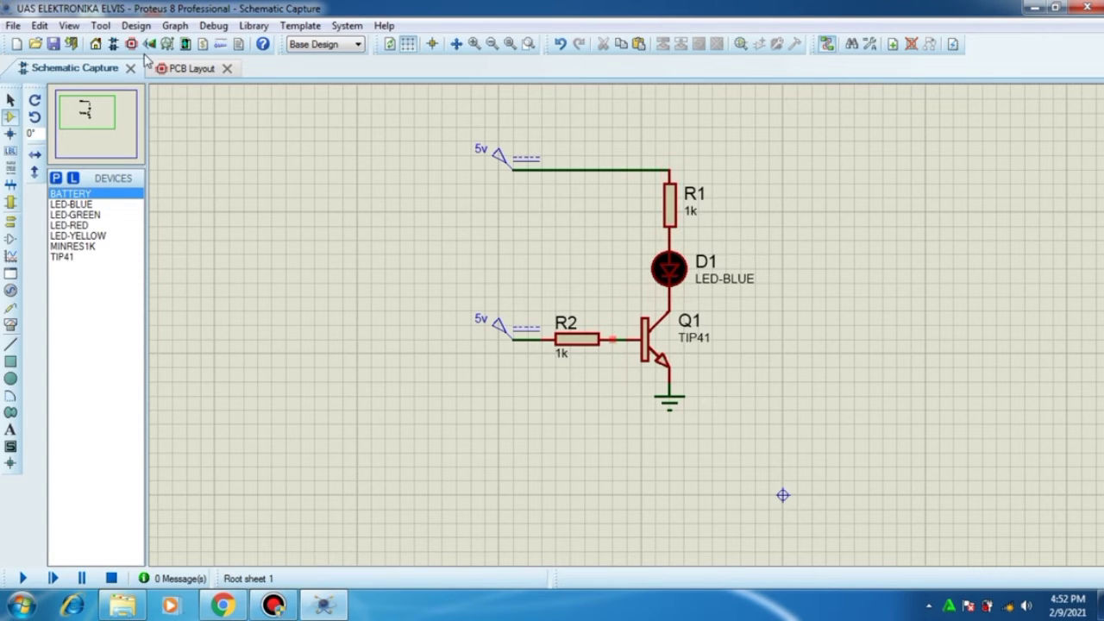
click(177, 68)
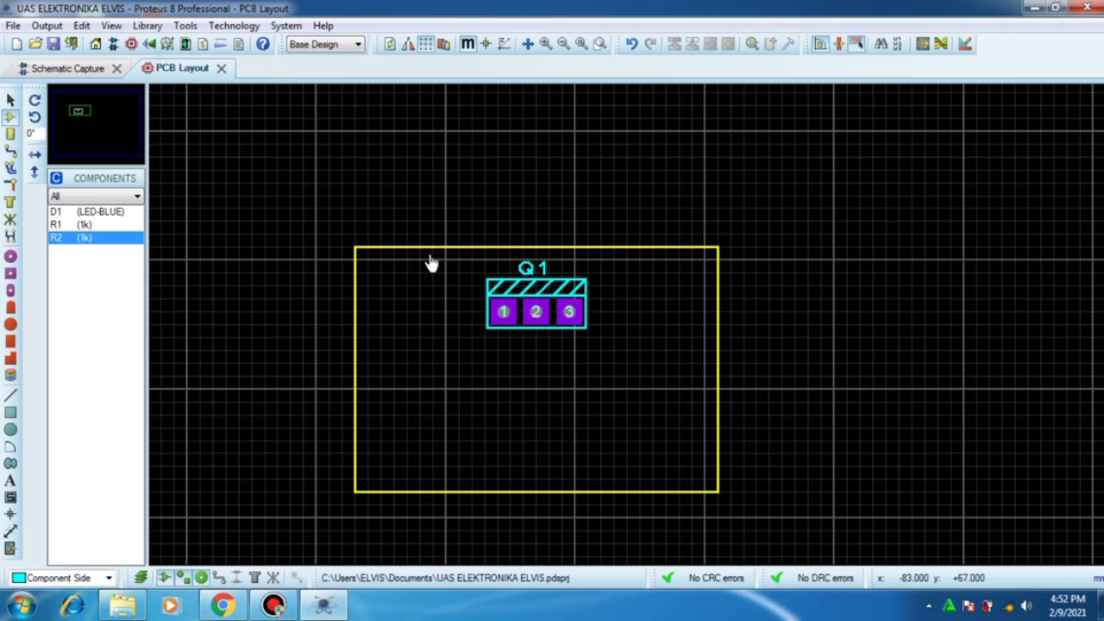
click(86, 213)
click(85, 224)
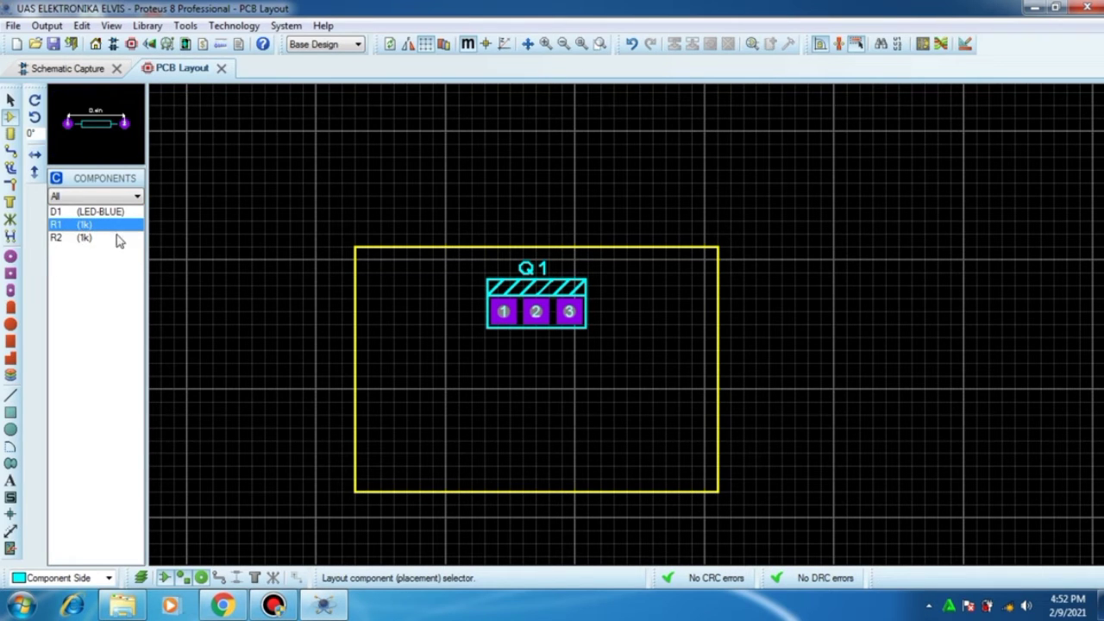
click(67, 68)
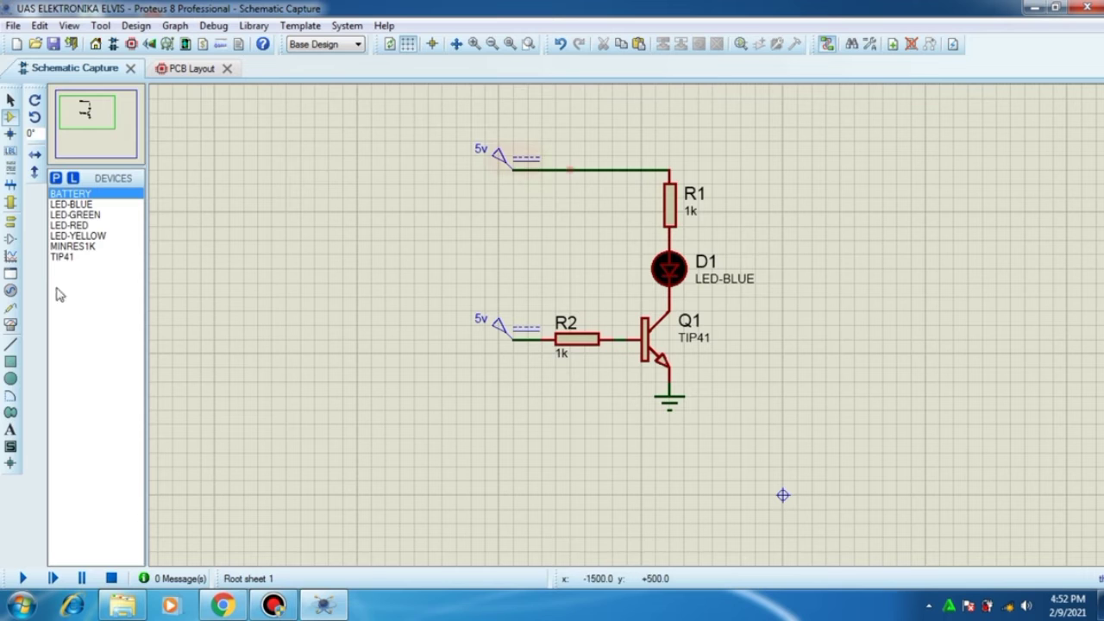
click(183, 69)
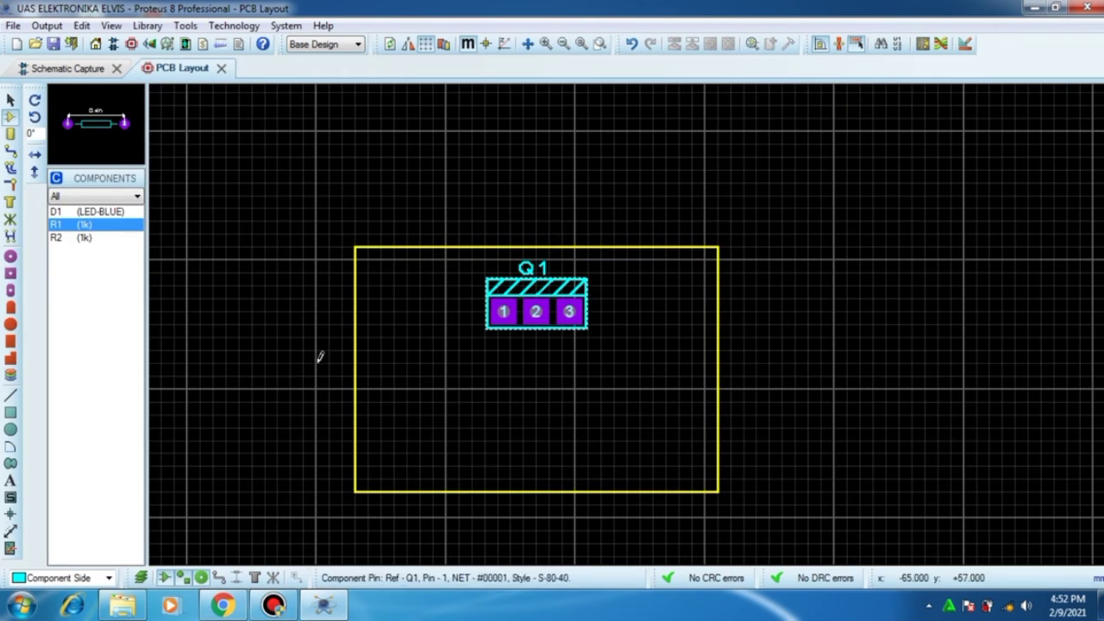
click(87, 73)
click(182, 69)
click(100, 69)
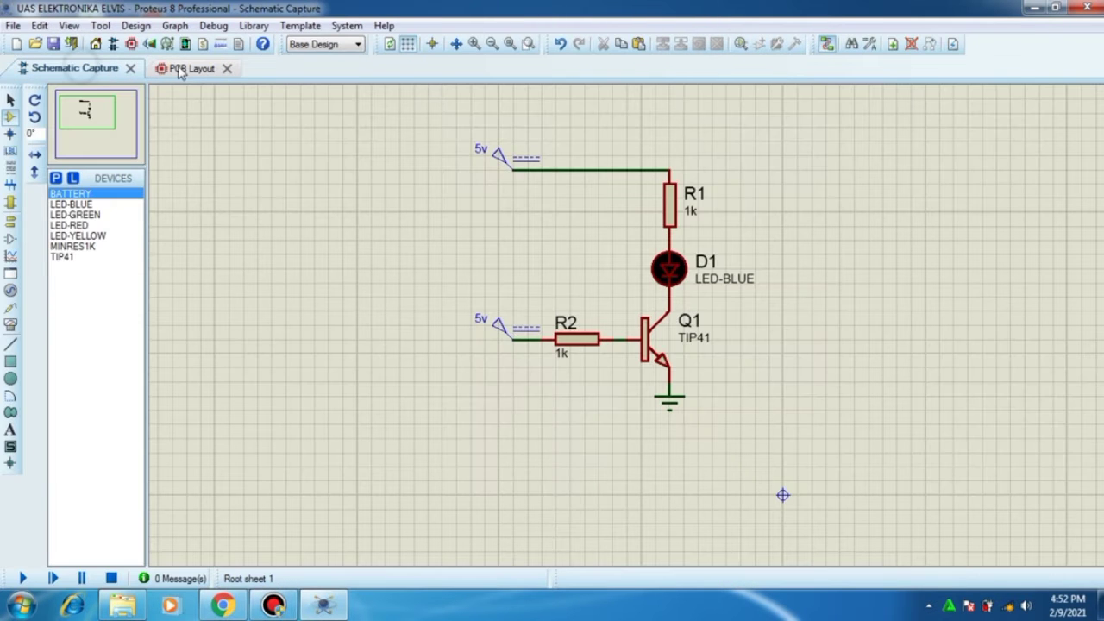
key(F7)
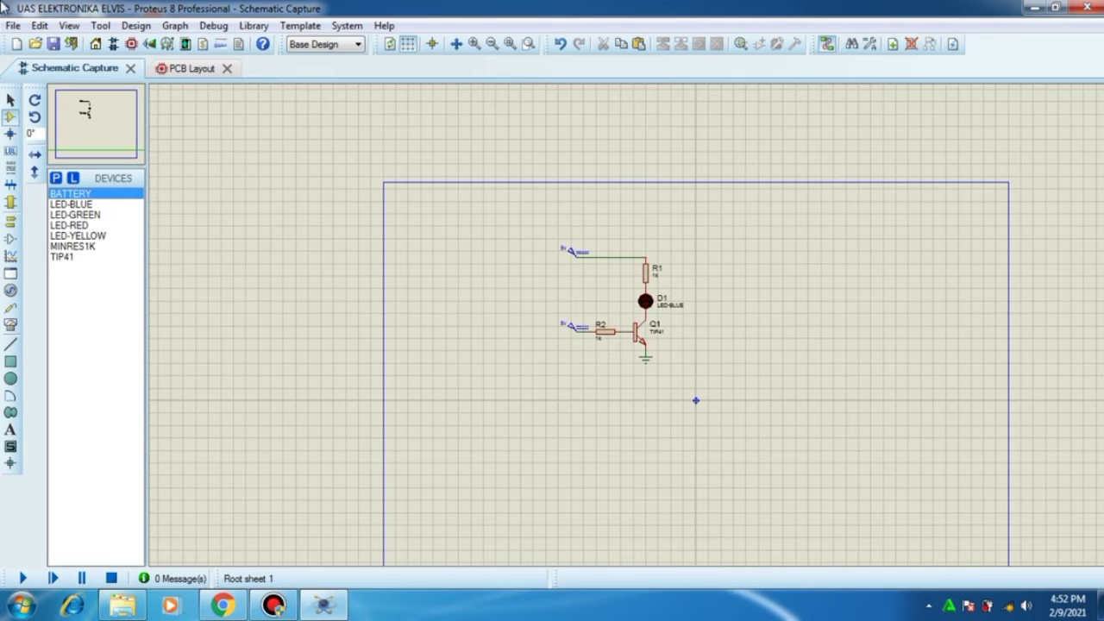
click(179, 74)
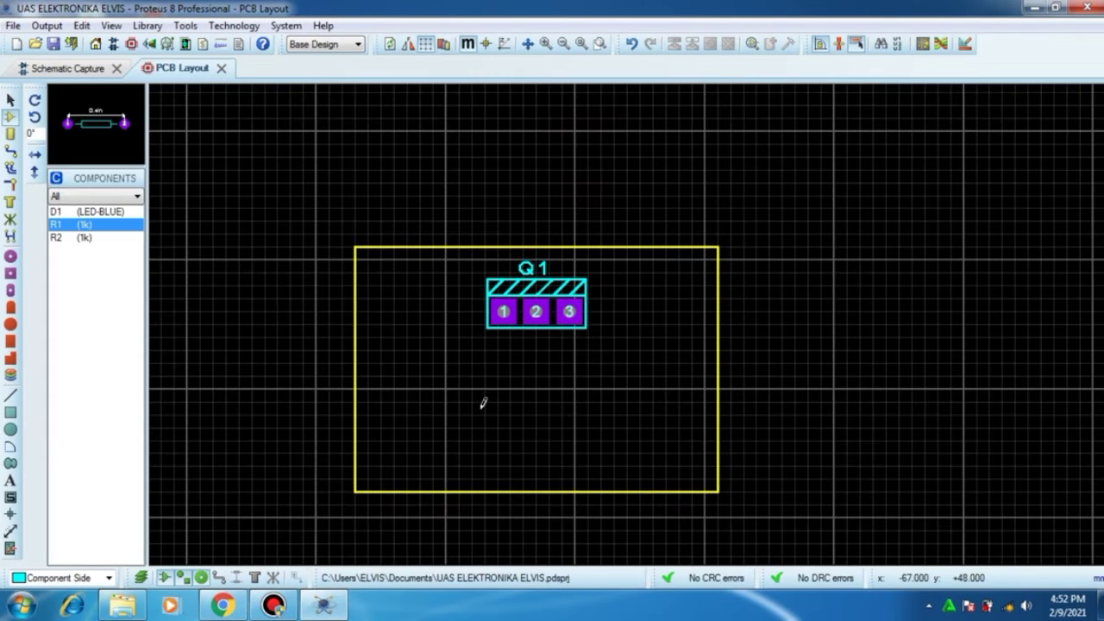
Place resistor R1 horizontally below Q1 inside the board outline
click(84, 237)
click(86, 212)
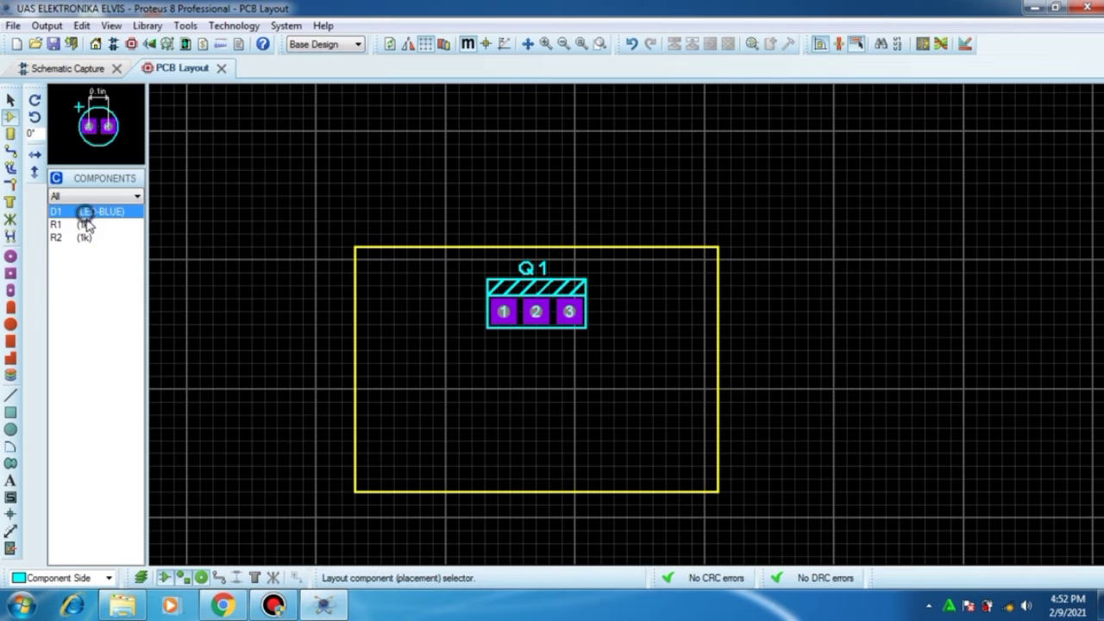
click(85, 224)
scroll(450, 384, up, 1)
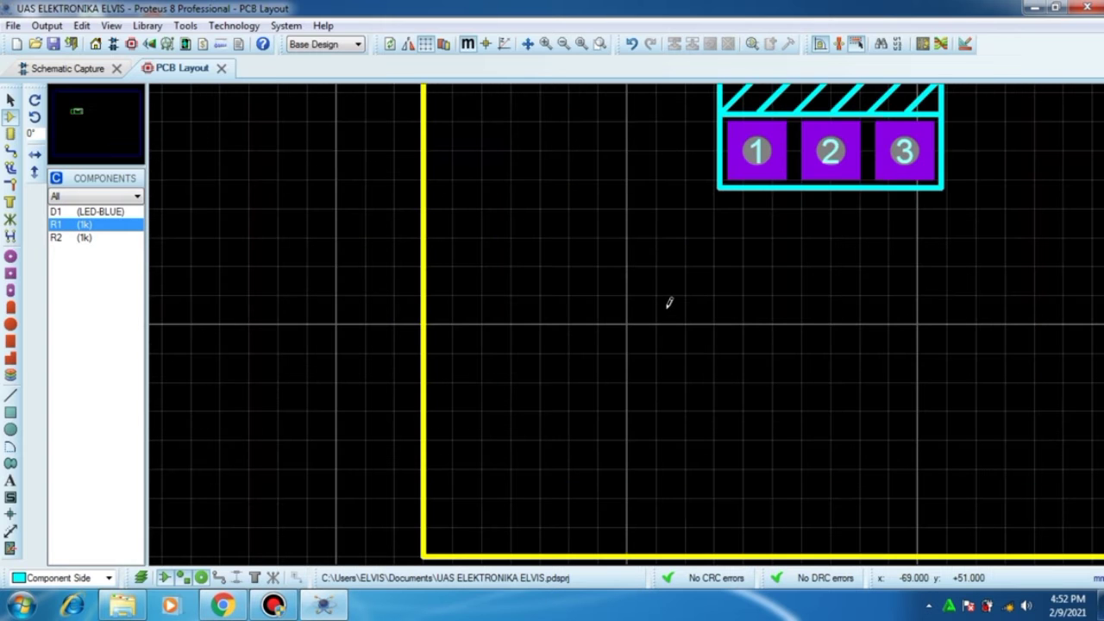
scroll(629, 316, down, 2)
scroll(629, 316, up, 1)
click(629, 315)
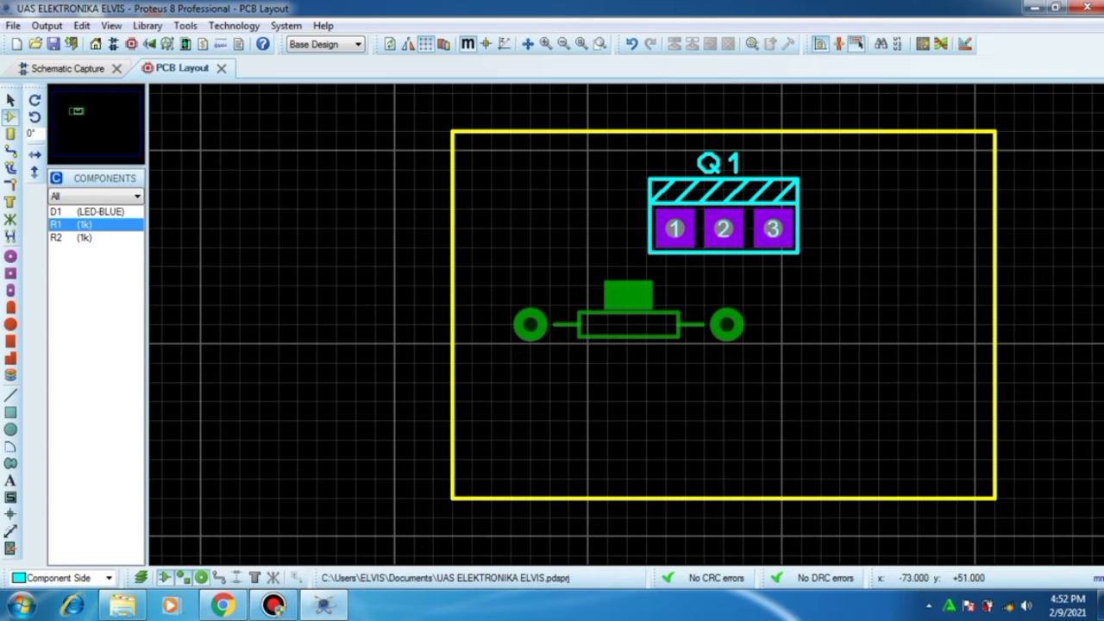
click(571, 324)
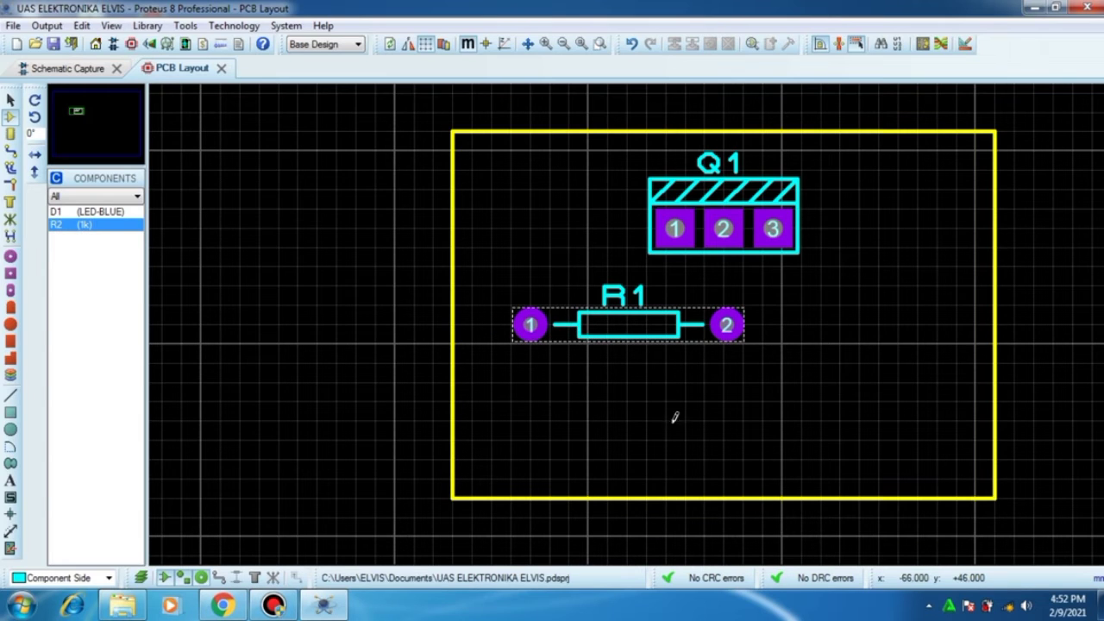
Place resistor R2 between Q1 and R1, and move both resistors down to space them apart
click(102, 225)
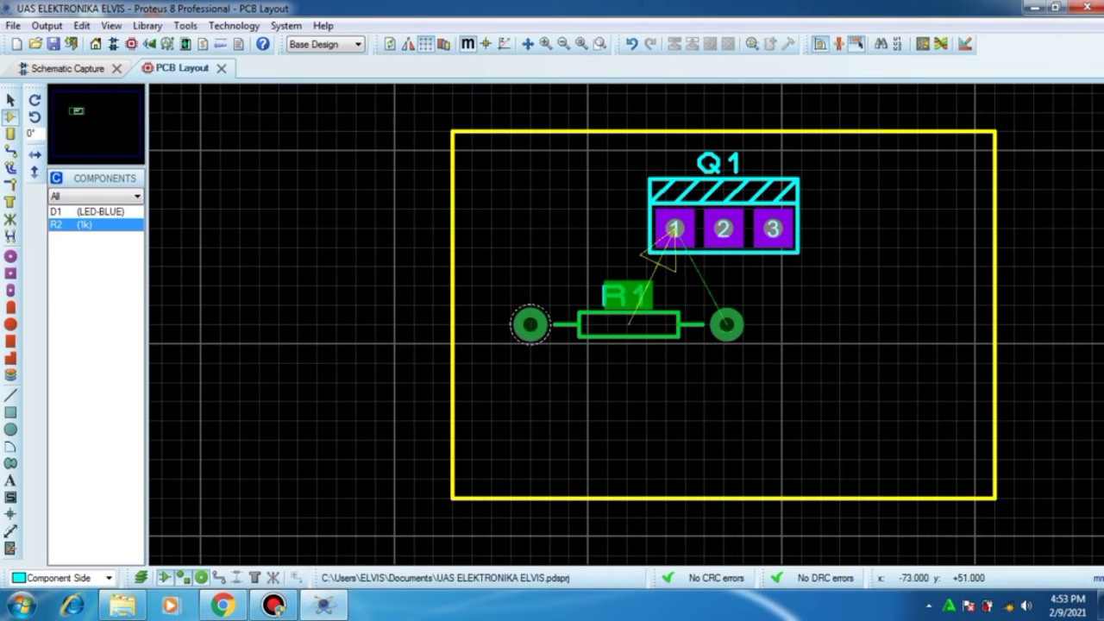
click(530, 286)
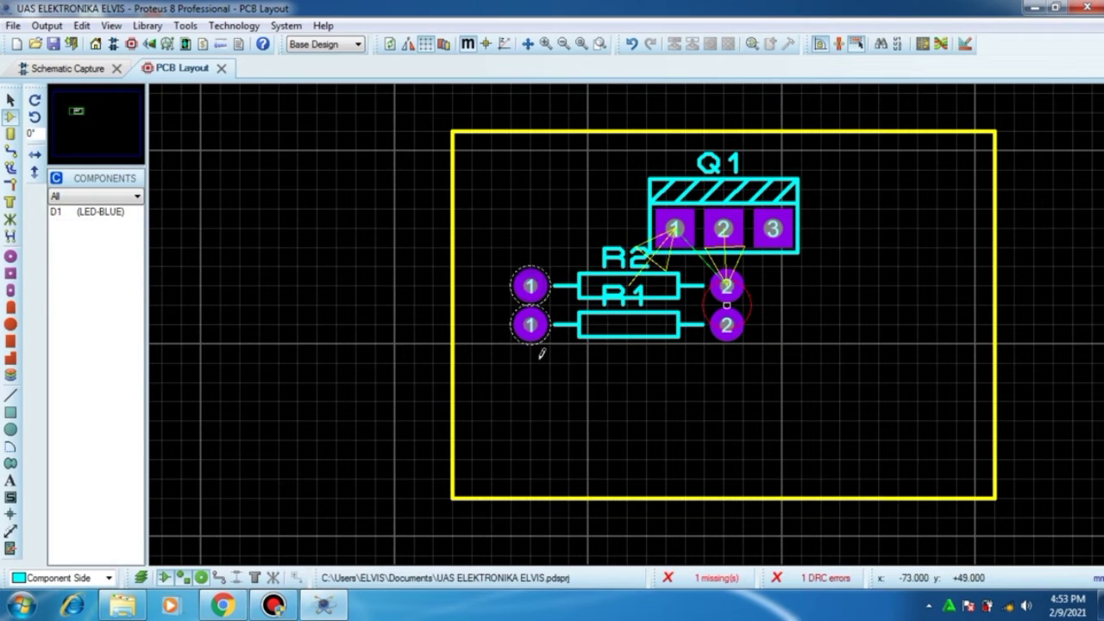
click(726, 324)
drag(726, 325, 723, 382)
click(833, 362)
mouse_move(727, 286)
mouse_down()
mouse_move(723, 324)
mouse_move(725, 305)
mouse_up()
click(843, 333)
Shift resistor R2 about 1 mm to the right, keeping it above R1
scroll(842, 333, down, 1)
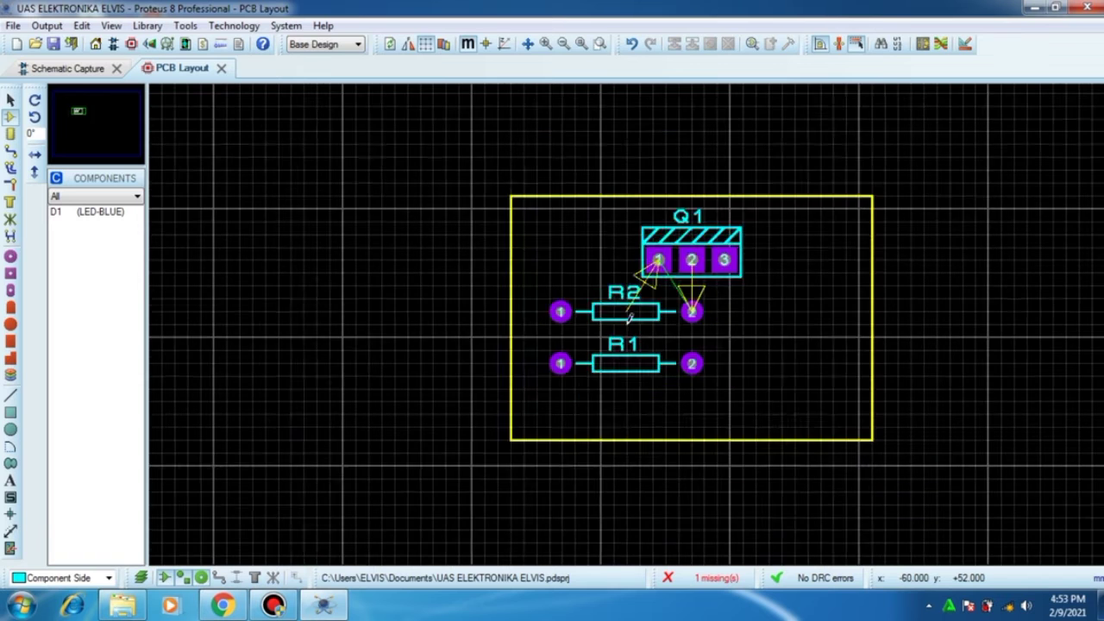
scroll(730, 312, up, 1)
drag(569, 325, 587, 325)
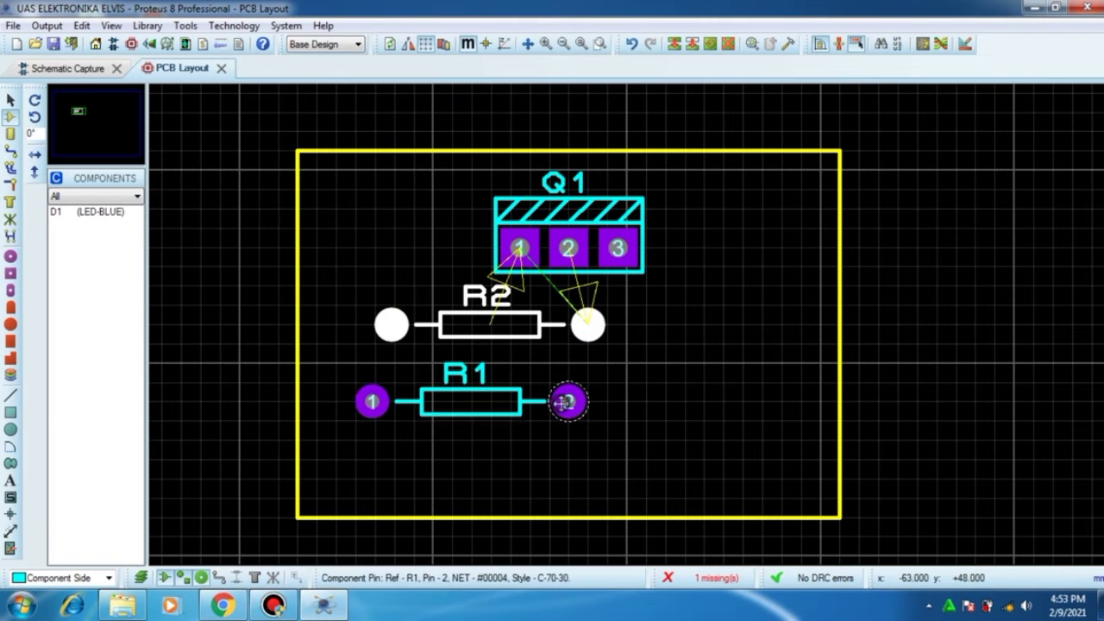
Shift resistor R1 about 1 mm to the right so its pads line up with those of R2
drag(568, 401, 587, 401)
scroll(636, 323, down, 2)
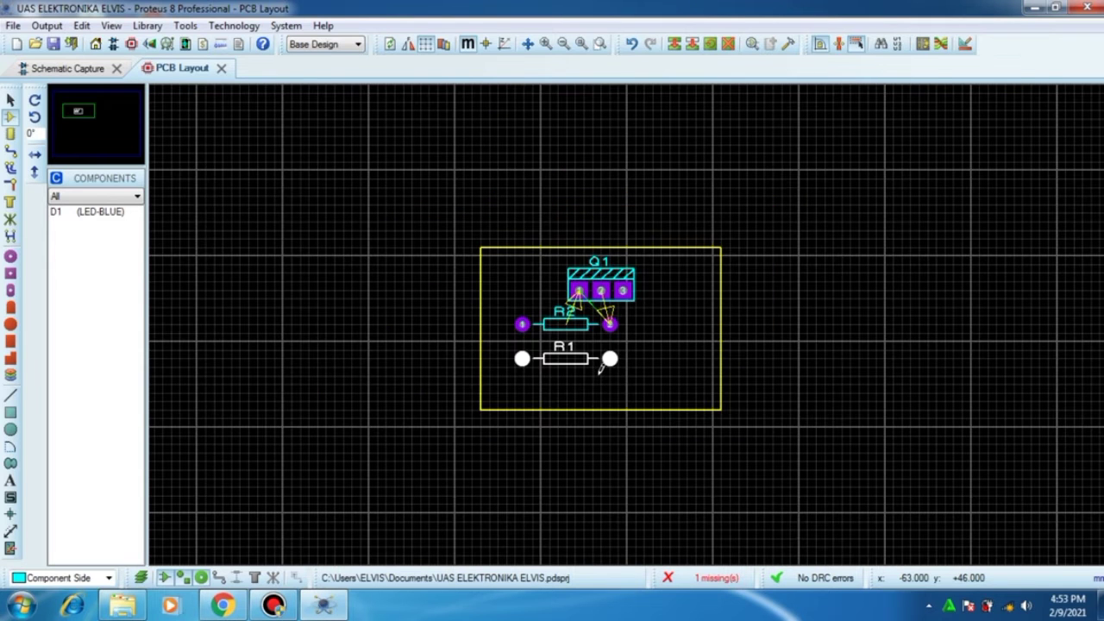
Turn resistor R1 vertical, flip it by 180 degrees, and turn it back to horizontal
right_click(610, 357)
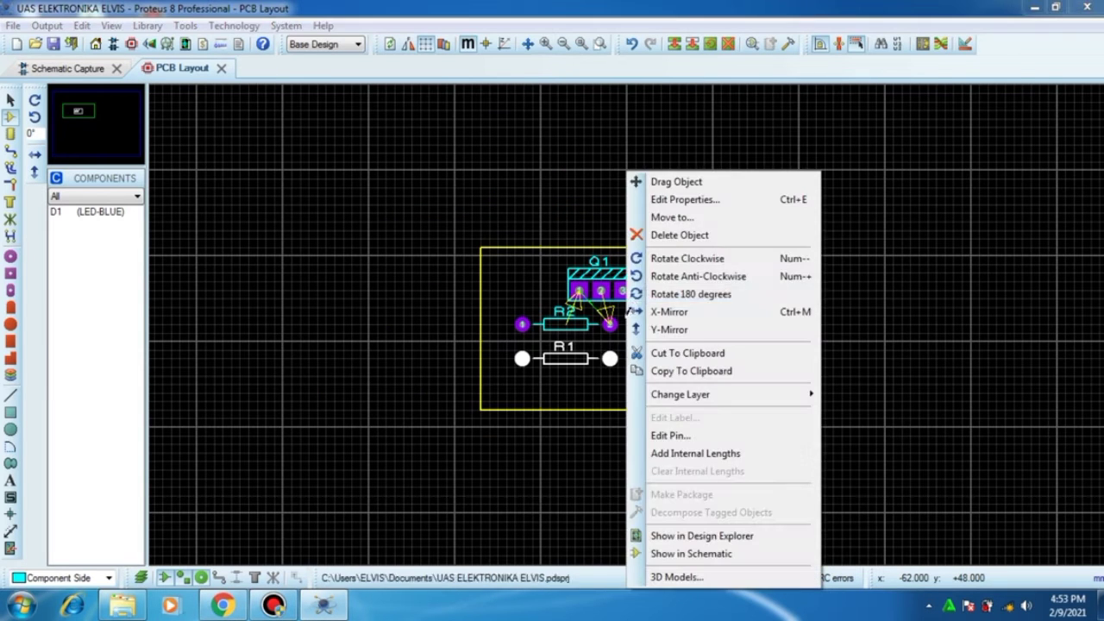
click(695, 260)
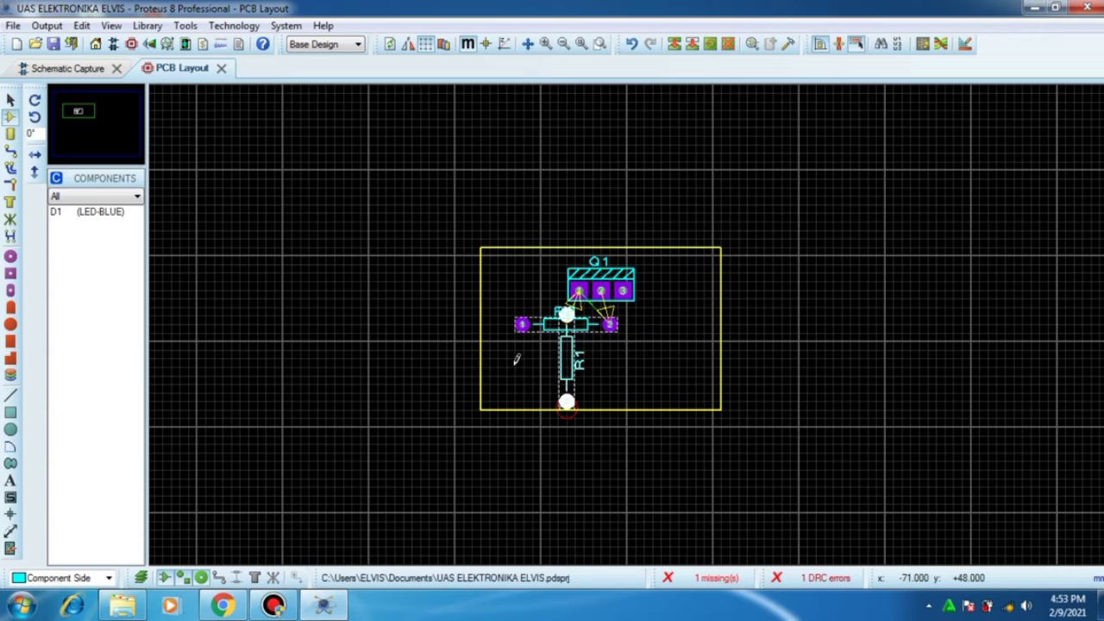
right_click(587, 350)
click(627, 294)
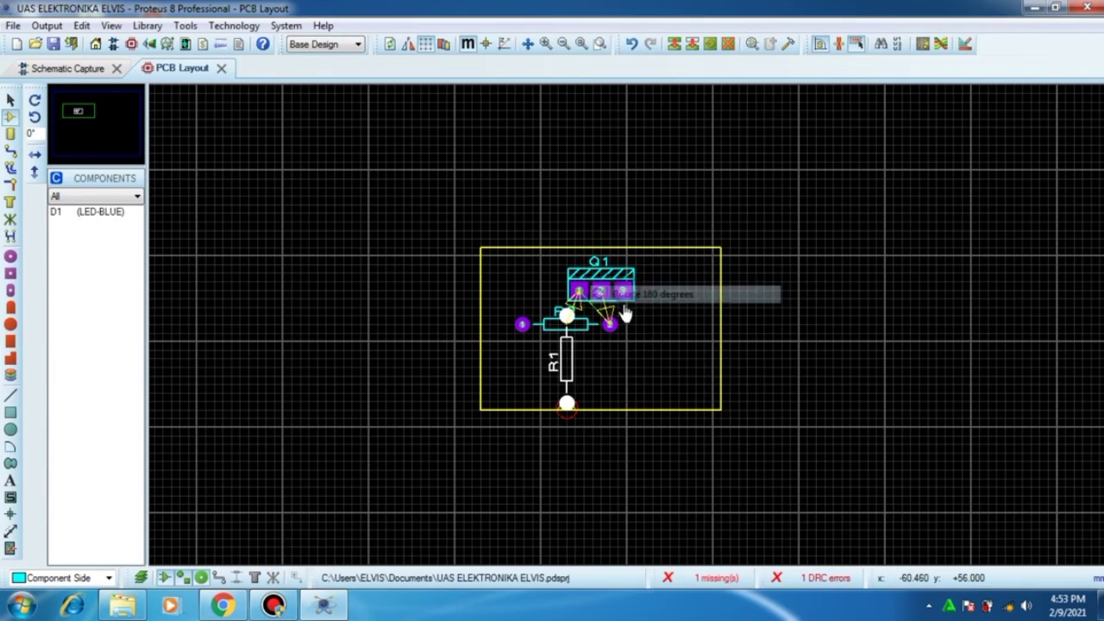
right_click(585, 350)
click(640, 275)
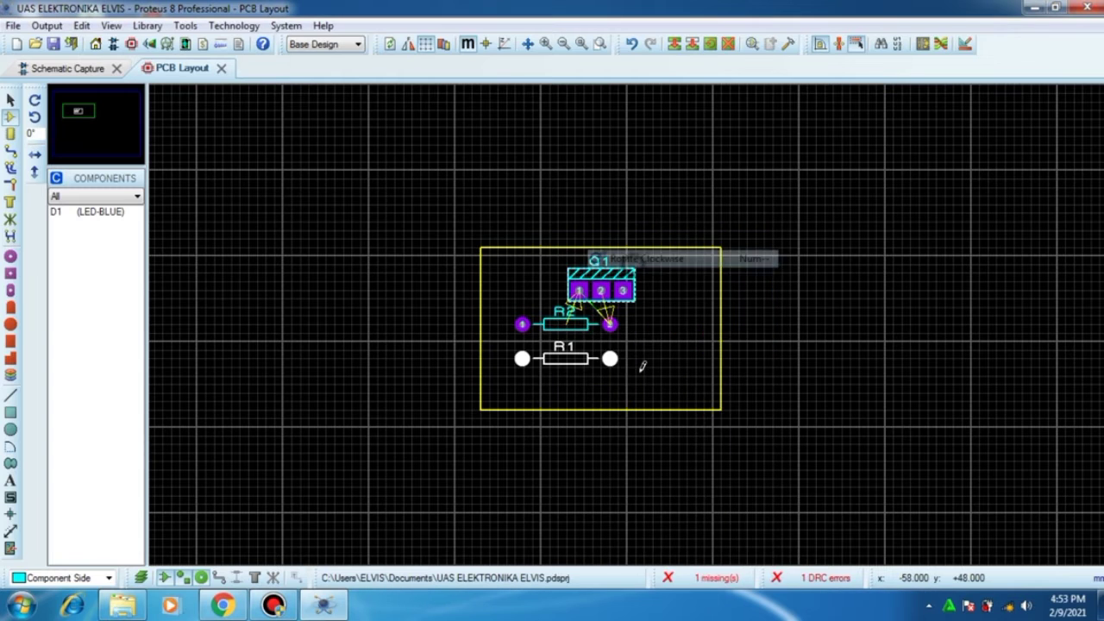
scroll(641, 336, up, 2)
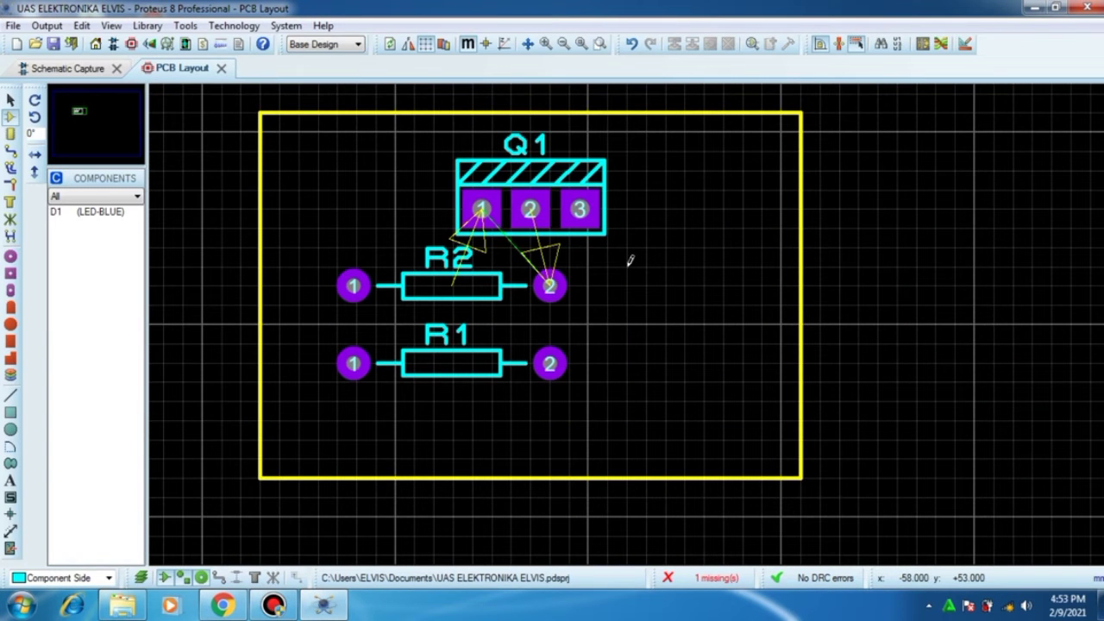
Place LED D1 to the right of the resistors, rotate it 90 degrees anti-clockwise, and move it about 1 mm down
click(90, 213)
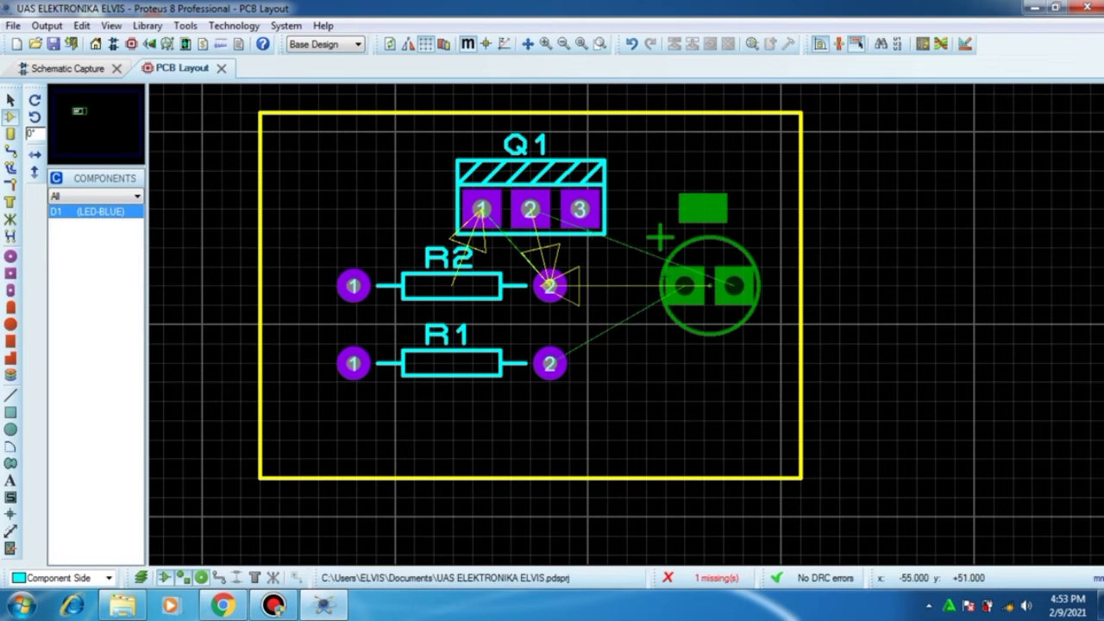
click(690, 331)
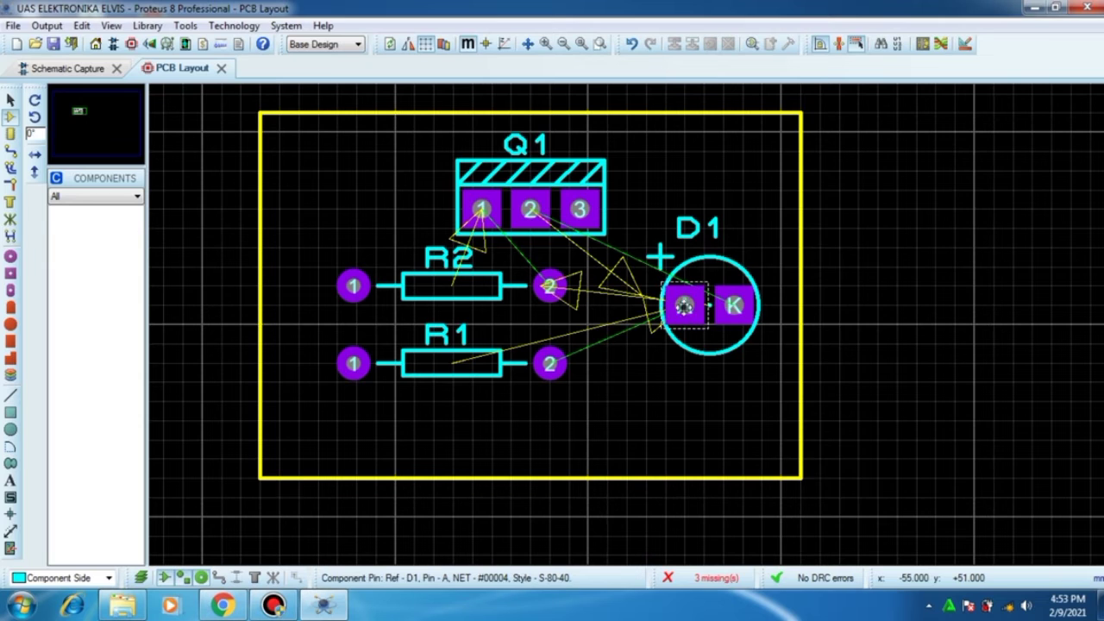
right_click(695, 308)
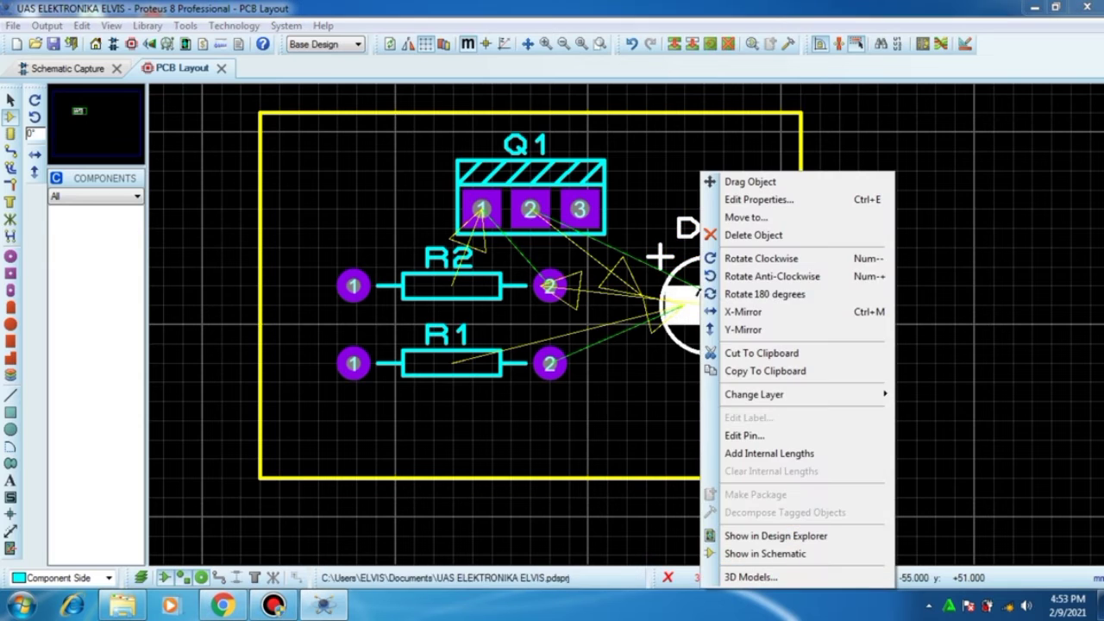
click(728, 276)
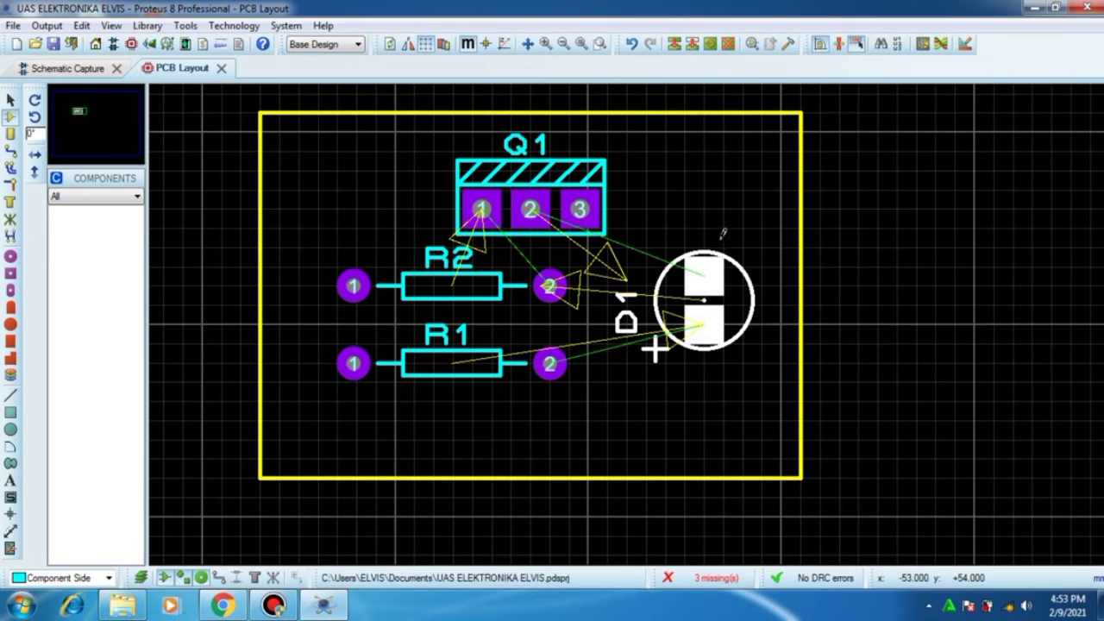
click(706, 325)
drag(706, 326, 714, 276)
click(657, 251)
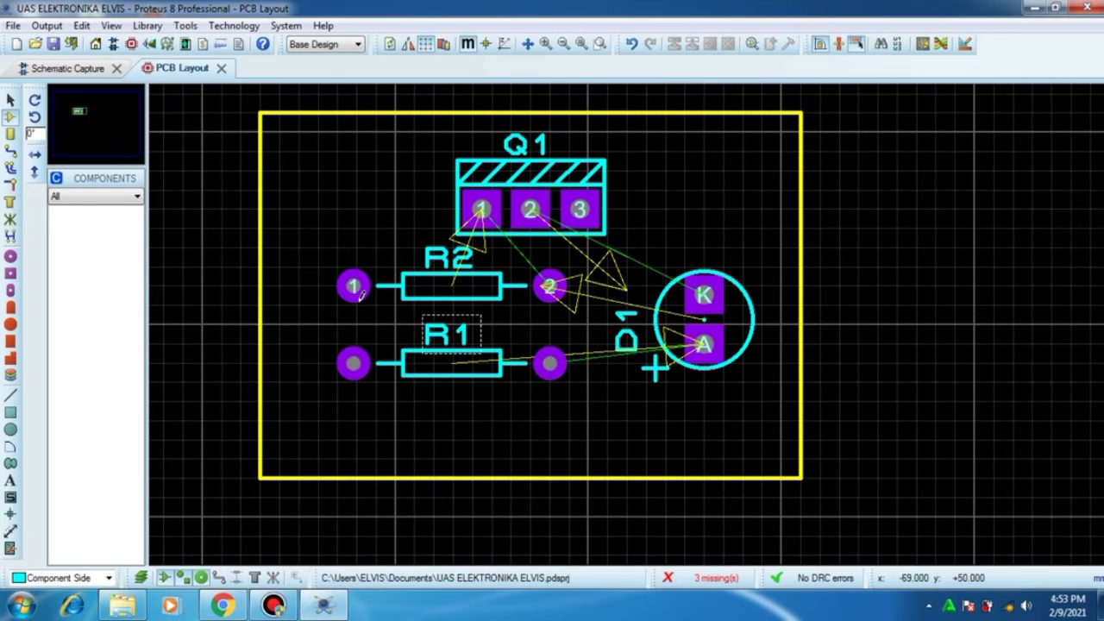
Route a DEFAULT-style trace on Bottom Copper from pin 2 of R2 to pin 1 of Q1
click(12, 152)
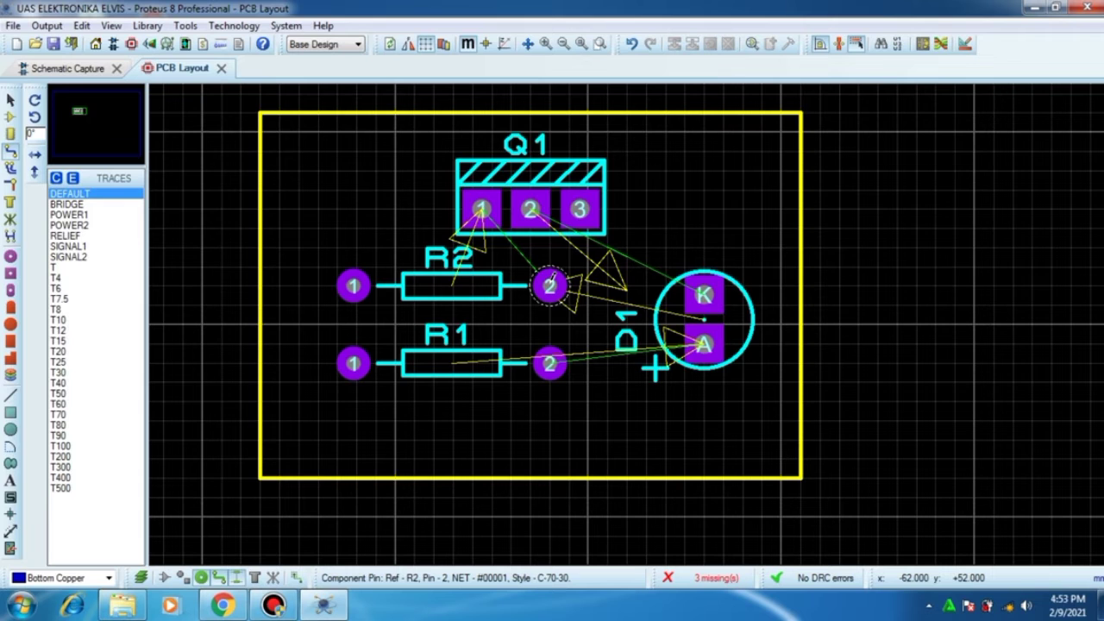
click(550, 284)
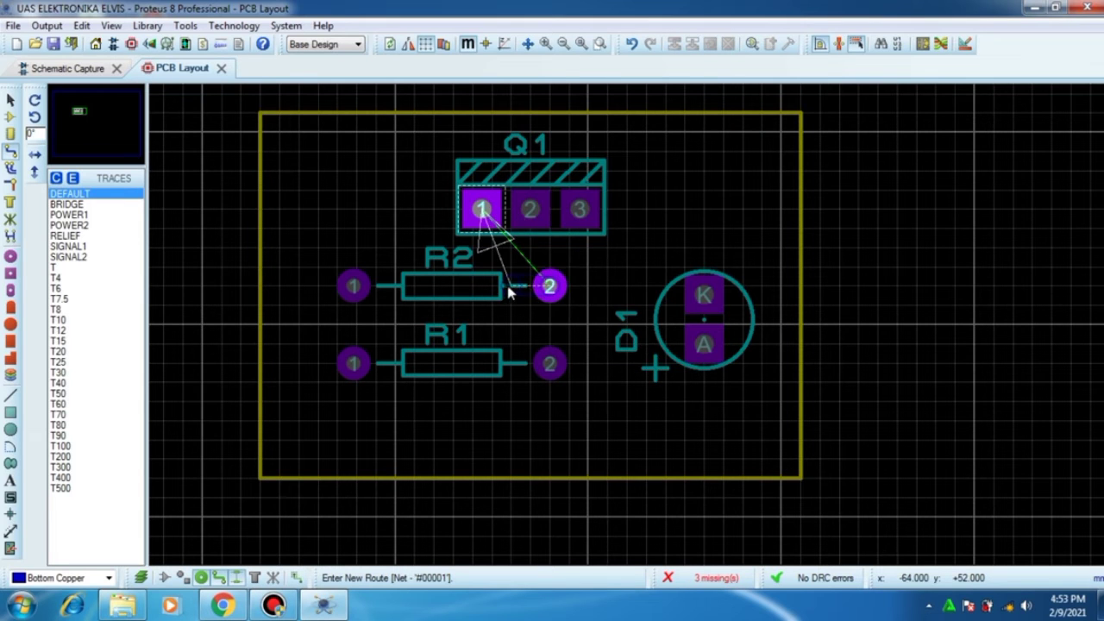
right_click(510, 290)
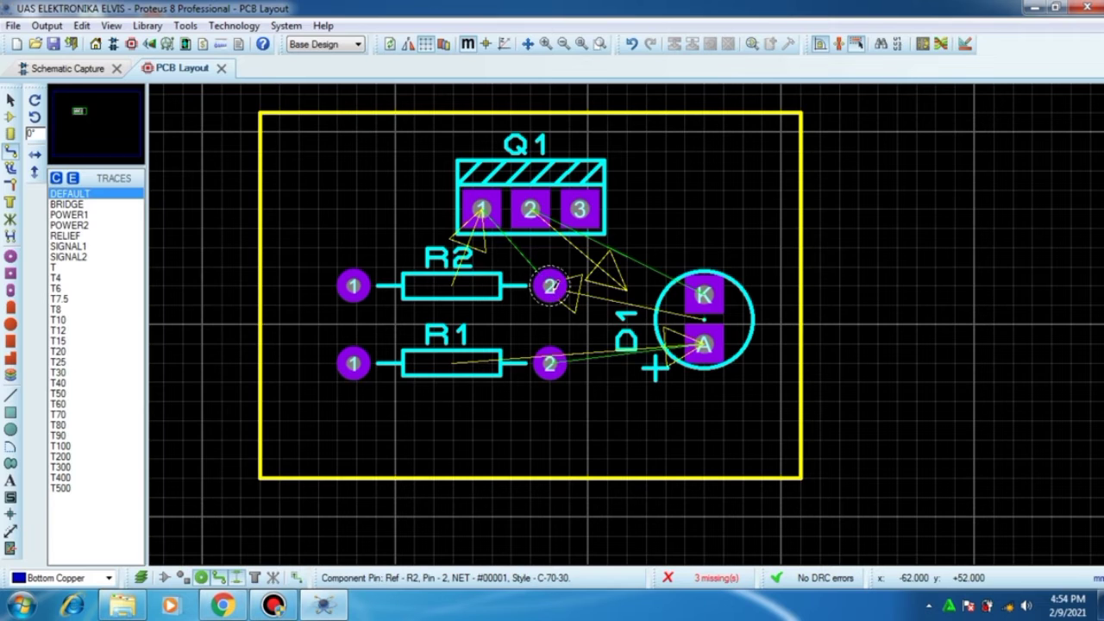
click(549, 285)
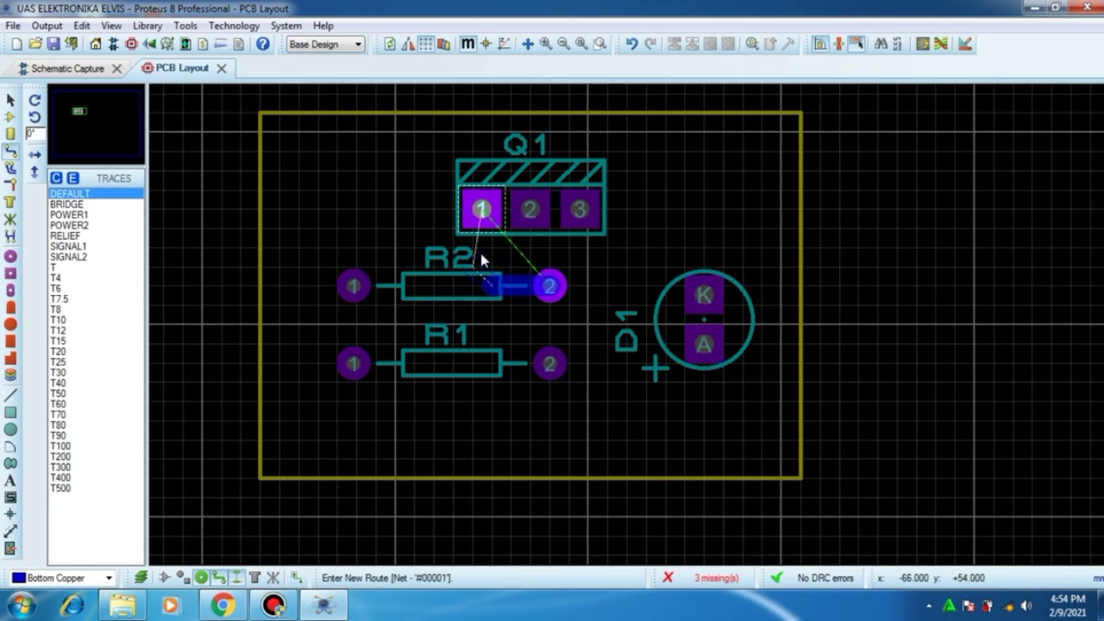
click(481, 209)
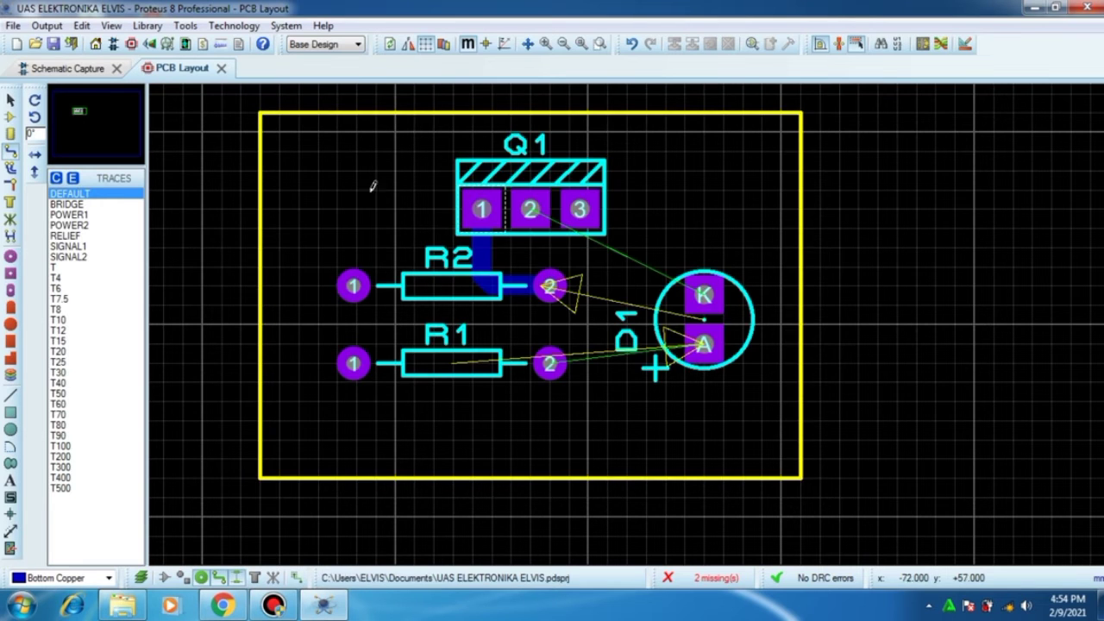
Set the DEFAULT trace style's width to 80th and update the defaults
right_click(80, 195)
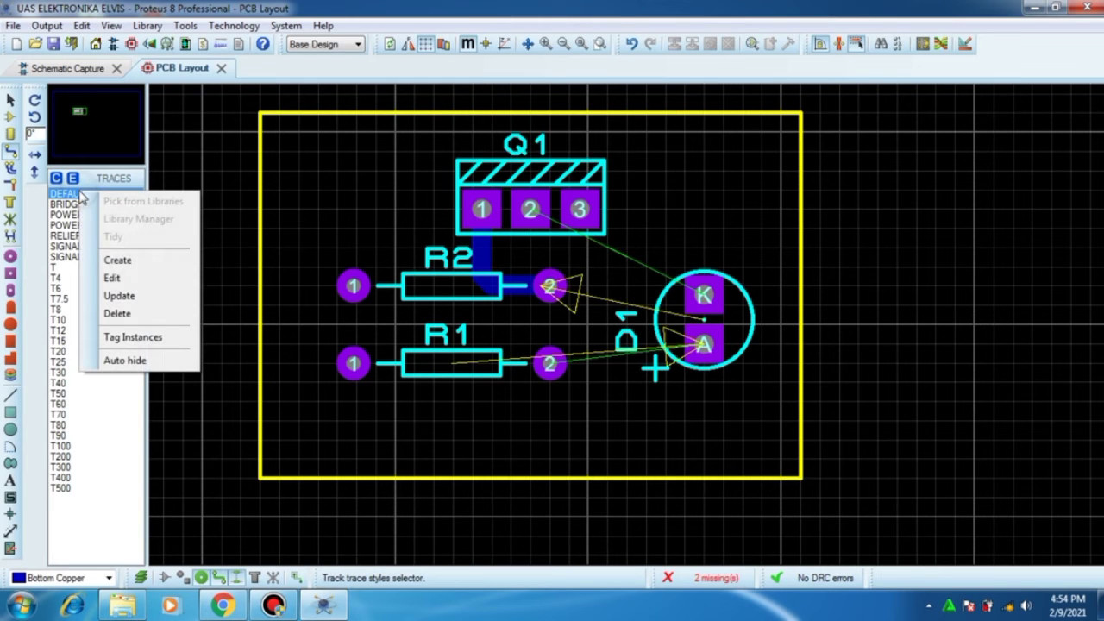
click(112, 278)
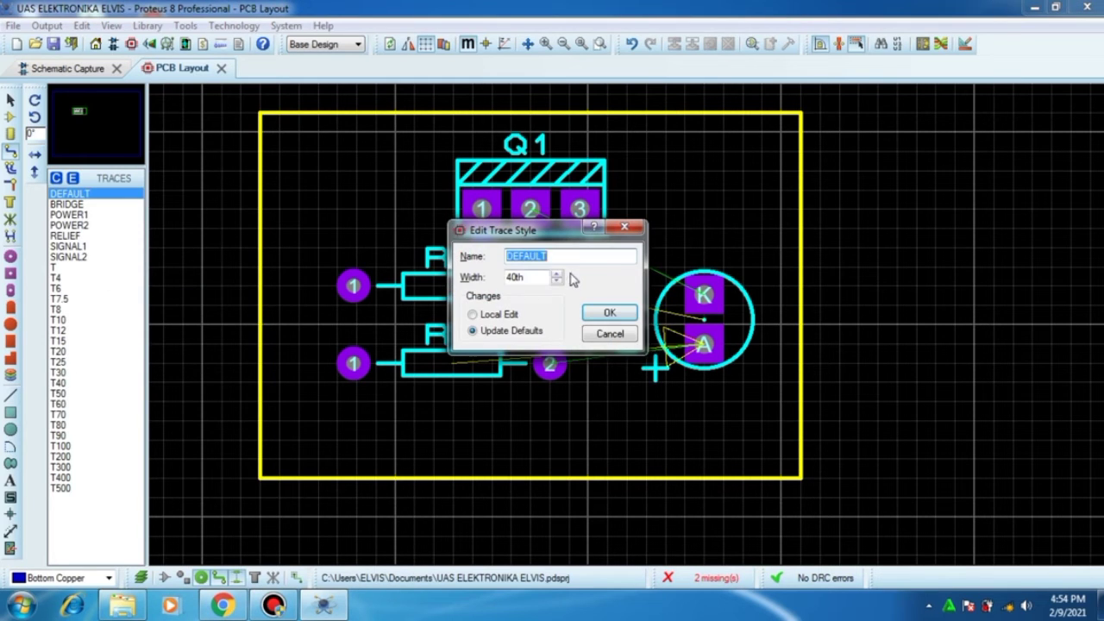
click(560, 273)
click(561, 273)
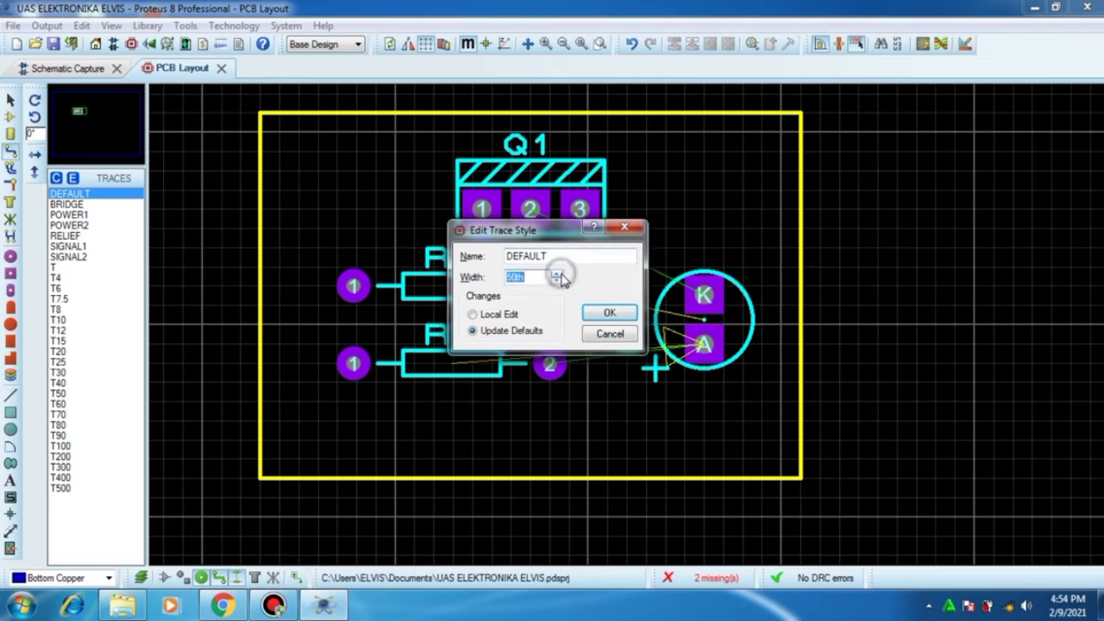
click(561, 273)
click(560, 274)
click(560, 273)
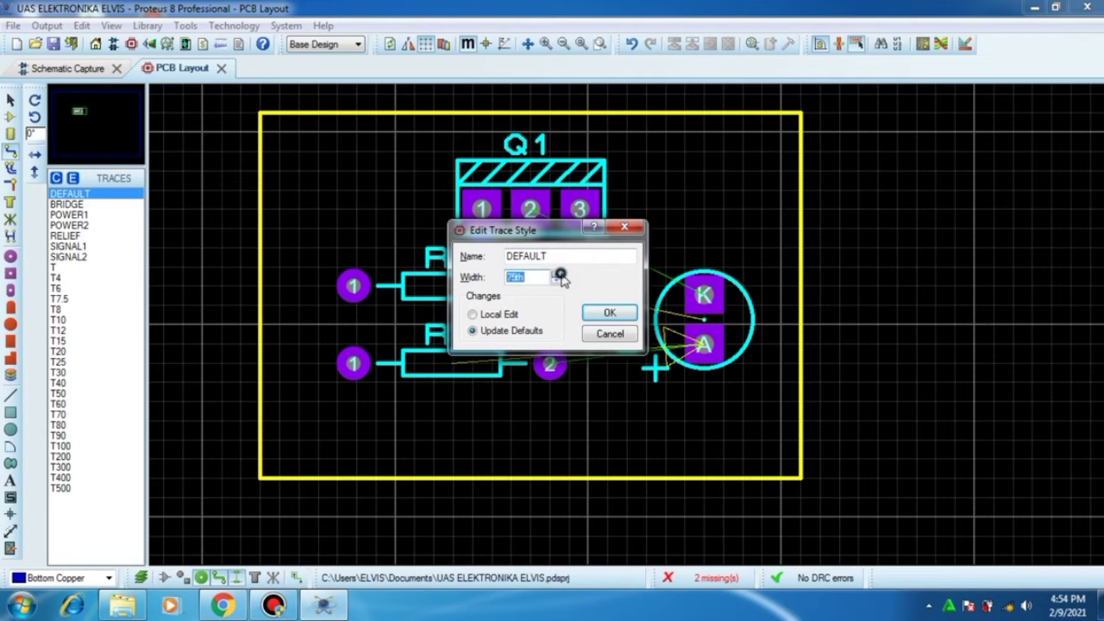
click(609, 312)
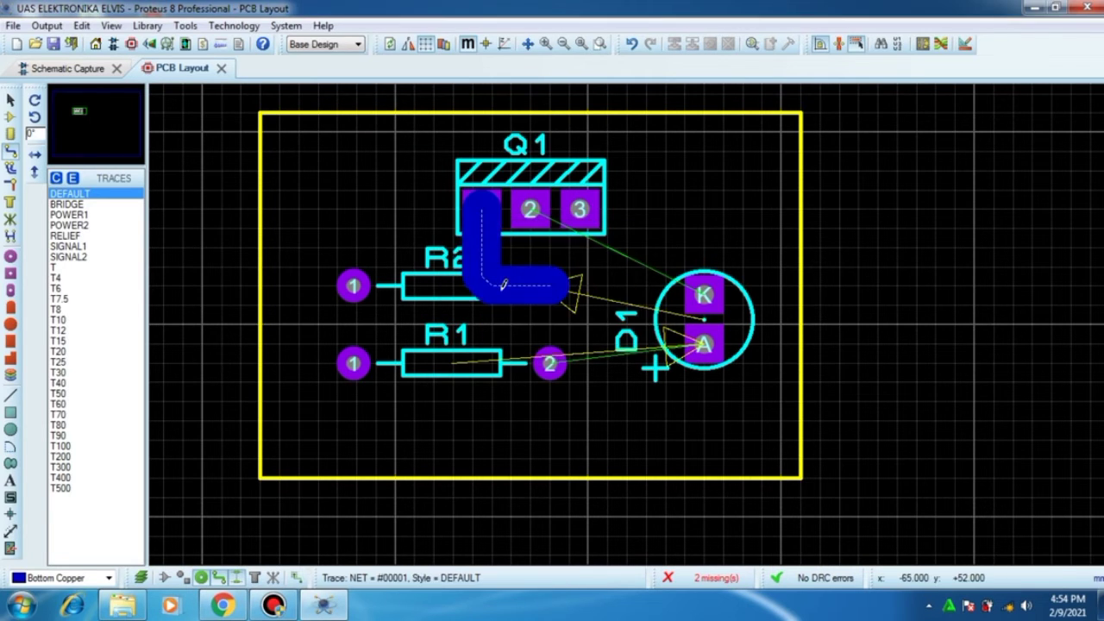
right_click(512, 259)
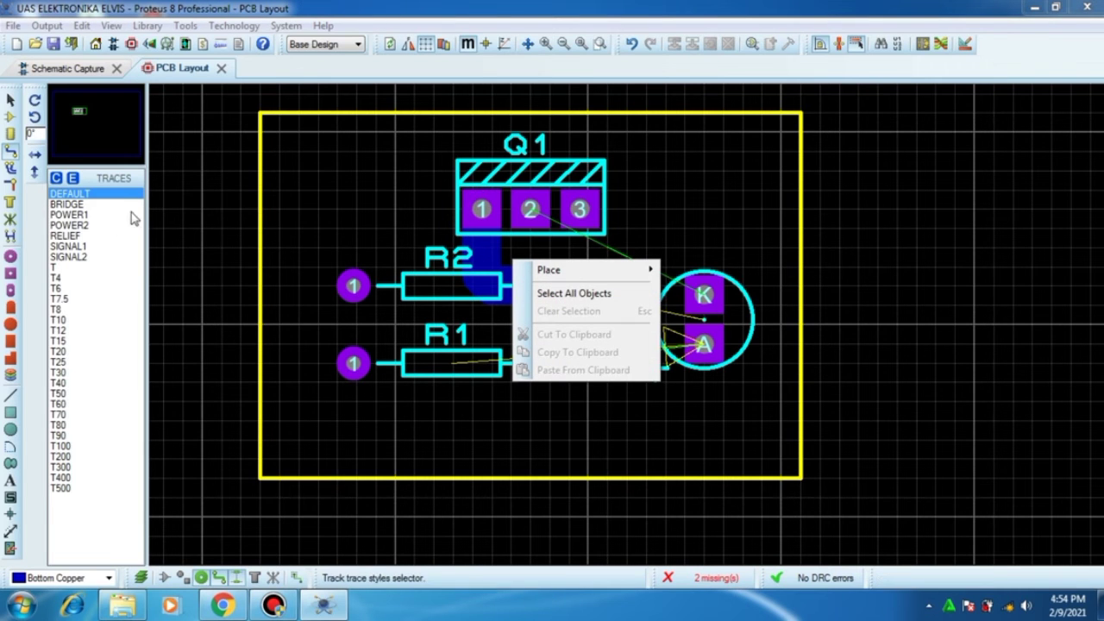
click(493, 268)
right_click(521, 228)
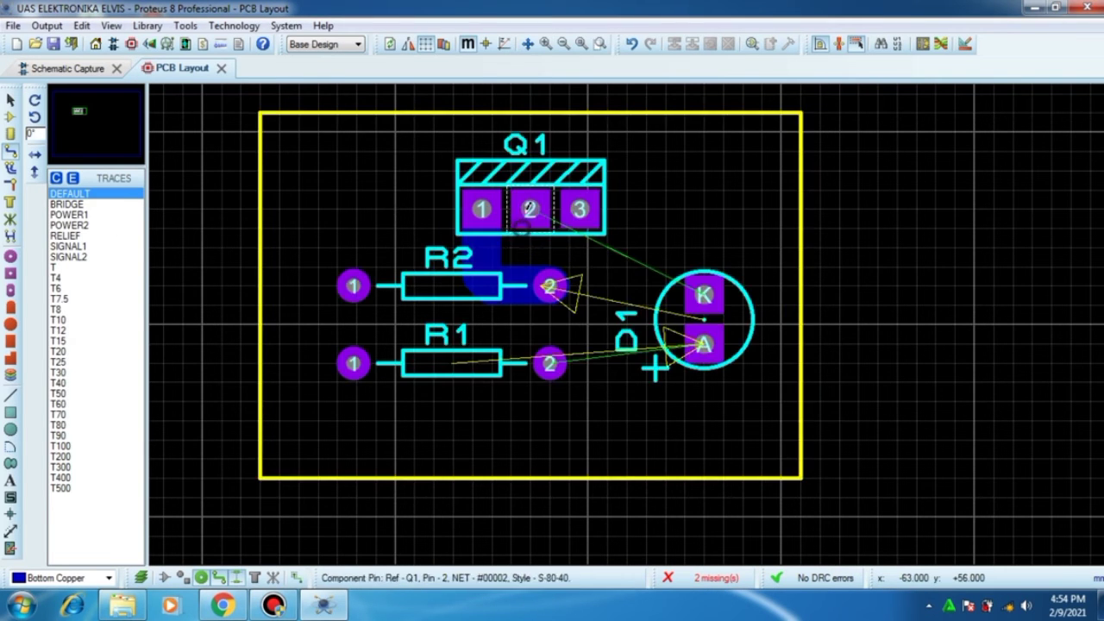
click(521, 226)
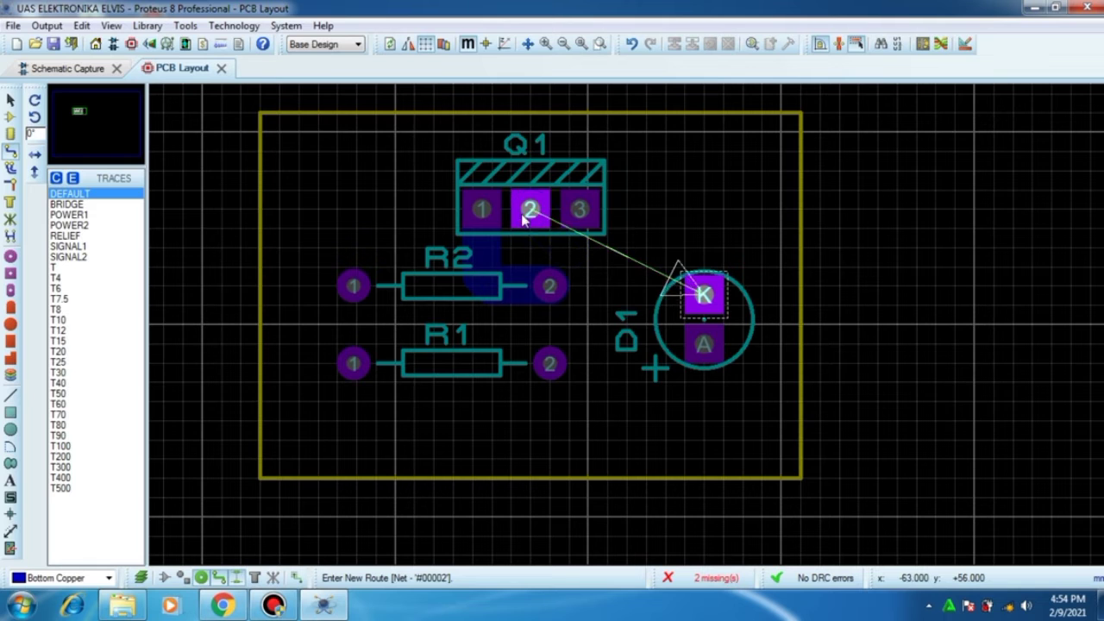
right_click(523, 221)
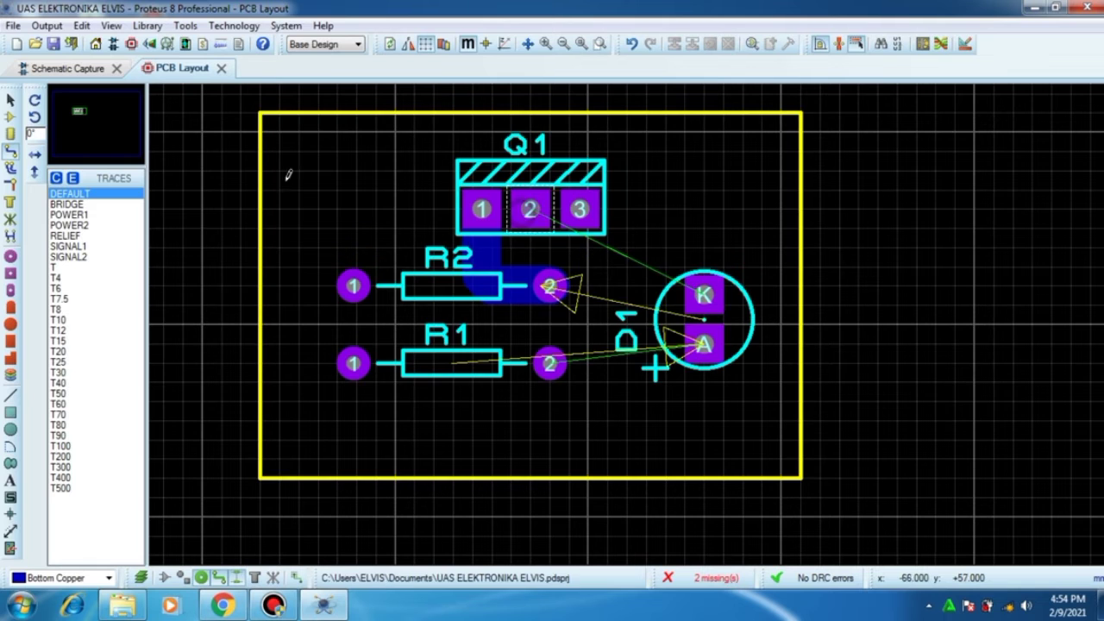
Reduce the DEFAULT trace style's width so the trace between R2 and Q1 is narrower than its pads
right_click(75, 196)
click(148, 287)
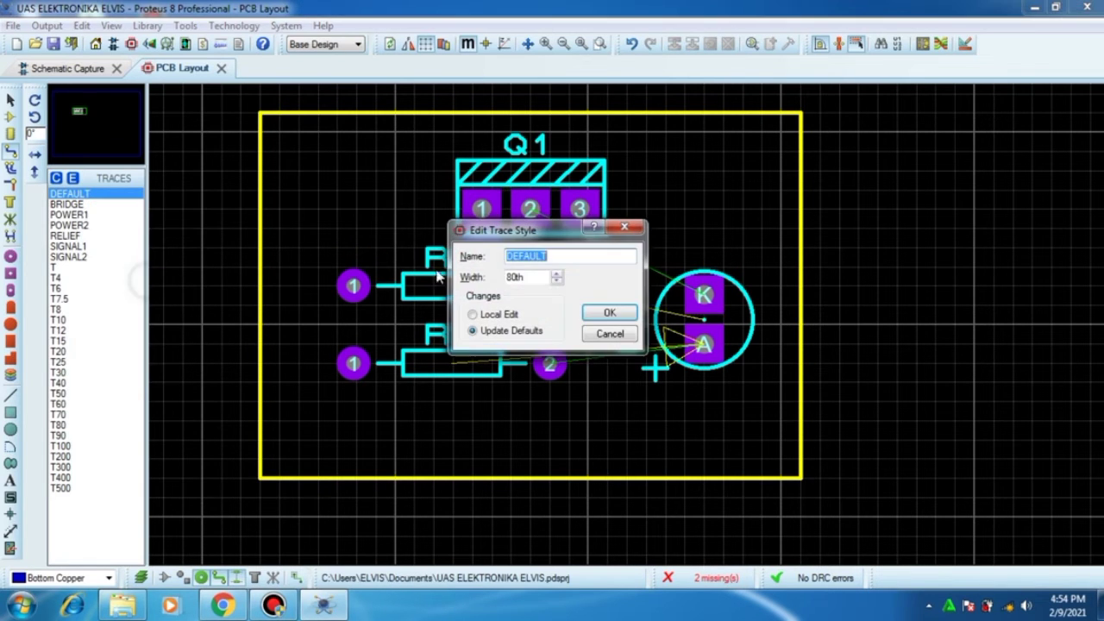
click(556, 281)
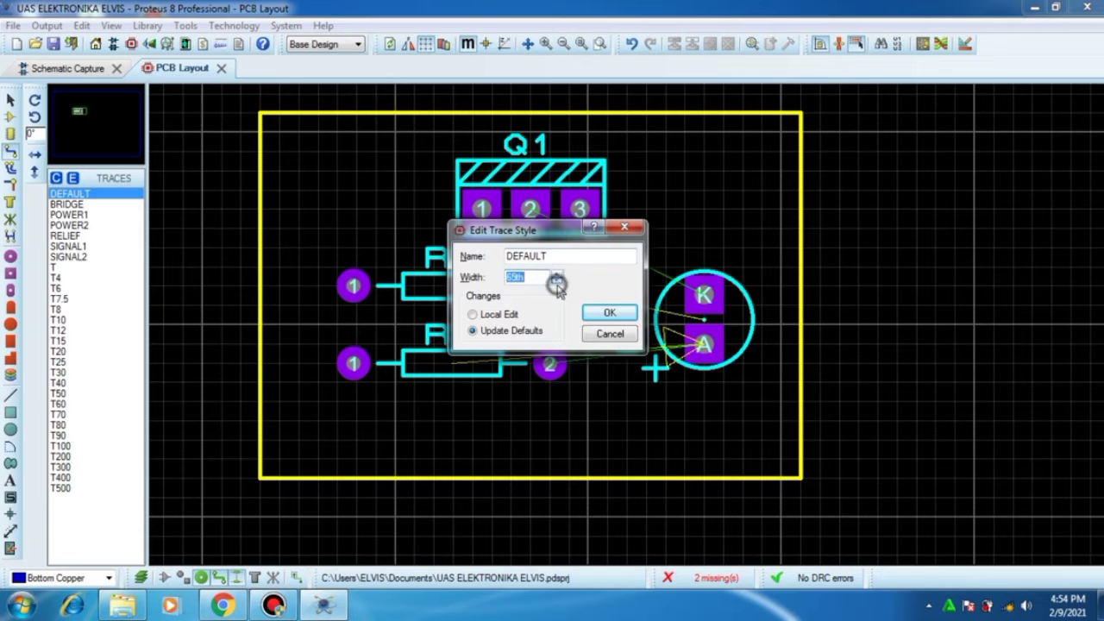
click(556, 282)
click(556, 281)
click(556, 281)
click(613, 319)
click(724, 170)
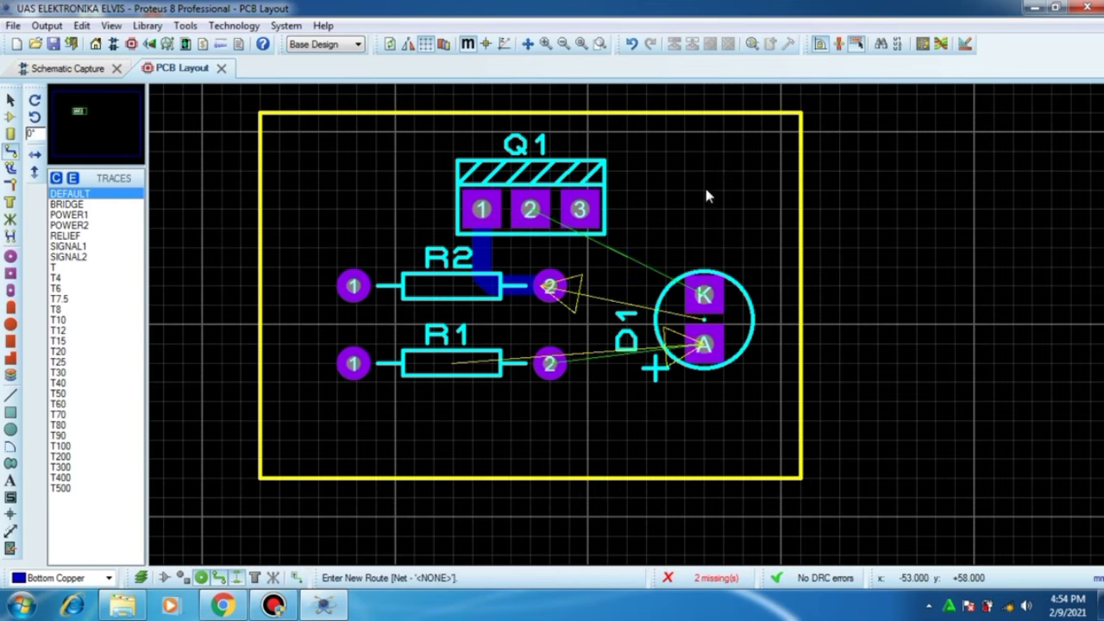
Delete the trace between R2 and Q1 and reroute it from R2 pin 2 to Q1 pin 1 with a diagonal section
right_click(662, 226)
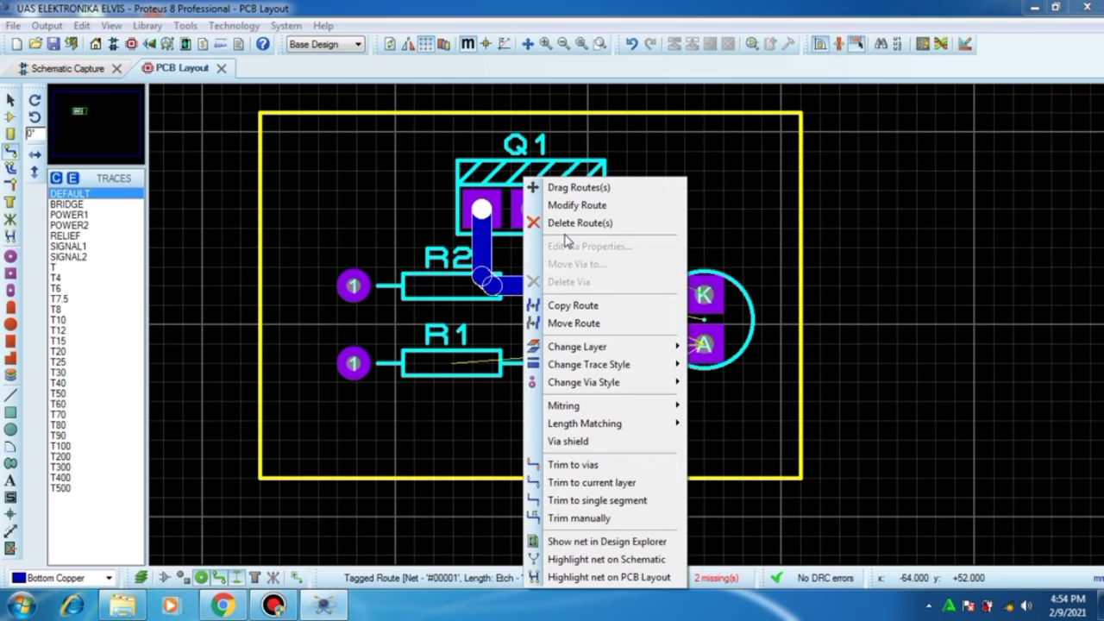
click(576, 222)
click(550, 288)
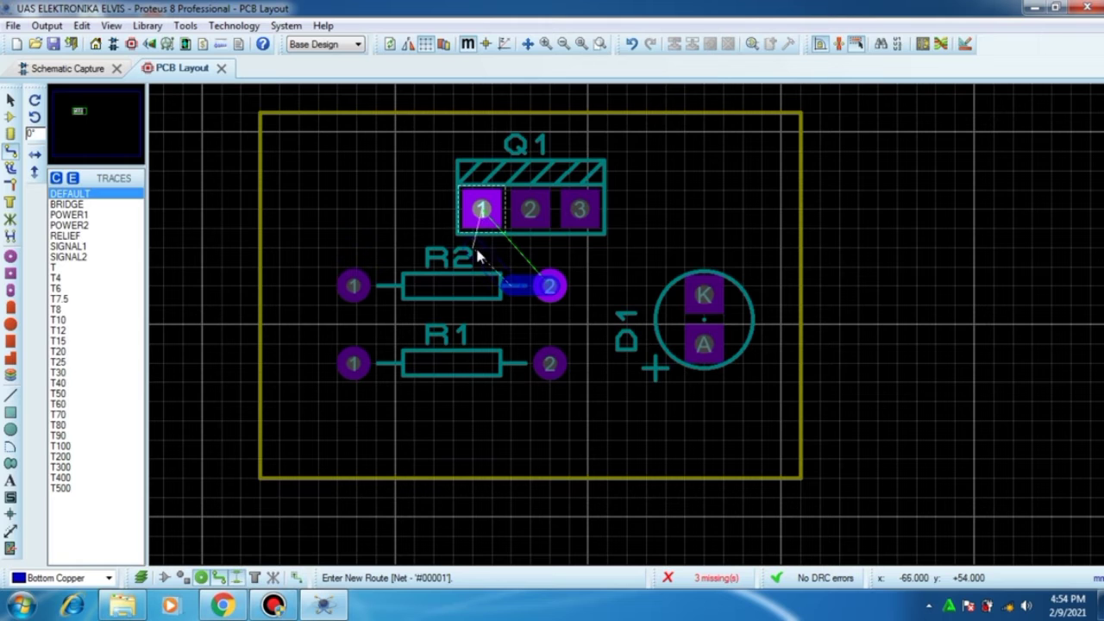
click(481, 209)
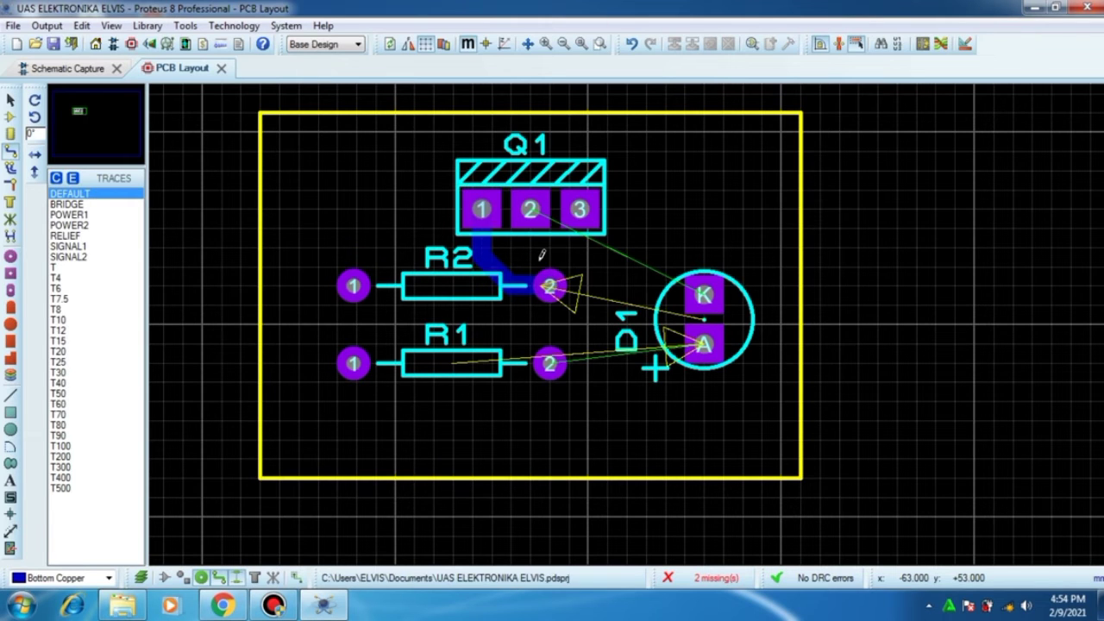
Route a Bottom Copper trace from pin 2 of Q1 down and across to the K pad of D1
click(531, 211)
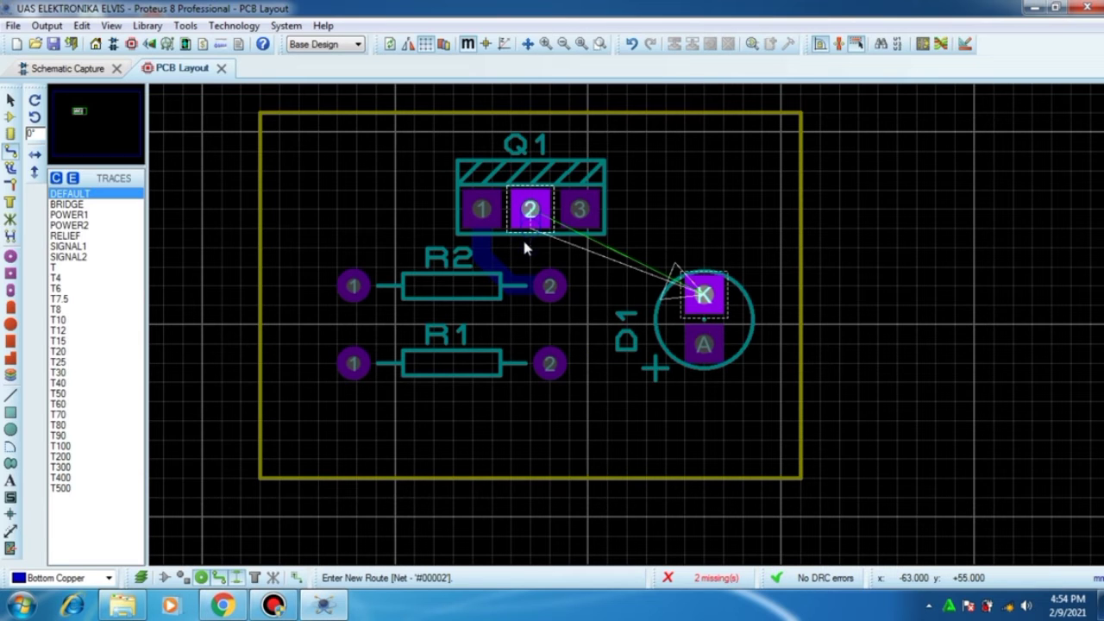
double_click(542, 250)
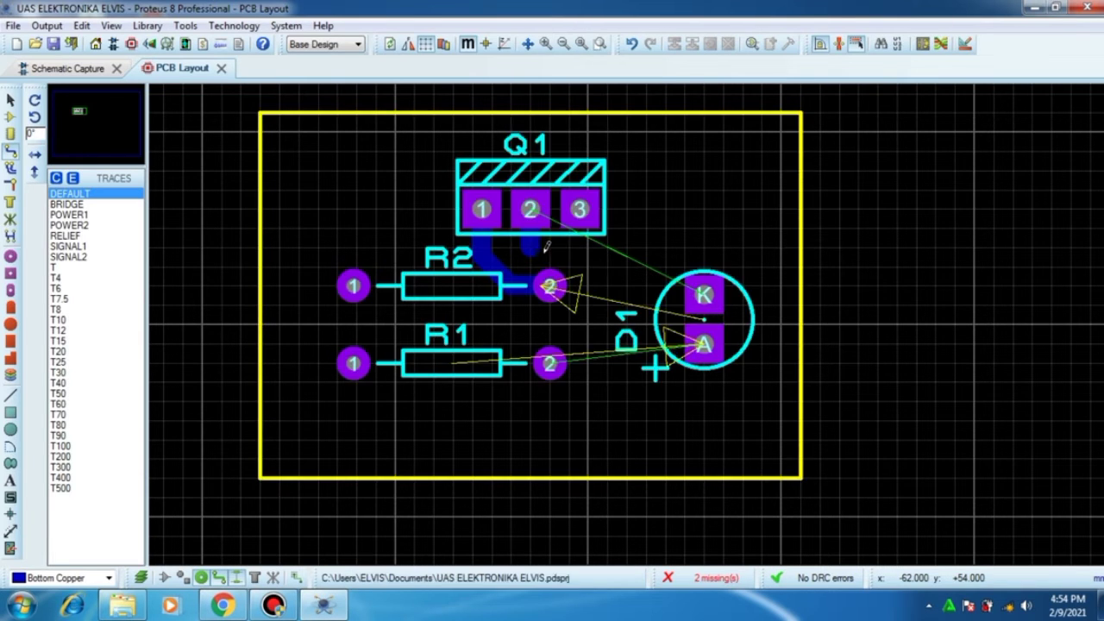
click(539, 248)
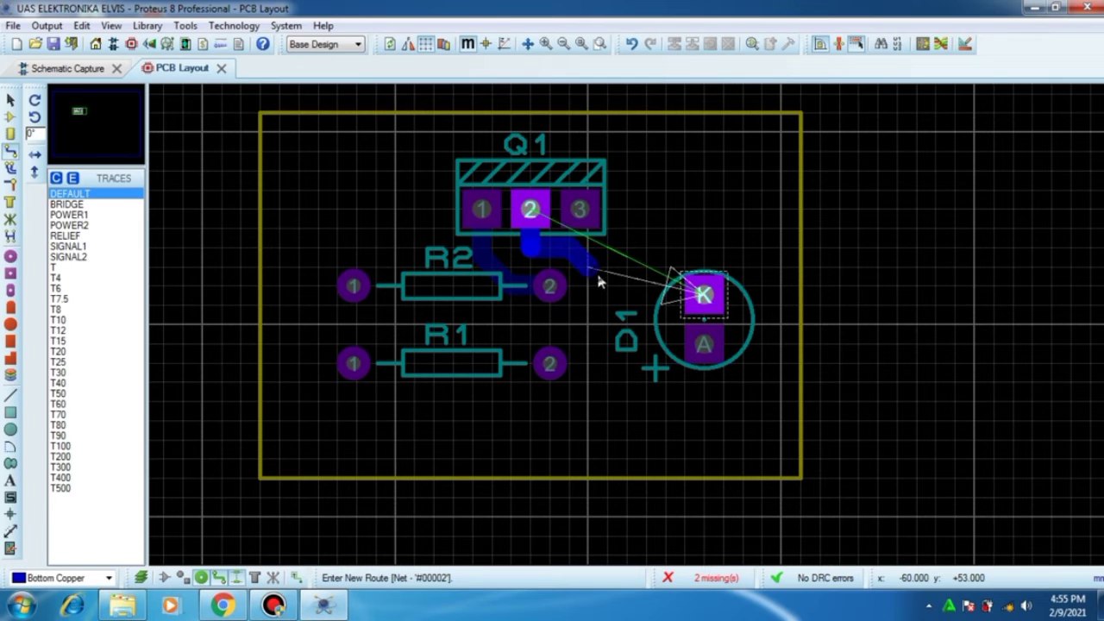
click(690, 297)
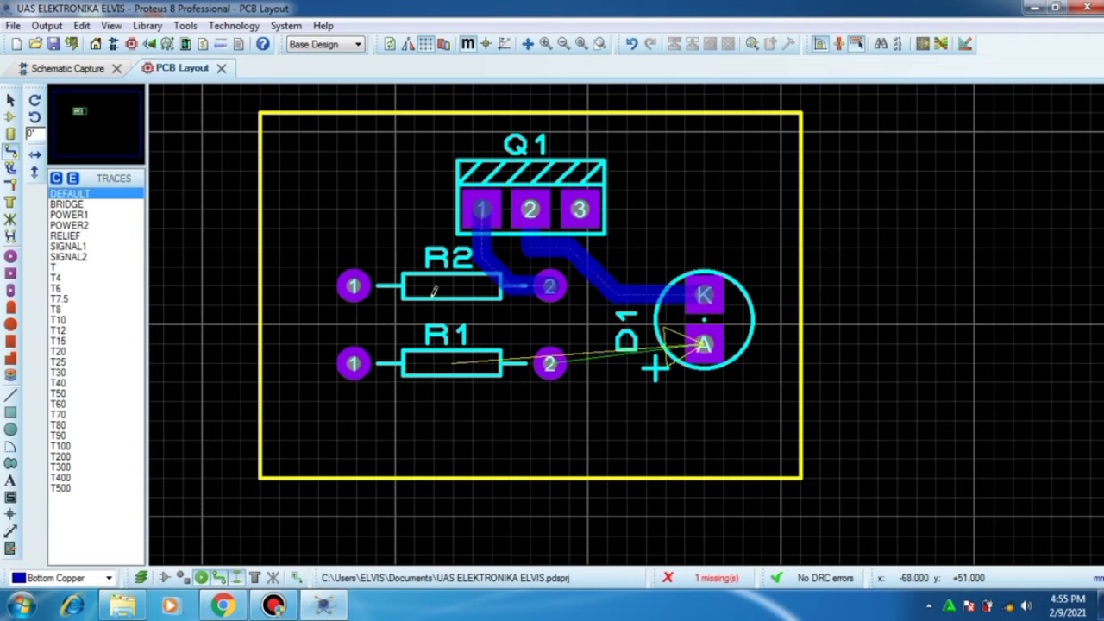
Route a Bottom Copper trace from pin 2 of R1 to the A pad of D1
click(550, 364)
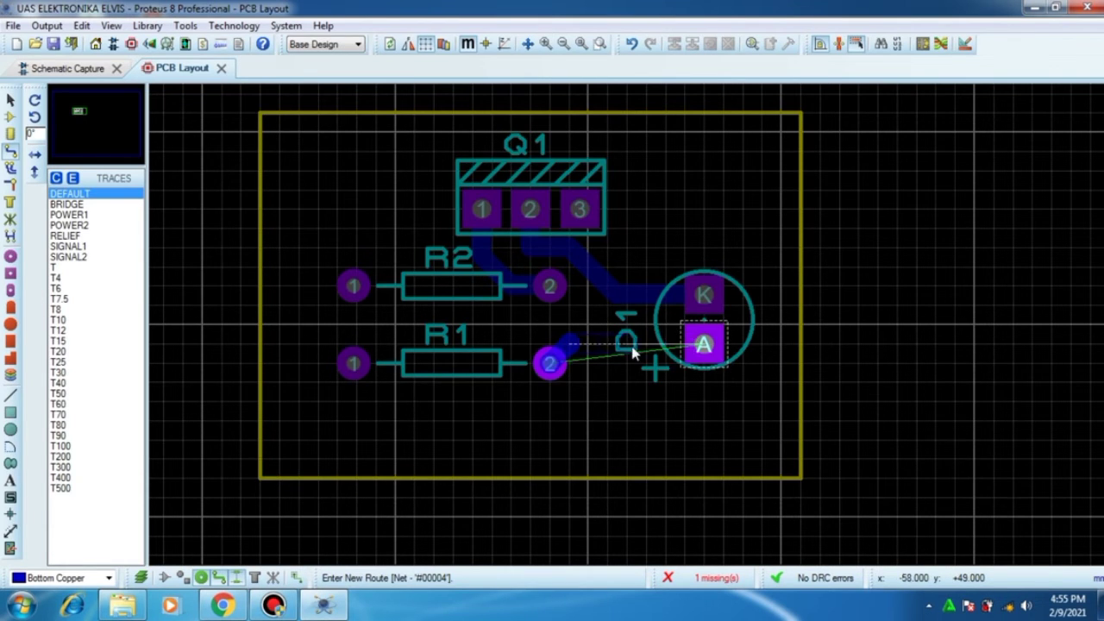
click(704, 345)
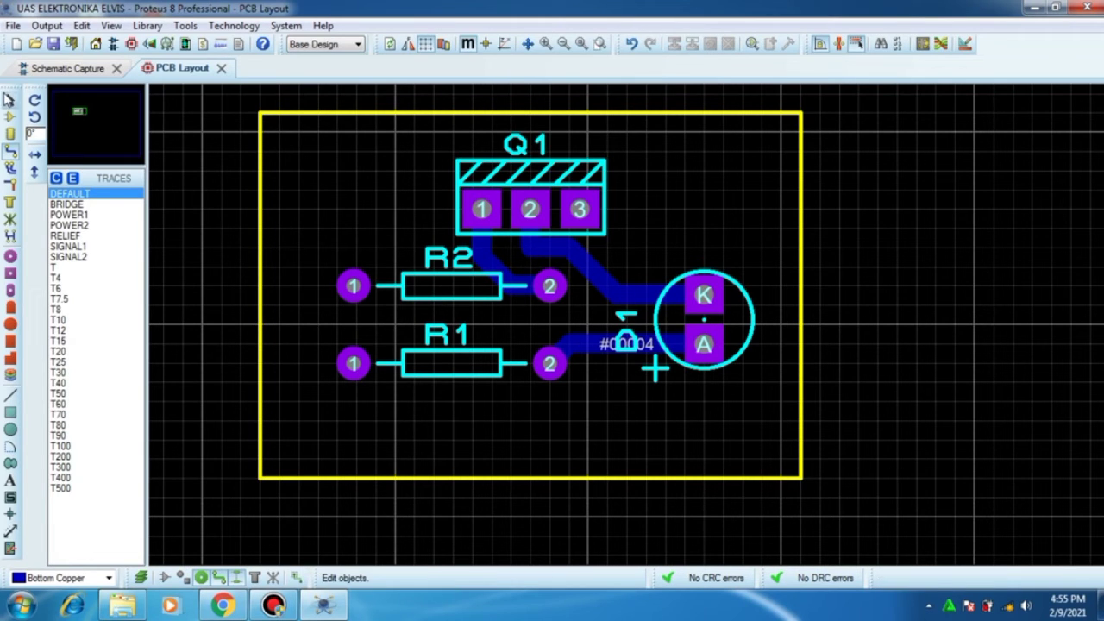
Place three C-80-30 round through-hole pads in a column left of the resistors, level with R2, R1 and Q1's pins
click(11, 188)
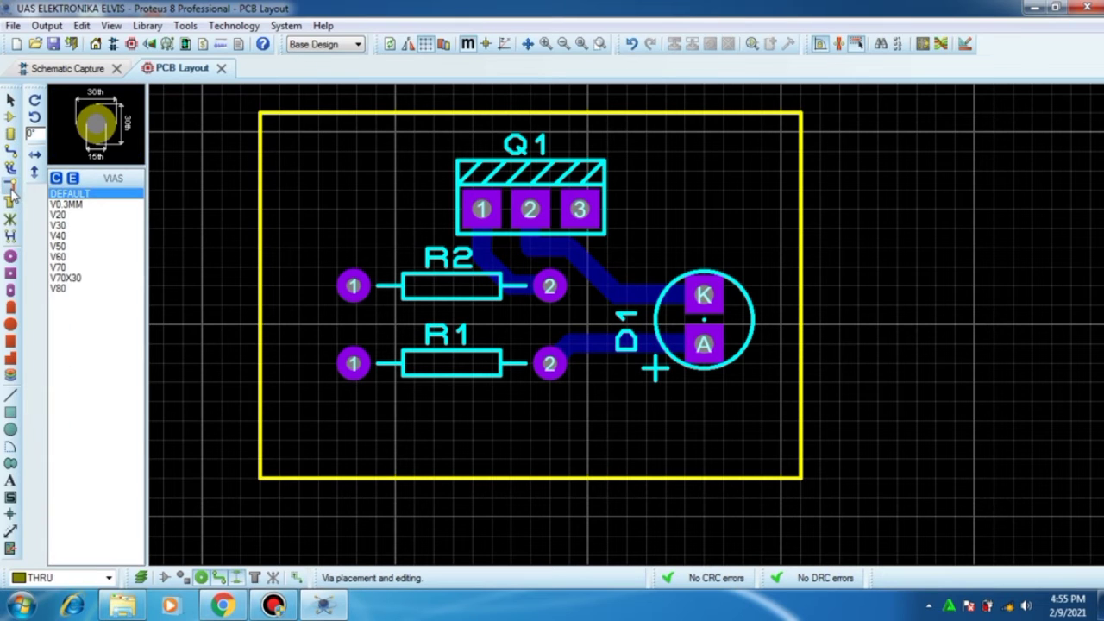
click(11, 257)
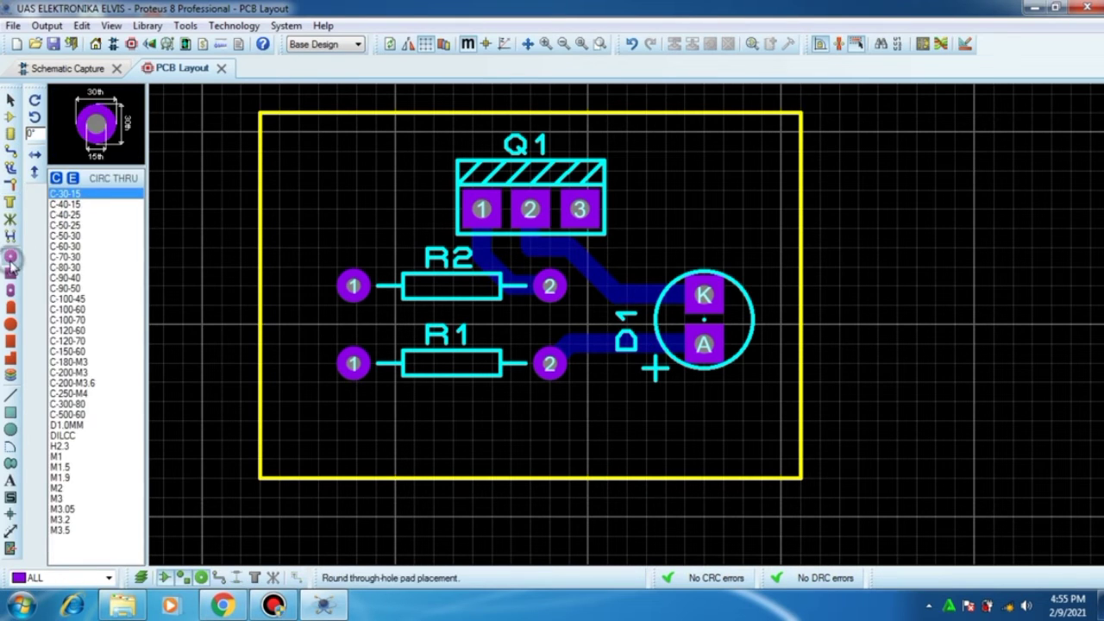
click(72, 306)
click(74, 319)
click(79, 299)
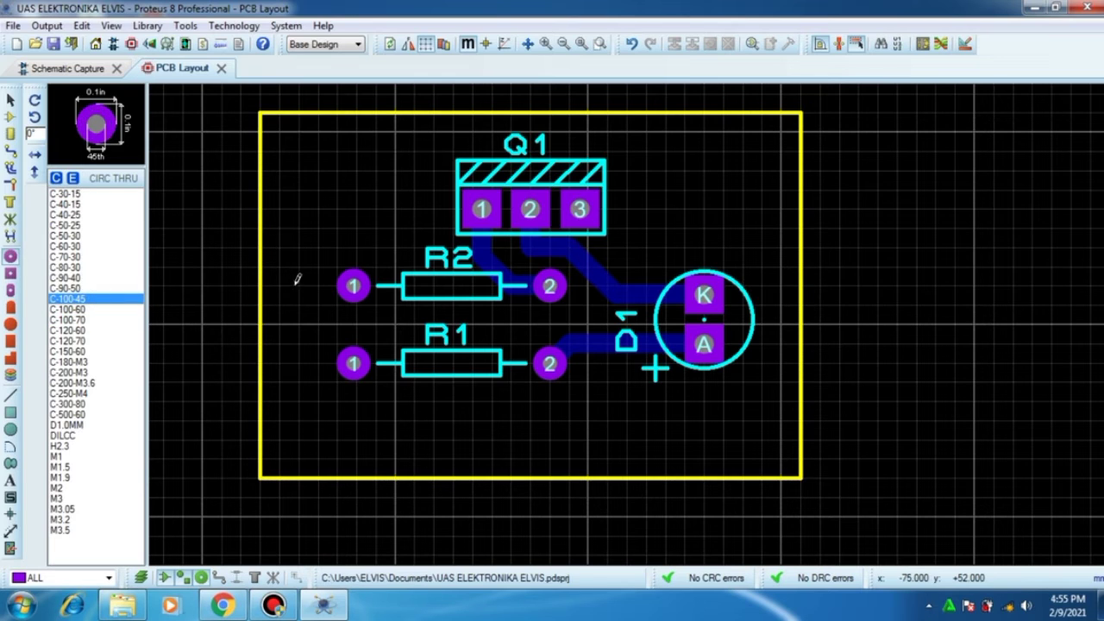
click(76, 310)
click(76, 298)
click(75, 287)
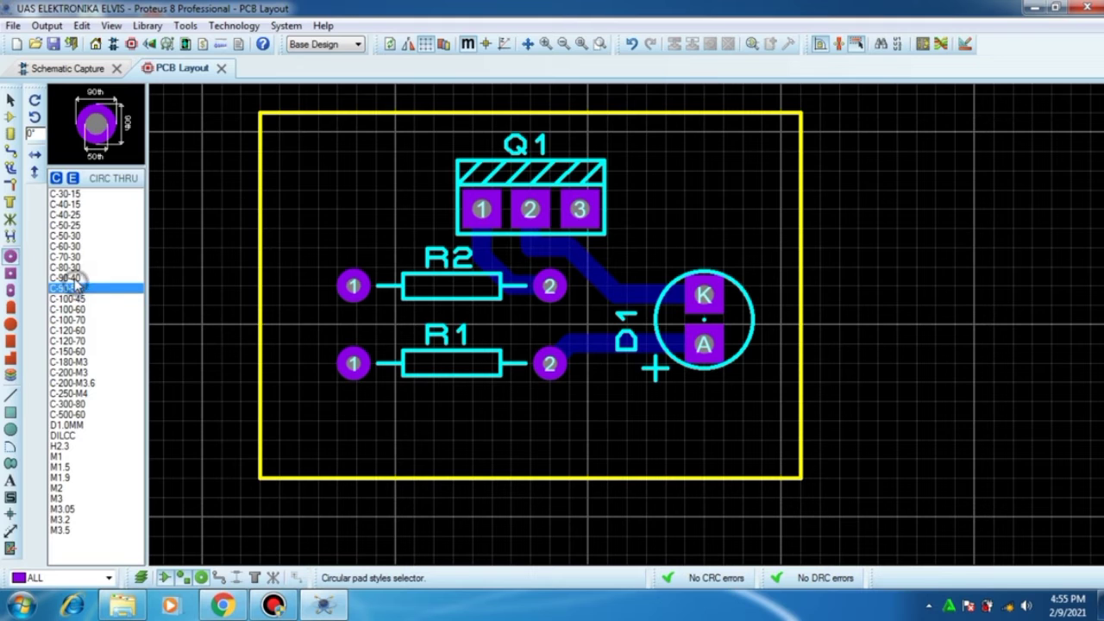
click(75, 279)
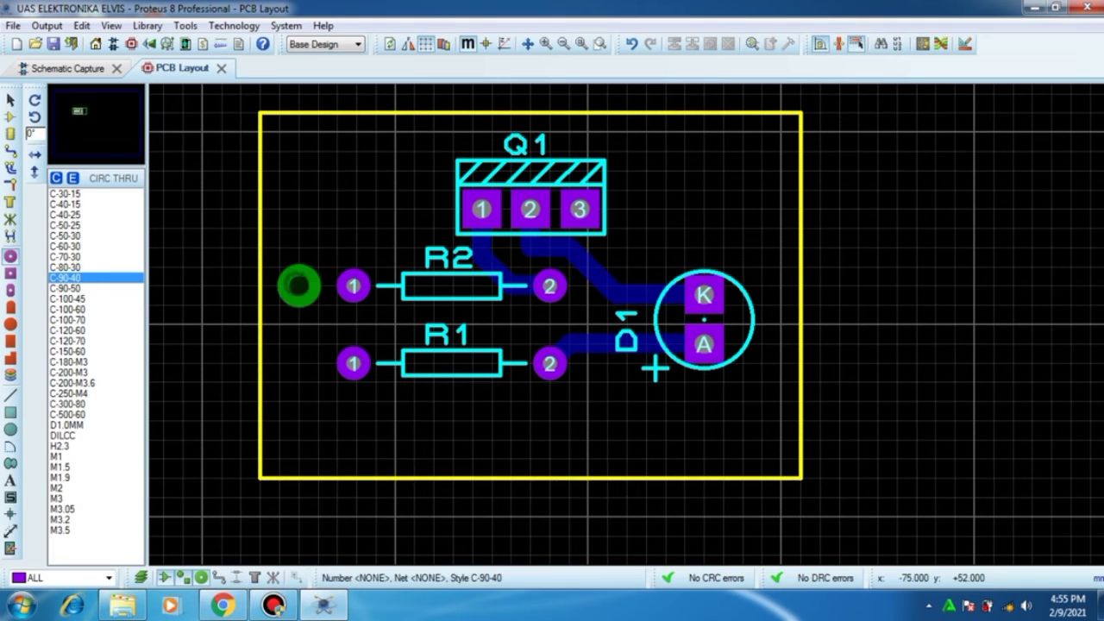
click(113, 267)
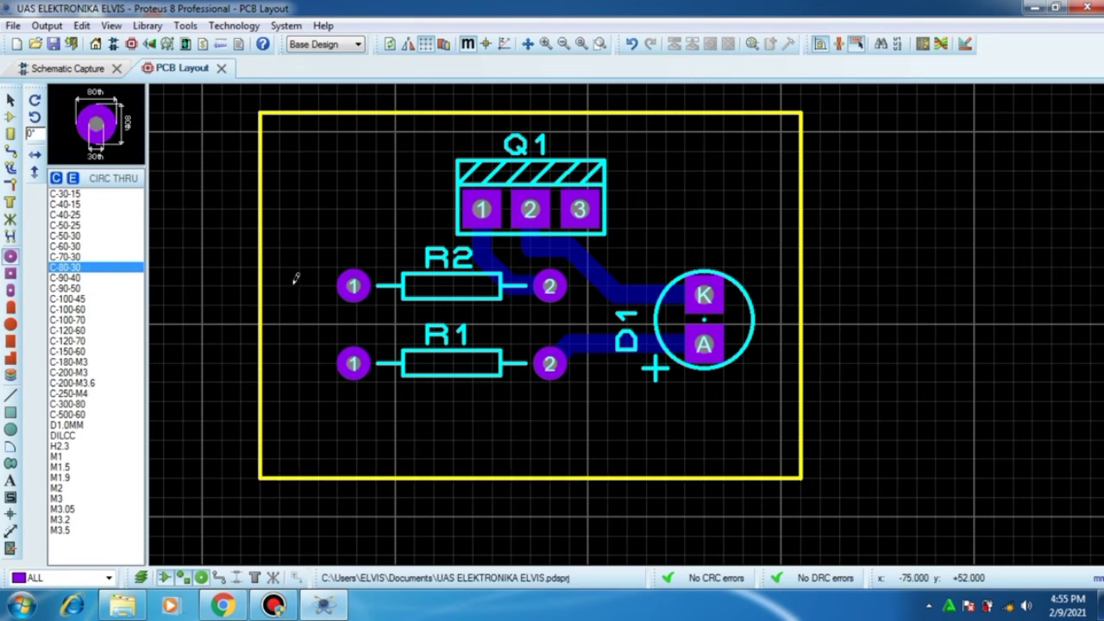
click(299, 286)
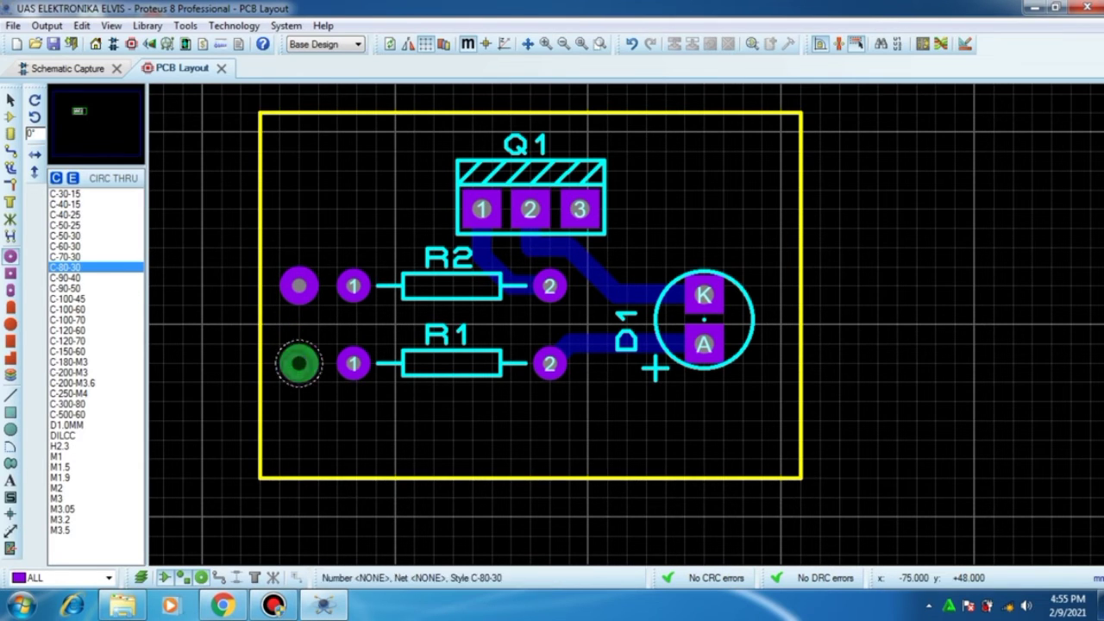
click(298, 363)
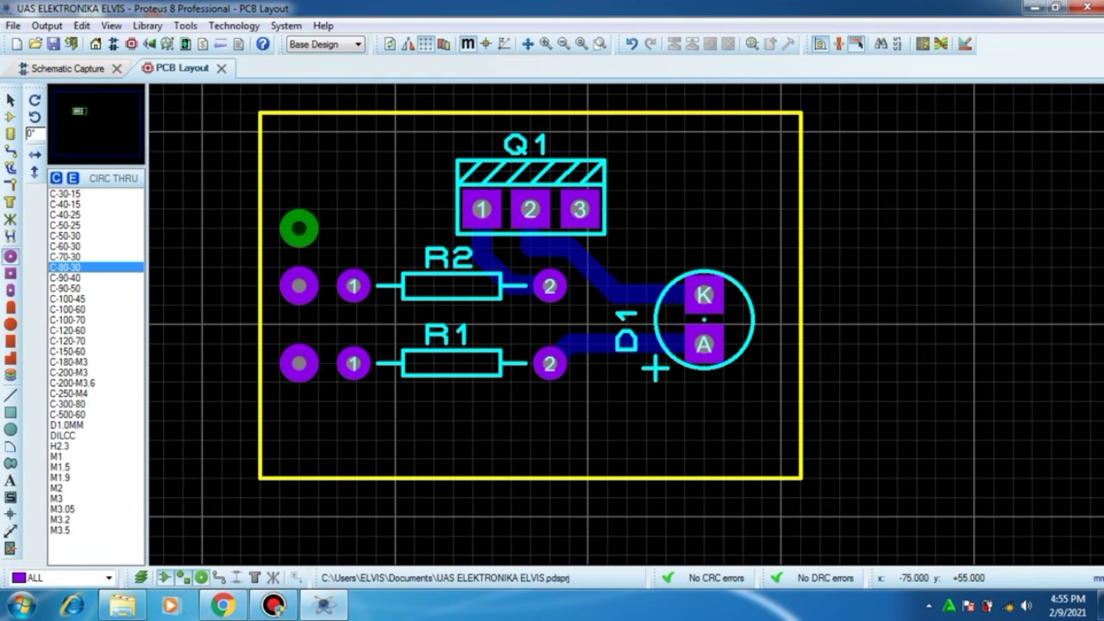
click(299, 209)
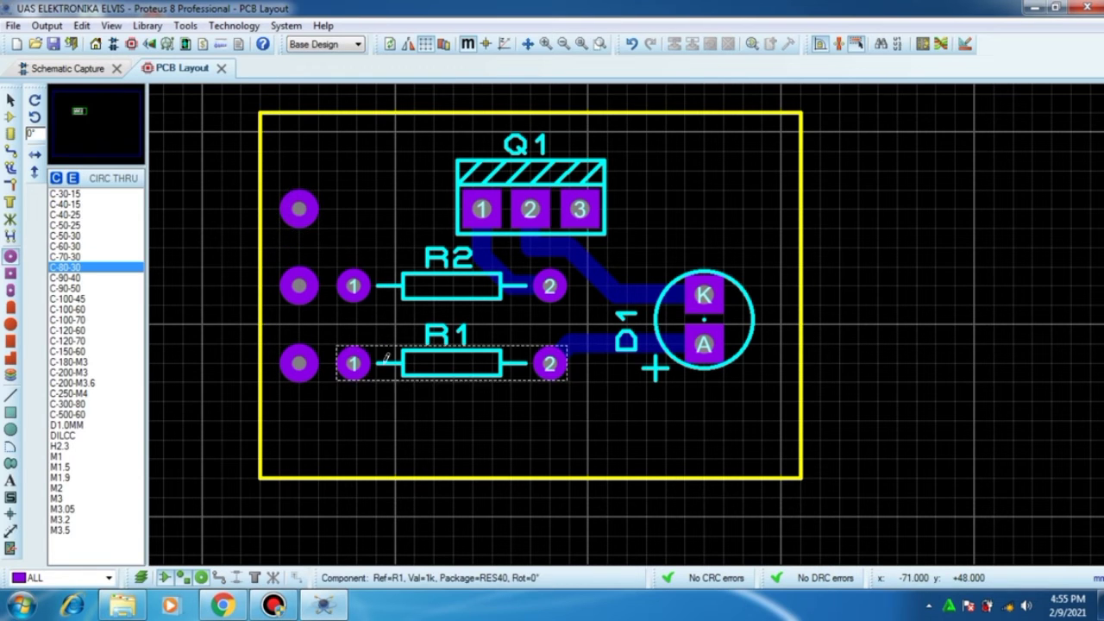
Enlarge the board edge on its left, right and lower sides to about 31 mm wide and 20 mm high
scroll(526, 323, down, 2)
scroll(526, 322, up, 2)
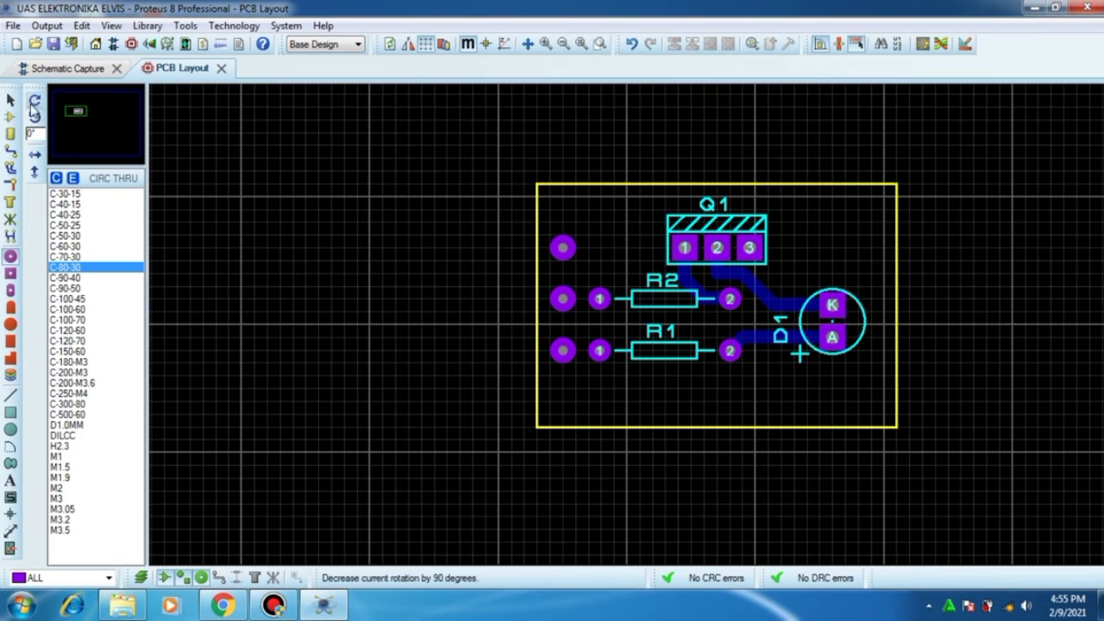
click(7, 98)
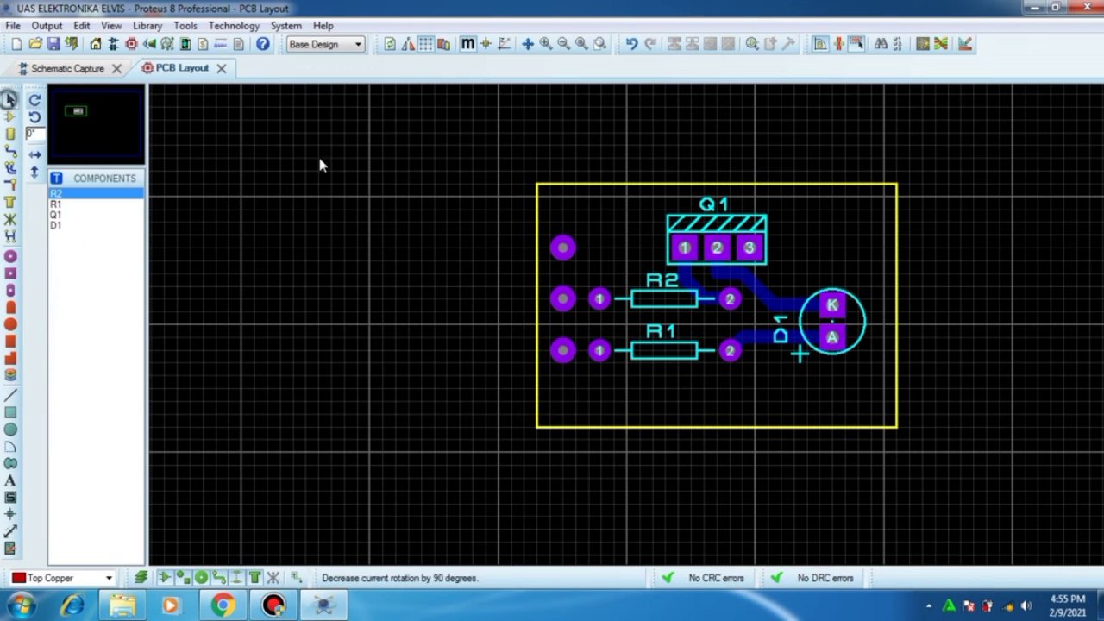
click(535, 183)
drag(536, 183, 523, 183)
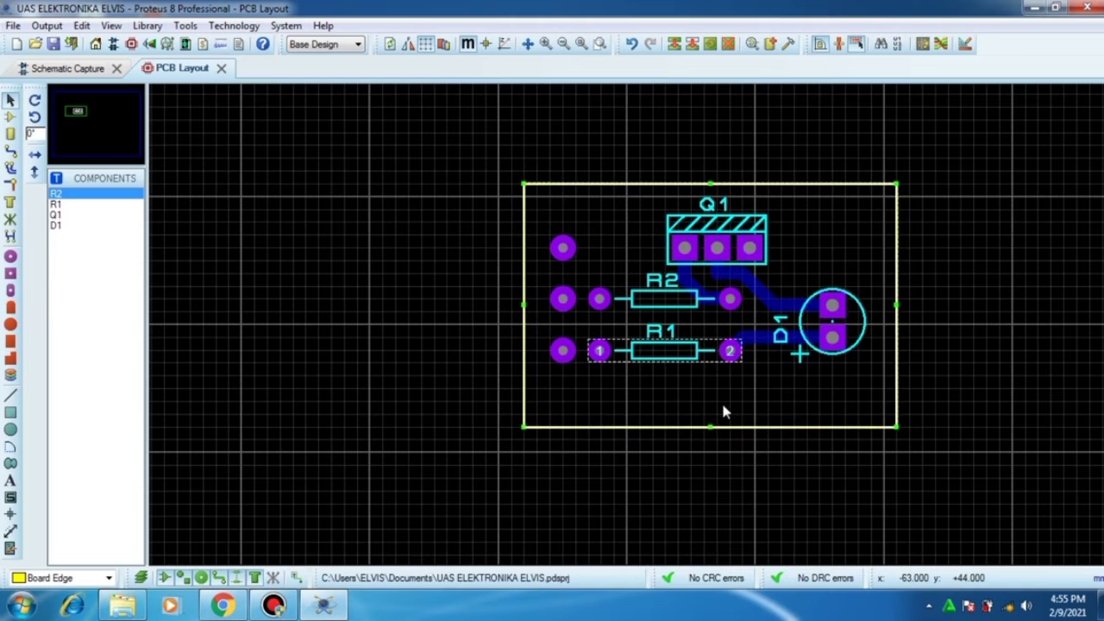
scroll(648, 379, down, 2)
scroll(638, 349, up, 2)
scroll(662, 300, down, 1)
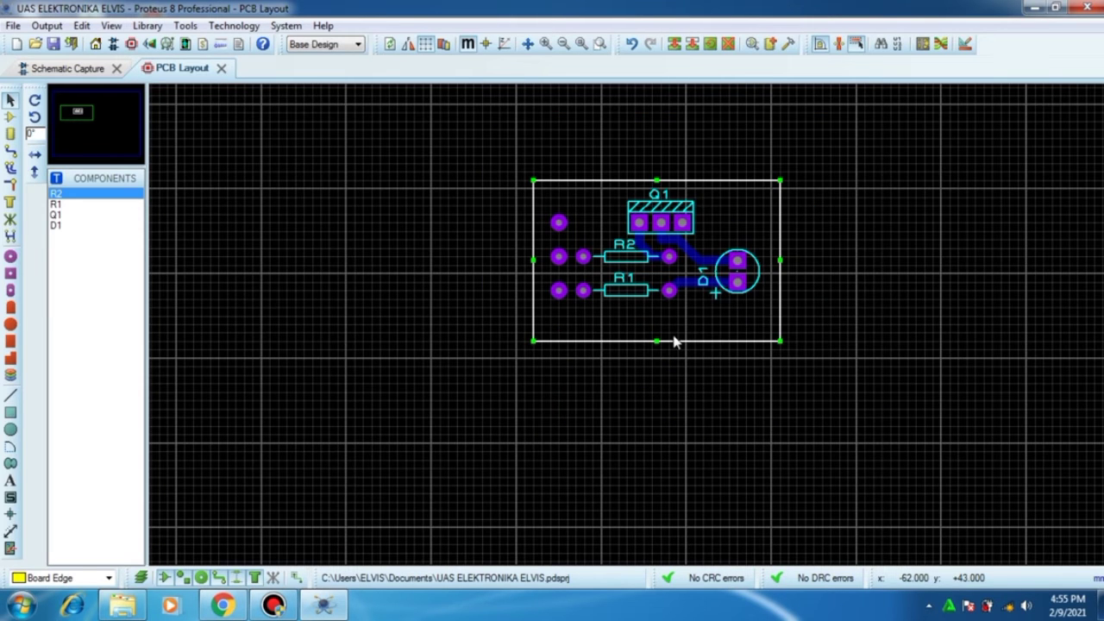
click(659, 338)
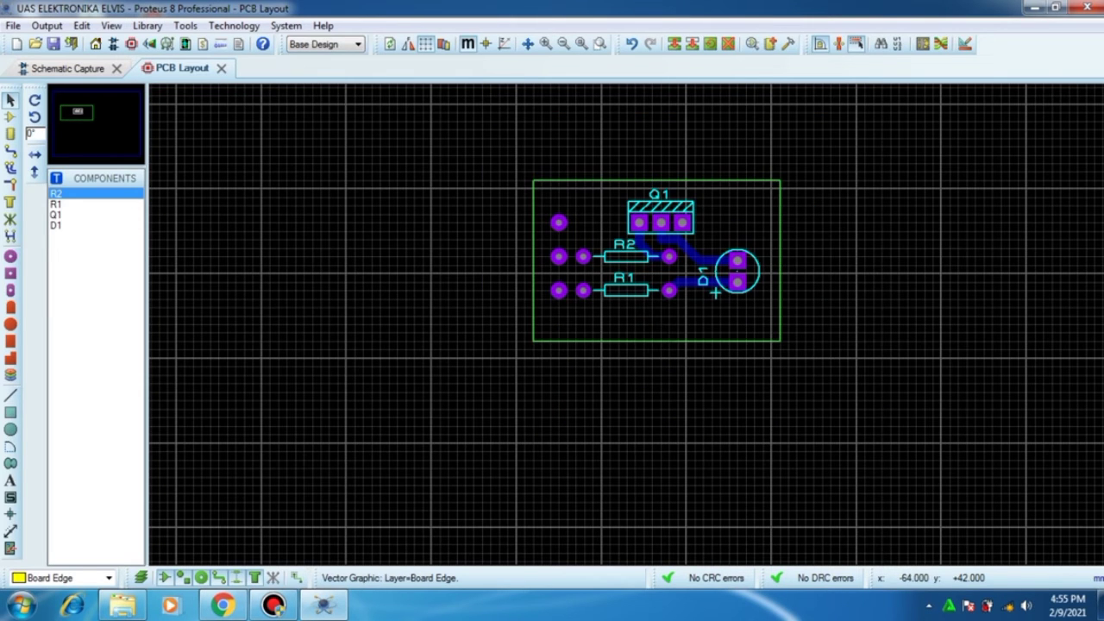
drag(659, 340, 659, 350)
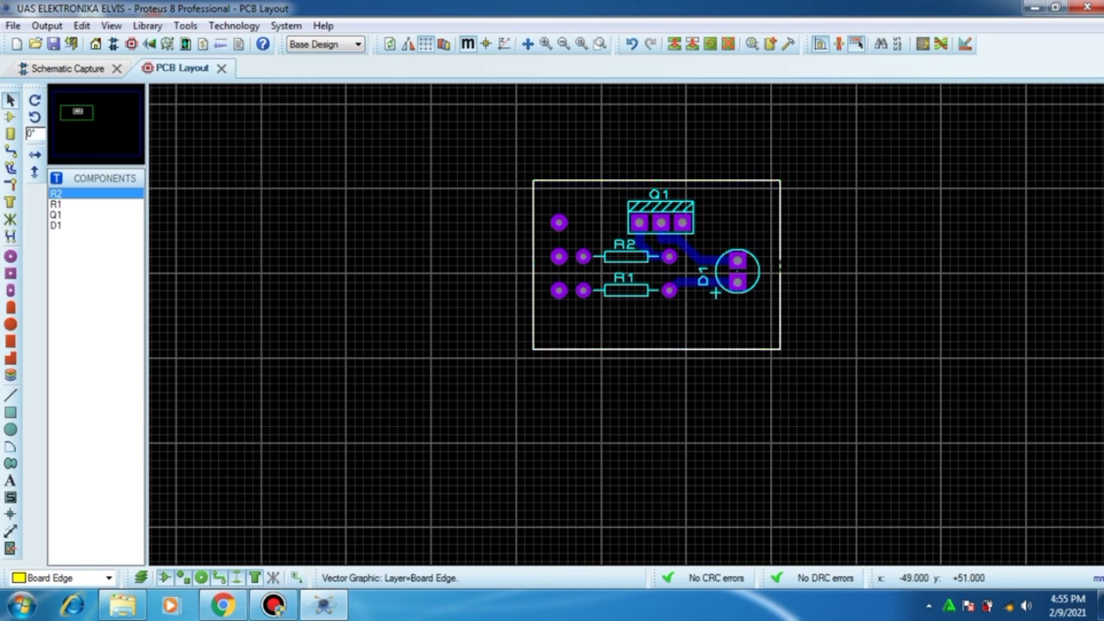
drag(780, 267, 788, 266)
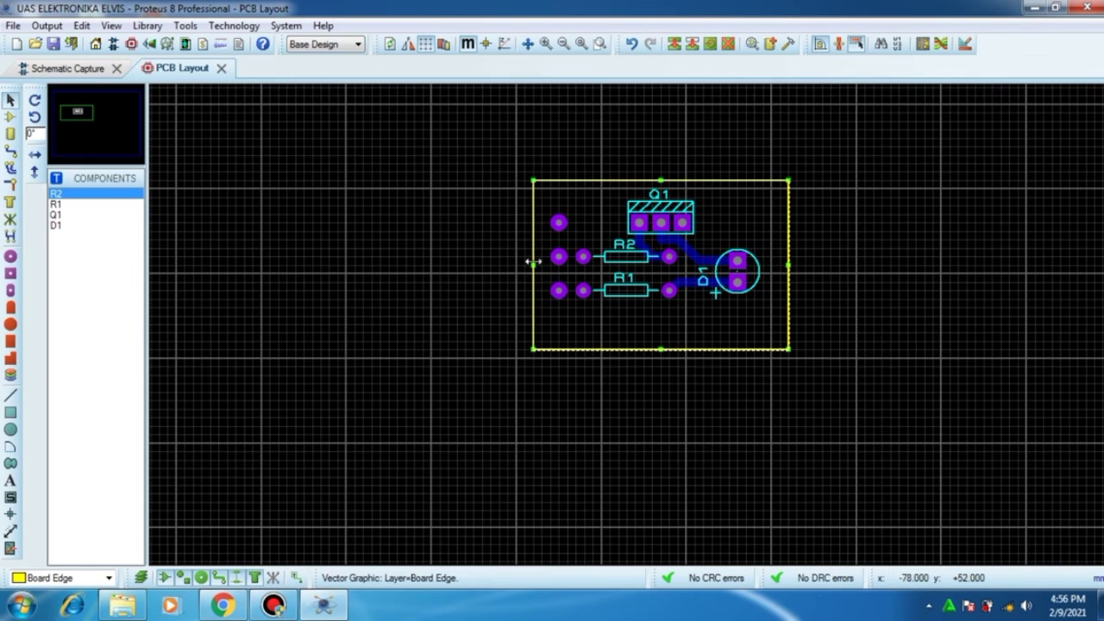
drag(532, 260, 524, 260)
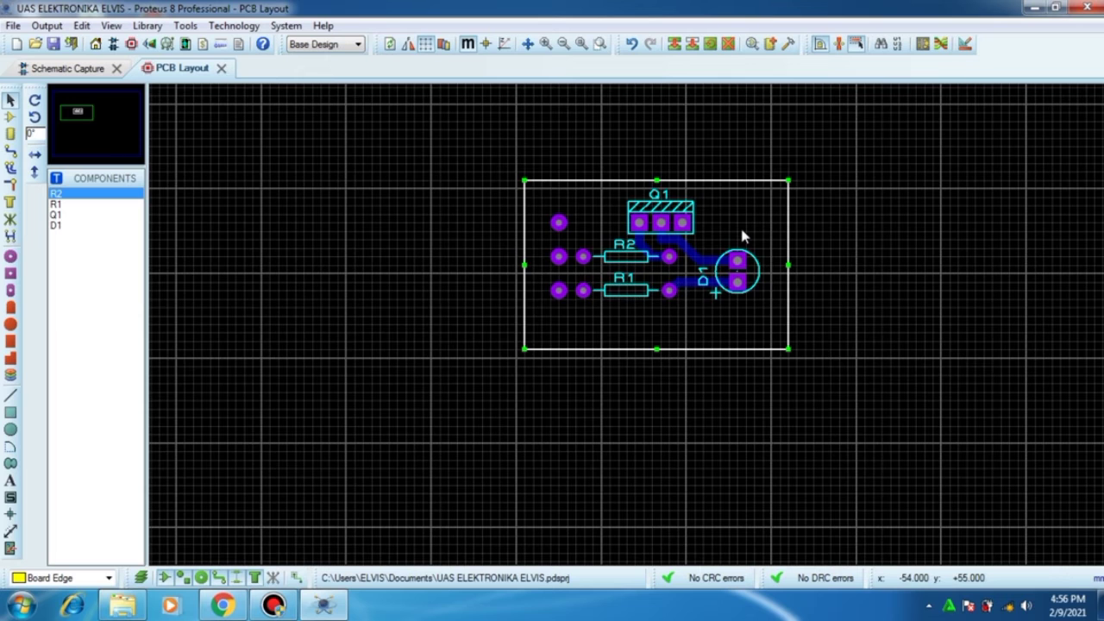
Check the board edge's width and height in its graphic properties
scroll(626, 324, up, 1)
scroll(796, 297, up, 1)
scroll(681, 314, down, 2)
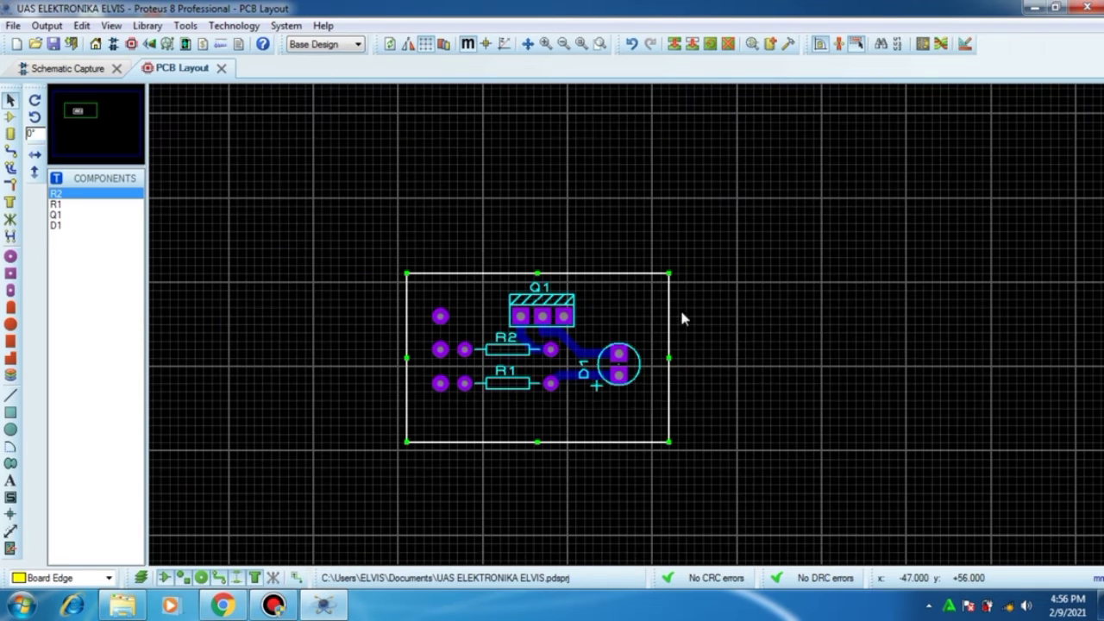
click(695, 327)
scroll(655, 332, up, 1)
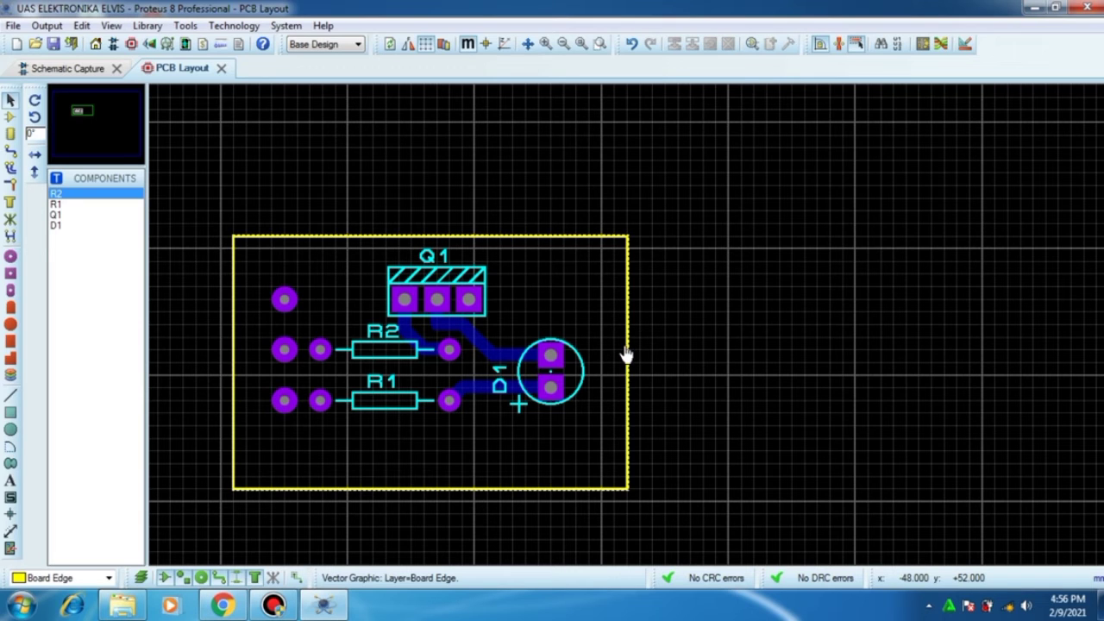
right_click(628, 273)
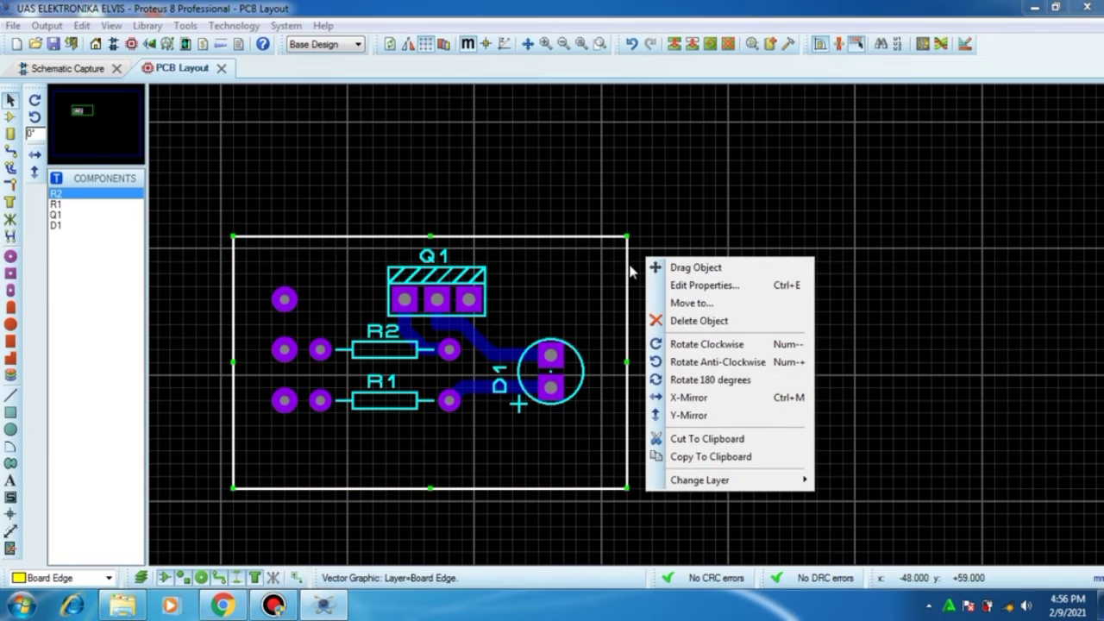
click(678, 290)
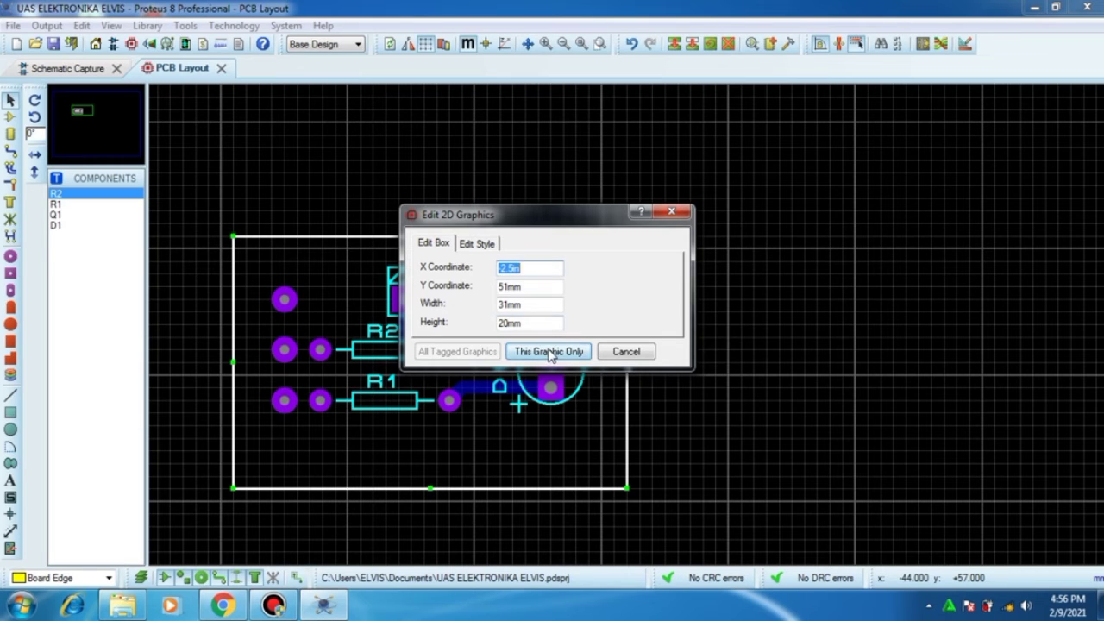
click(550, 352)
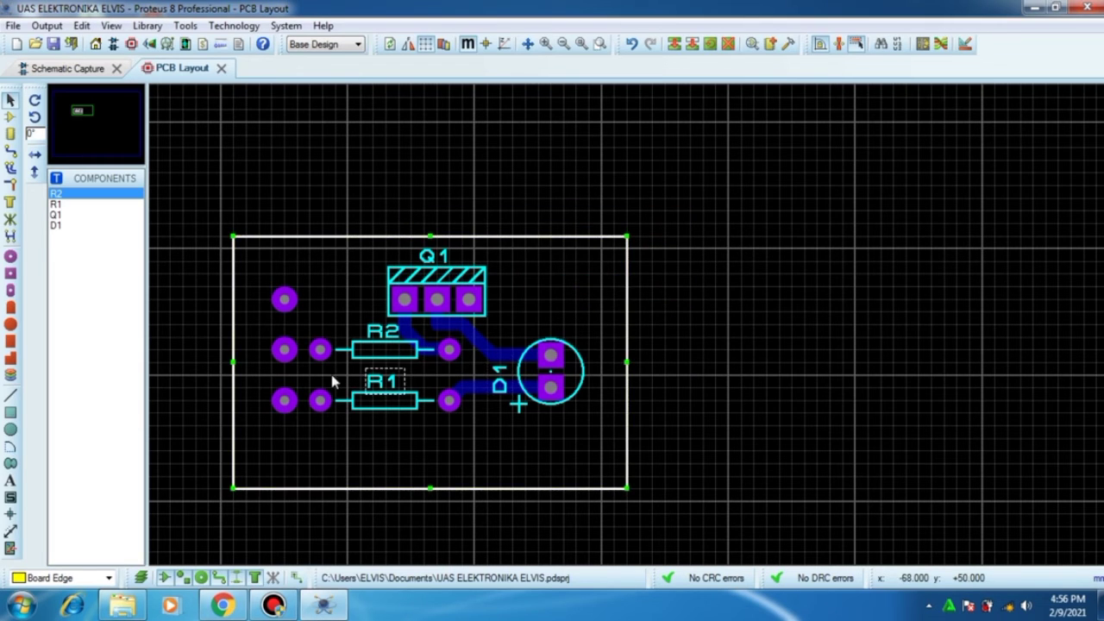
Route Bottom Copper traces from pin 1 of R2 and pin 1 of R1 to the standalone pads beside them
scroll(333, 379, up, 1)
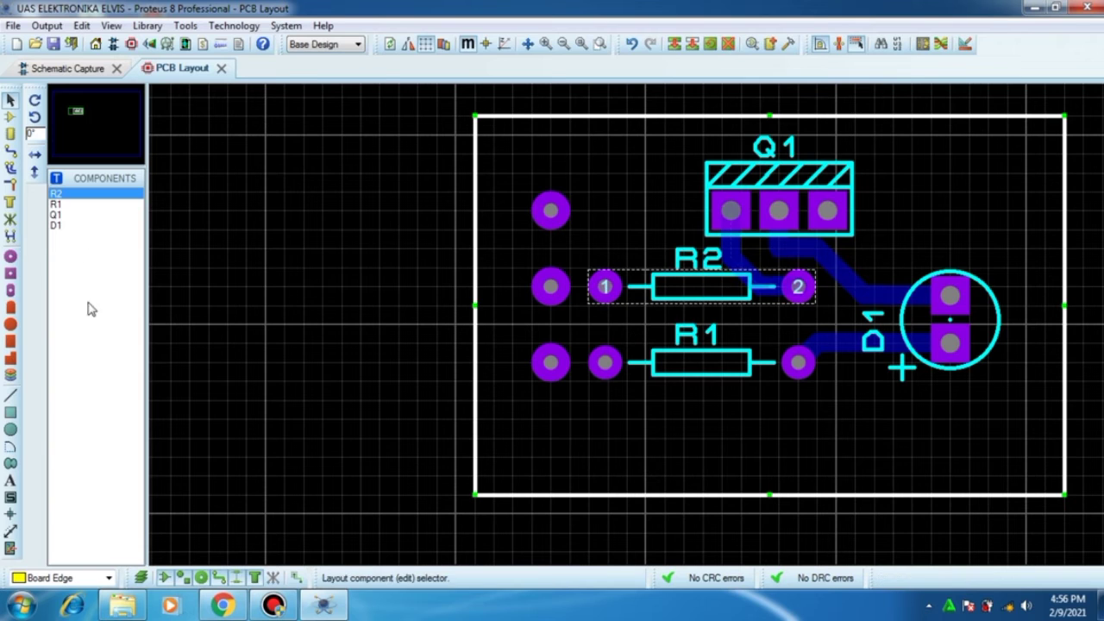
click(11, 151)
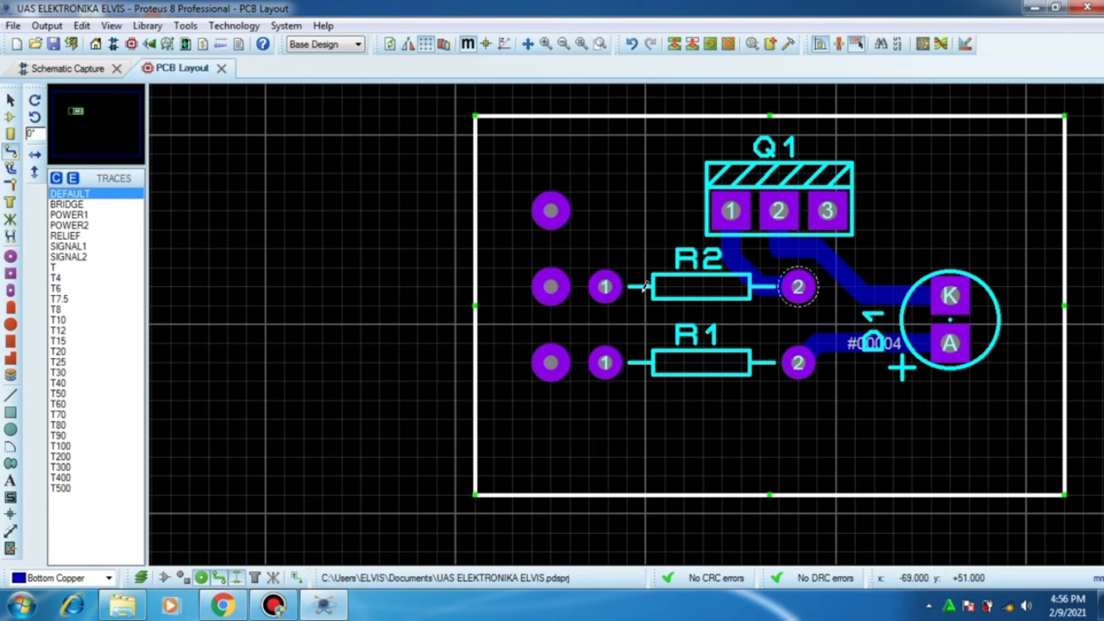
click(605, 286)
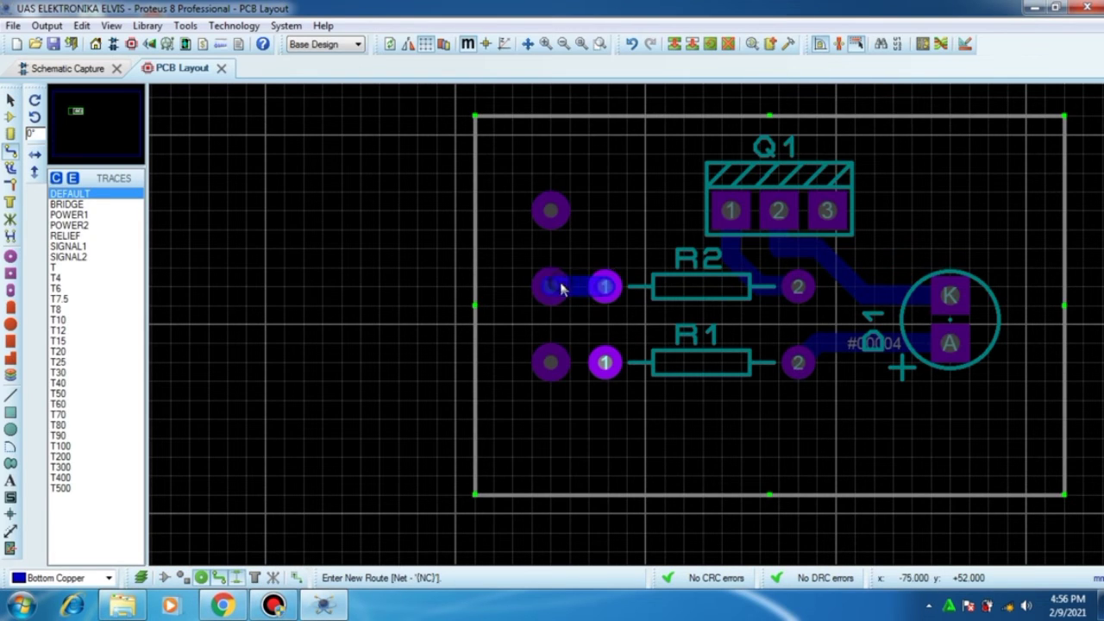
click(559, 288)
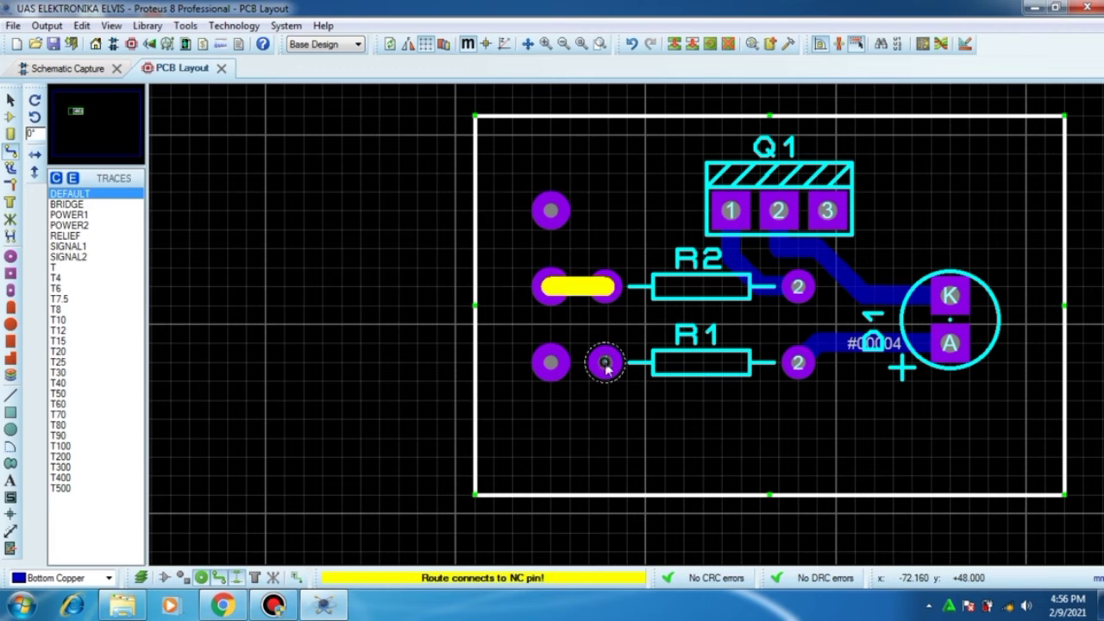
click(603, 362)
click(554, 364)
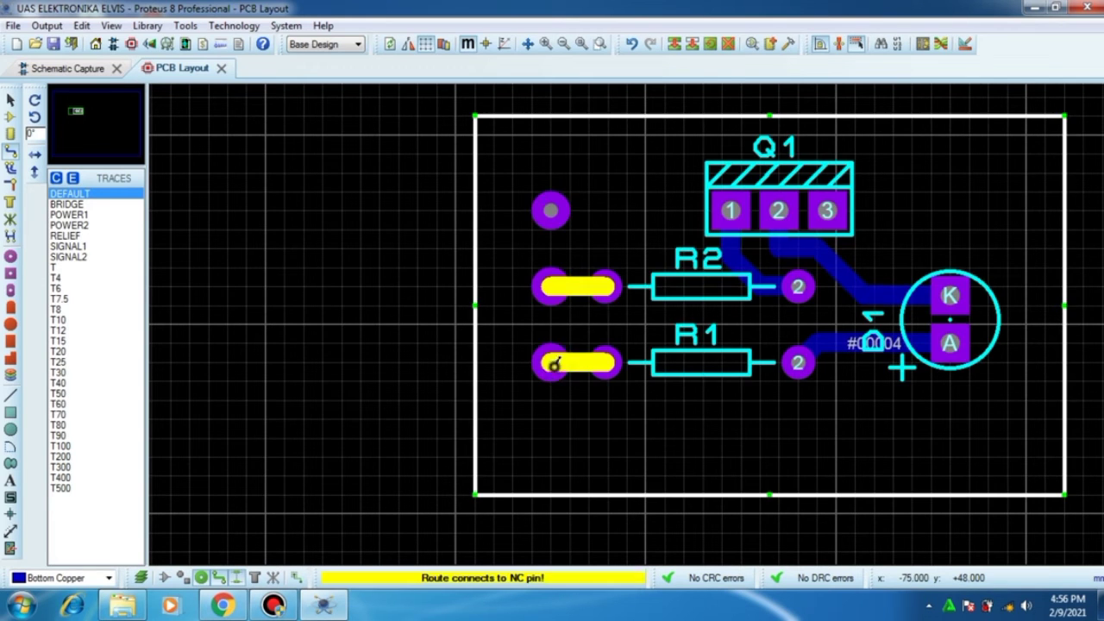
click(638, 122)
click(554, 202)
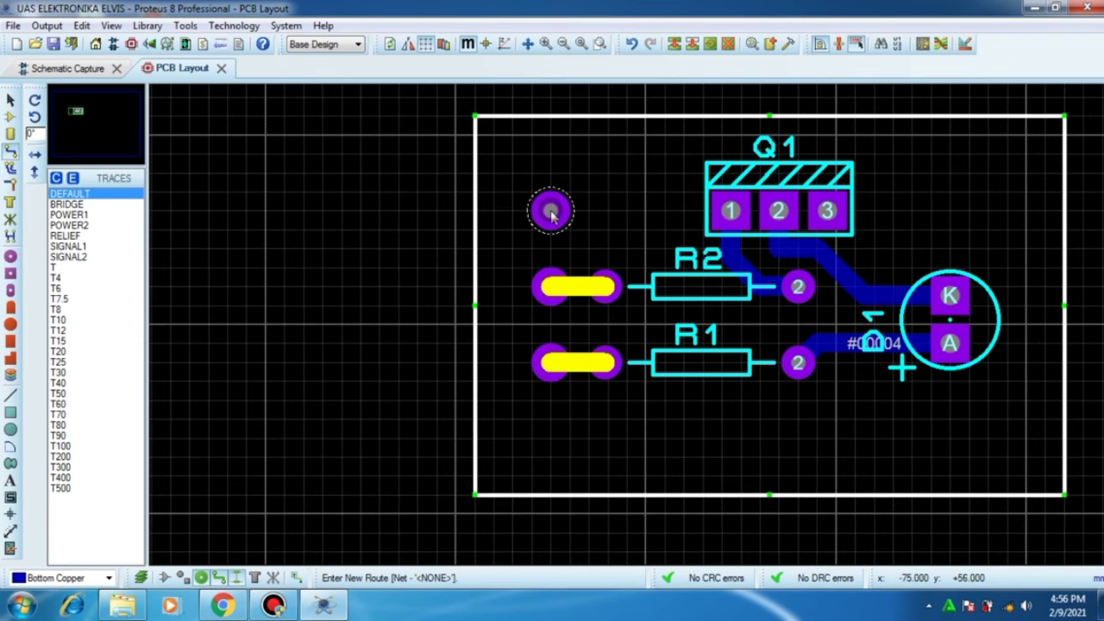
double_click(601, 164)
right_click(600, 165)
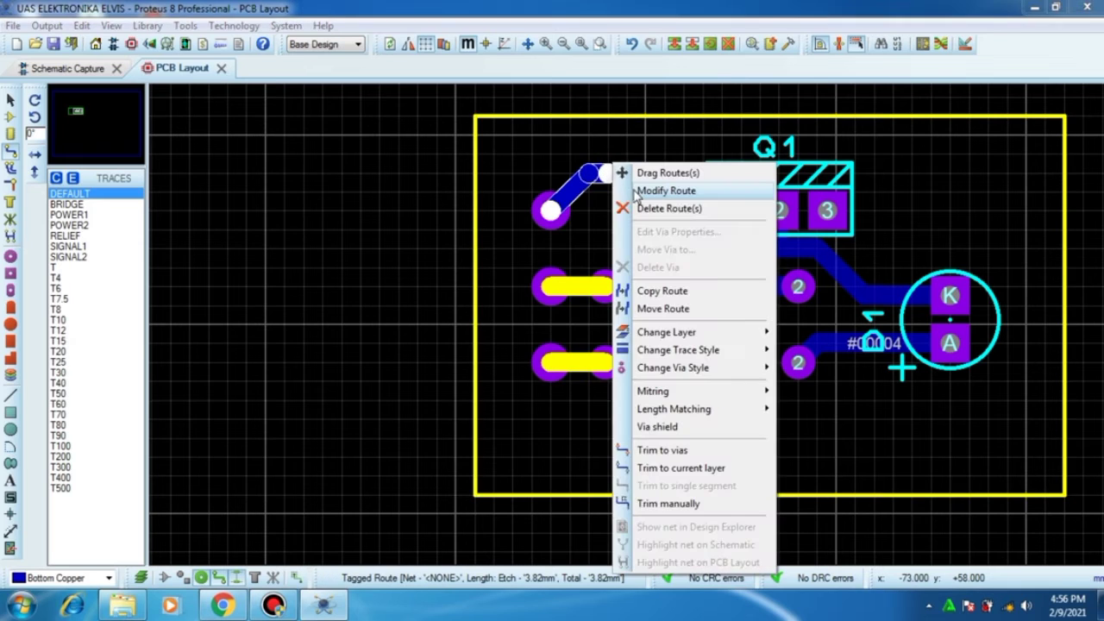
click(662, 207)
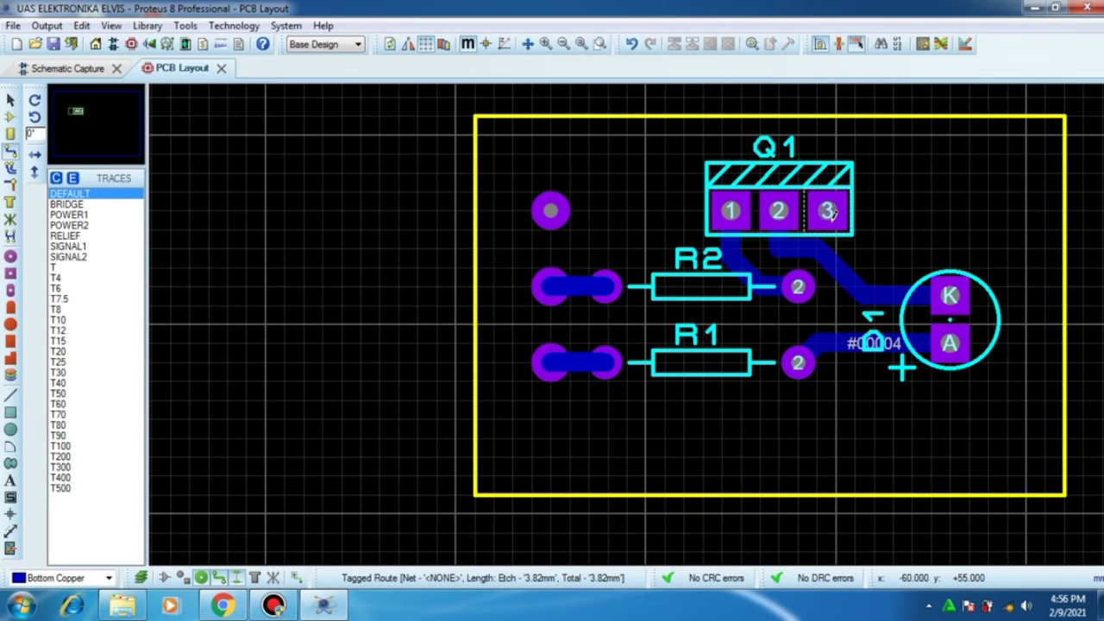
Route a Bottom Copper trace from pin 3 of Q1 over the top of the package to the uppermost standalone pad
click(827, 212)
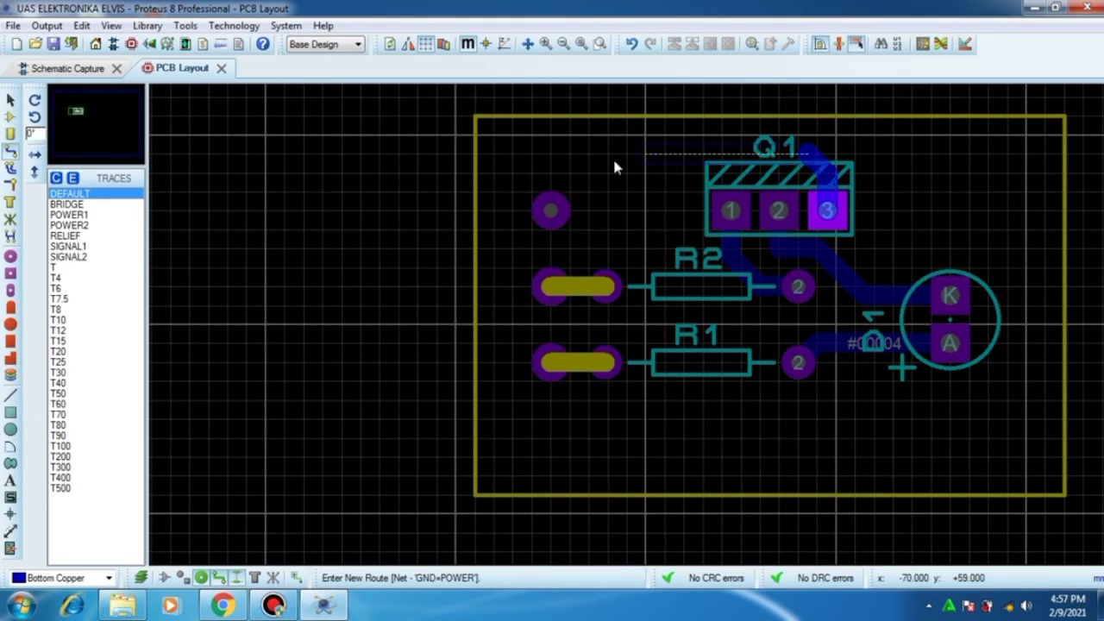
click(550, 210)
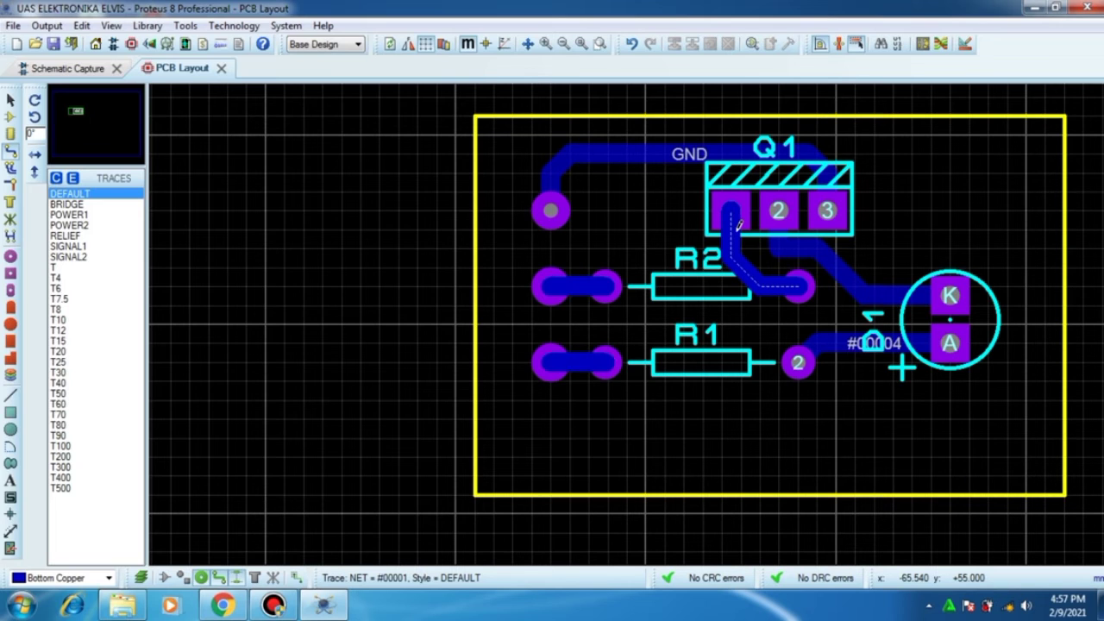
key(Escape)
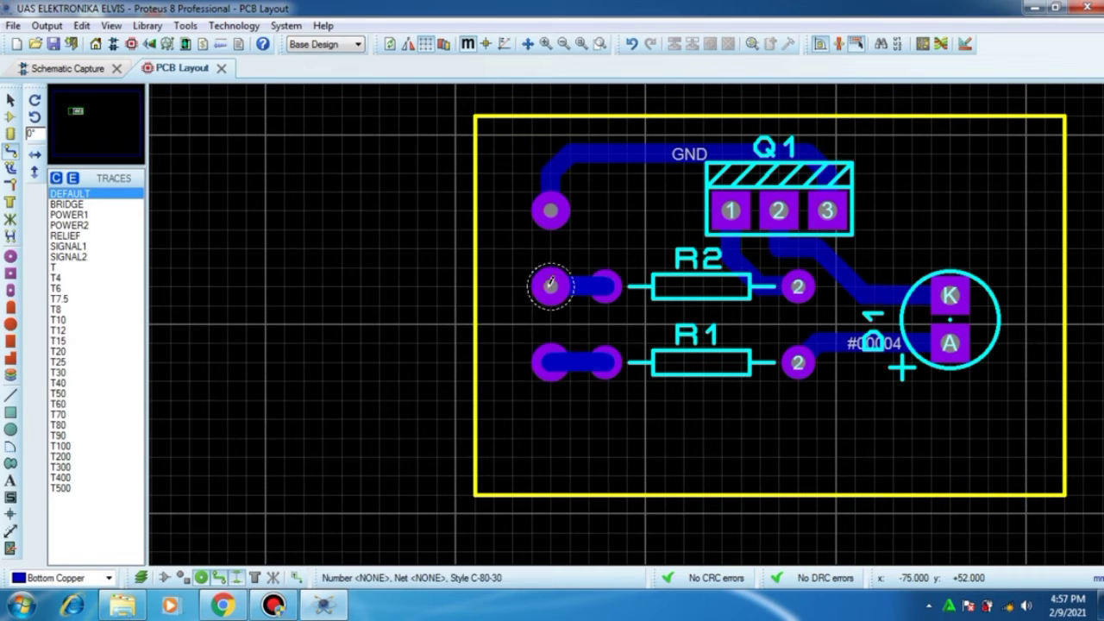
Examine the schematic's R1, D1, R2 and Q1 connections and compare them with the routed PCB layout
click(89, 74)
scroll(629, 319, up, 1)
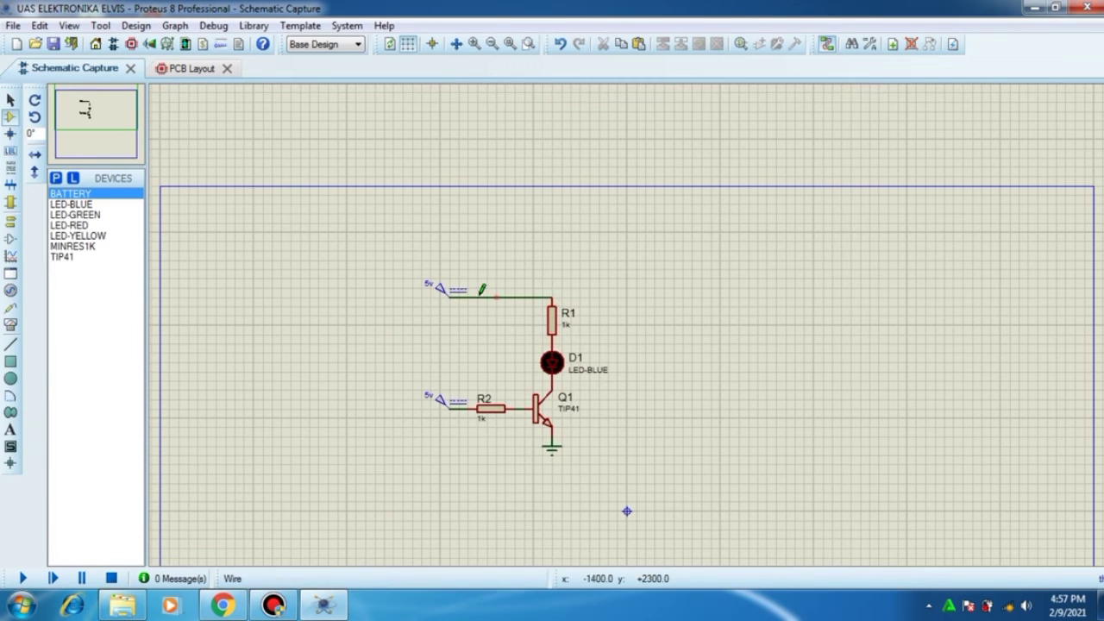
scroll(556, 367, up, 3)
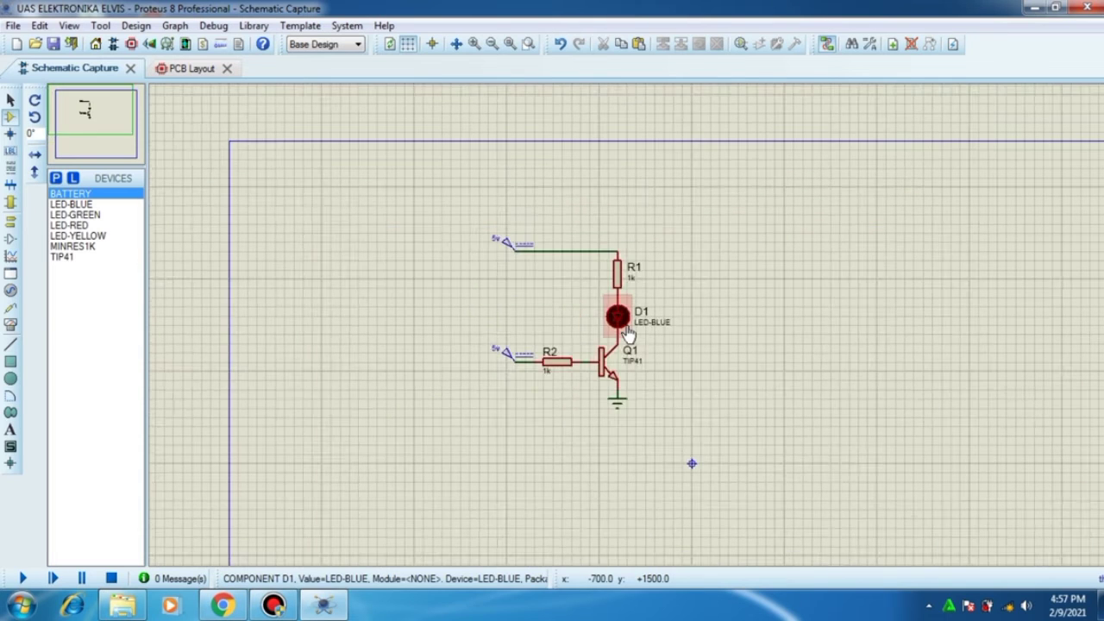
scroll(628, 334, down, 1)
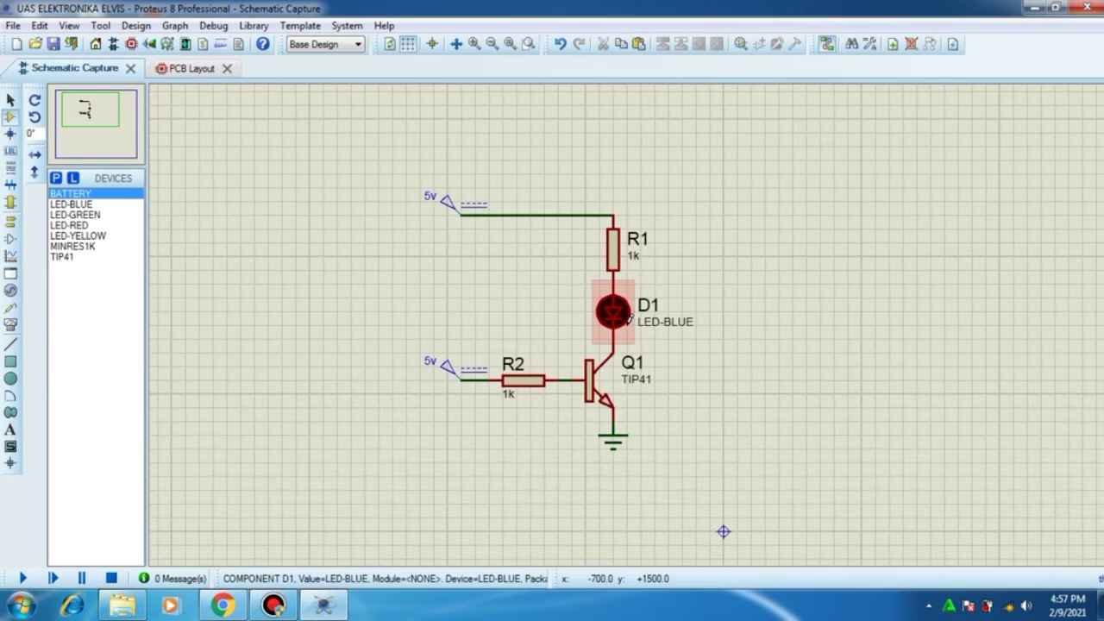
scroll(608, 307, up, 1)
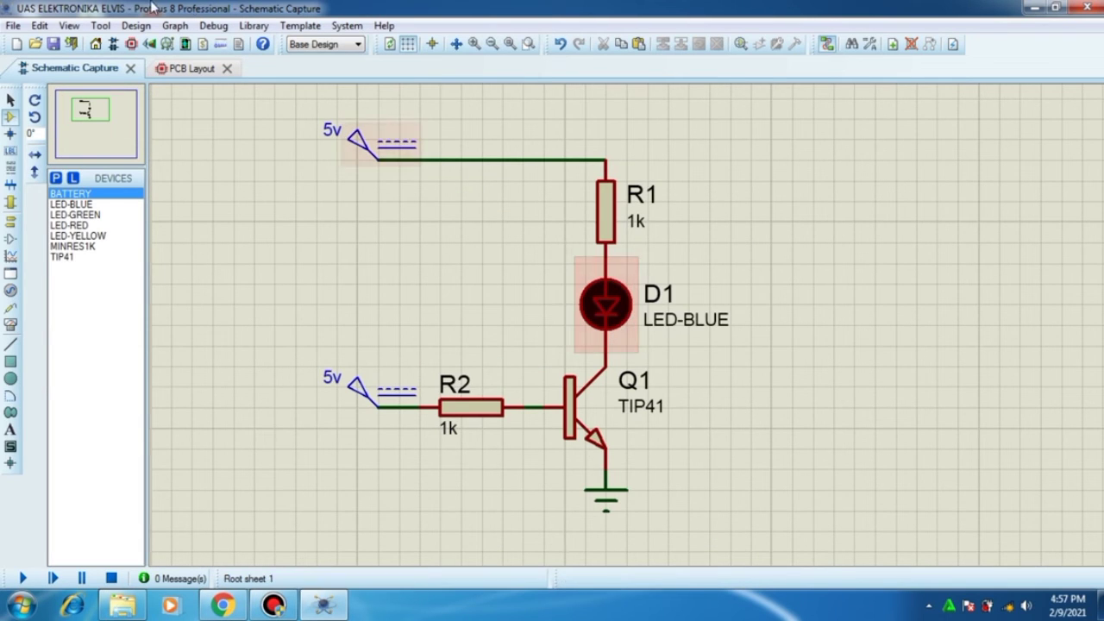
click(194, 68)
scroll(744, 362, down, 1)
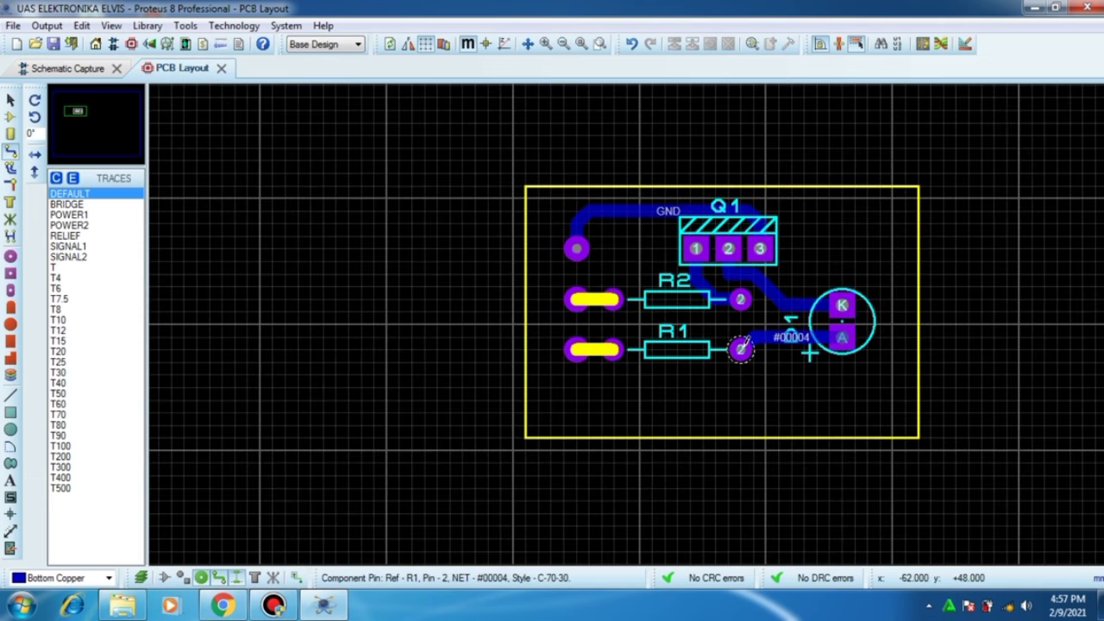
scroll(742, 379, up, 1)
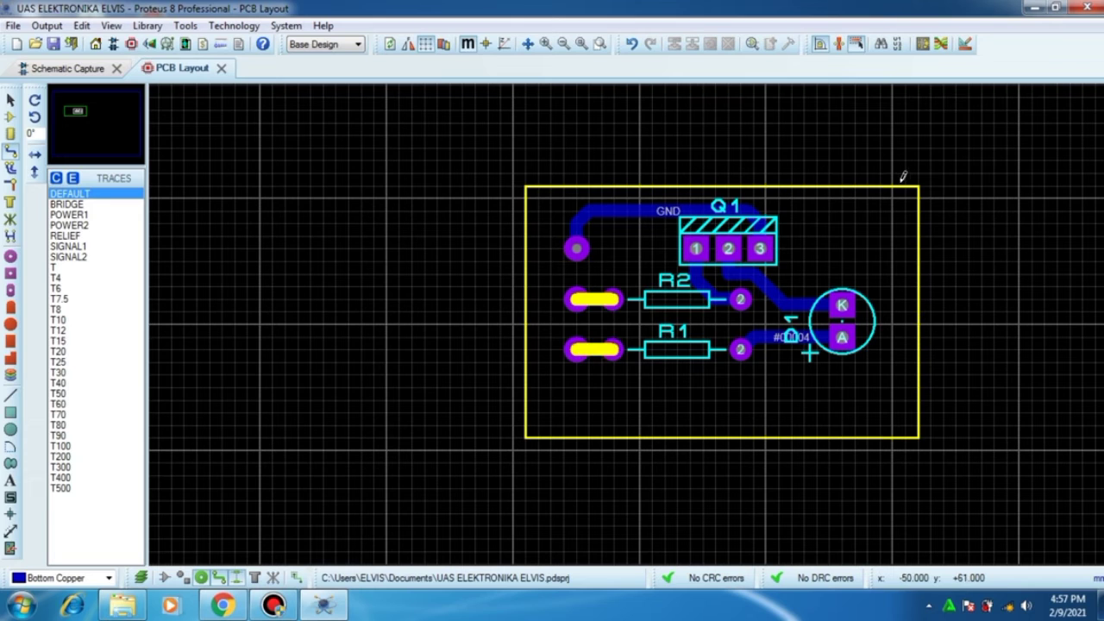
key(space)
click(917, 433)
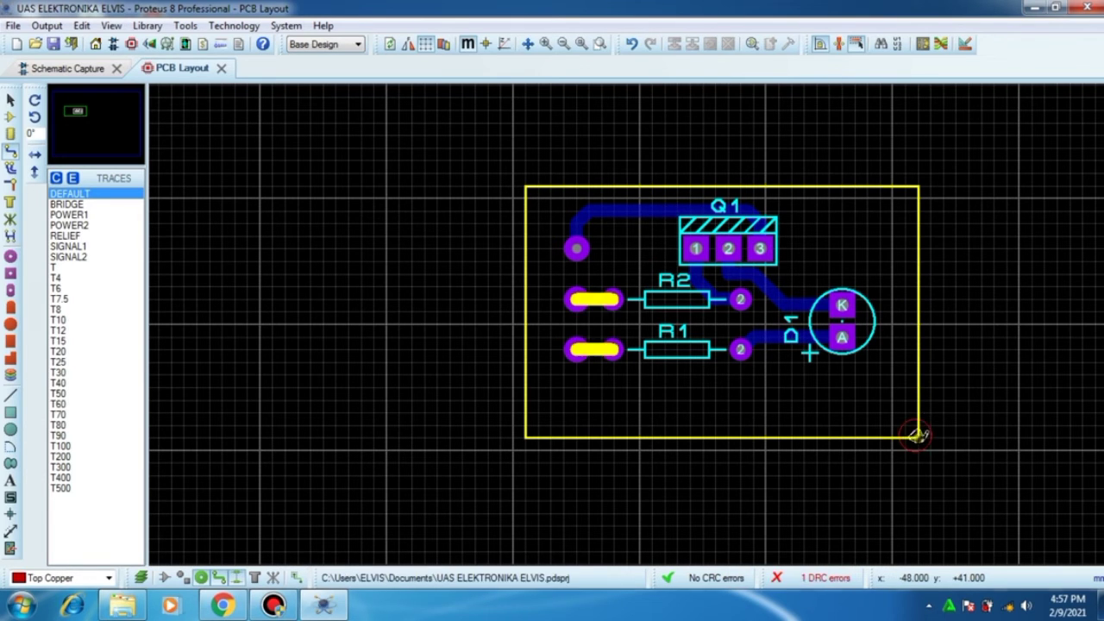
right_click(916, 436)
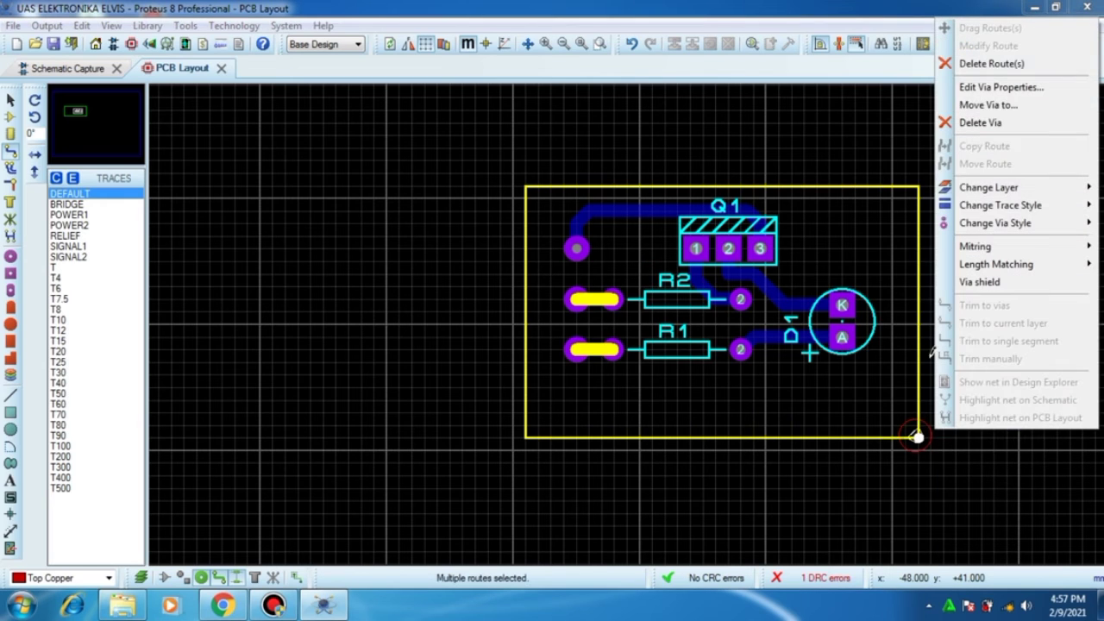
click(976, 122)
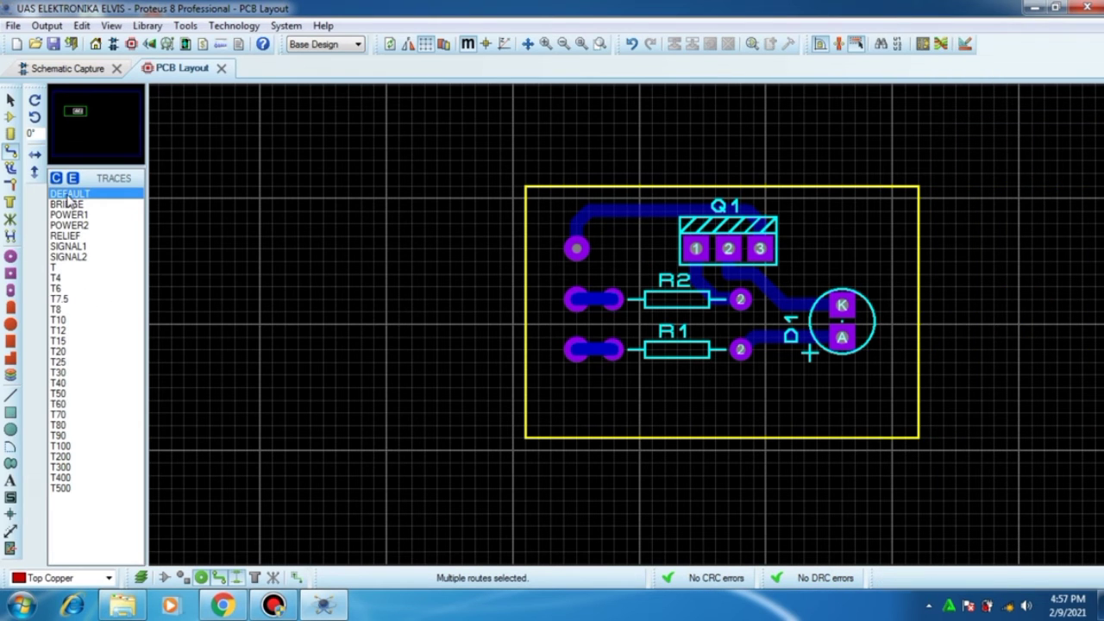
click(919, 188)
right_click(156, 90)
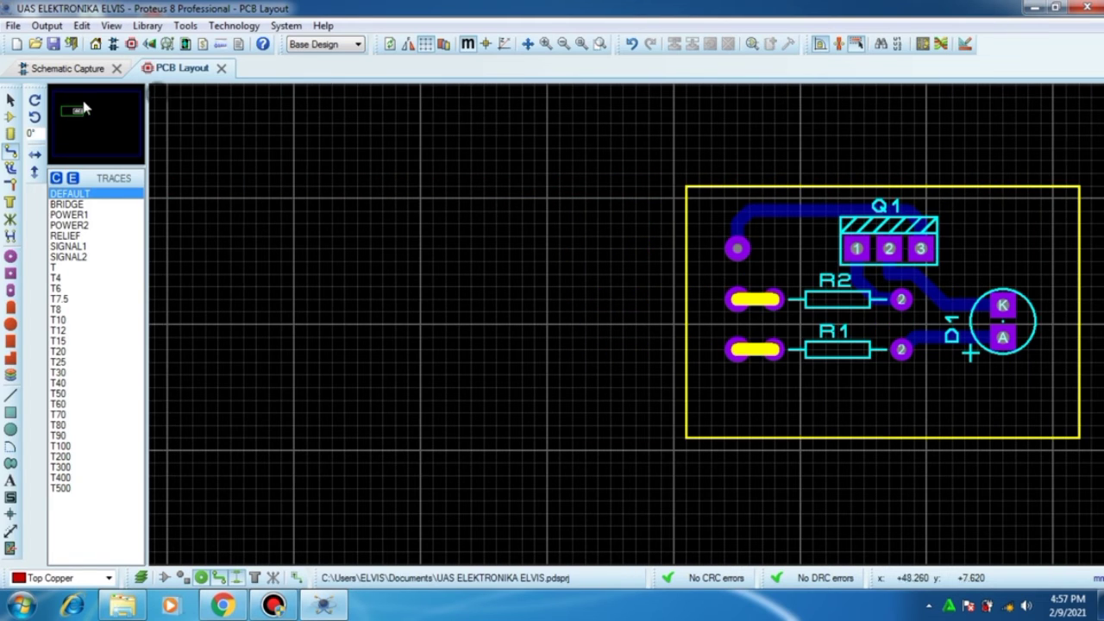
Resize the board edge by its upper-left and lower-right corners to about 30 mm wide and 19 mm high
click(11, 100)
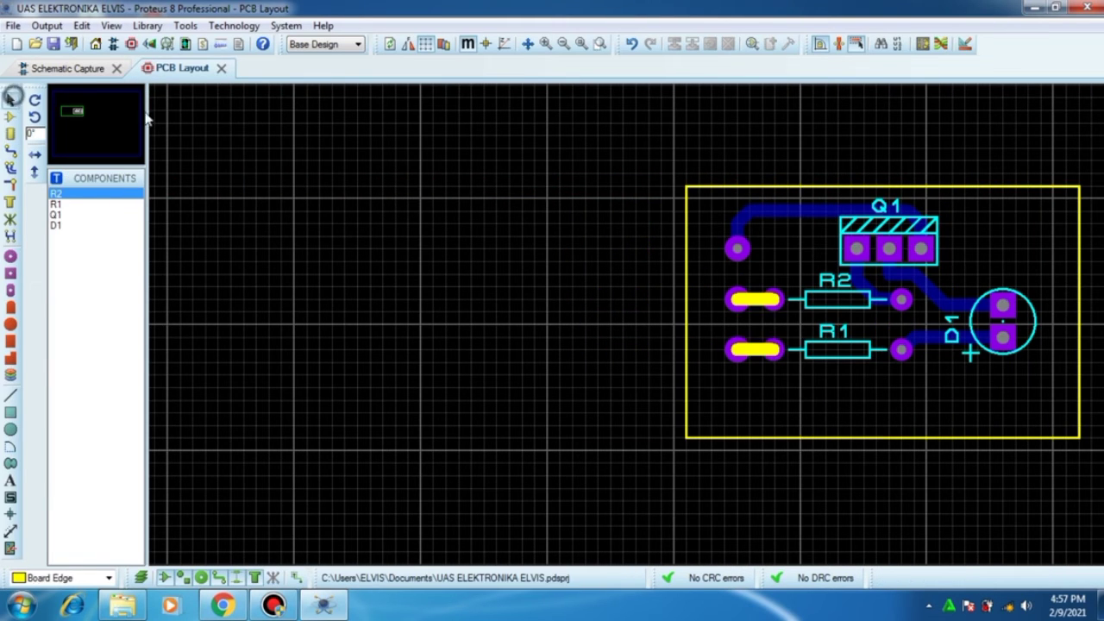
click(687, 183)
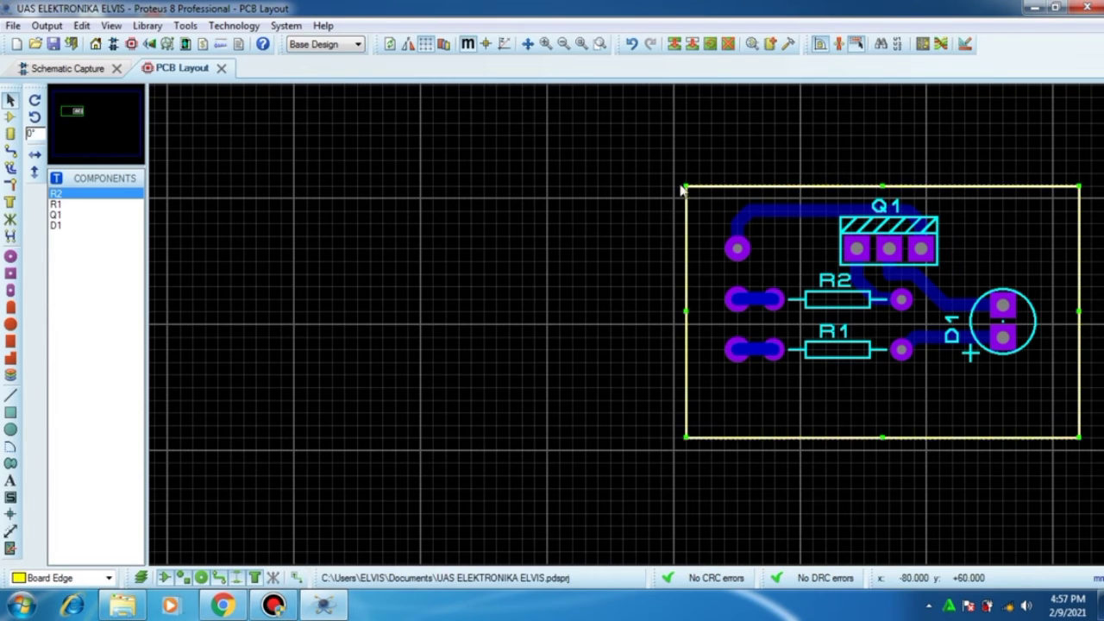
drag(685, 184, 699, 174)
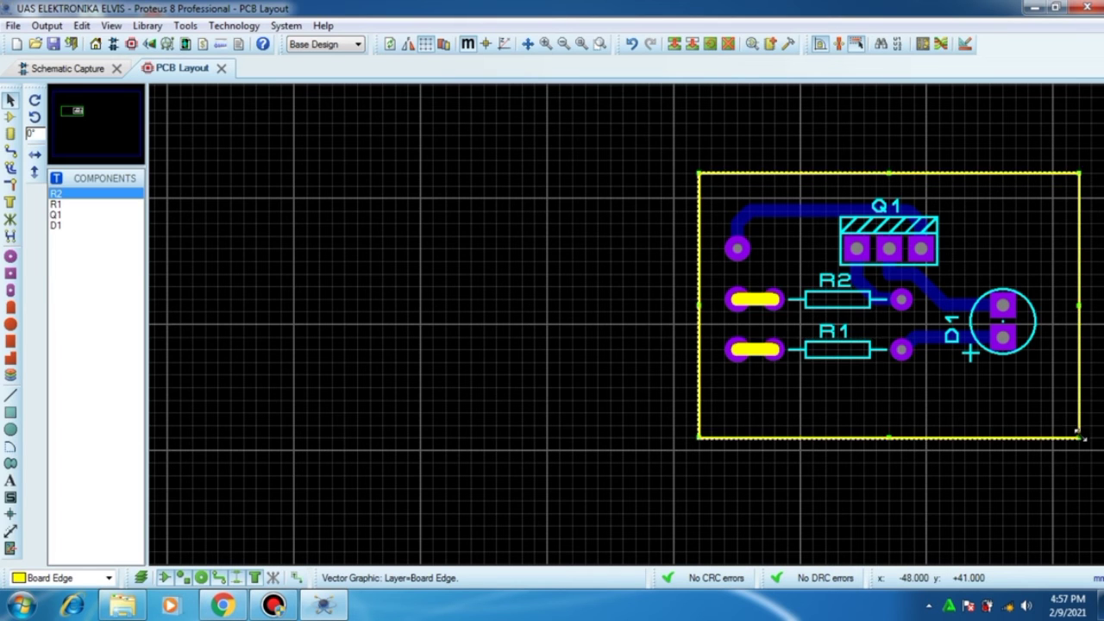
drag(1078, 435, 1078, 412)
Draw a rectangular copper zone covering the whole area inside the board edge
scroll(616, 317, down, 1)
scroll(800, 292, up, 1)
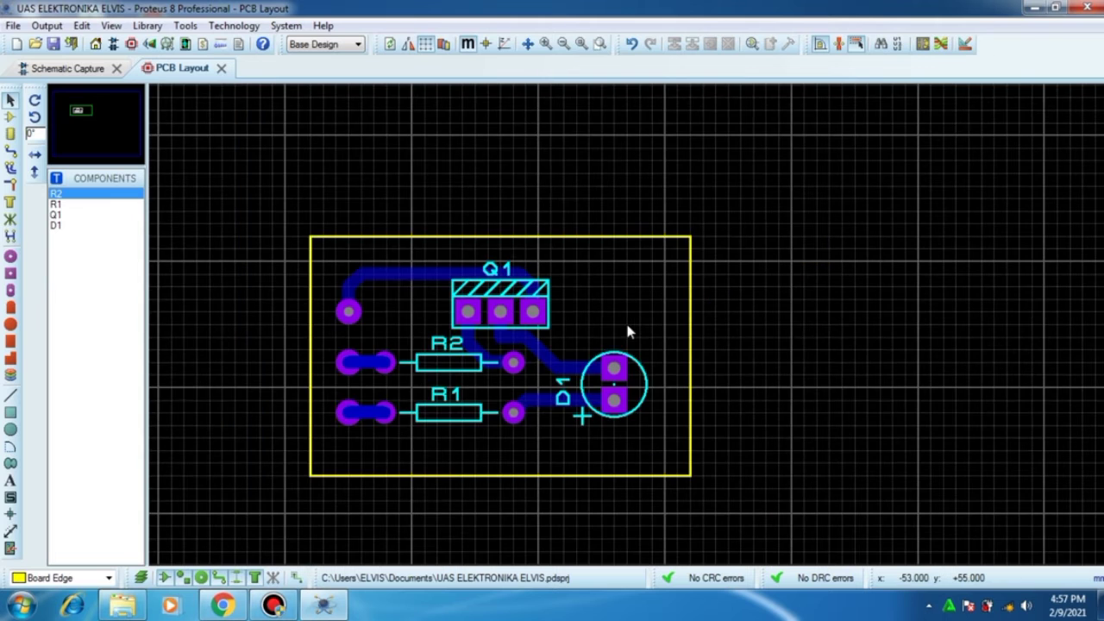
scroll(625, 320, down, 1)
scroll(625, 320, up, 2)
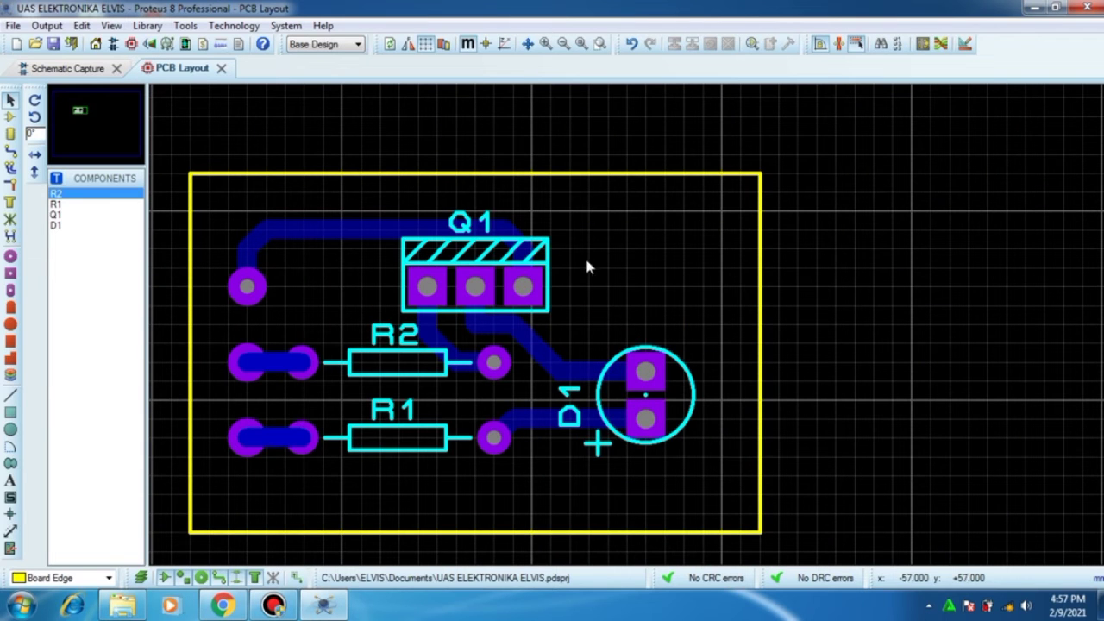
click(10, 202)
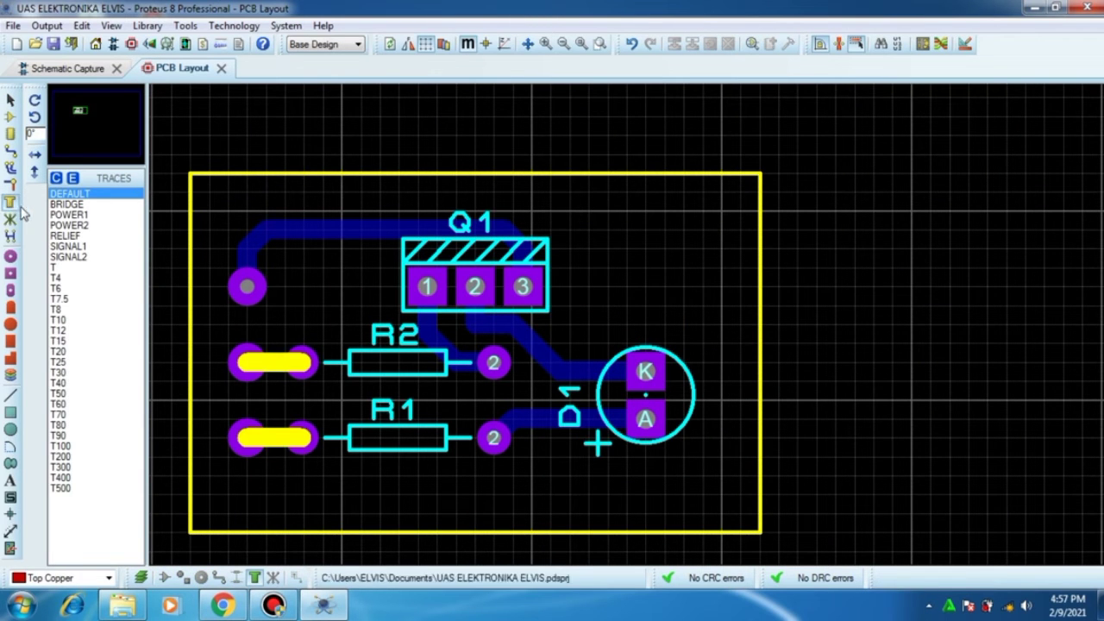
click(193, 169)
right_click(314, 184)
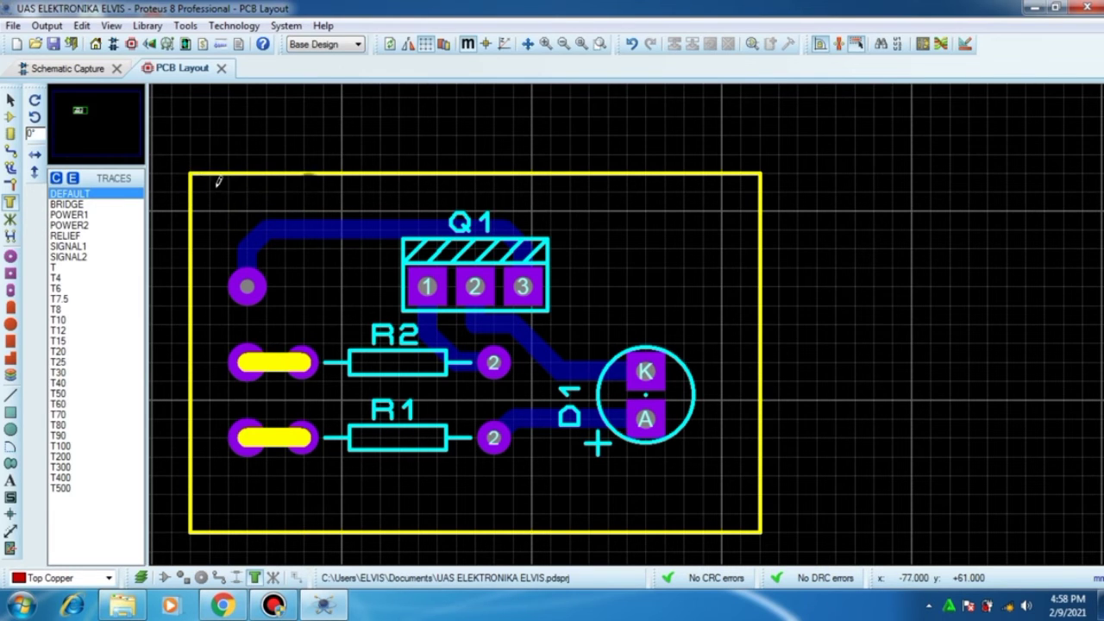
drag(190, 173, 761, 524)
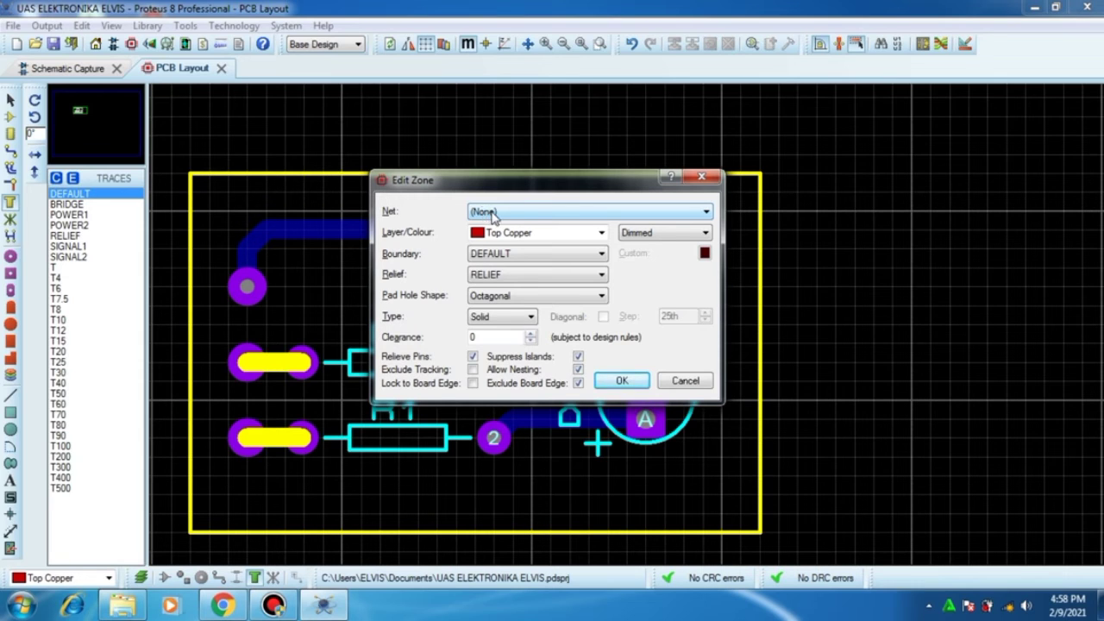
Assign the zone to the GND=POWER net on Bottom Copper and set its colour to Normal
click(511, 214)
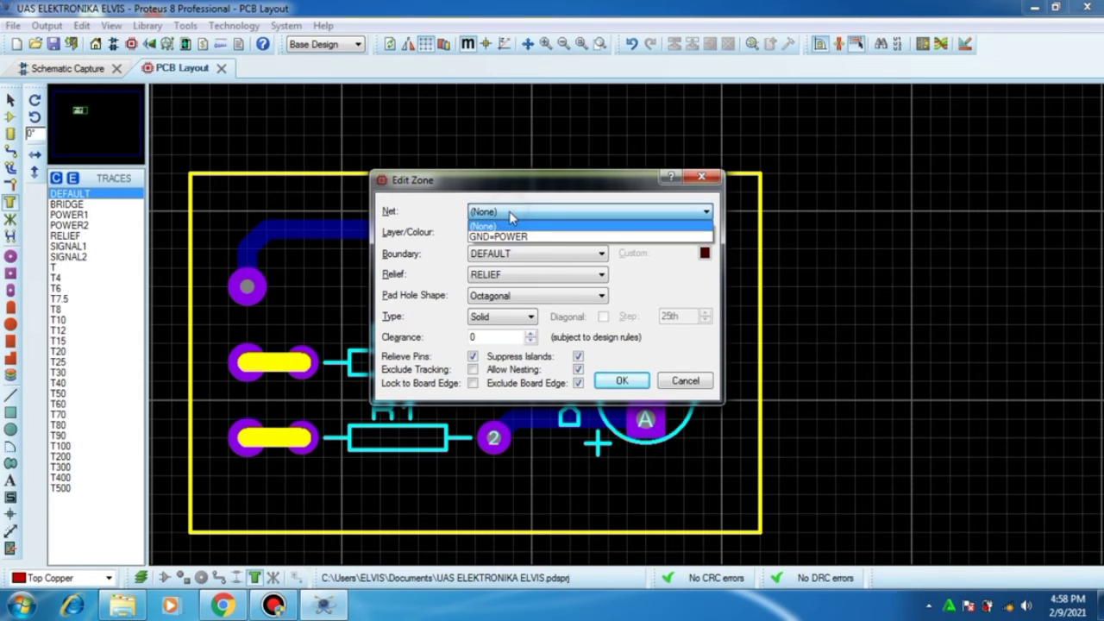
click(517, 238)
click(535, 235)
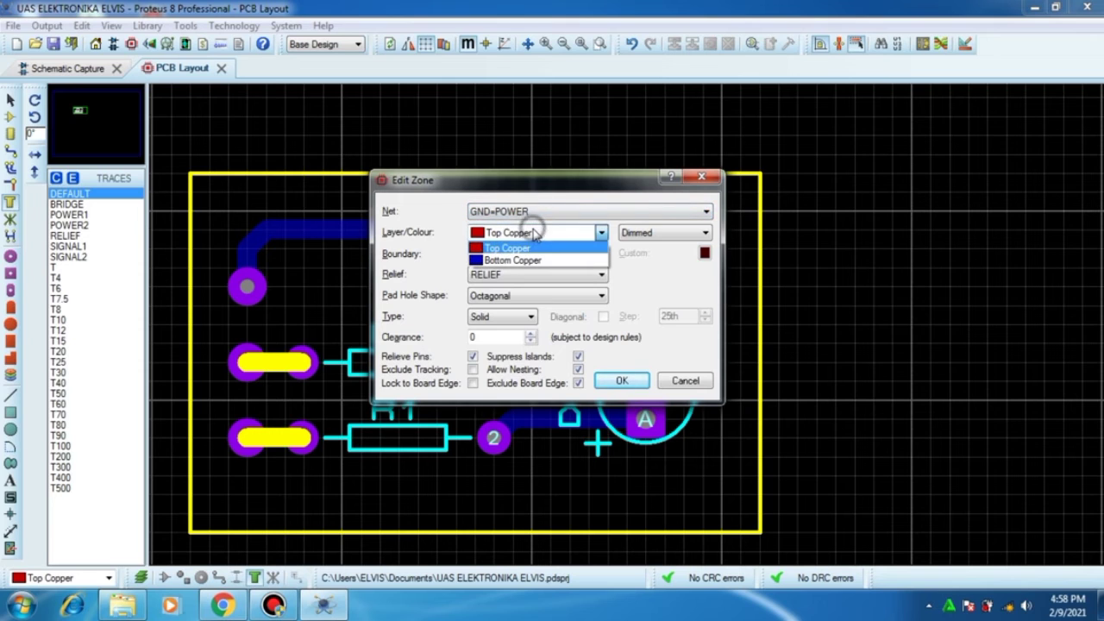
click(533, 258)
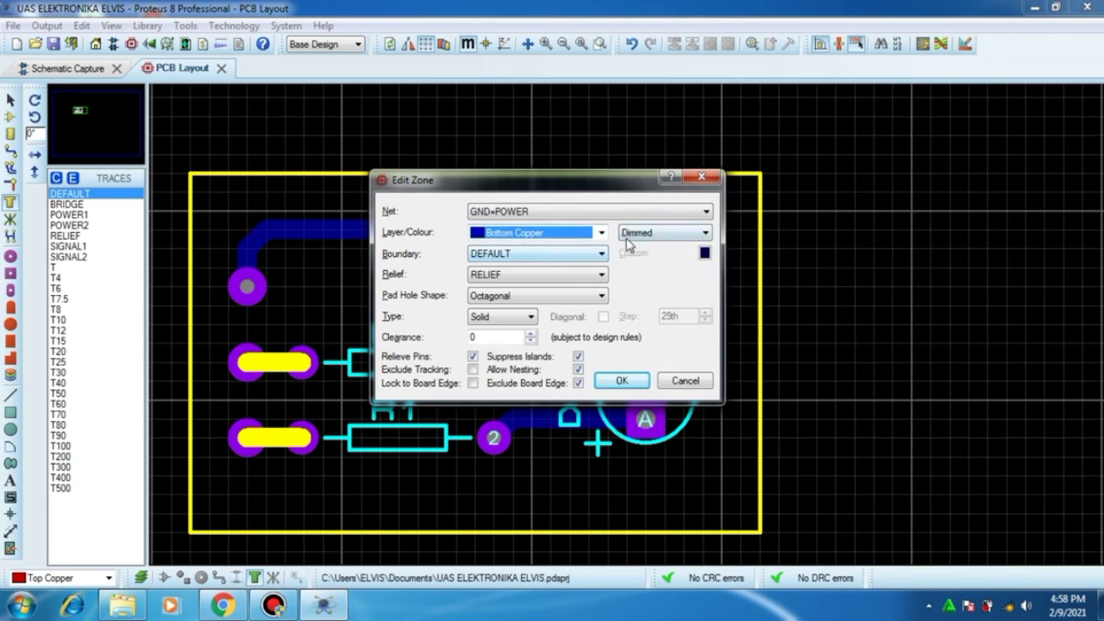
click(663, 238)
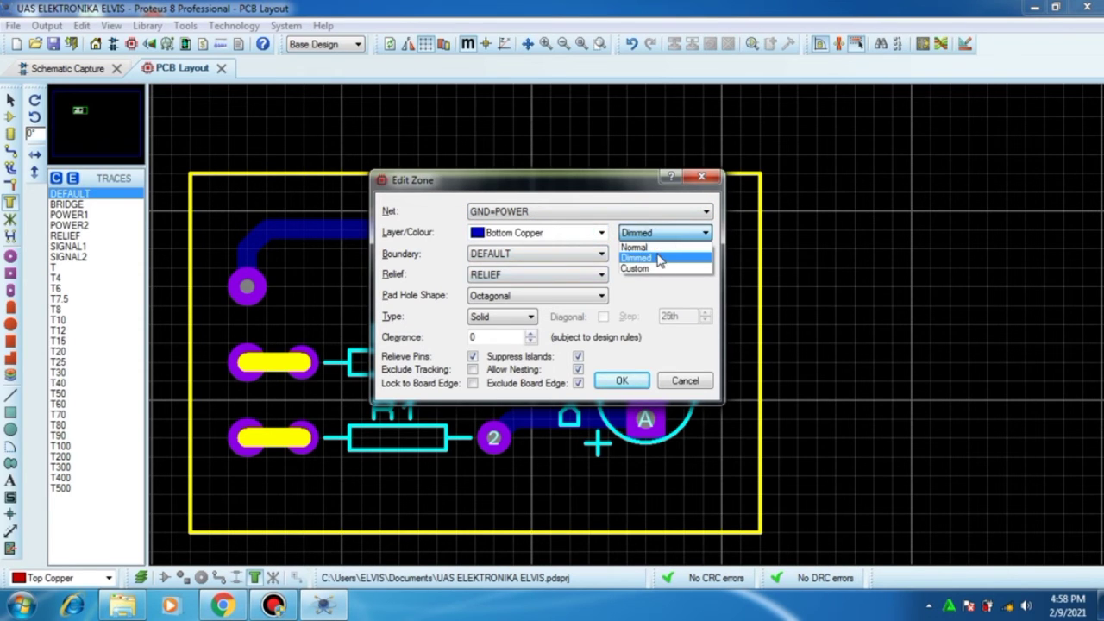
click(655, 250)
Set the zone's clearance to 40th, keep the Octagonal pad hole shape, and generate the copper pour
click(502, 337)
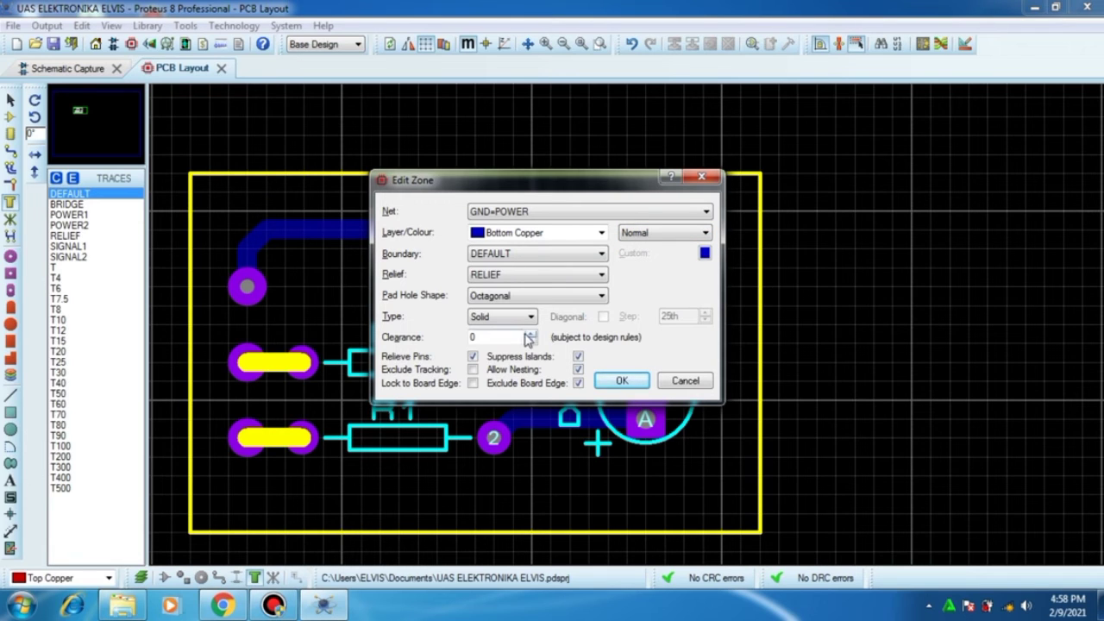
click(528, 334)
click(528, 334)
click(529, 334)
click(529, 334)
click(540, 295)
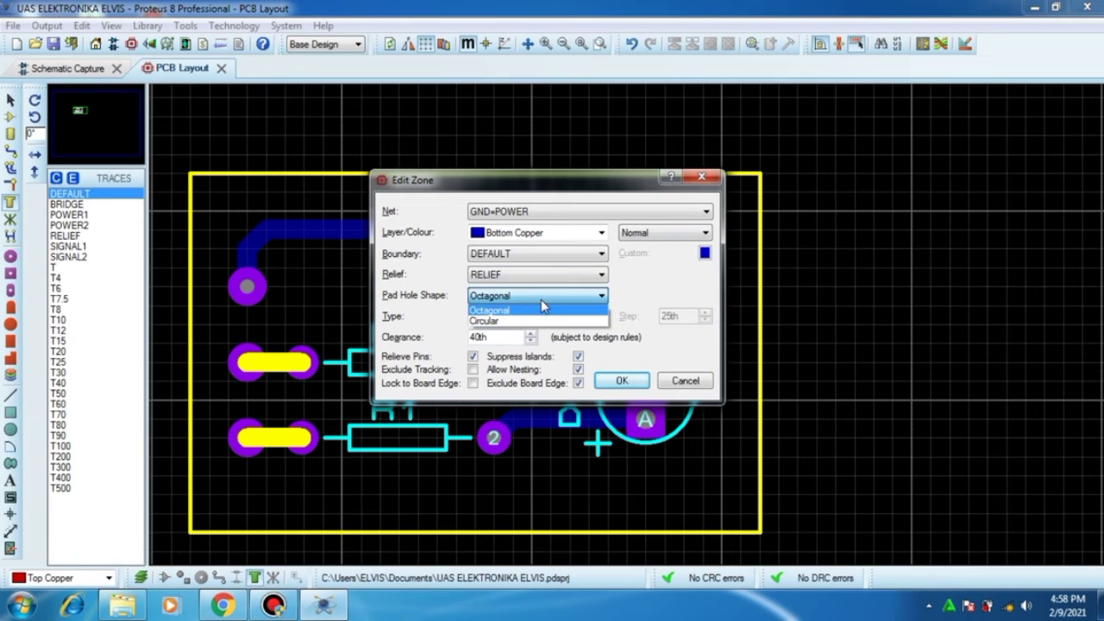
click(540, 294)
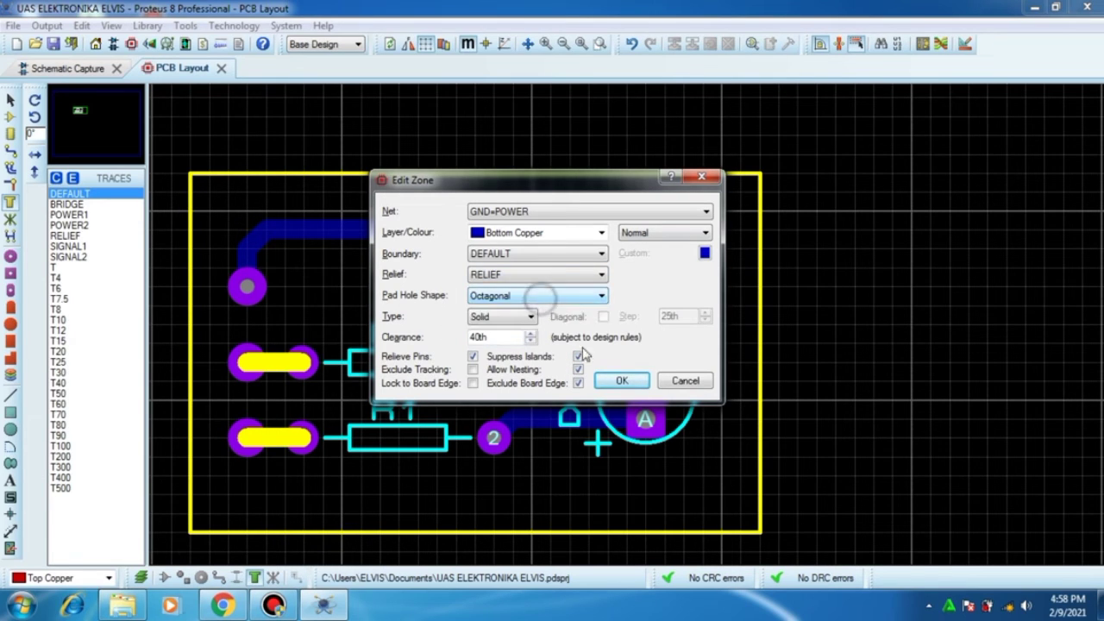
click(618, 381)
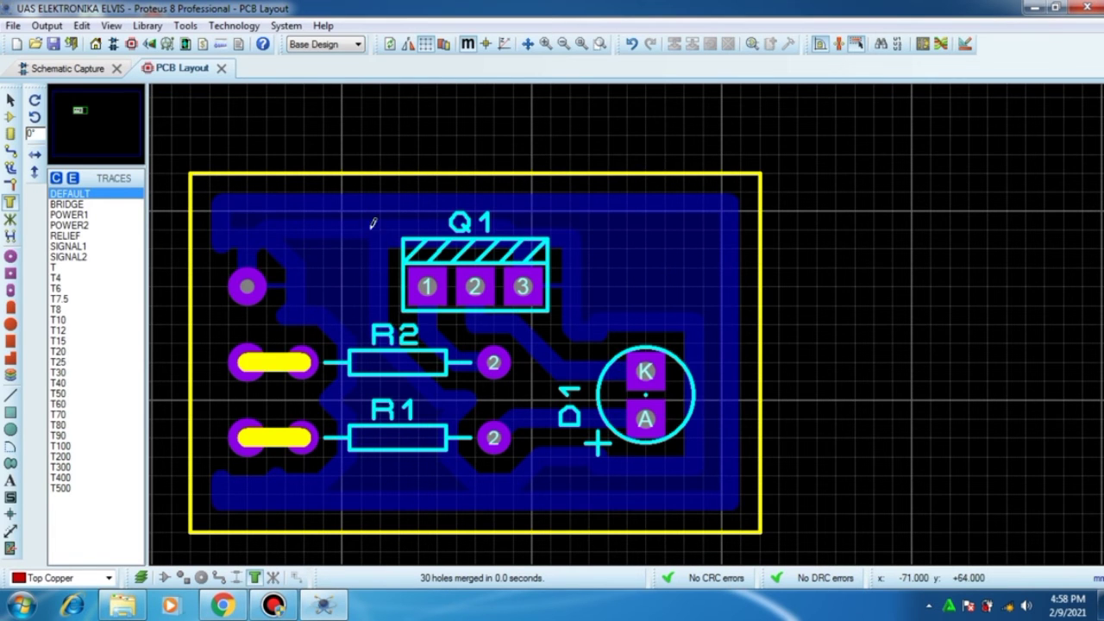
scroll(629, 321, down, 1)
scroll(628, 321, up, 1)
scroll(629, 321, down, 1)
scroll(628, 322, up, 1)
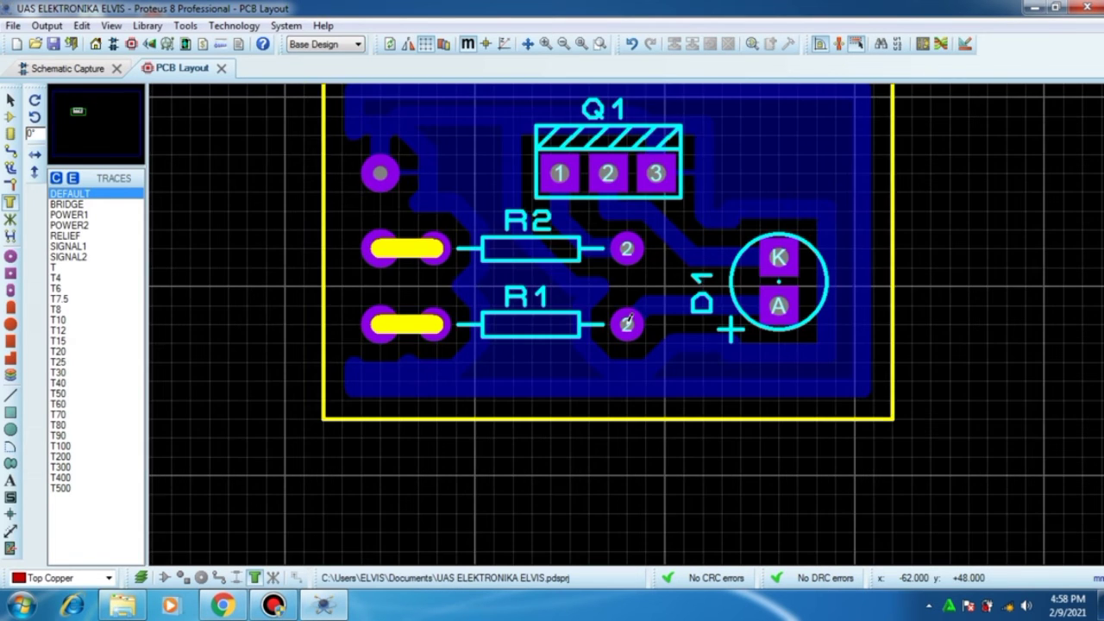
scroll(601, 321, down, 1)
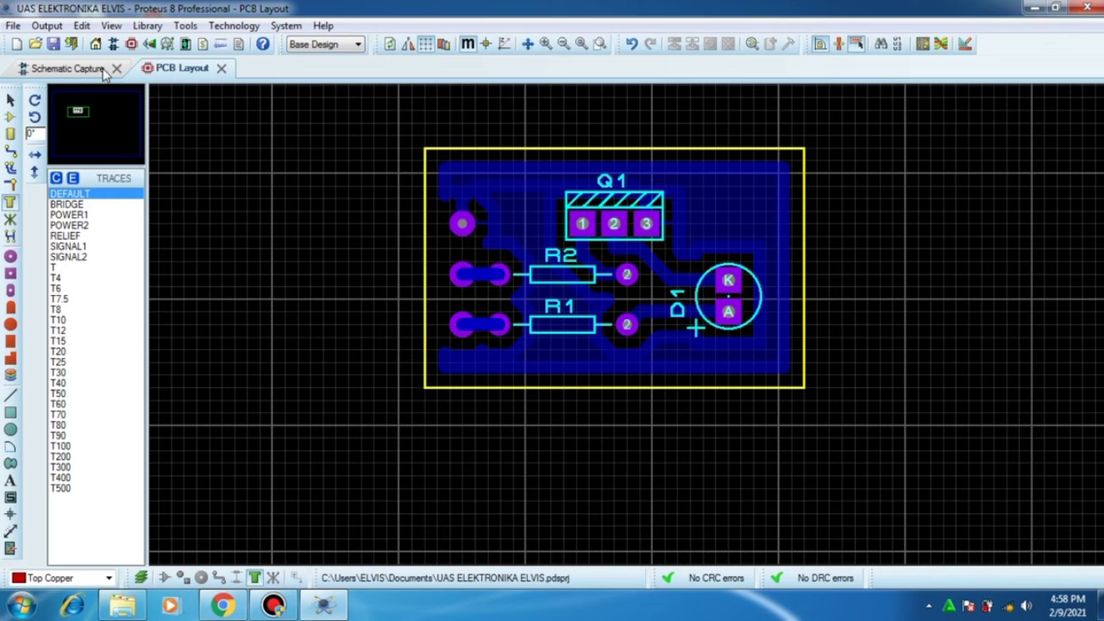
In the schematic, place a POWER terminal directly on the supply wire corner above R1
click(102, 69)
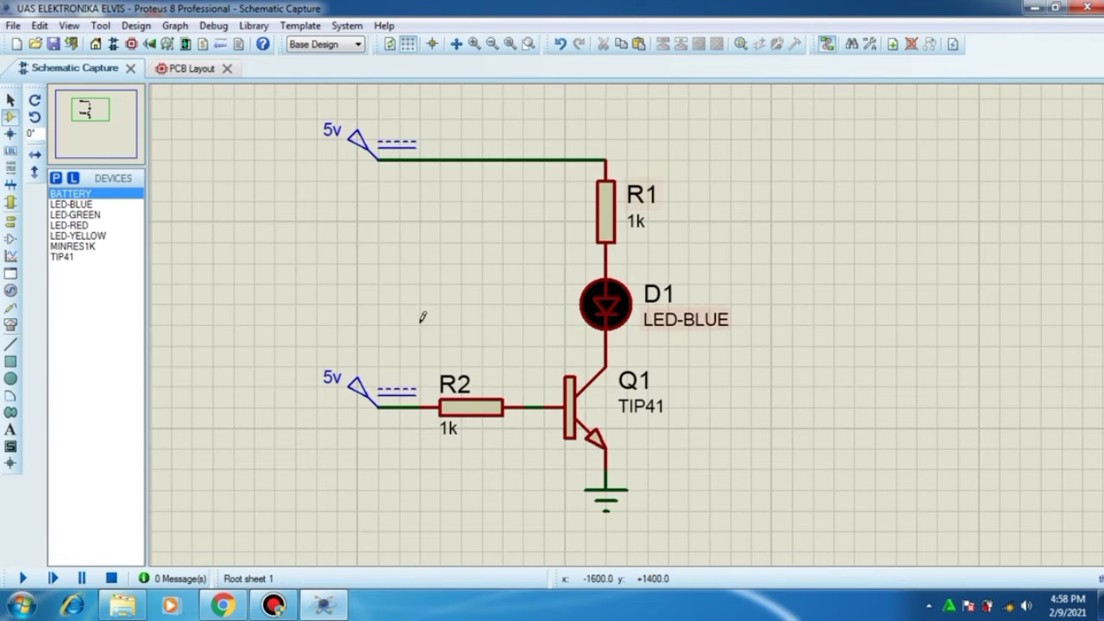
click(11, 222)
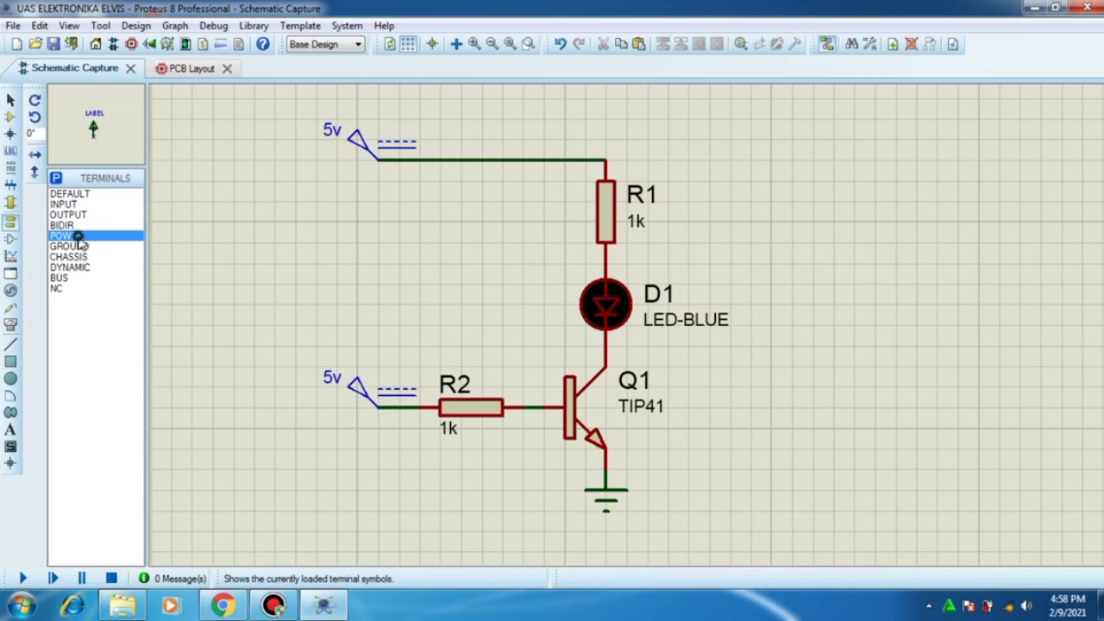
click(605, 142)
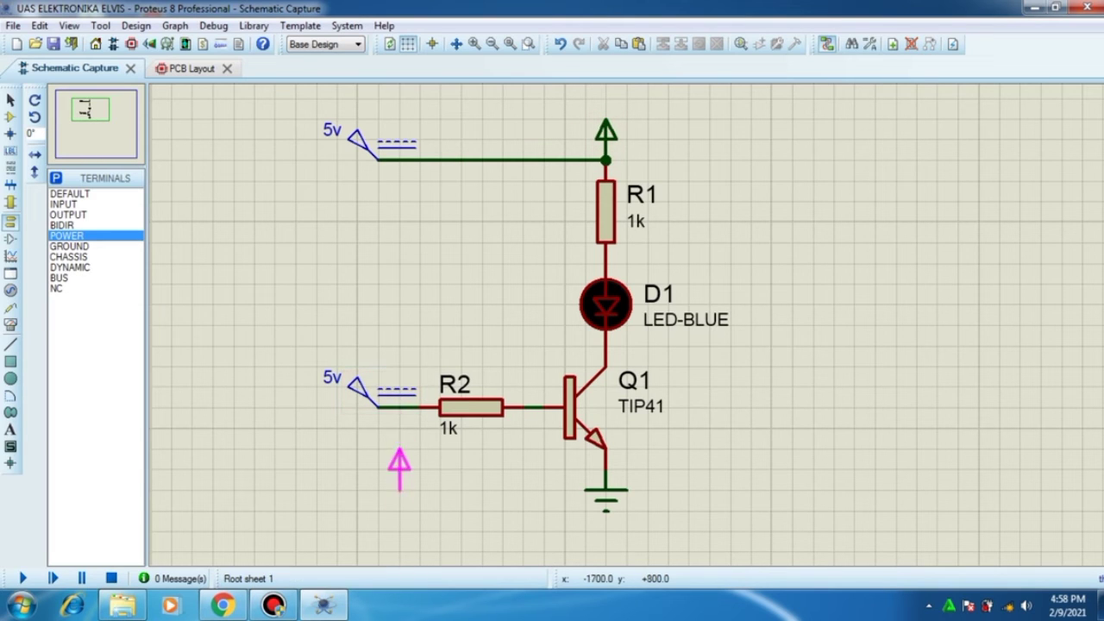
Place a second POWER terminal above R2's 5v generator, wire it to R2's input, and return to the PCB layout
click(404, 348)
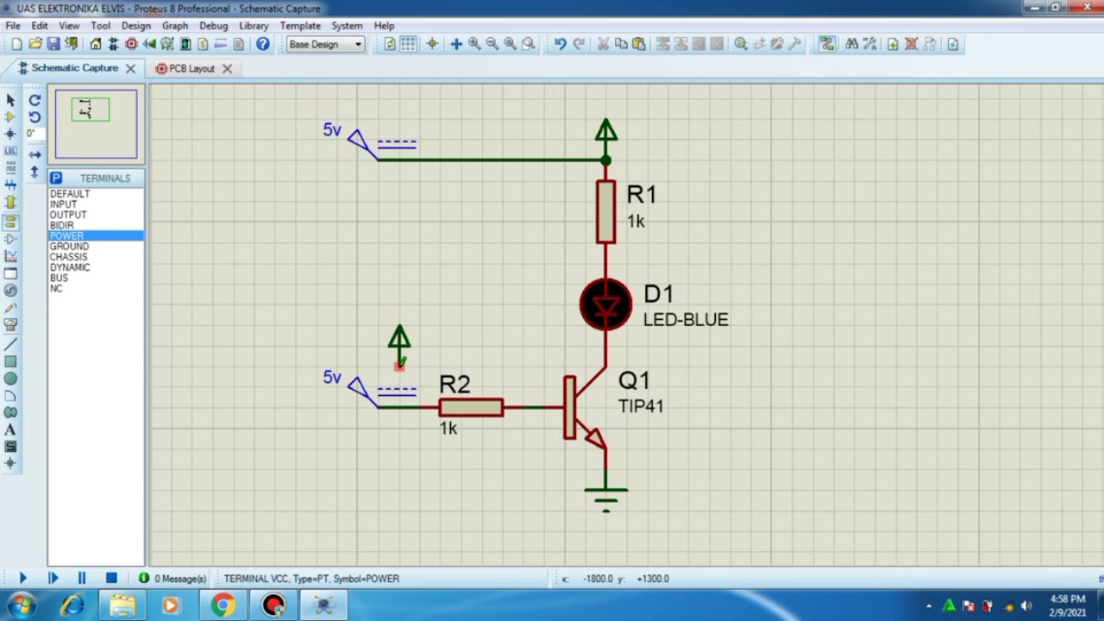
click(398, 366)
click(419, 406)
right_click(424, 420)
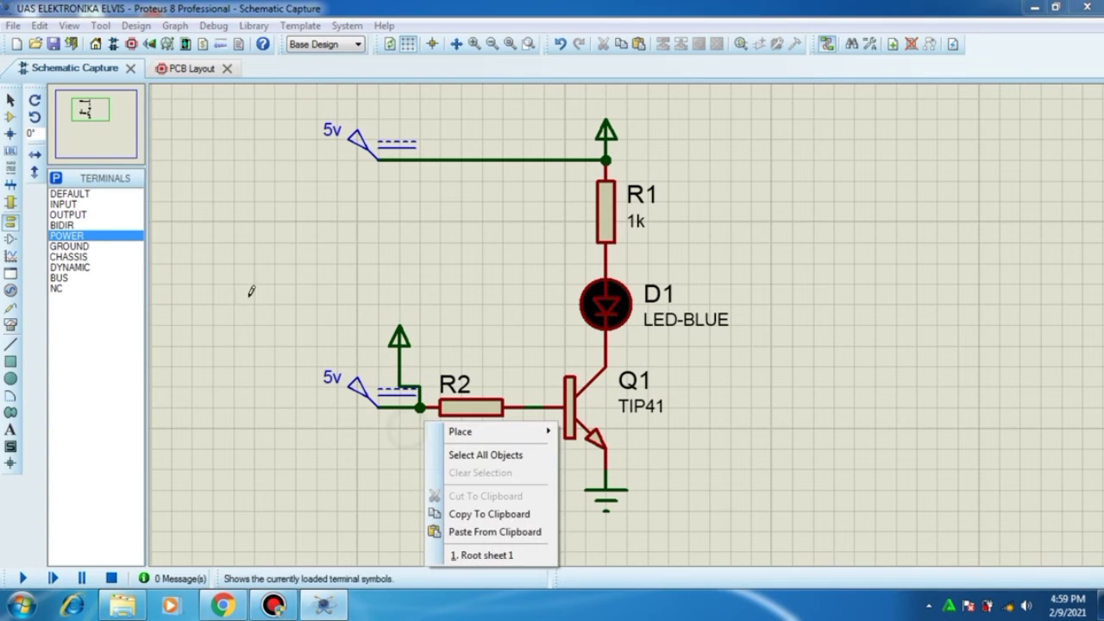
click(362, 295)
scroll(343, 269, down, 1)
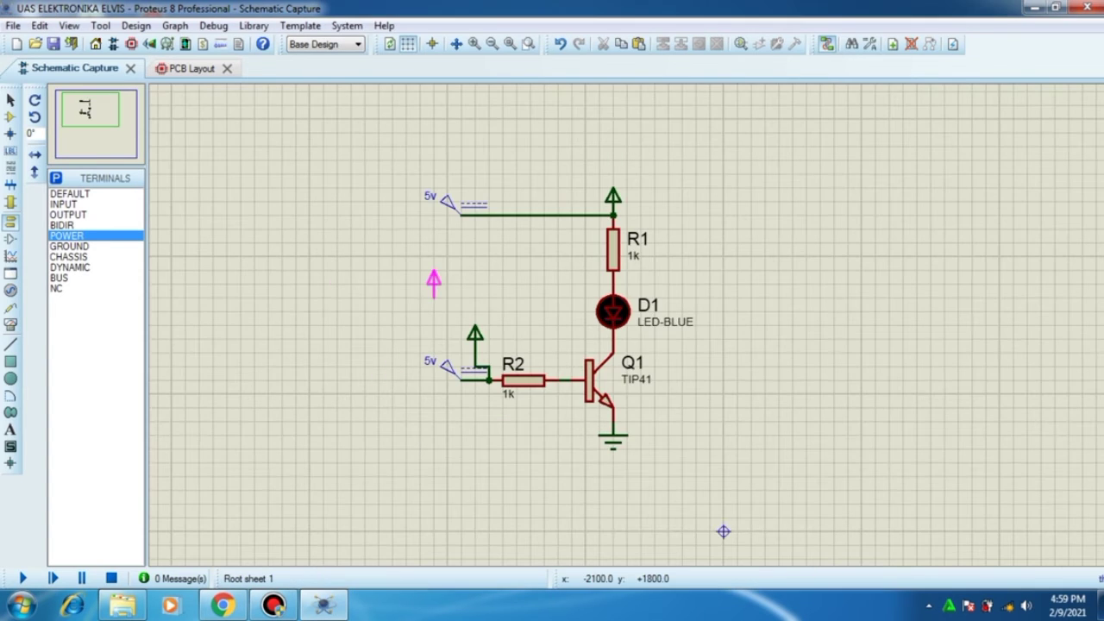
click(207, 68)
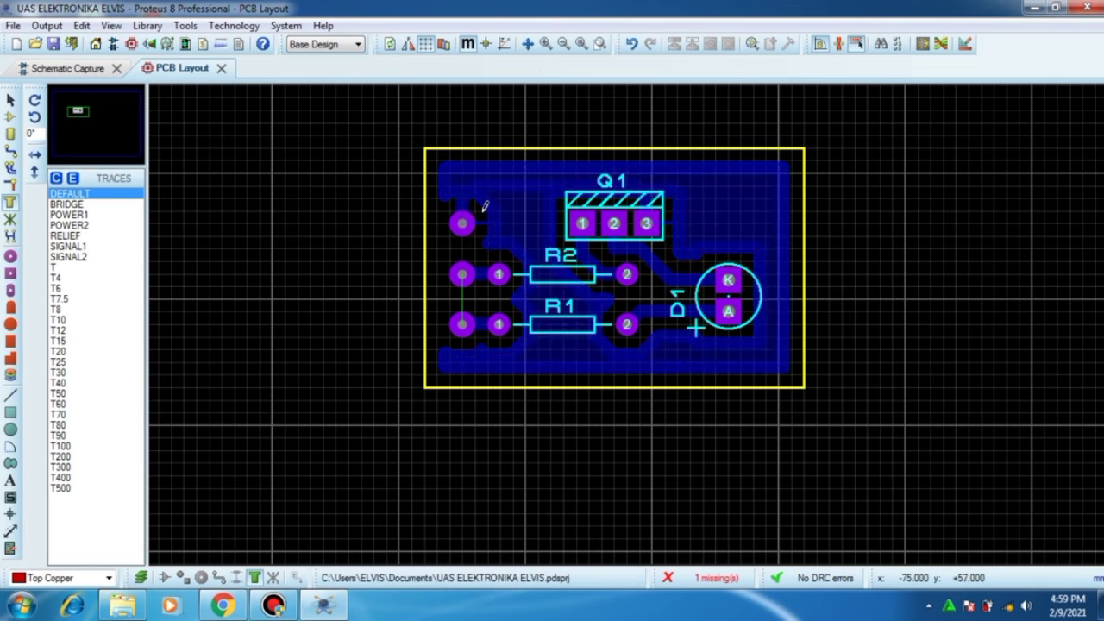
click(10, 481)
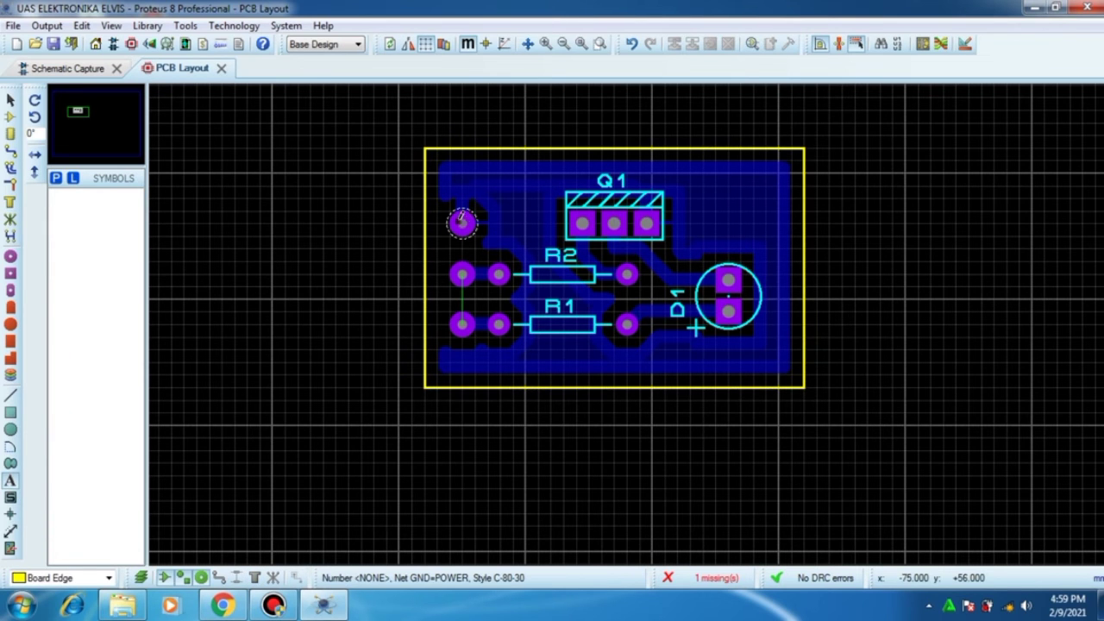
click(469, 212)
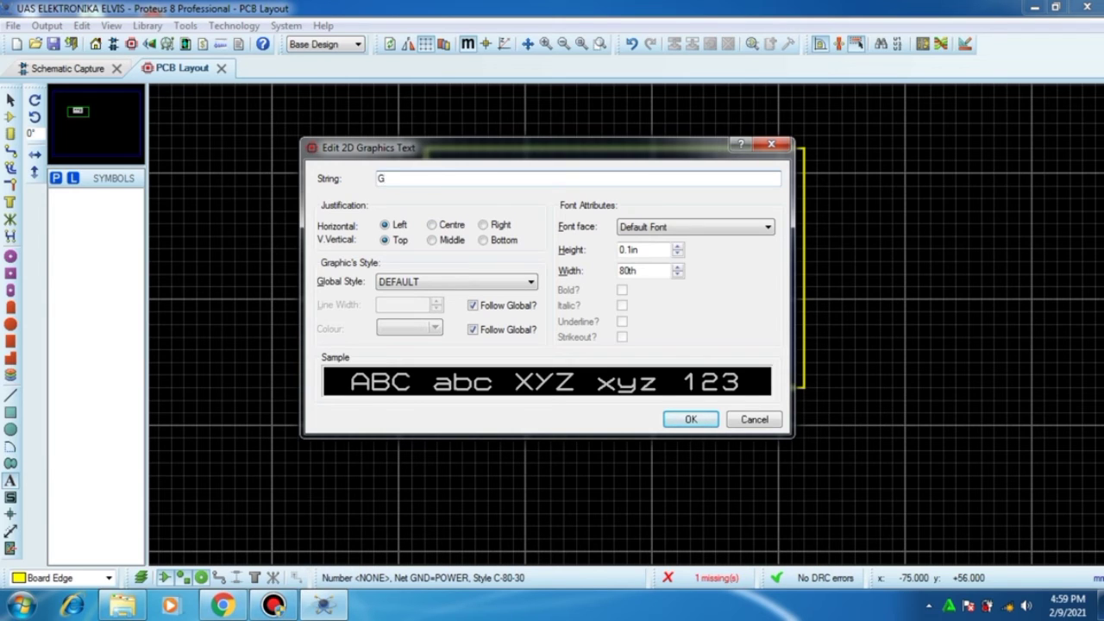
text(G)
click(693, 228)
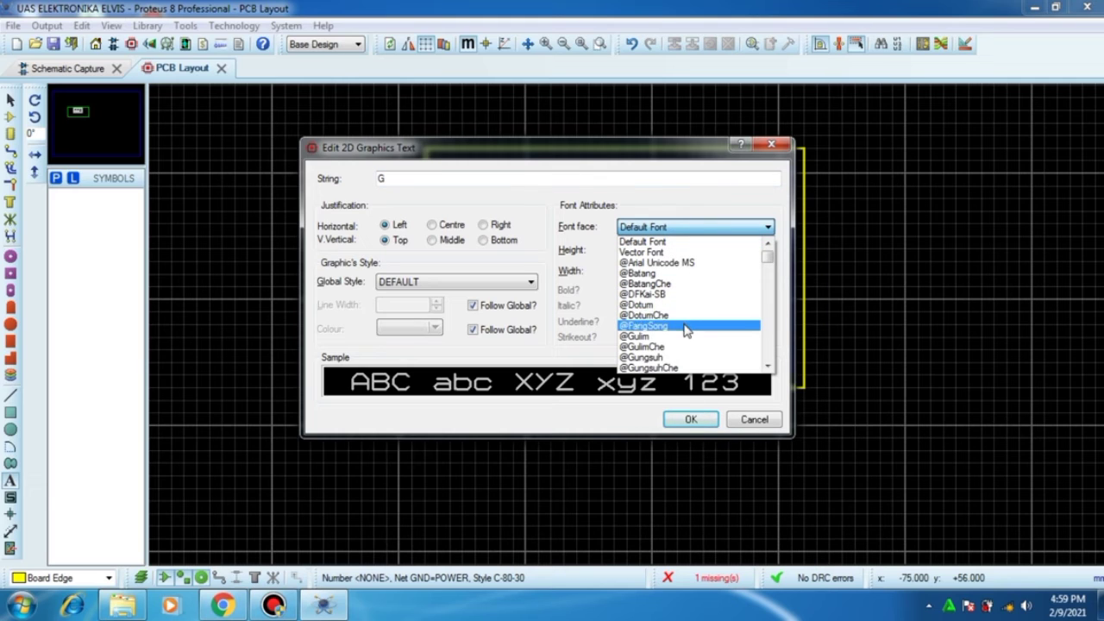
click(686, 326)
click(677, 245)
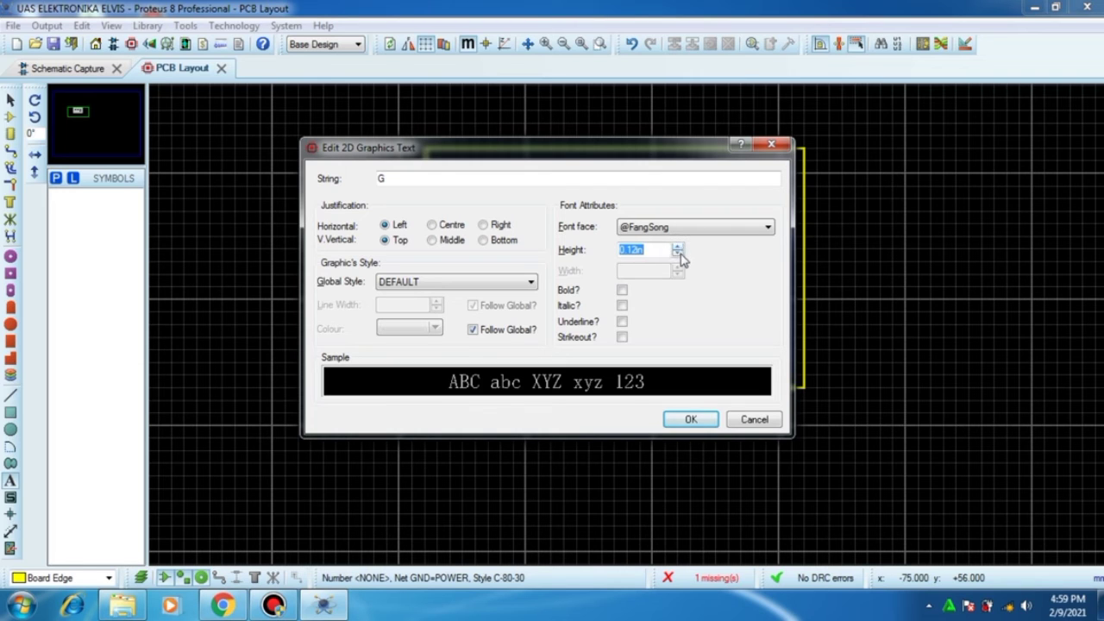
click(678, 255)
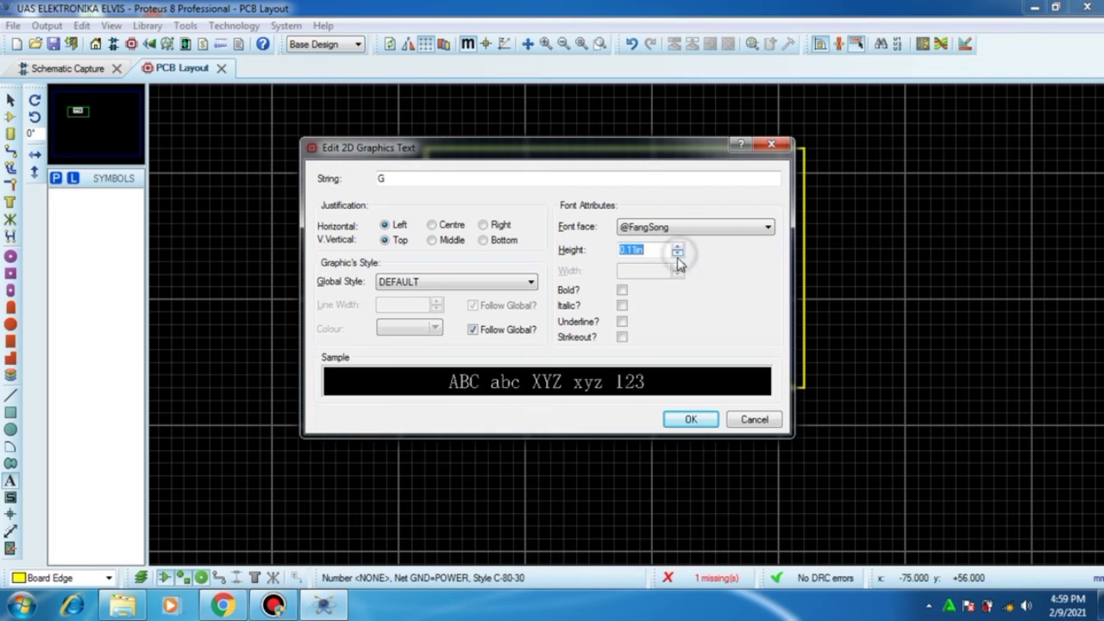
click(691, 420)
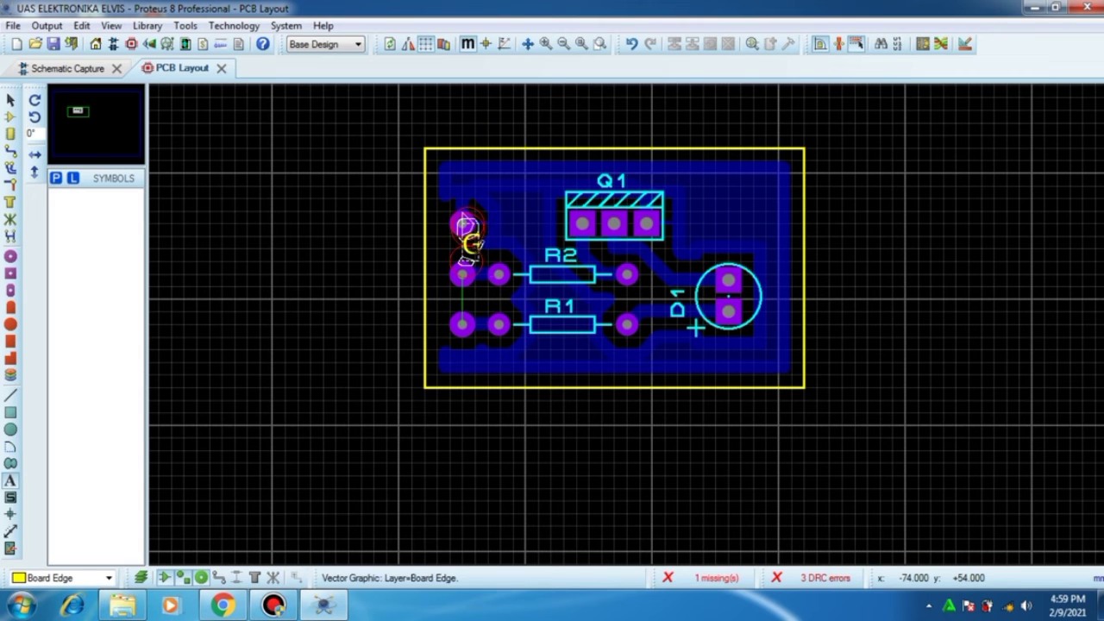
Change the G label's layer to Top Silk and move the label just above and to the right of its pad
right_click(488, 245)
mouse_move(552, 463)
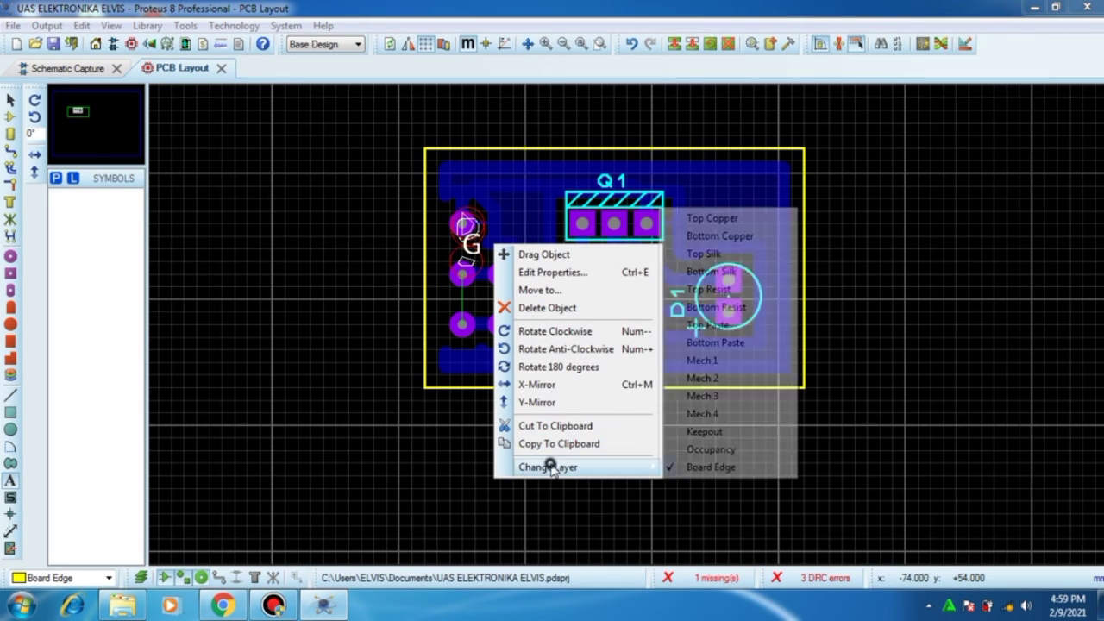
click(717, 256)
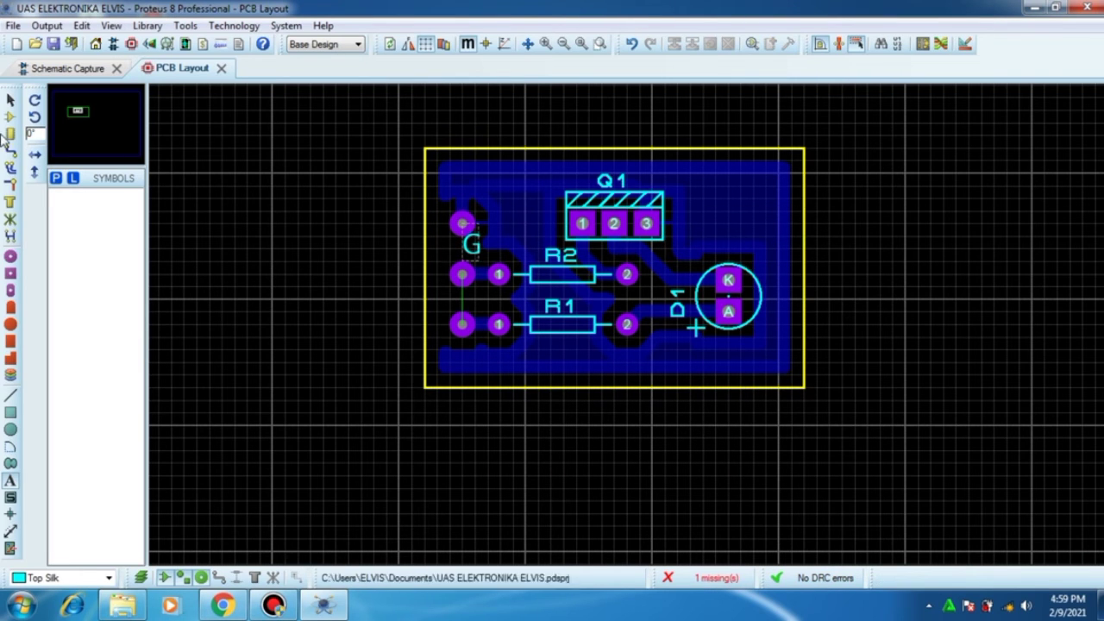
click(10, 100)
drag(484, 250, 458, 200)
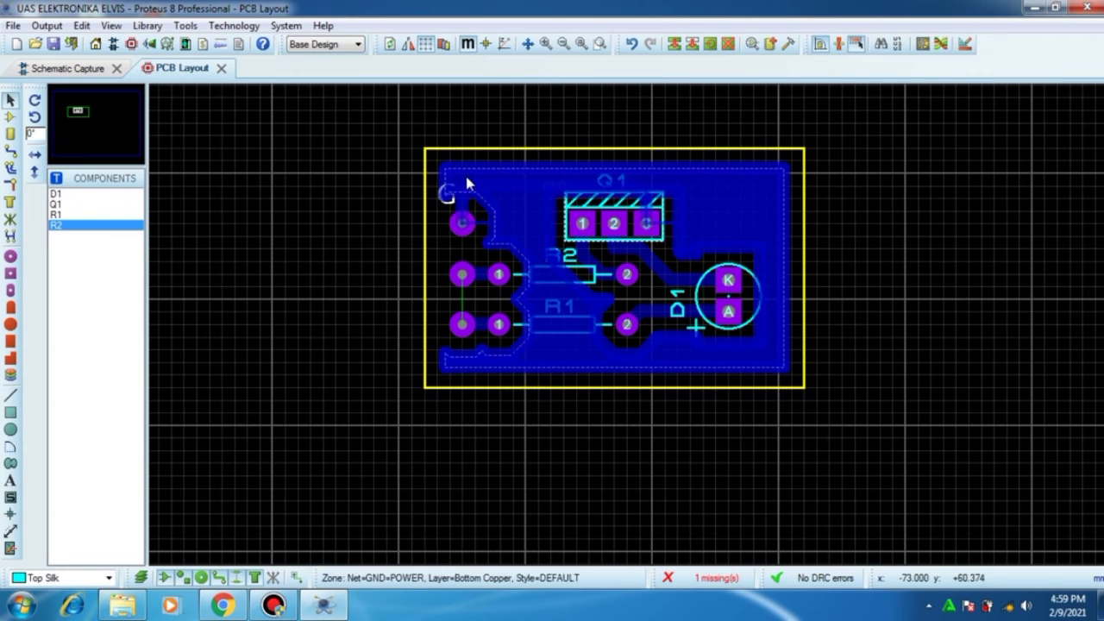
drag(446, 195, 487, 199)
click(301, 303)
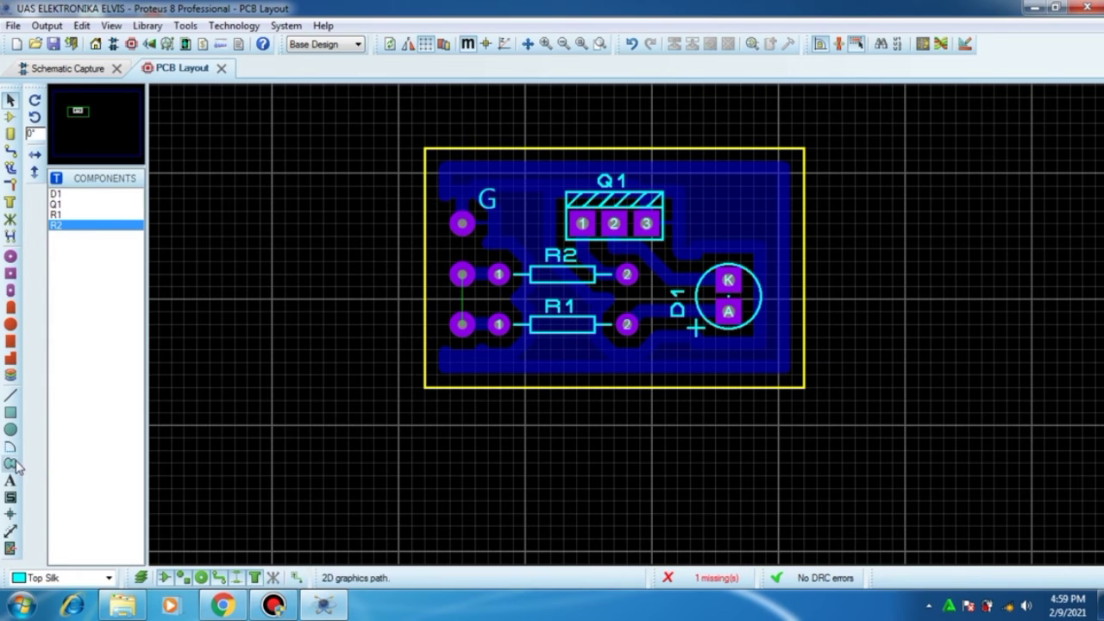
Add the text IN near R2's input pad and VCC below R1's input pad, and save the project
click(14, 481)
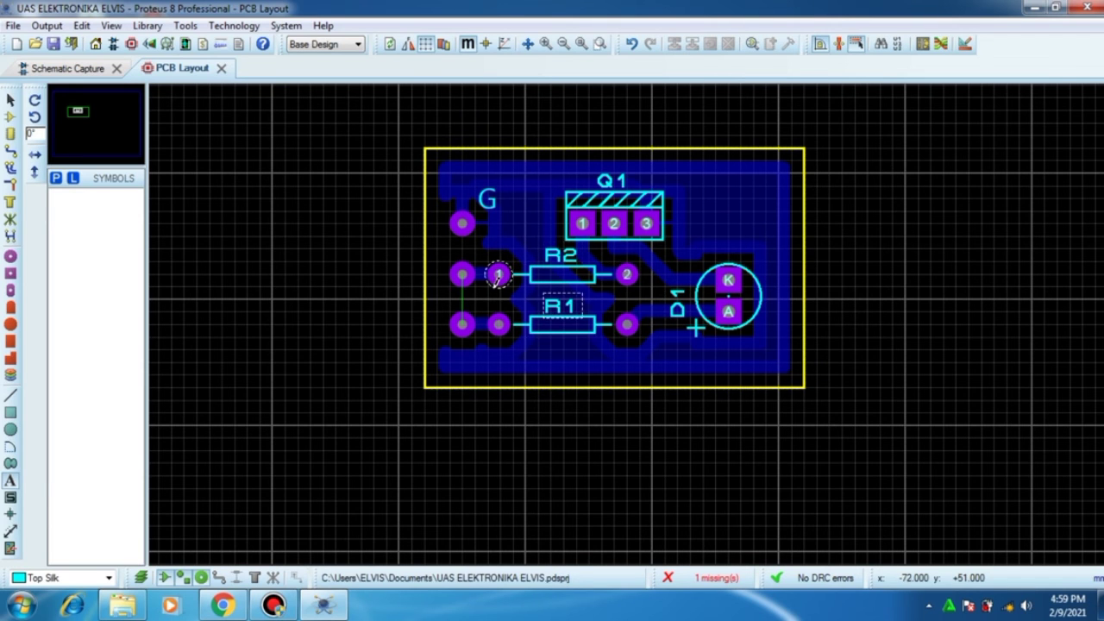
click(450, 263)
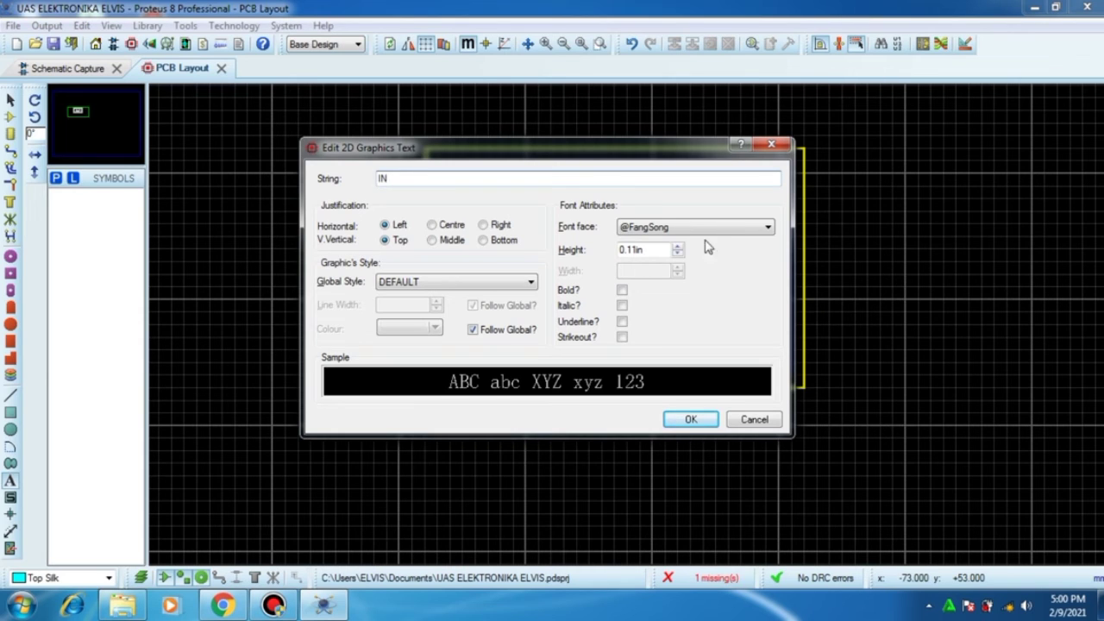
click(691, 419)
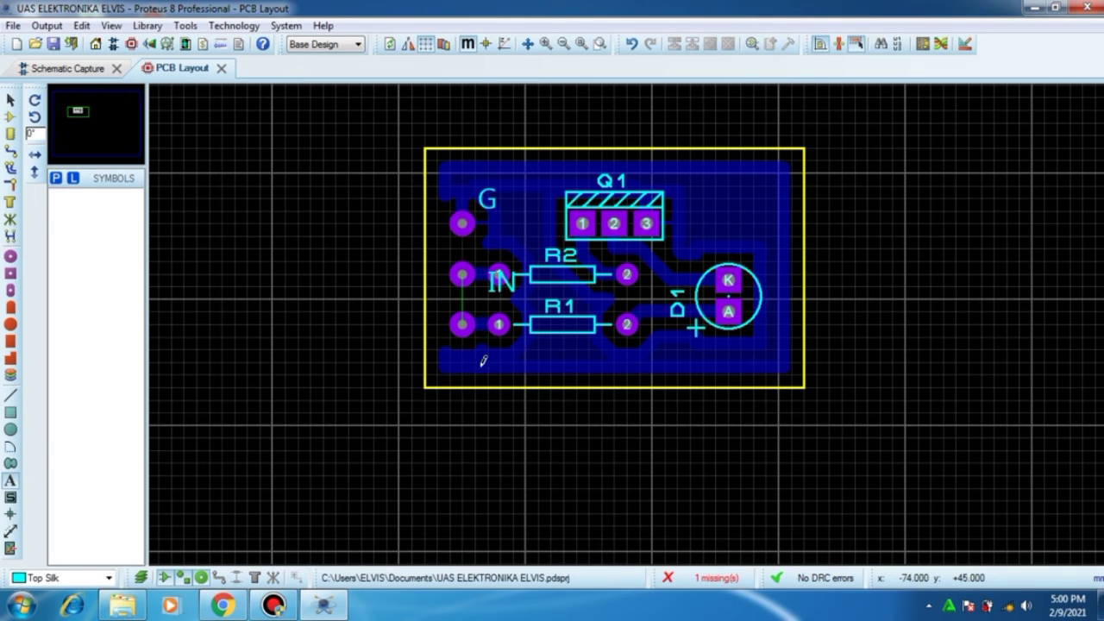
click(475, 342)
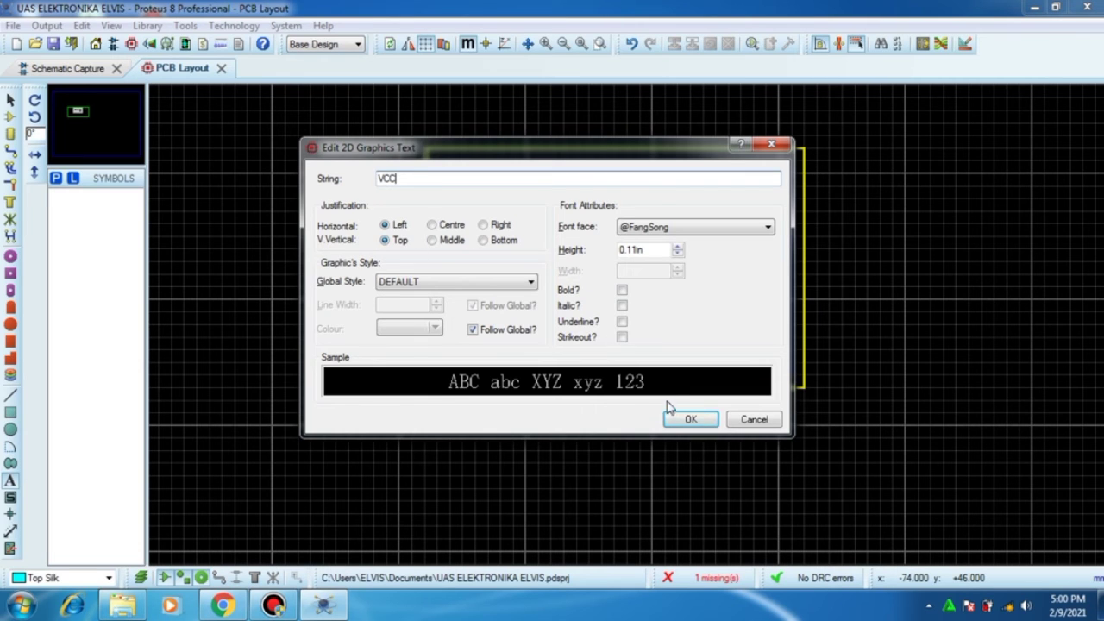
click(686, 420)
click(210, 138)
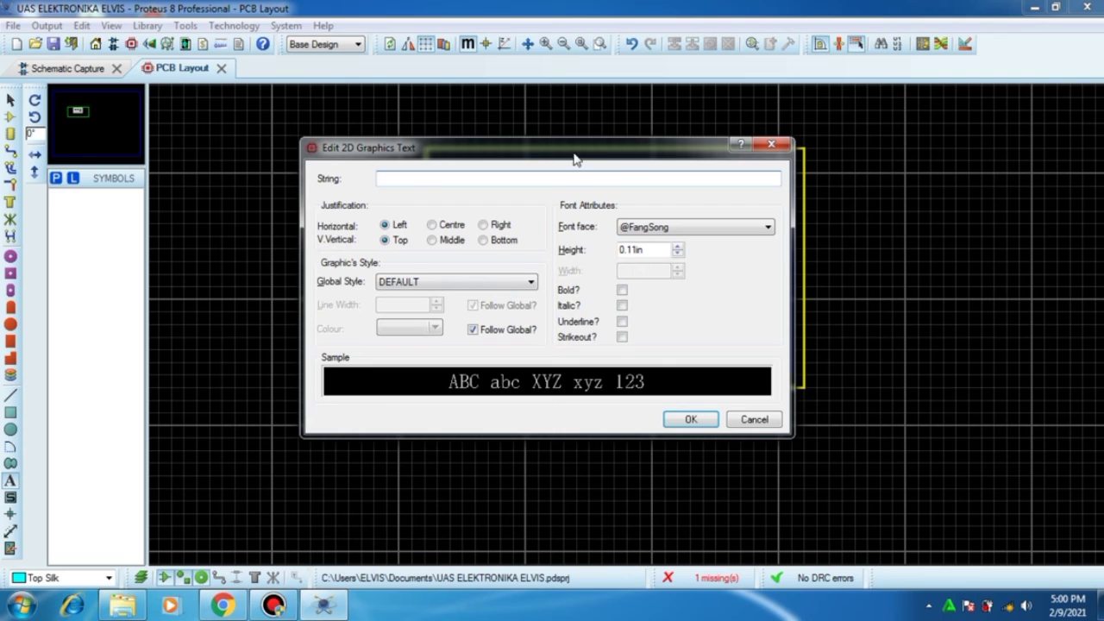
click(770, 144)
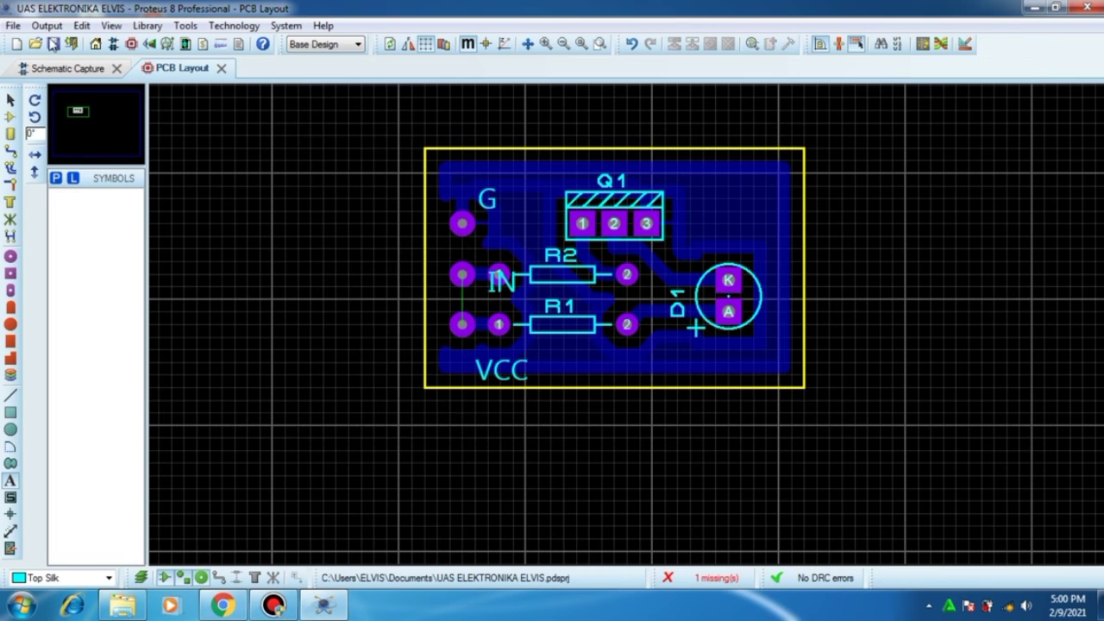
click(55, 44)
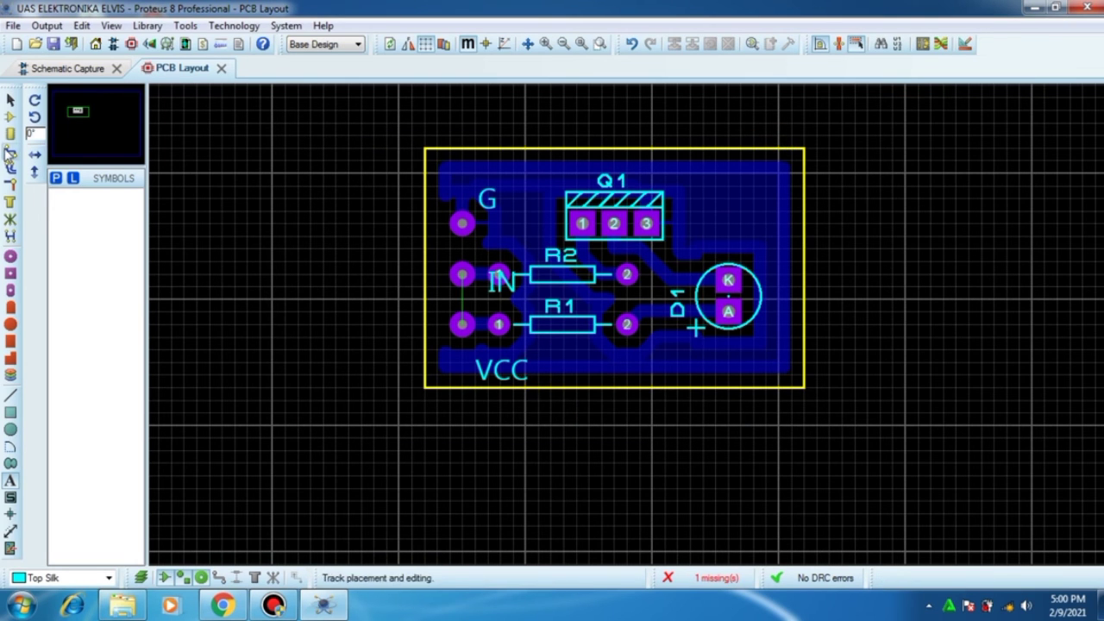
Reposition the VCC label just below R1's input pads and the IN label just above R2's input pads
click(10, 101)
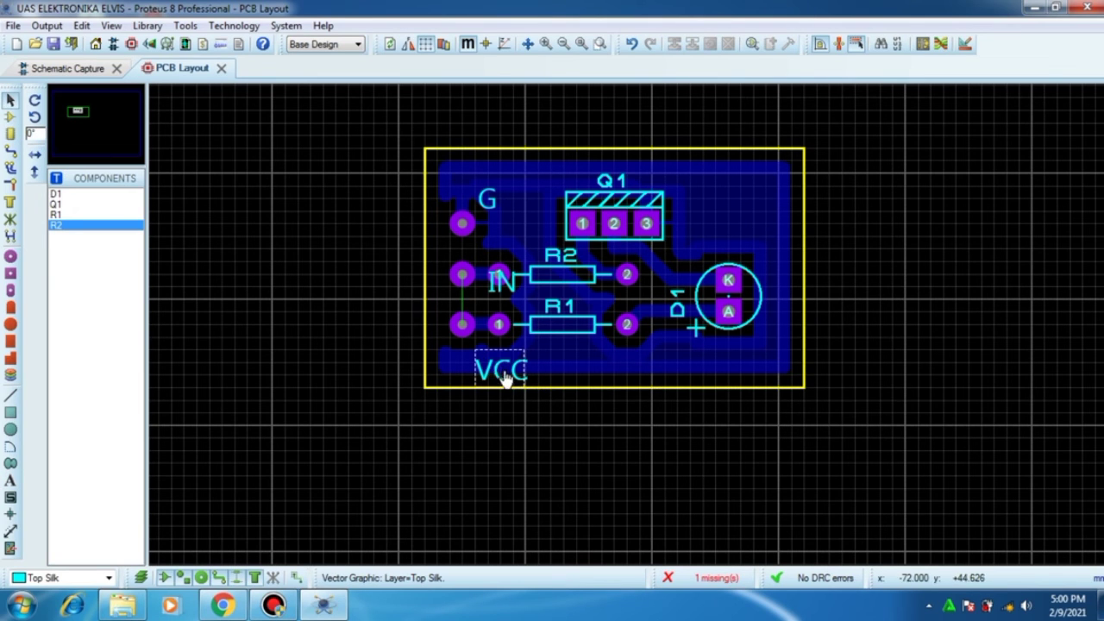
drag(505, 371, 479, 339)
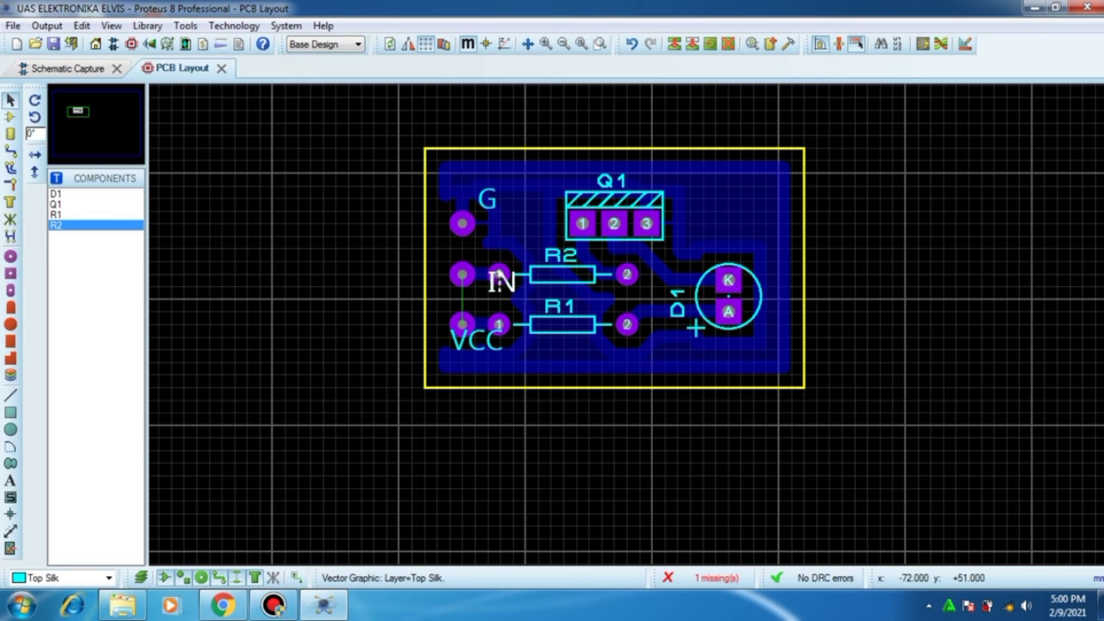
drag(501, 280, 488, 245)
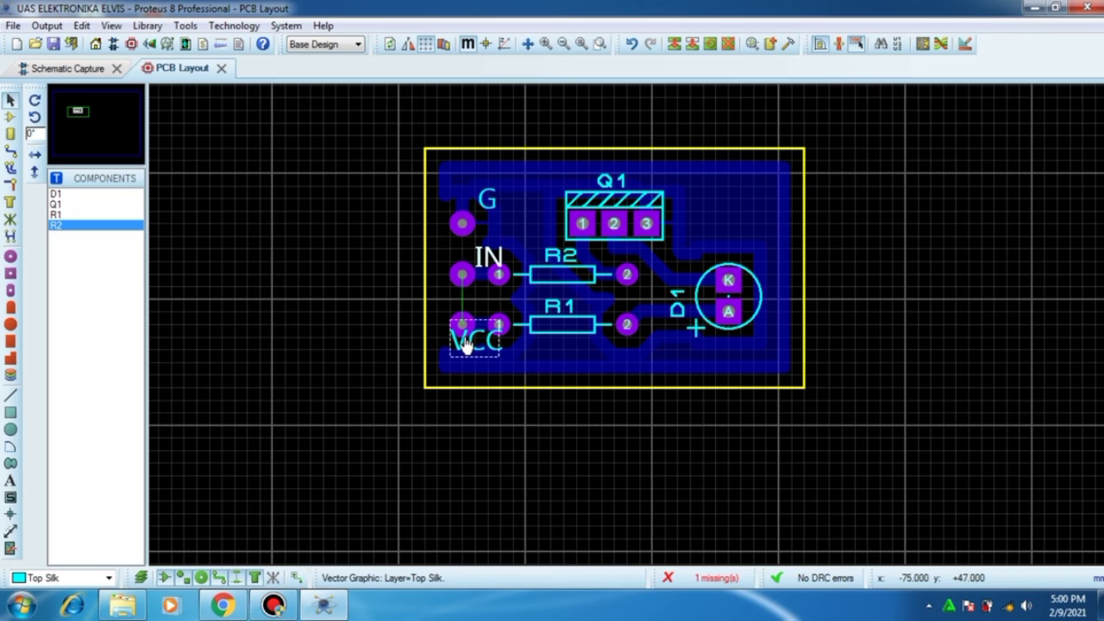
mouse_move(465, 344)
mouse_down()
mouse_move(470, 312)
mouse_move(482, 365)
mouse_move(478, 355)
mouse_up()
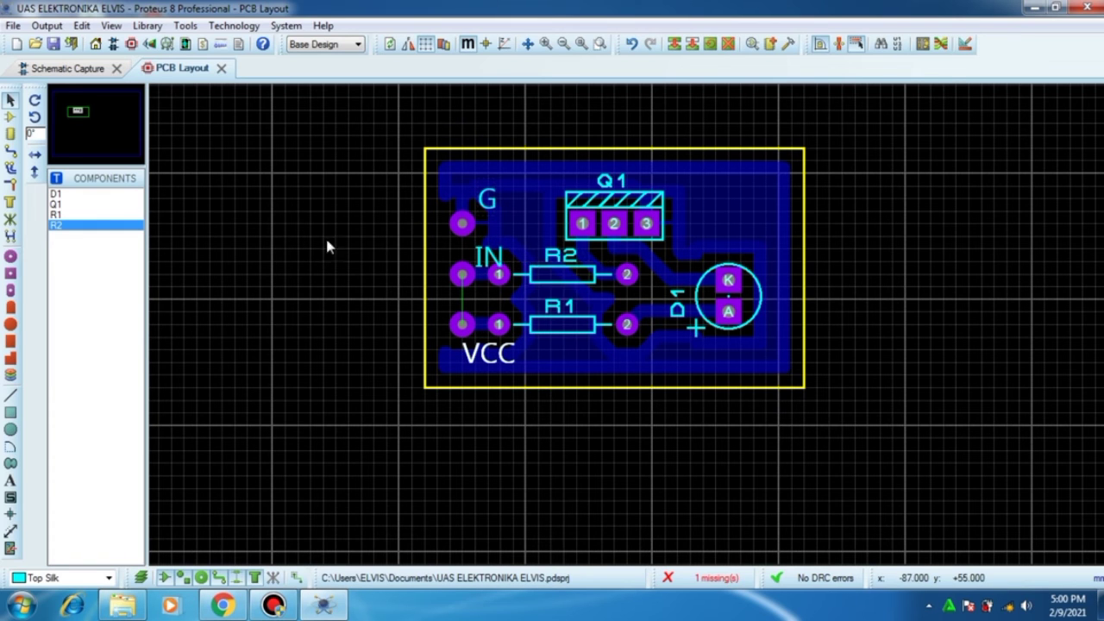
Set up an Adobe PDF export of the layout in Normal Artwork mode, excluding the Top Copper and Top Silk layers
scroll(798, 288, down, 2)
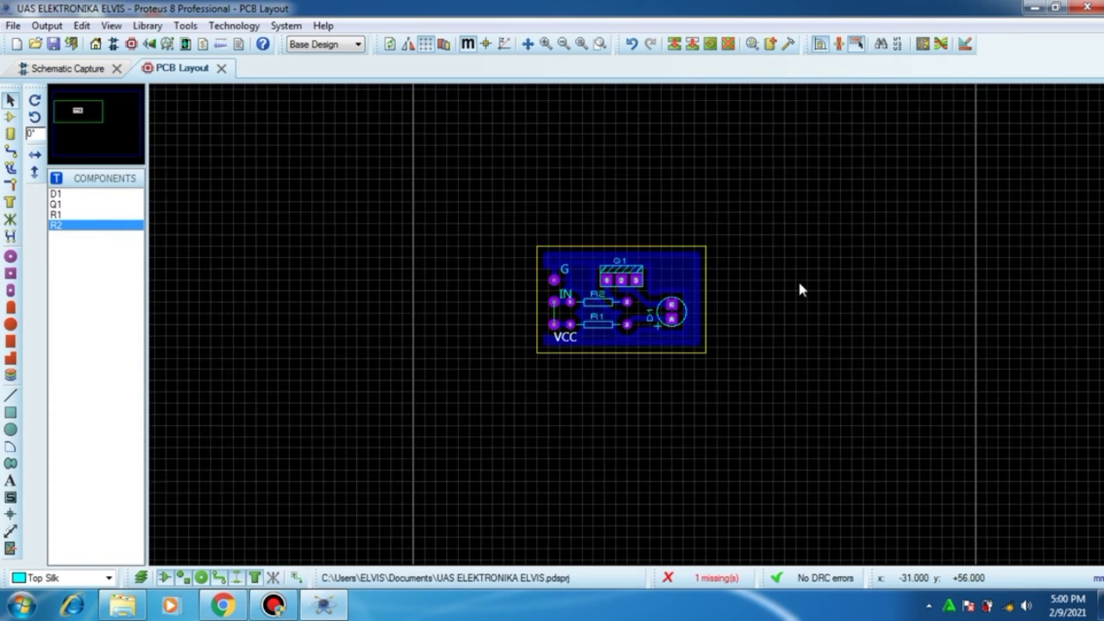
scroll(798, 280, up, 2)
scroll(560, 371, down, 1)
scroll(647, 305, up, 1)
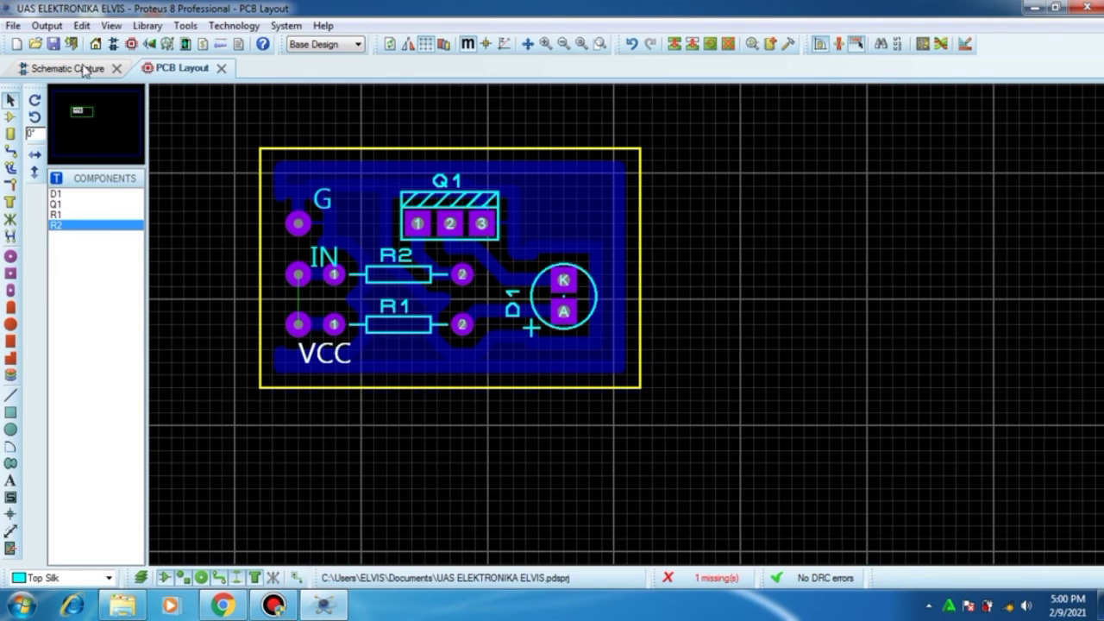
click(47, 26)
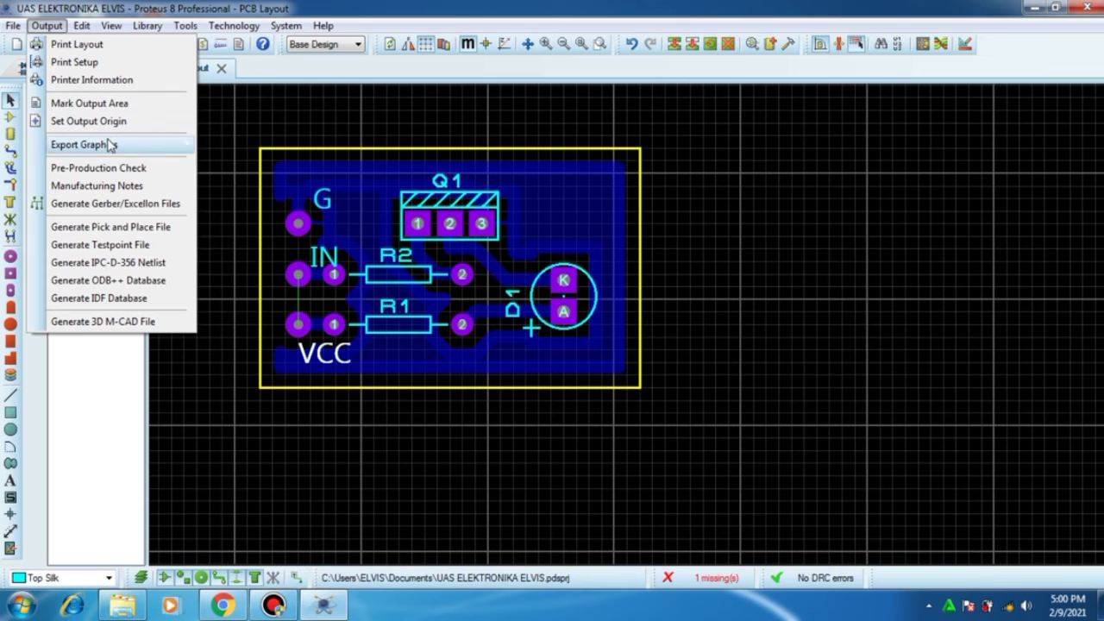
mouse_move(148, 151)
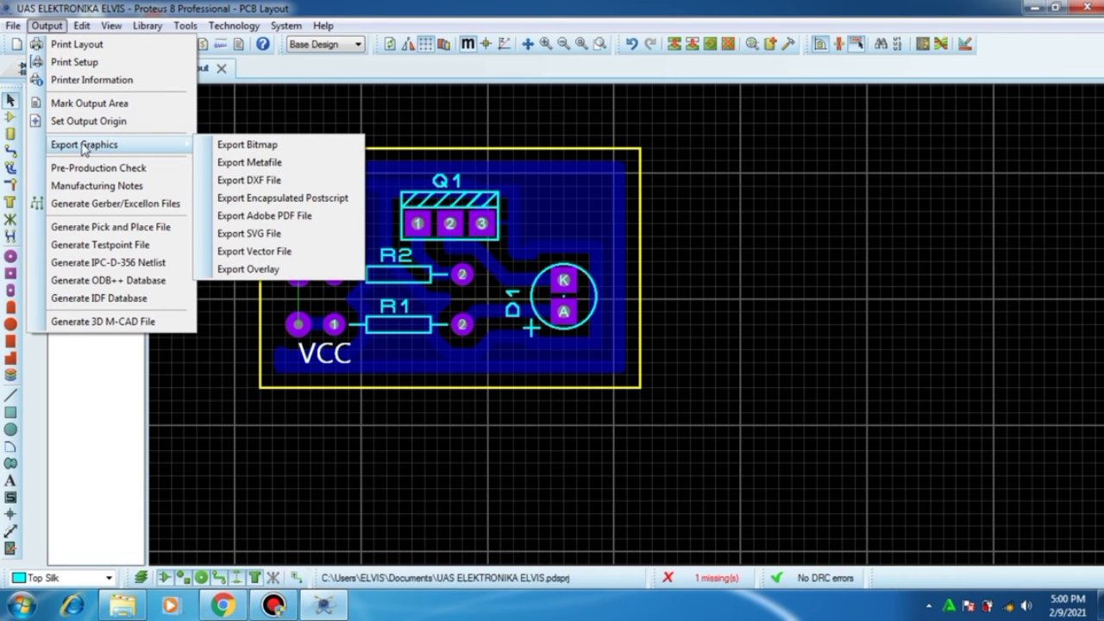
click(257, 223)
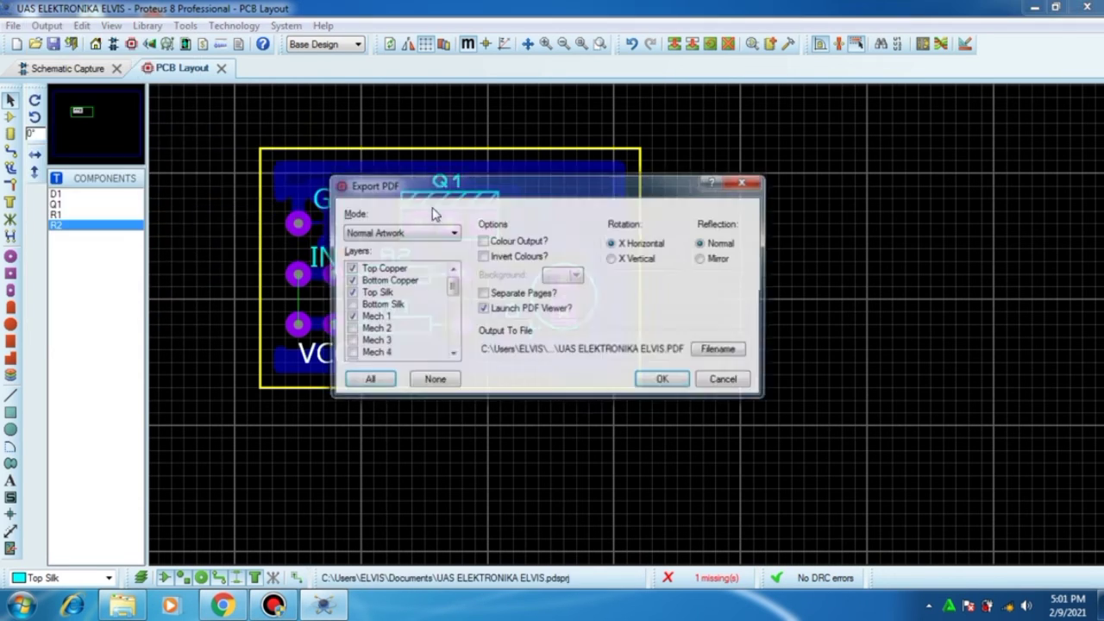
click(380, 233)
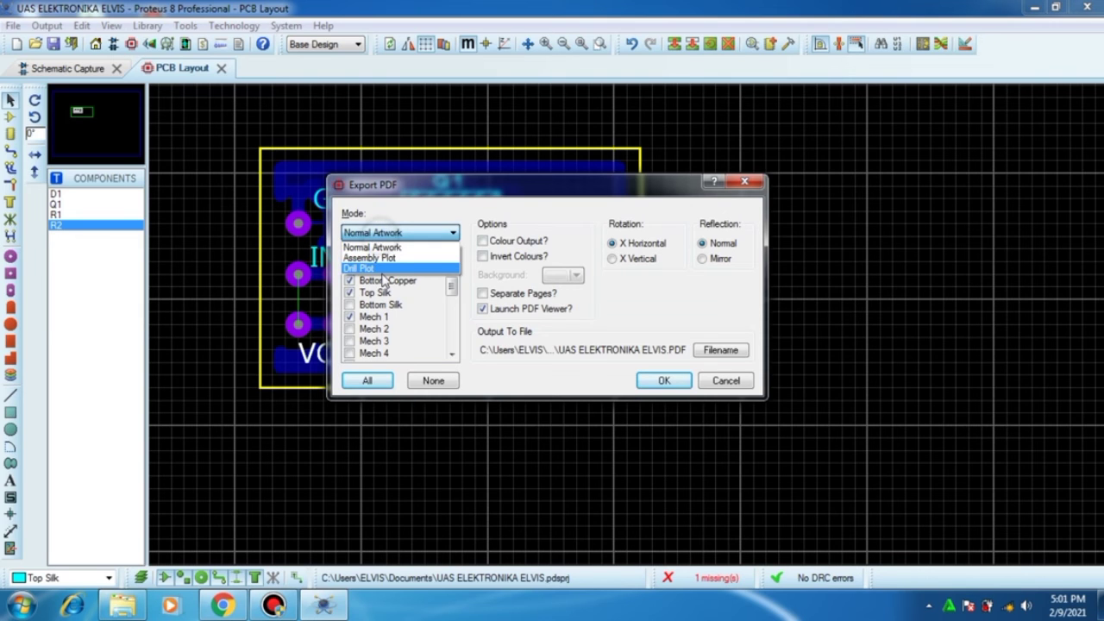
click(412, 229)
click(398, 270)
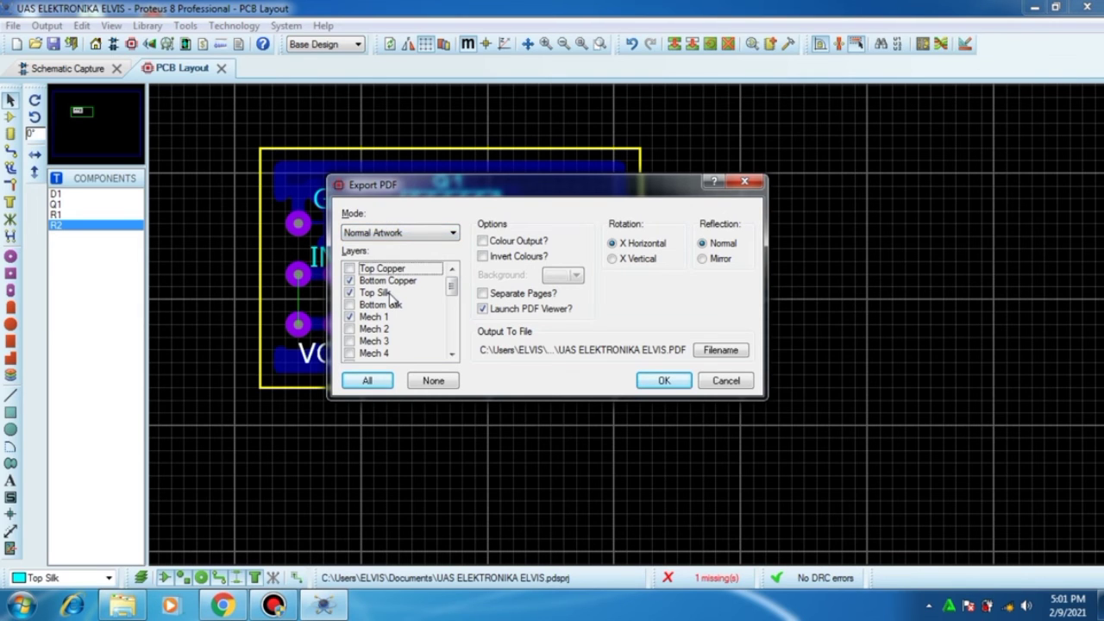
click(386, 292)
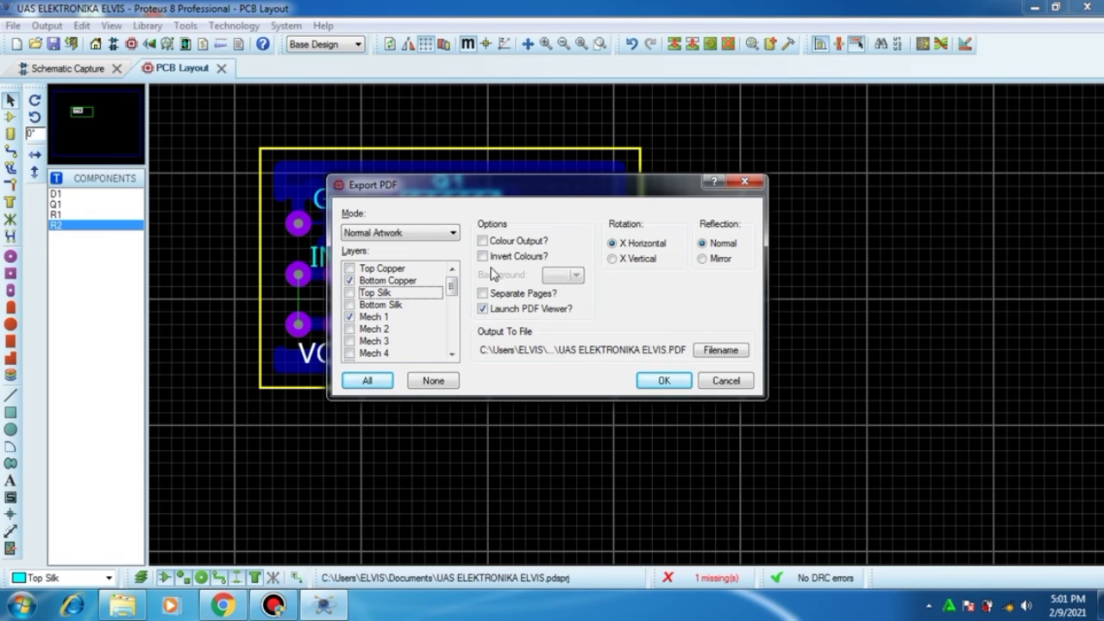
Export the layout PDF as LAYOUT(BELAKANG) to the uas folder inside DATA KULIAH\ELEKTRONIKA DASAR on drive D
click(723, 350)
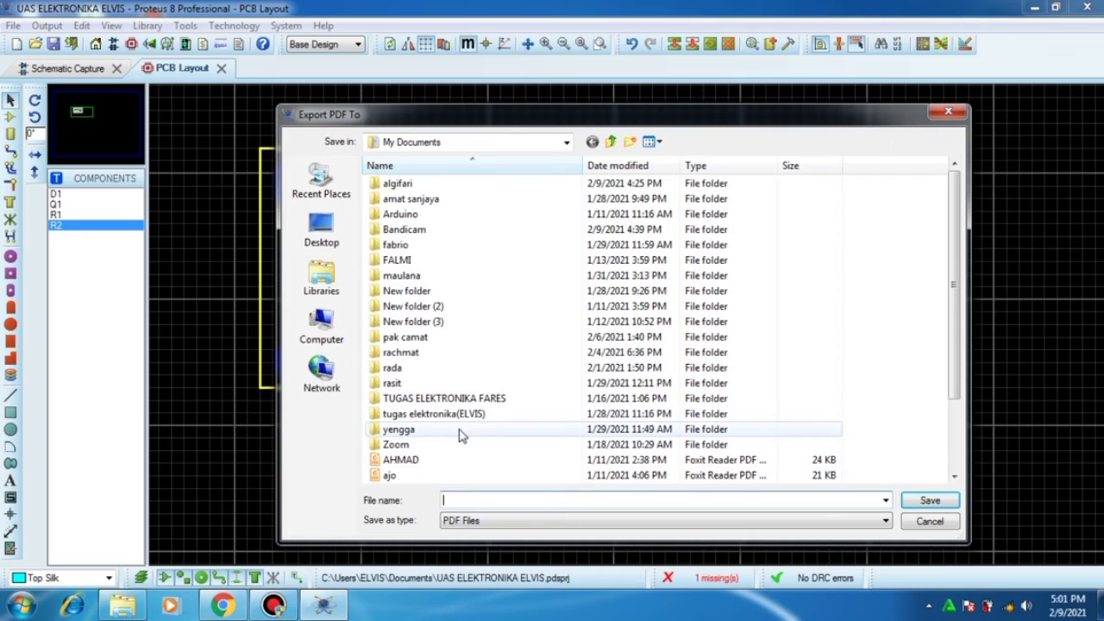
click(334, 330)
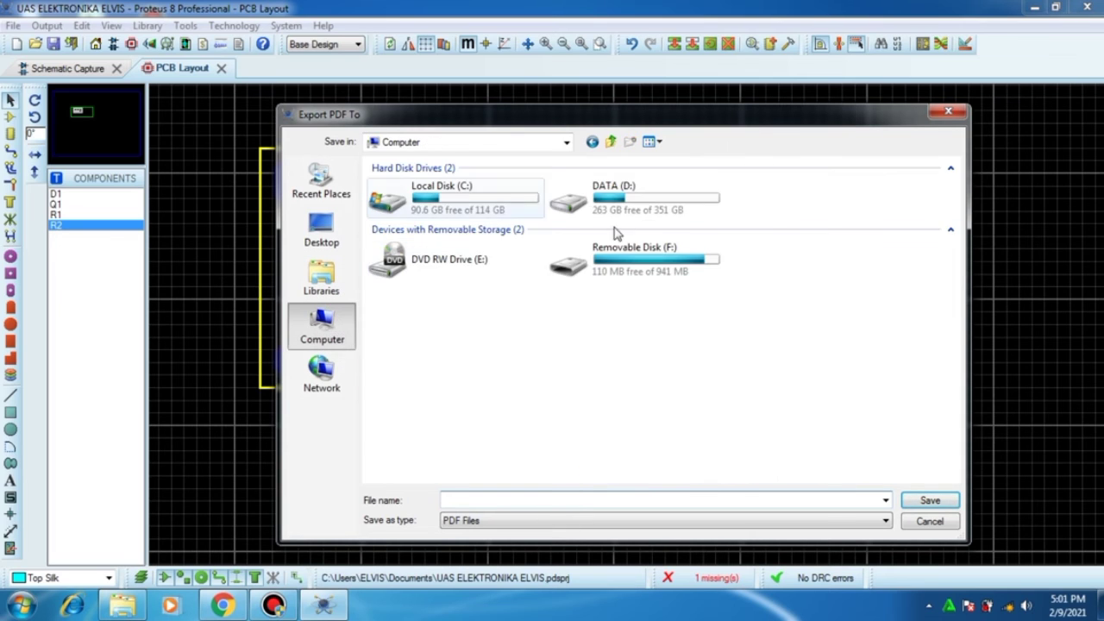
double_click(642, 211)
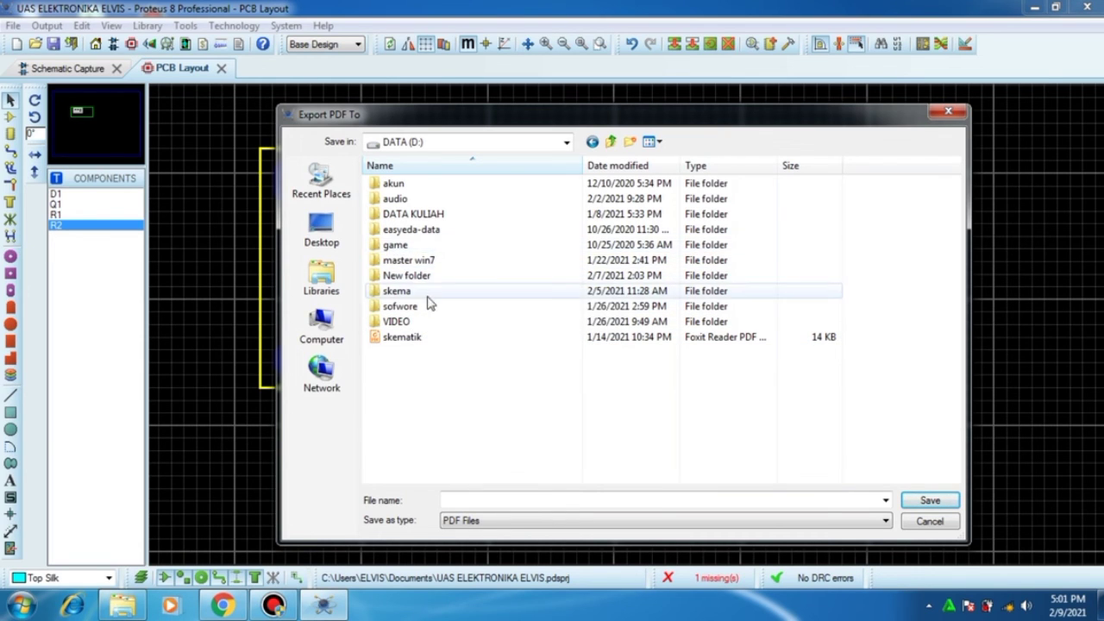
double_click(431, 214)
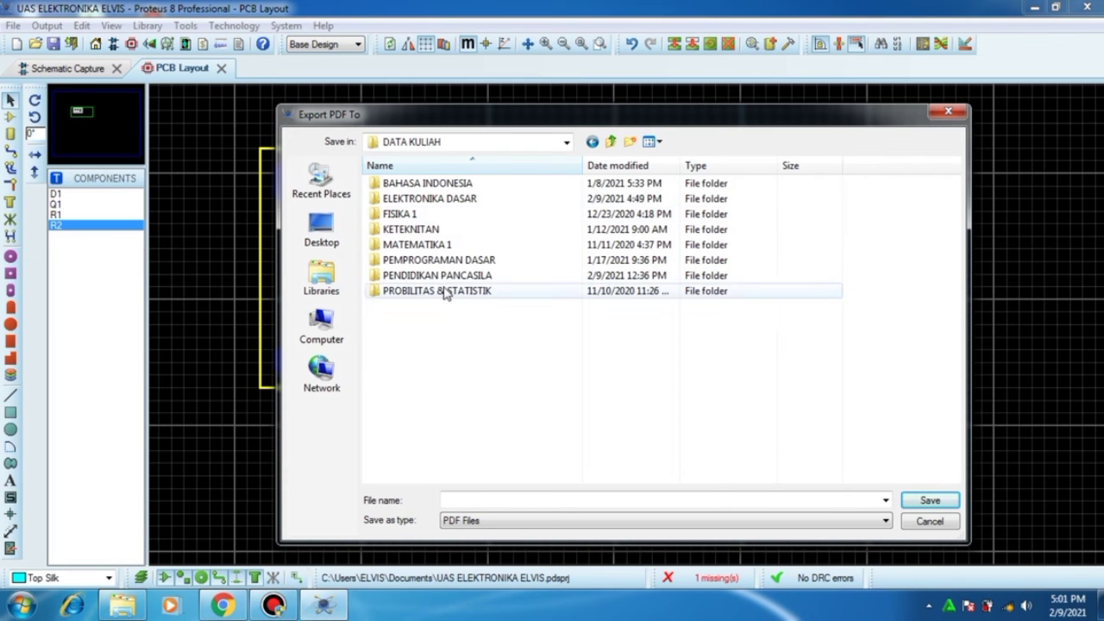
double_click(433, 200)
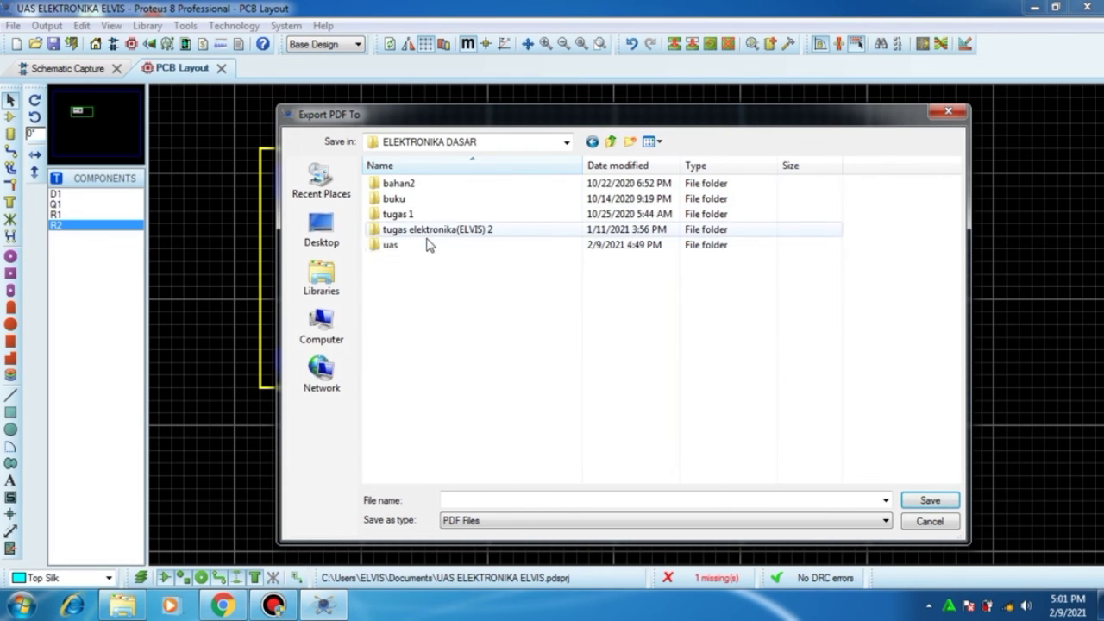
double_click(432, 245)
click(475, 499)
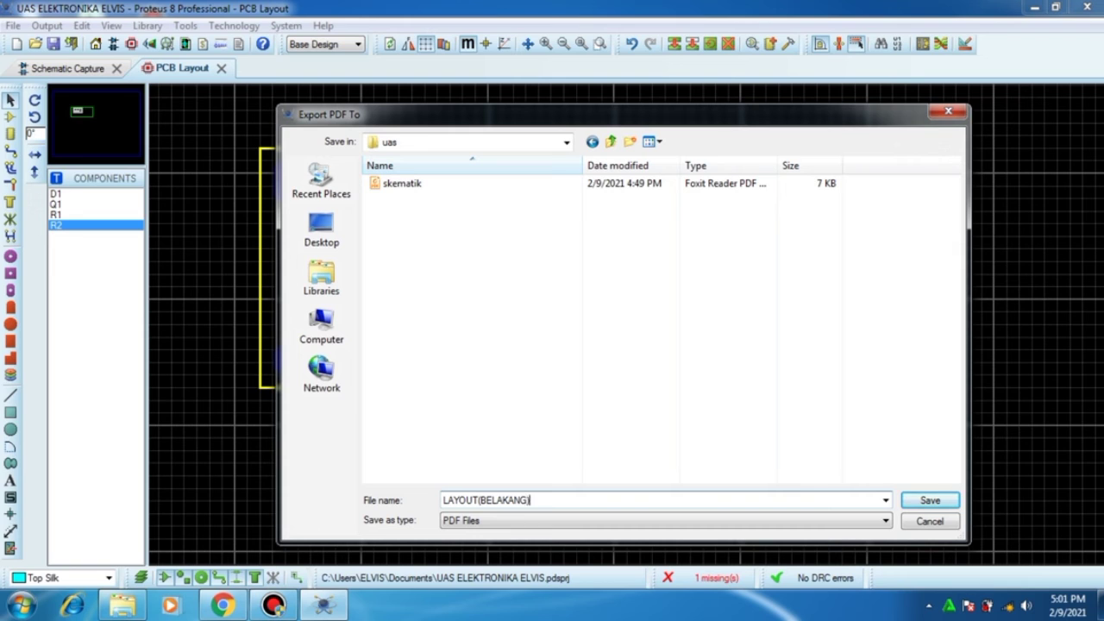
click(923, 501)
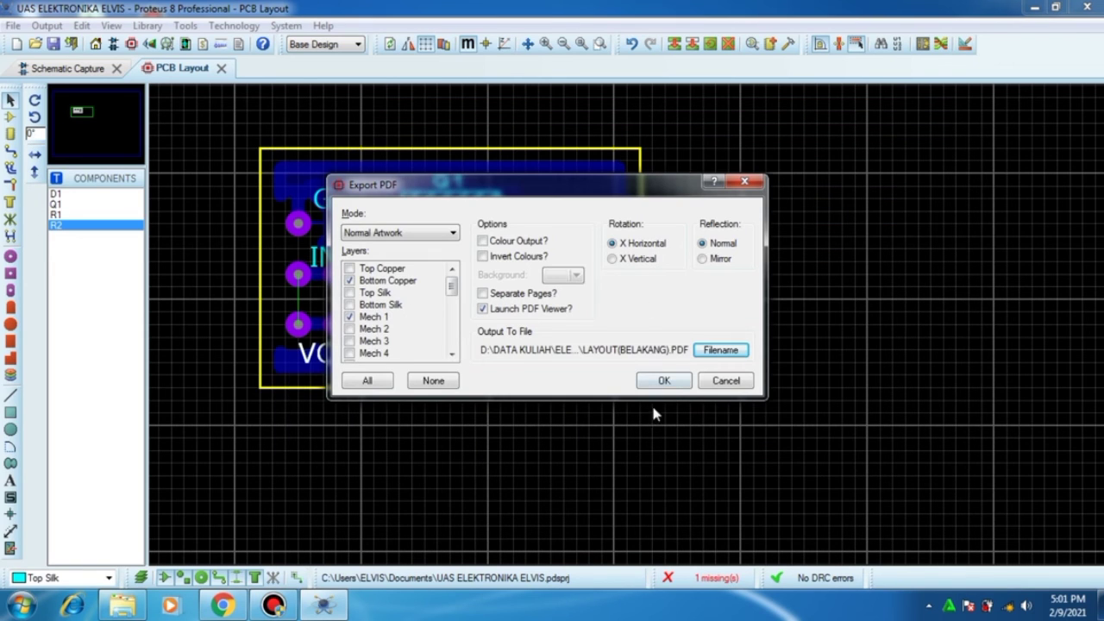
click(665, 381)
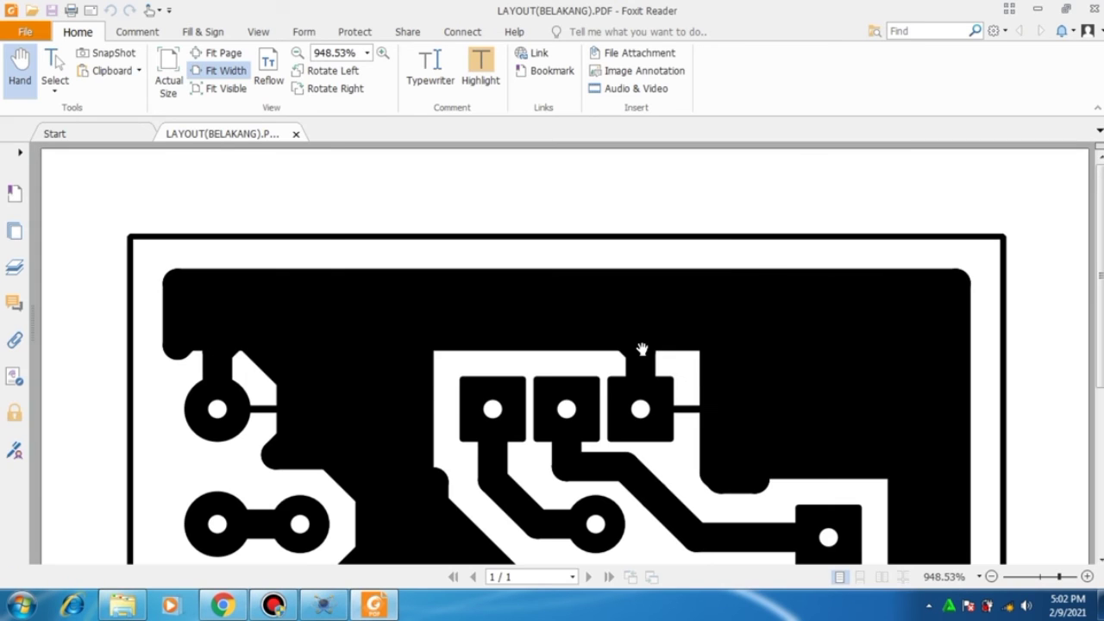
Examine the bottom copper tracks, pads and board outline in the exported LAYOUT(BELAKANG) PDF, and close the viewer
click(645, 371)
scroll(449, 311, down, 5)
scroll(518, 332, down, 2)
scroll(508, 324, up, 6)
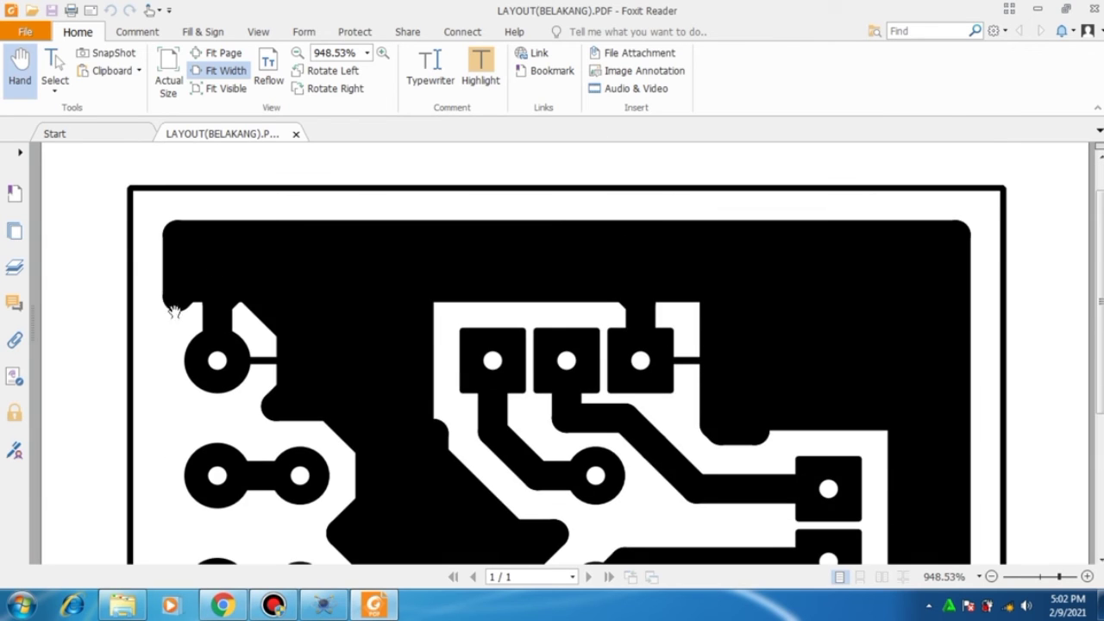
scroll(543, 341, down, 6)
scroll(588, 369, up, 1)
scroll(581, 362, up, 3)
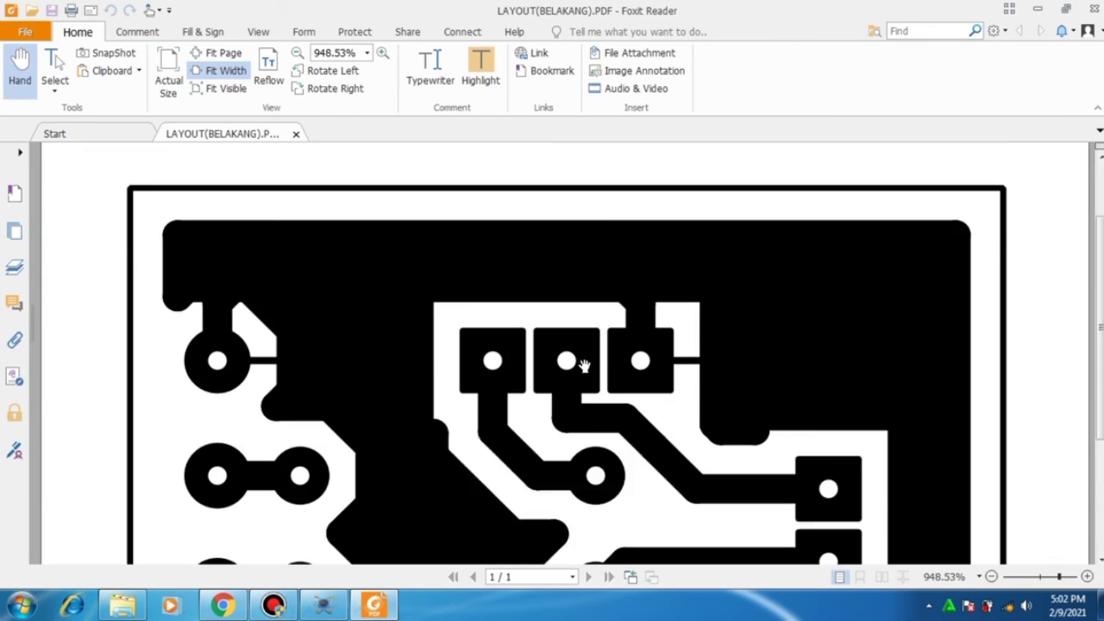
scroll(581, 364, down, 3)
scroll(582, 365, up, 2)
scroll(584, 365, down, 1)
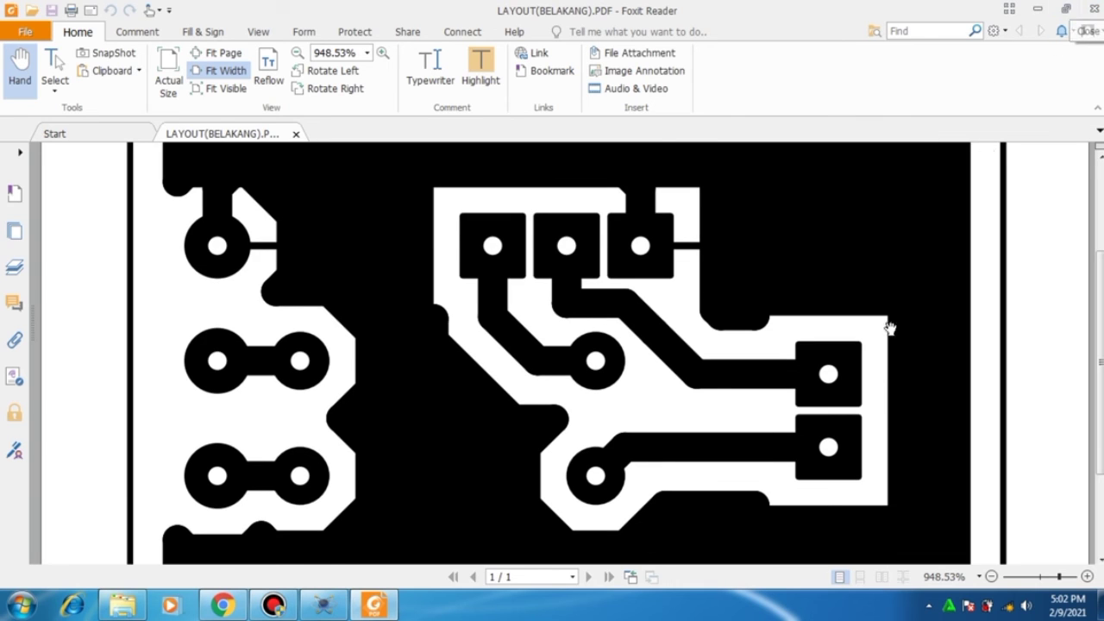
click(993, 576)
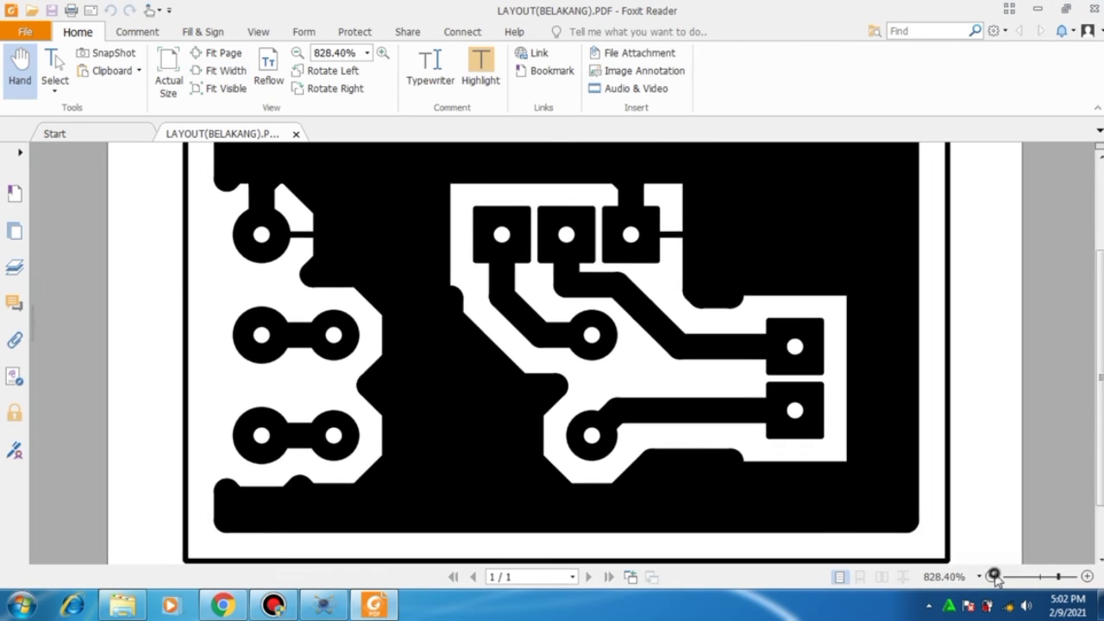
click(993, 576)
click(994, 576)
click(993, 576)
click(993, 576)
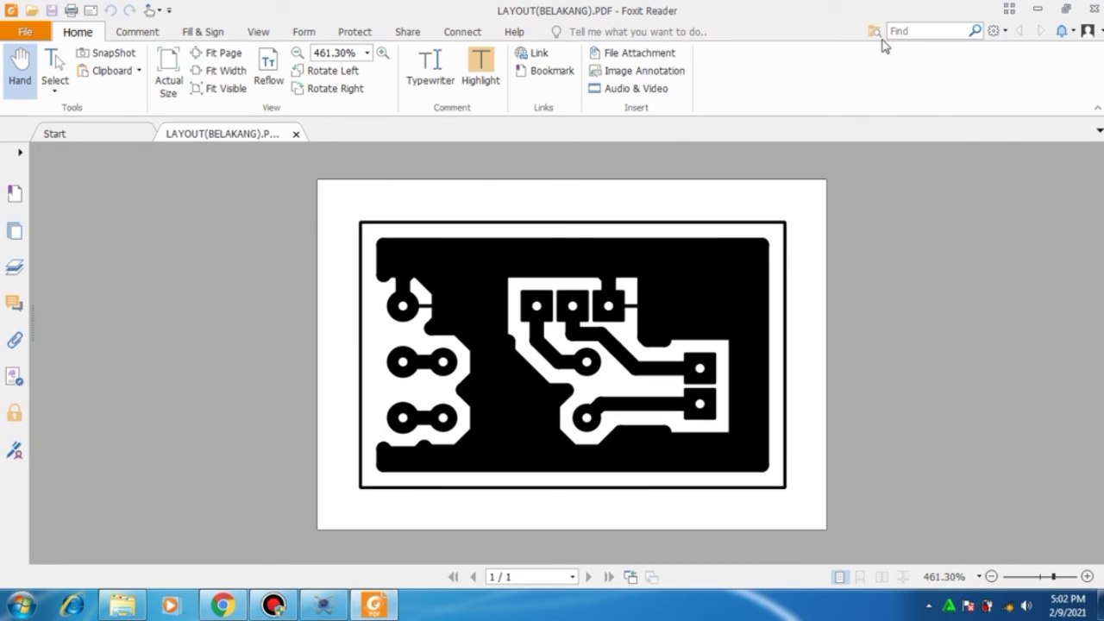
click(1099, 8)
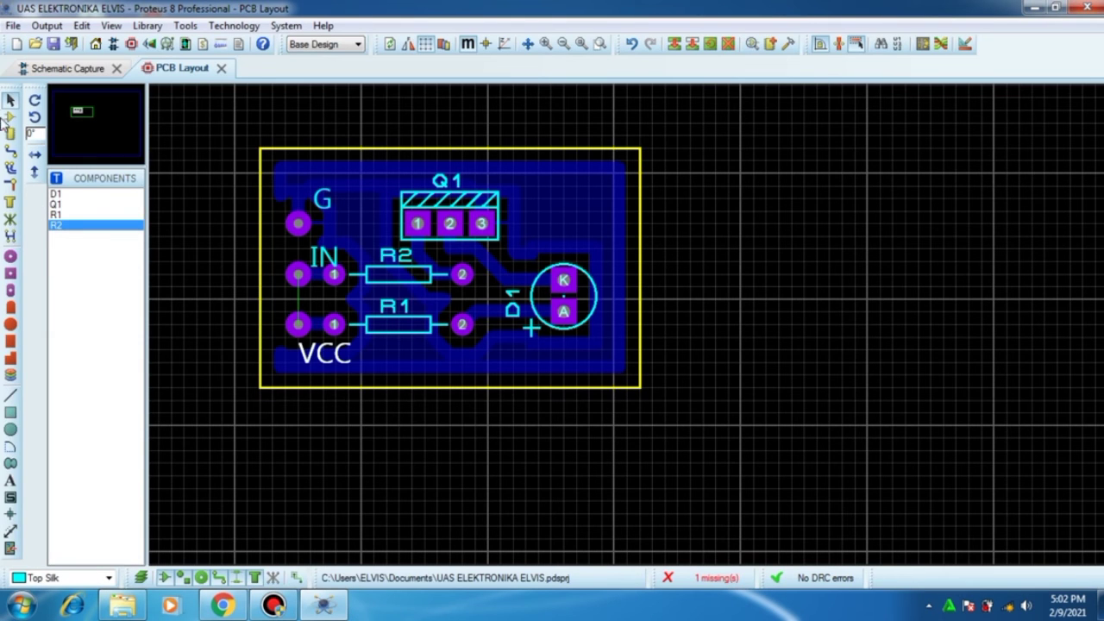
Set up another Adobe PDF export of the layout without the Bottom Copper layer and with Mirror reflection
click(41, 27)
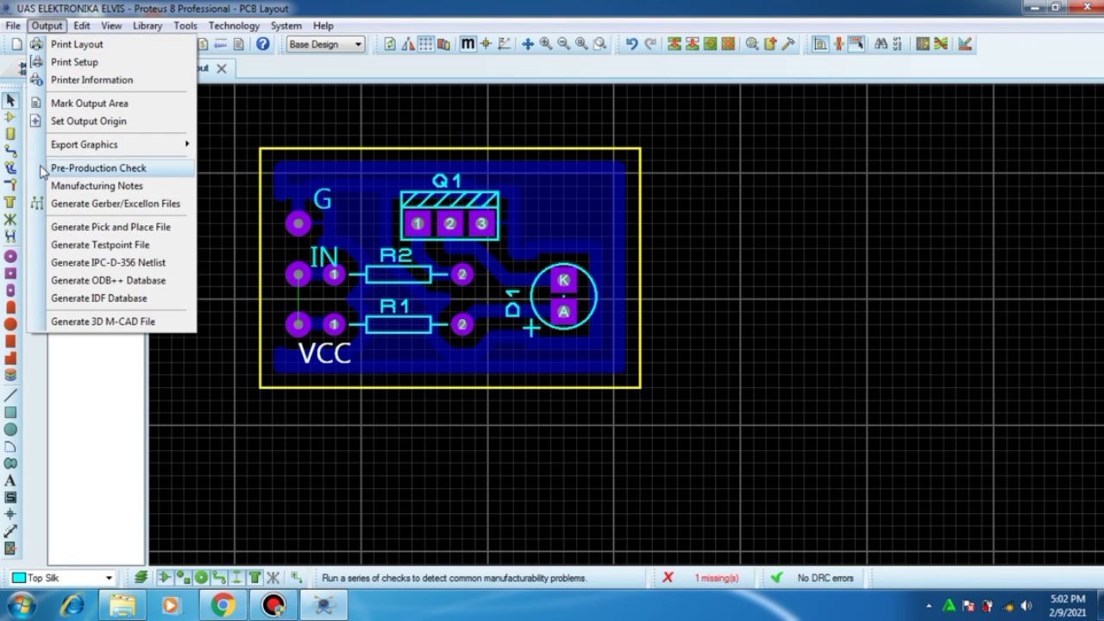
mouse_move(84, 145)
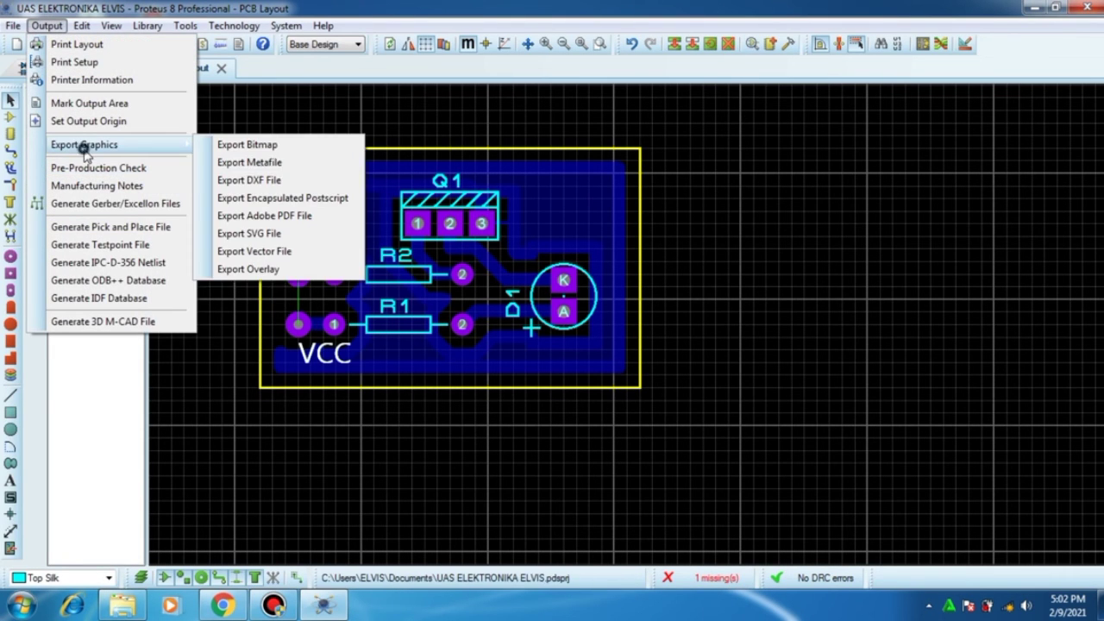
click(308, 217)
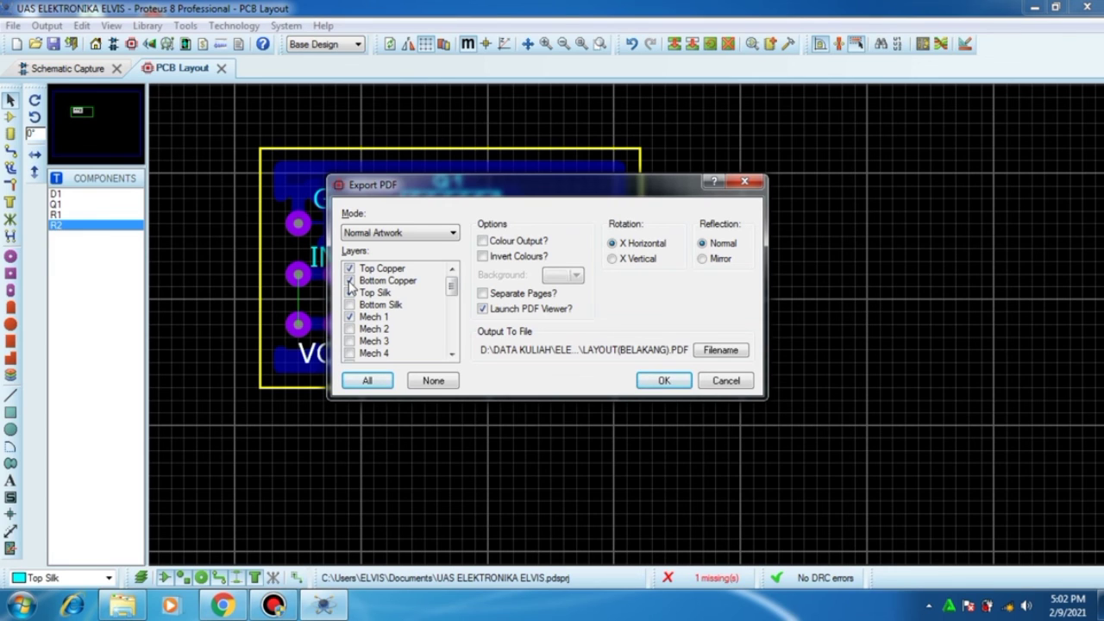
click(358, 282)
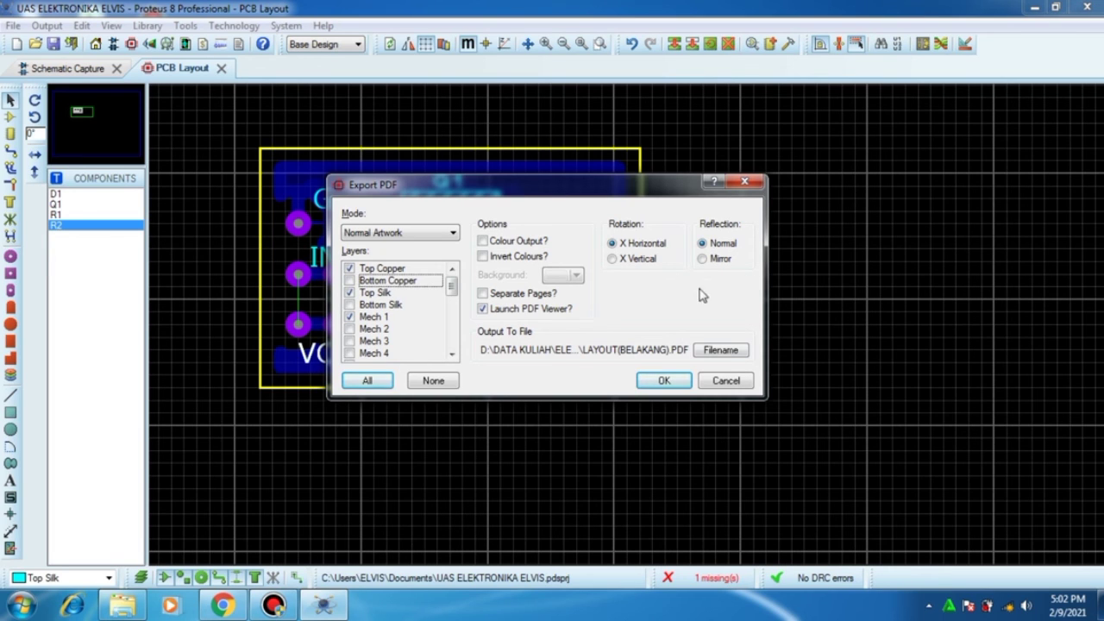
click(703, 260)
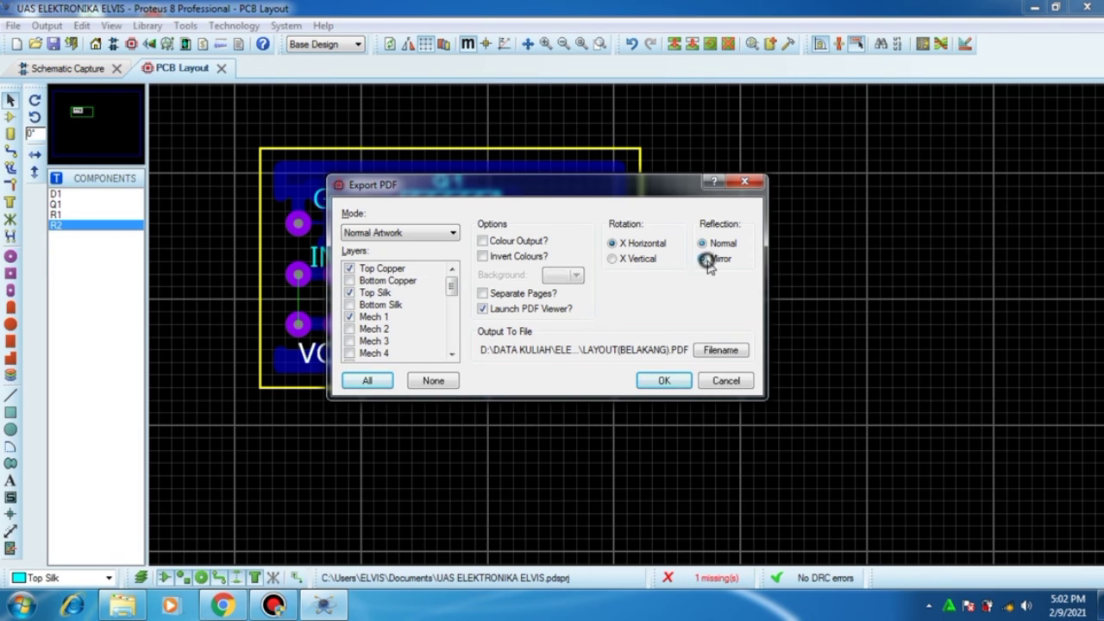
Export the mirrored layout PDF as LAYOUT(DEPAN) to D:\DATA KULIAH\ELEKTRONIKA DASAR\uas
click(729, 352)
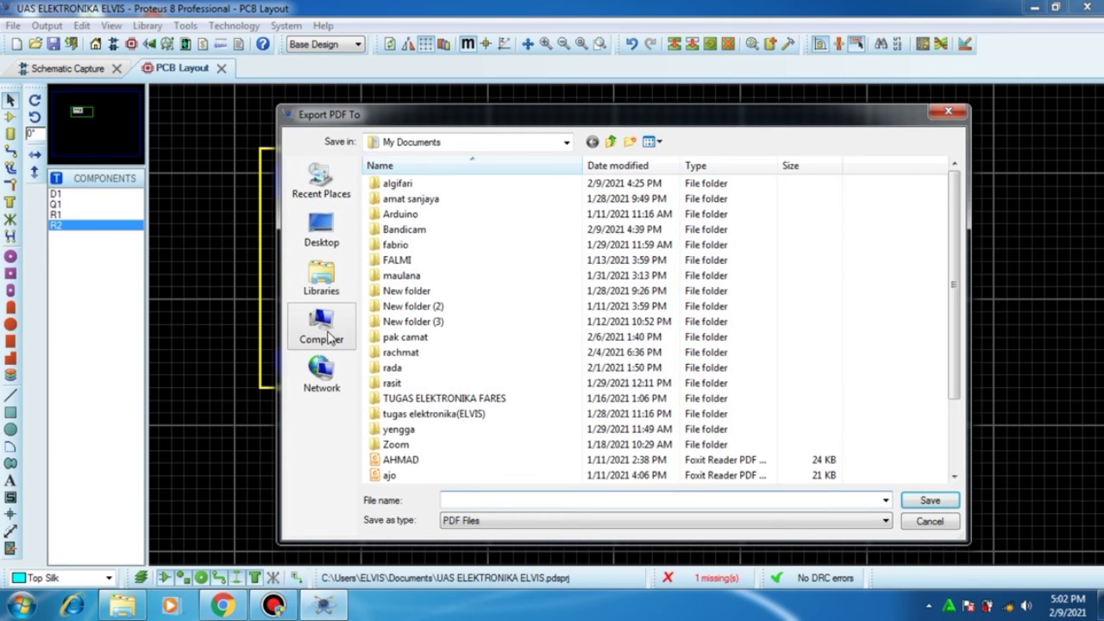
click(320, 278)
click(322, 332)
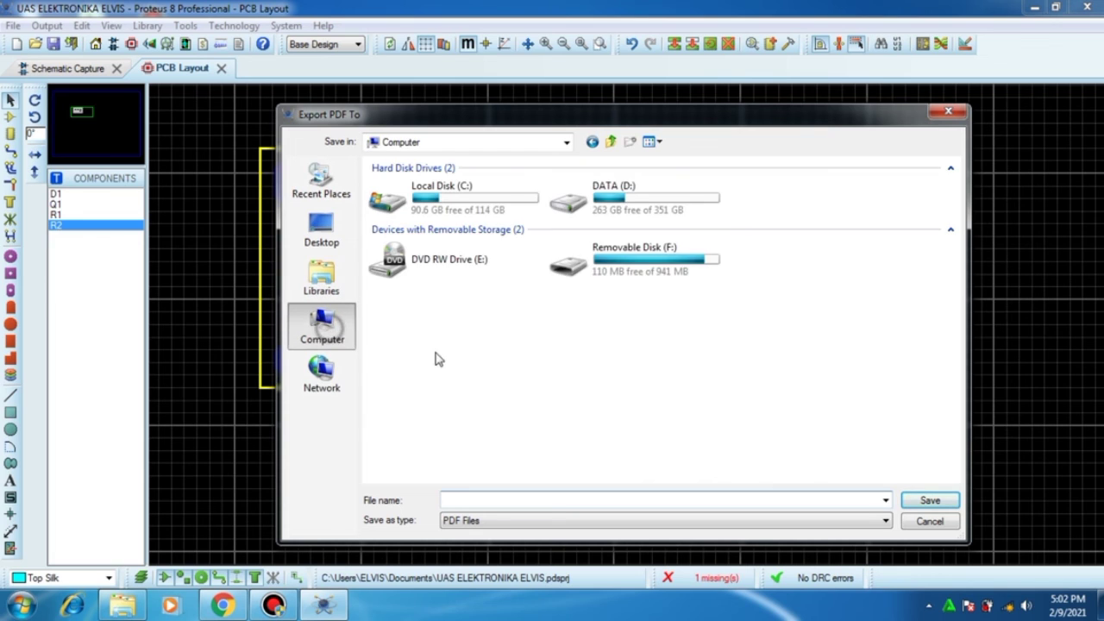
double_click(627, 207)
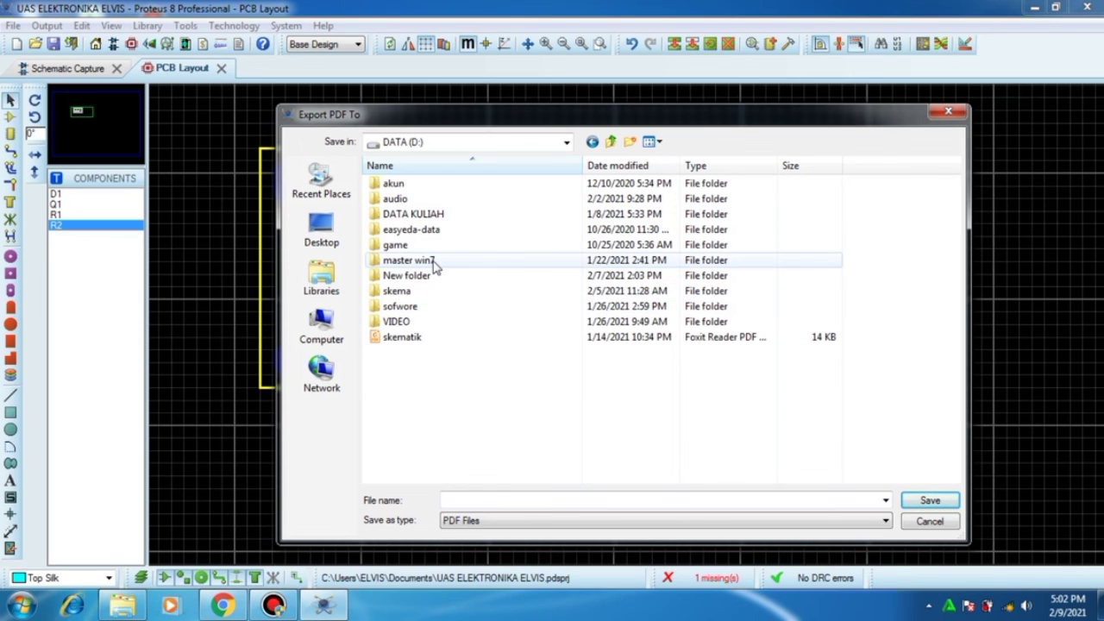
double_click(427, 214)
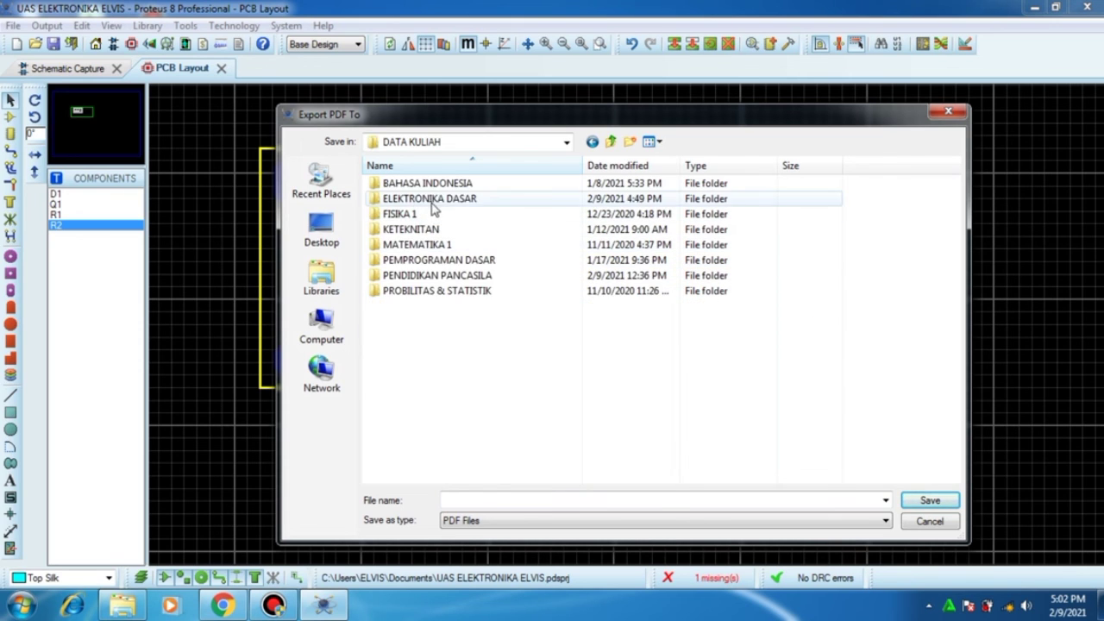
double_click(432, 200)
double_click(443, 246)
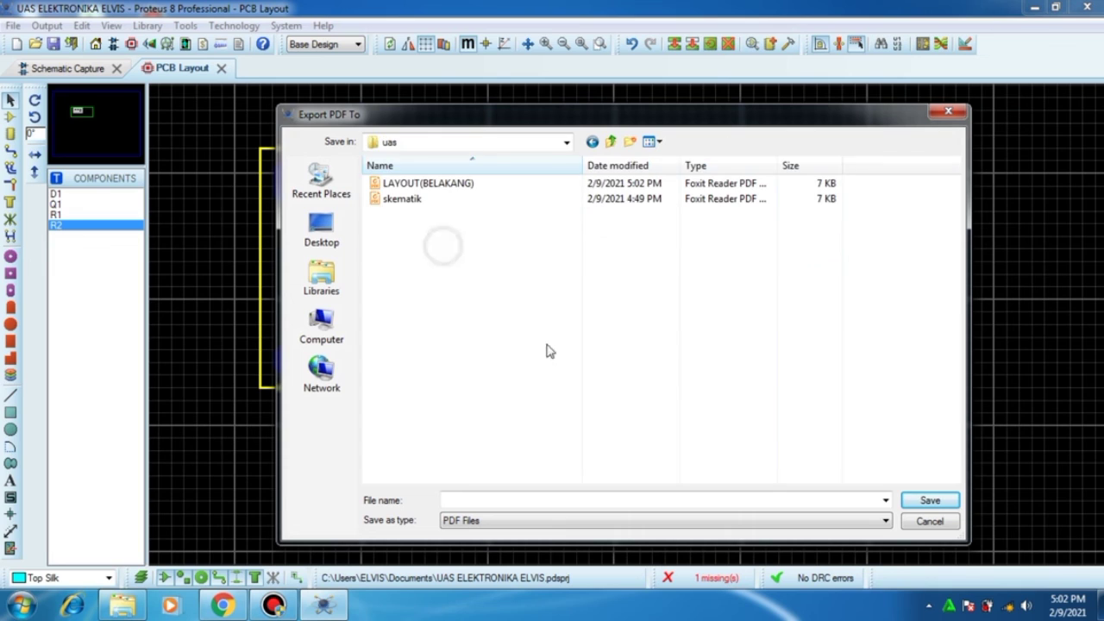
click(422, 183)
double_click(528, 499)
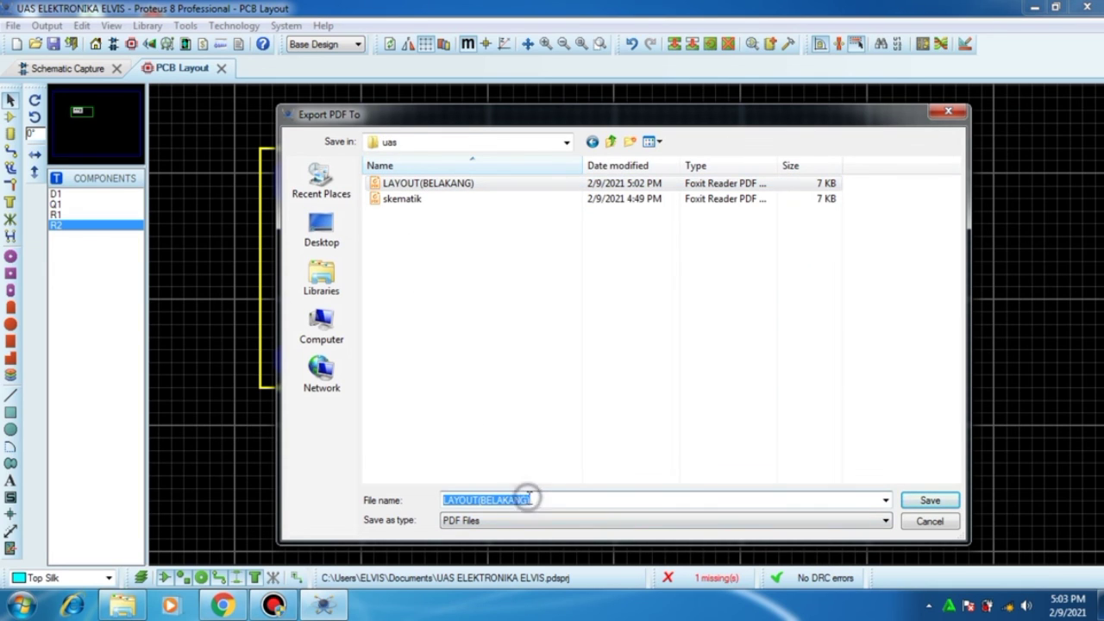
click(528, 499)
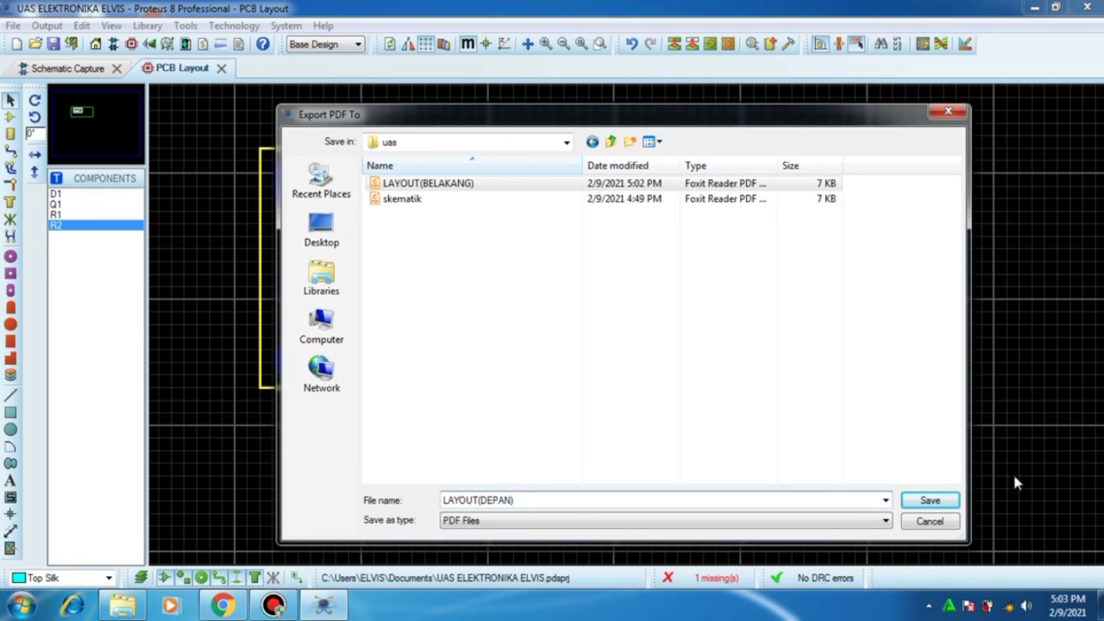
click(952, 500)
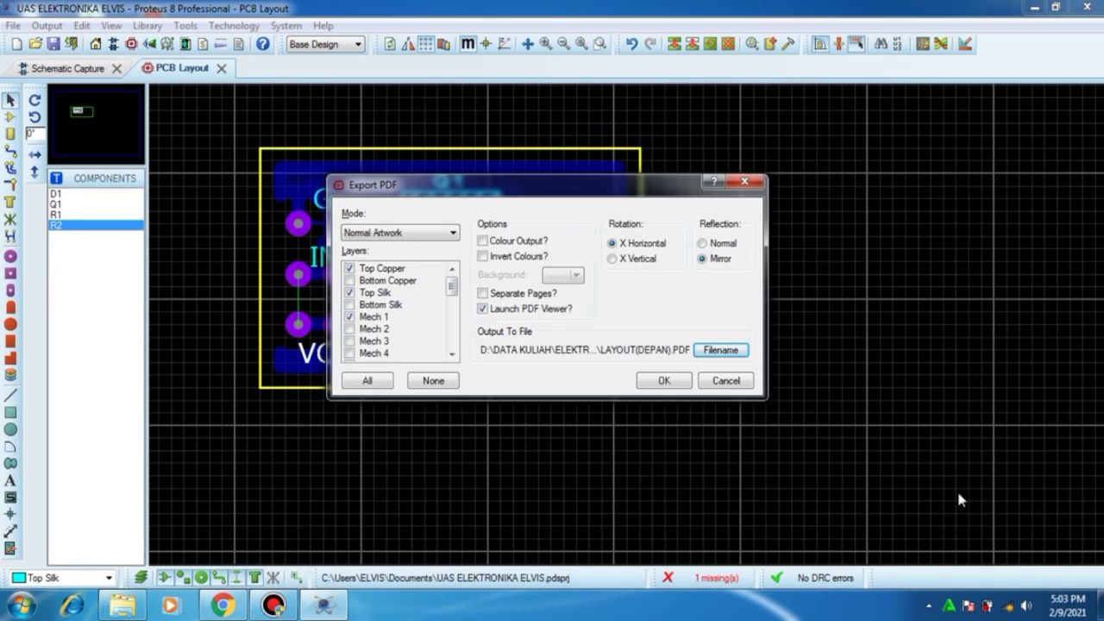
click(677, 385)
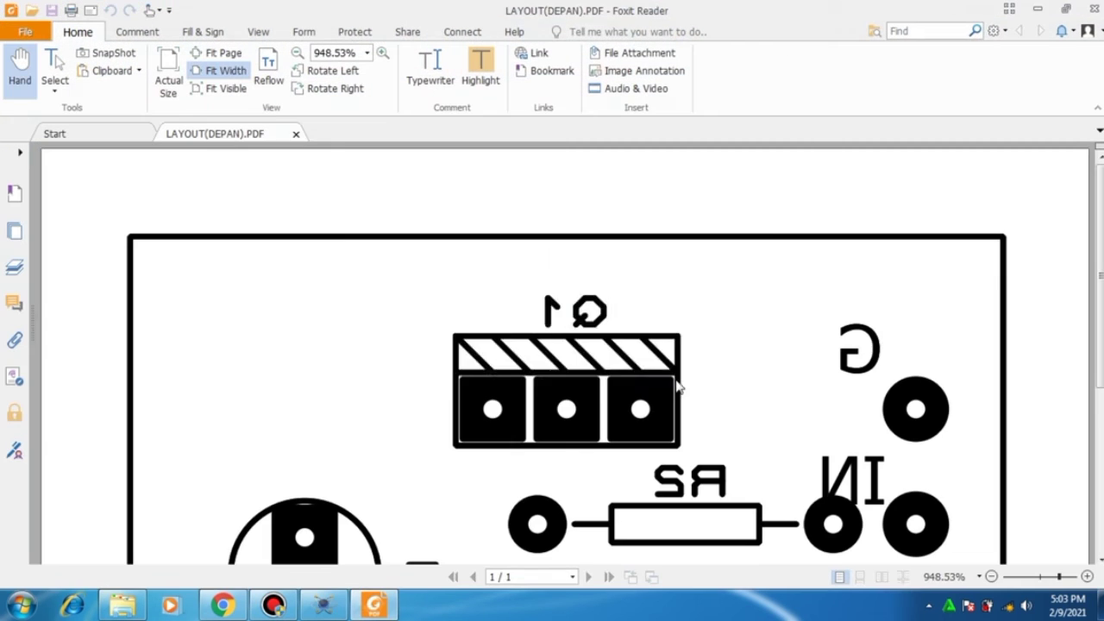
Examine the mirrored component outlines, pads and text labels in the exported LAYOUT(DEPAN) PDF
click(645, 372)
scroll(662, 387, down, 3)
scroll(662, 387, up, 2)
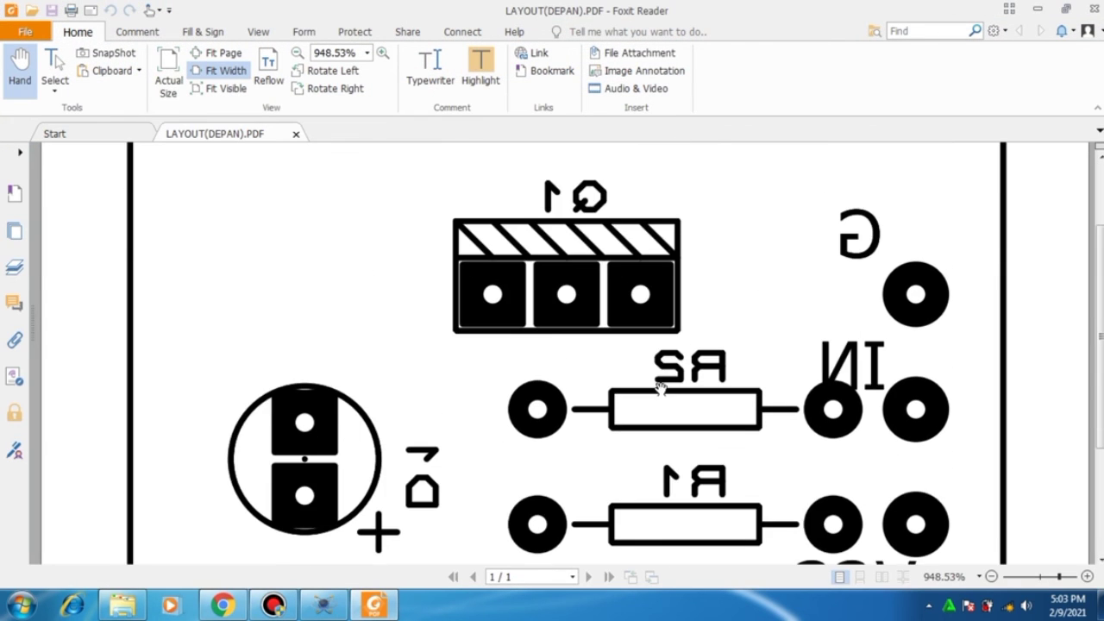
scroll(662, 386, down, 1)
scroll(661, 387, up, 2)
scroll(661, 388, down, 5)
scroll(660, 388, up, 3)
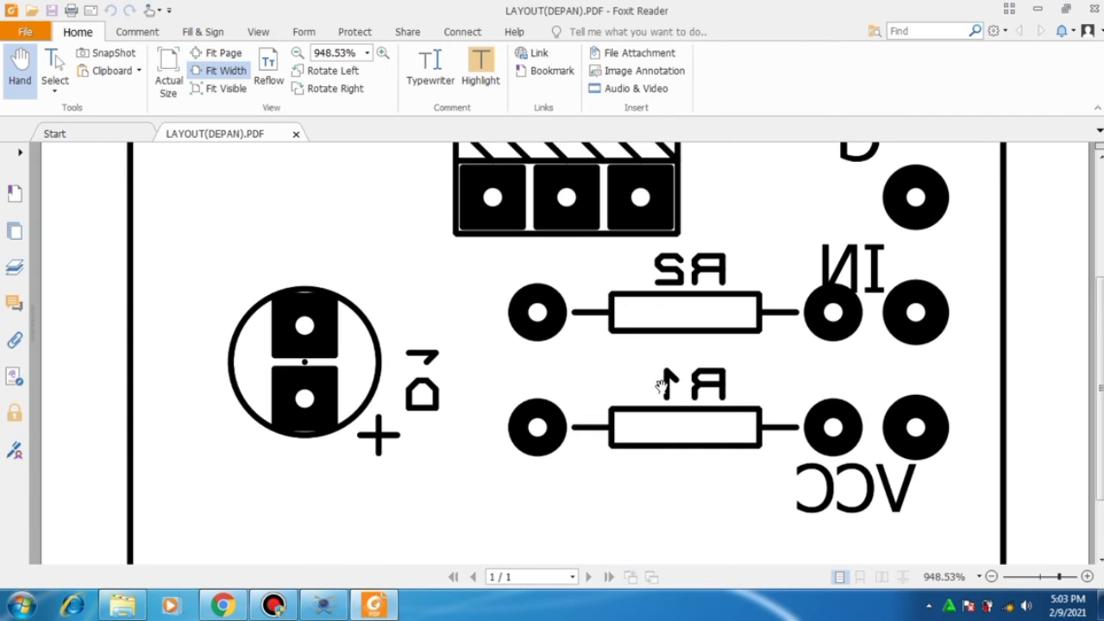